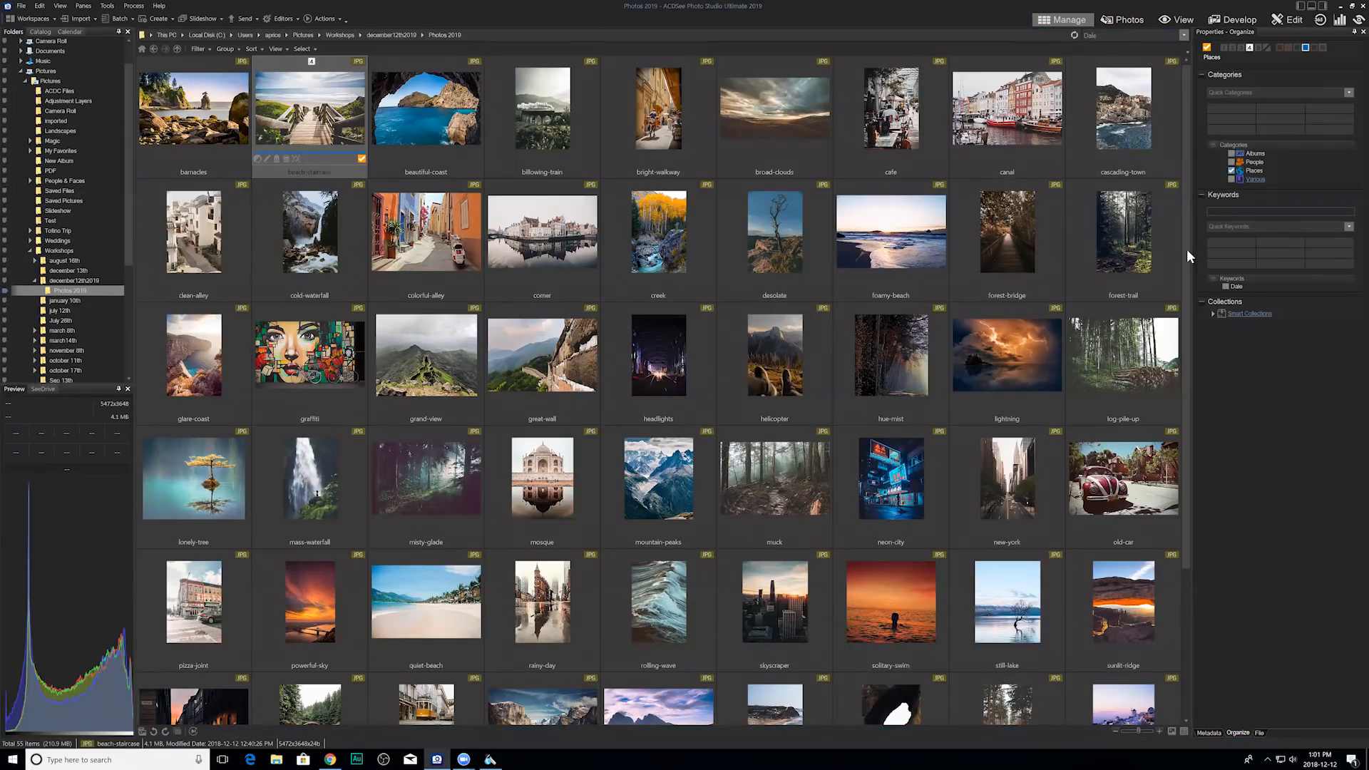
# Look through the Catalog's people, ratings, labels, keywords and auto categories, and return to the folder tree.
pyautogui.moveTo(1188, 165); pyautogui.dragTo(1196, 135)
pyautogui.click(39, 32)
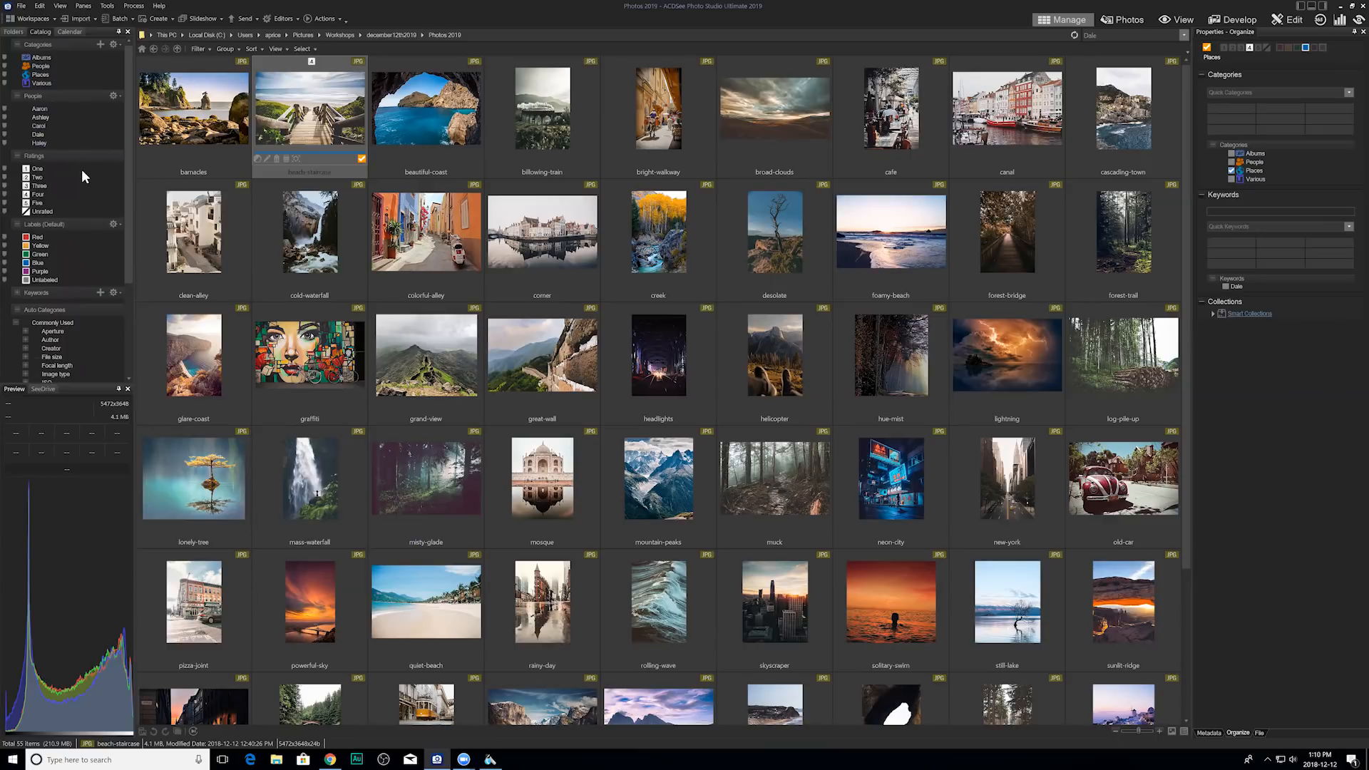
pyautogui.scroll(-1, 61, 178)
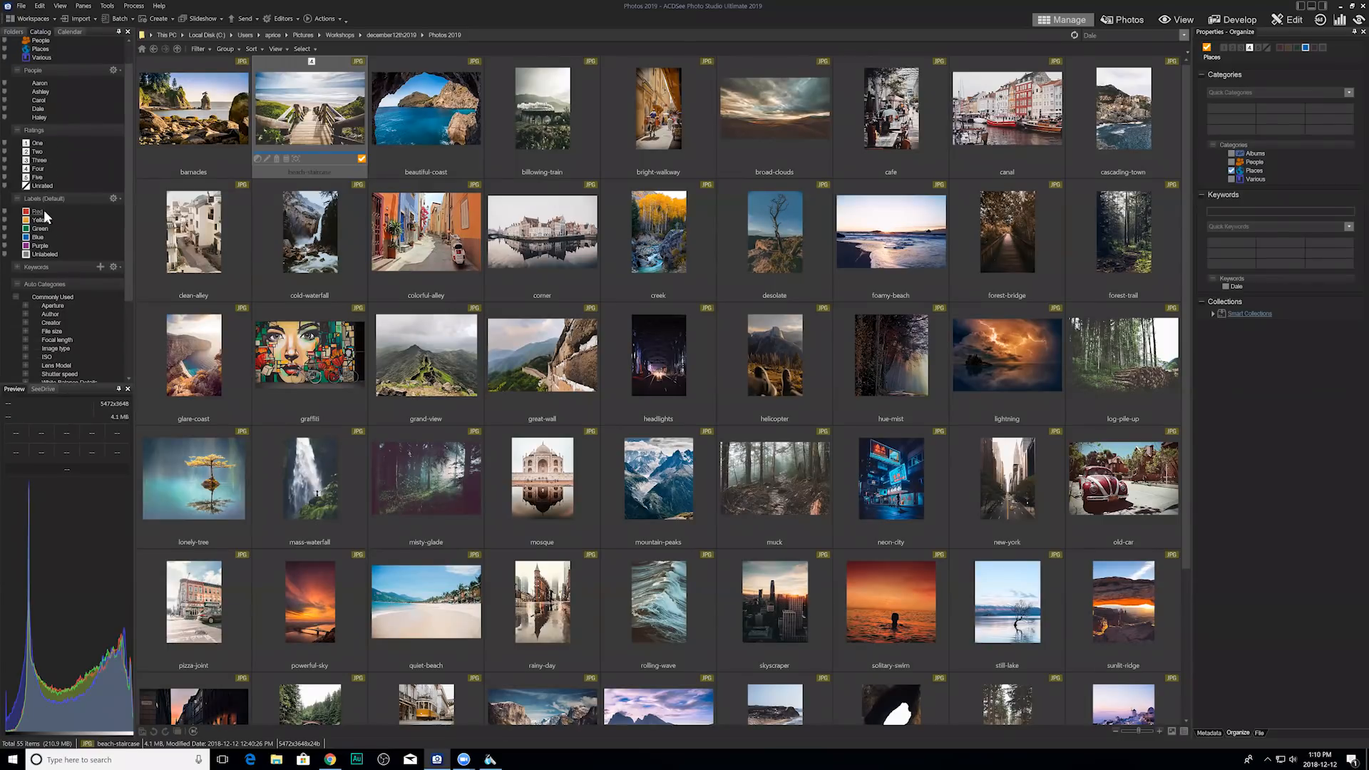
pyautogui.scroll(-3, 40, 209)
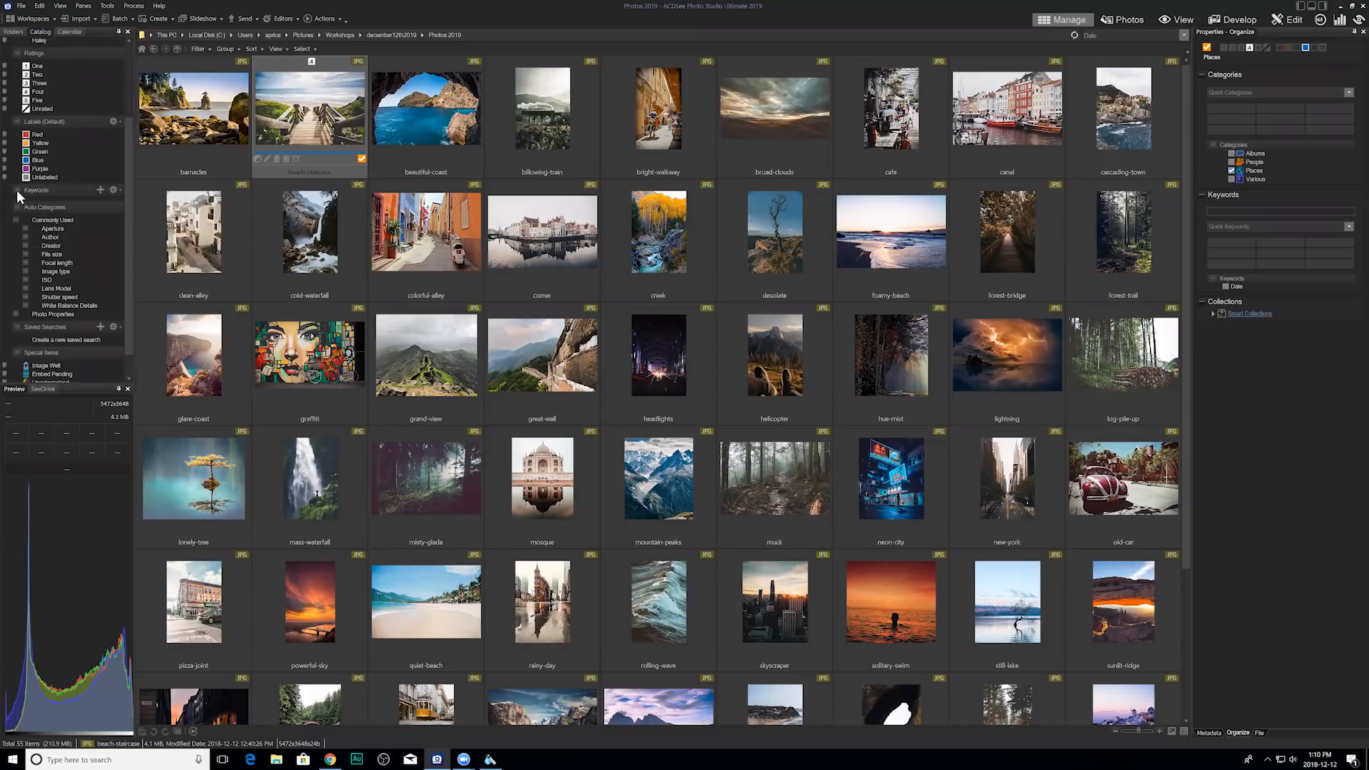
pyautogui.click(17, 190)
pyautogui.click(18, 190)
pyautogui.scroll(3, 61, 229)
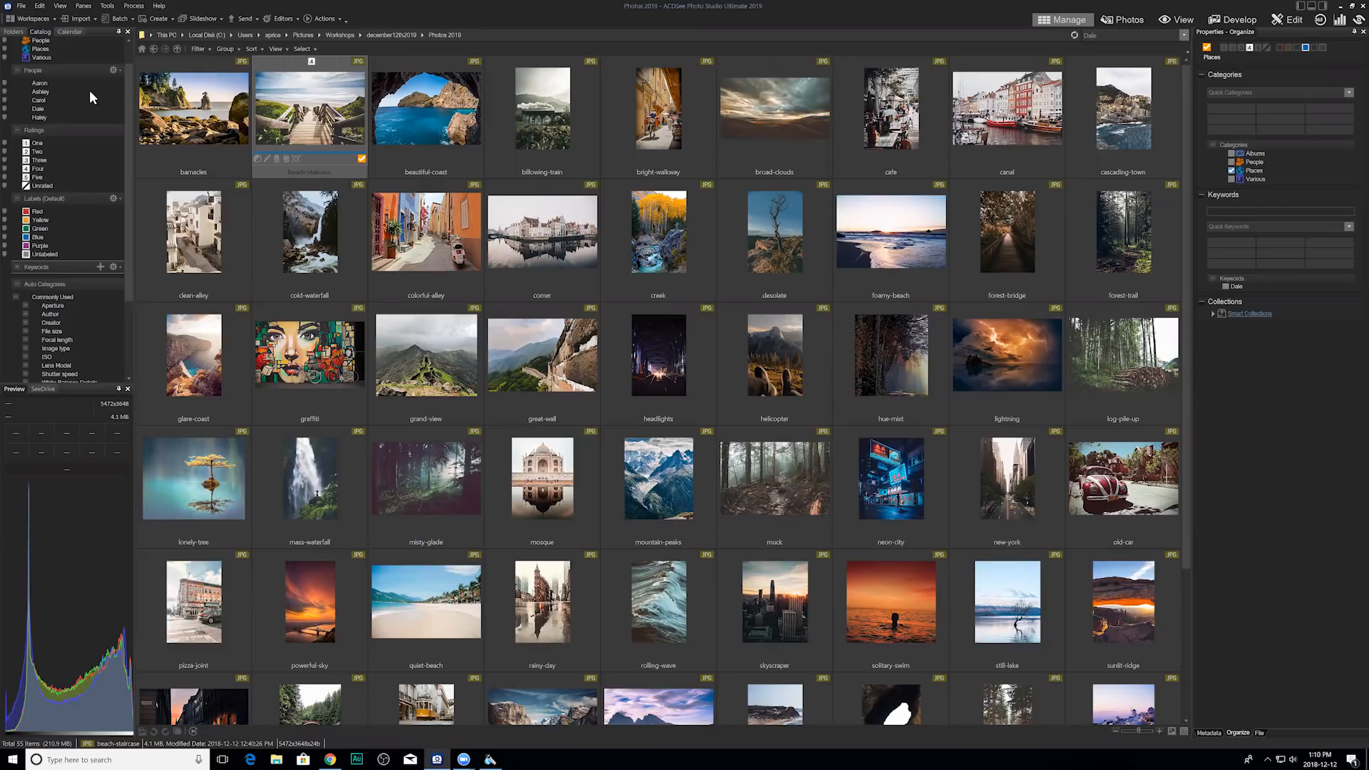
pyautogui.click(11, 32)
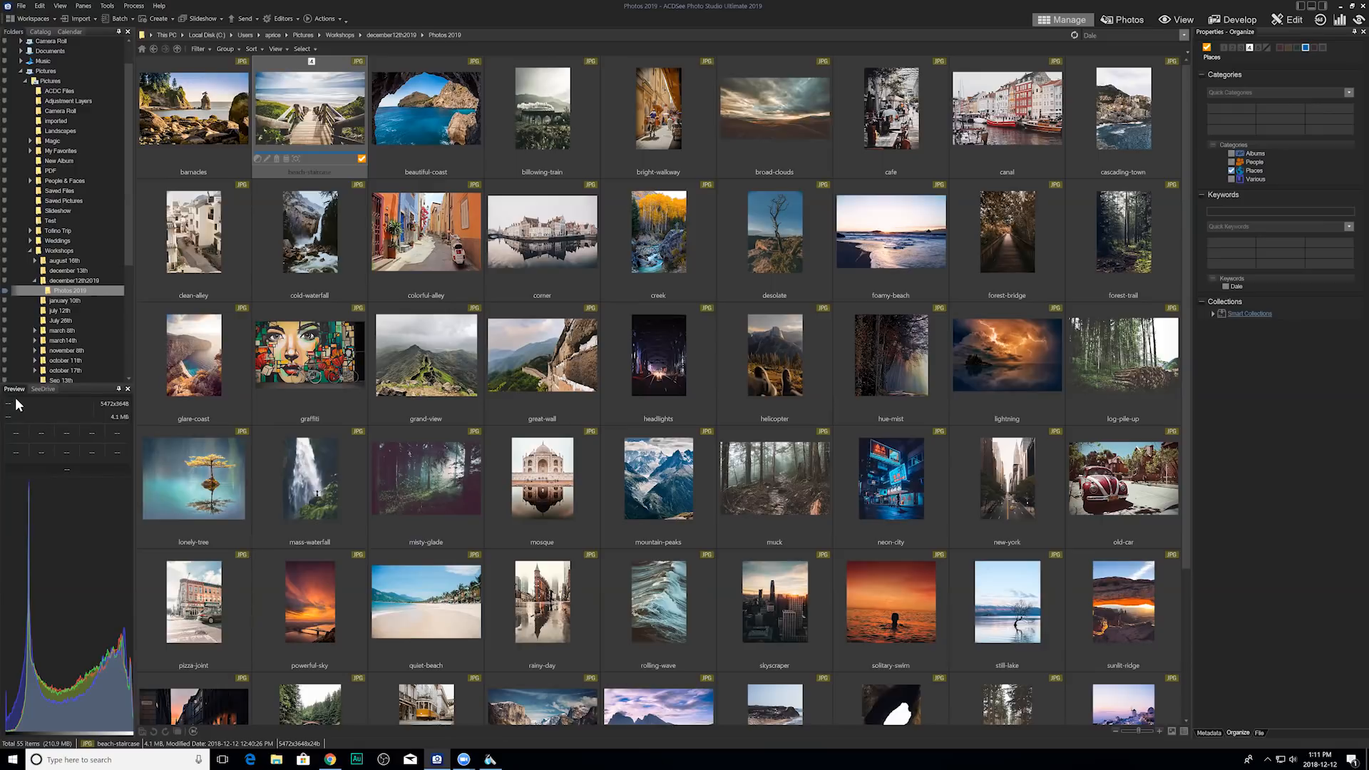
# Close the Preview and SeeDrive panes and dock the Properties pane beneath the Folders pane.
pyautogui.click(128, 390)
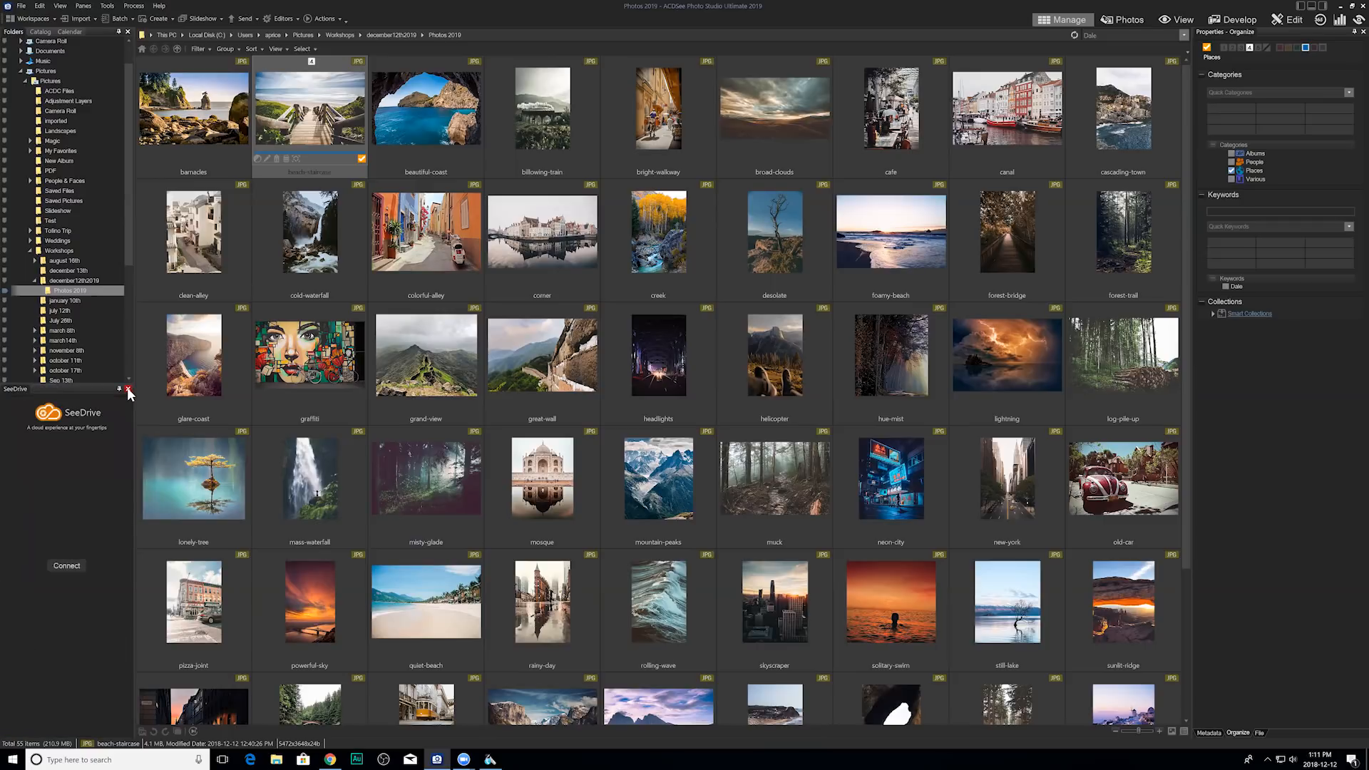
pyautogui.click(128, 390)
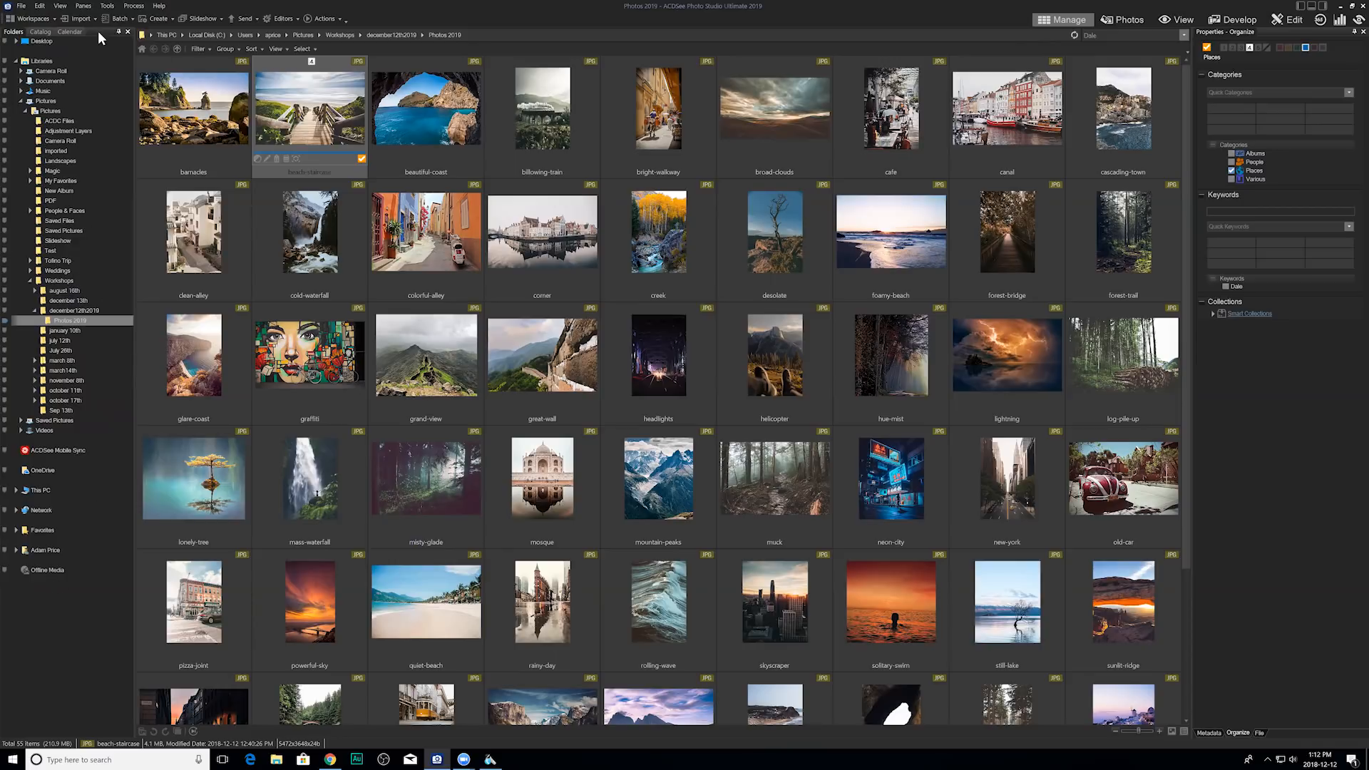
pyautogui.moveTo(102, 32); pyautogui.dragTo(576, 382)
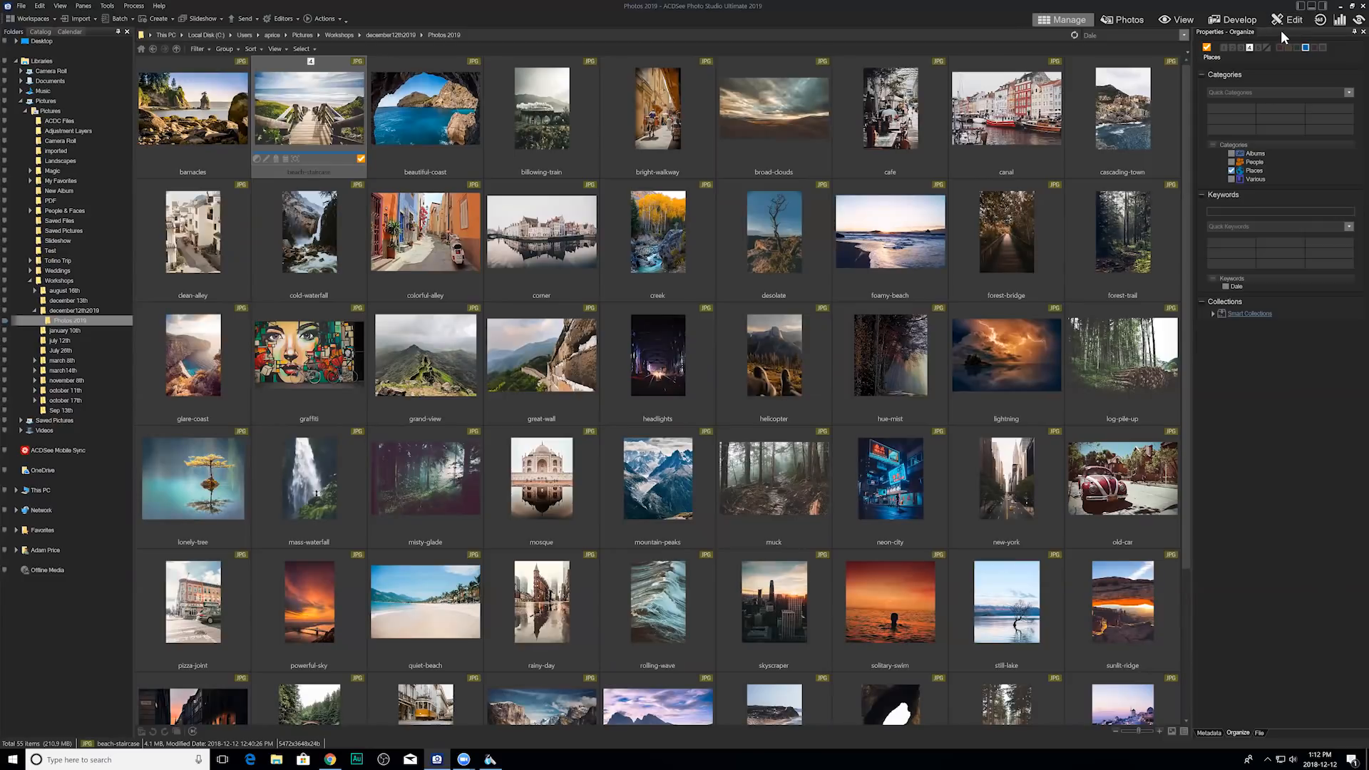
pyautogui.moveTo(1281, 30); pyautogui.dragTo(65, 398)
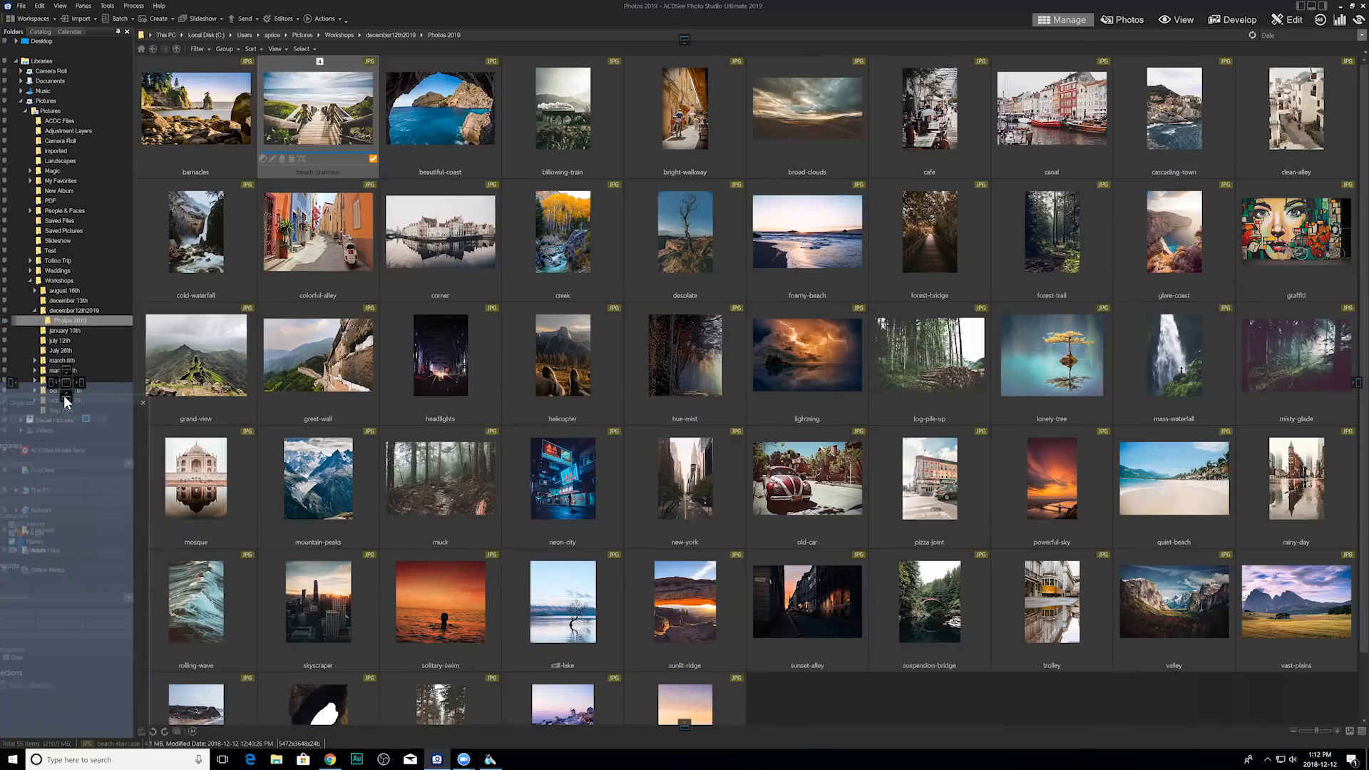
pyautogui.moveTo(66, 402); pyautogui.dragTo(63, 395)
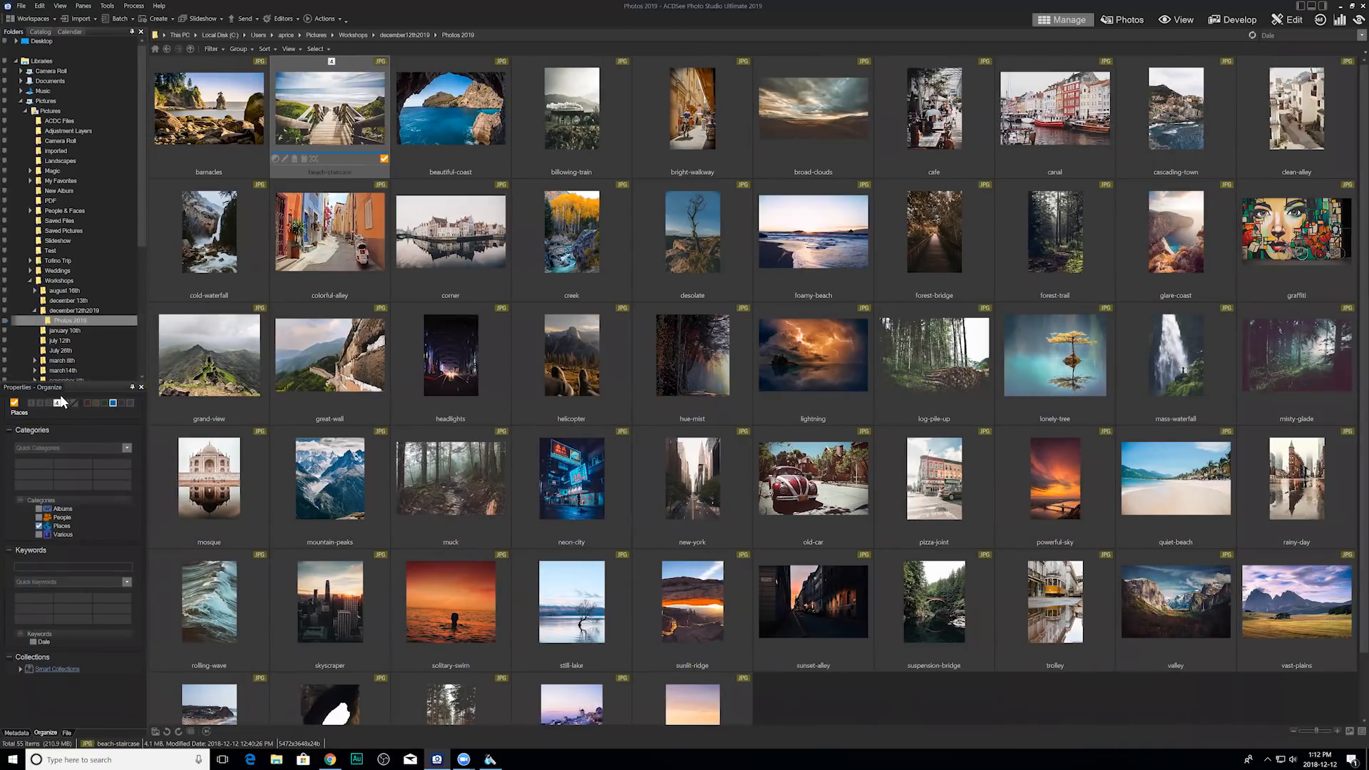
pyautogui.scroll(-2, 34, 91)
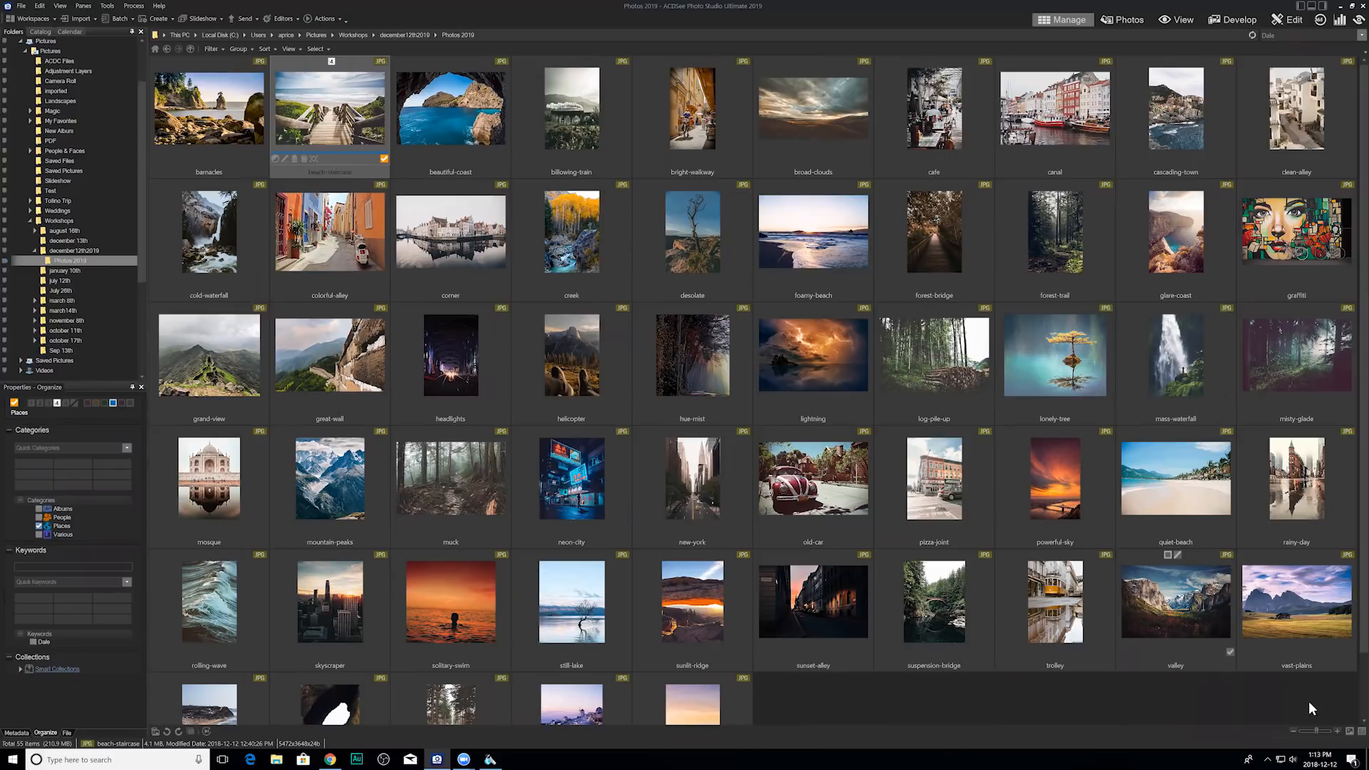
# Enlarge the file list thumbnails so that nine photos fit in each row.
pyautogui.click(1317, 729)
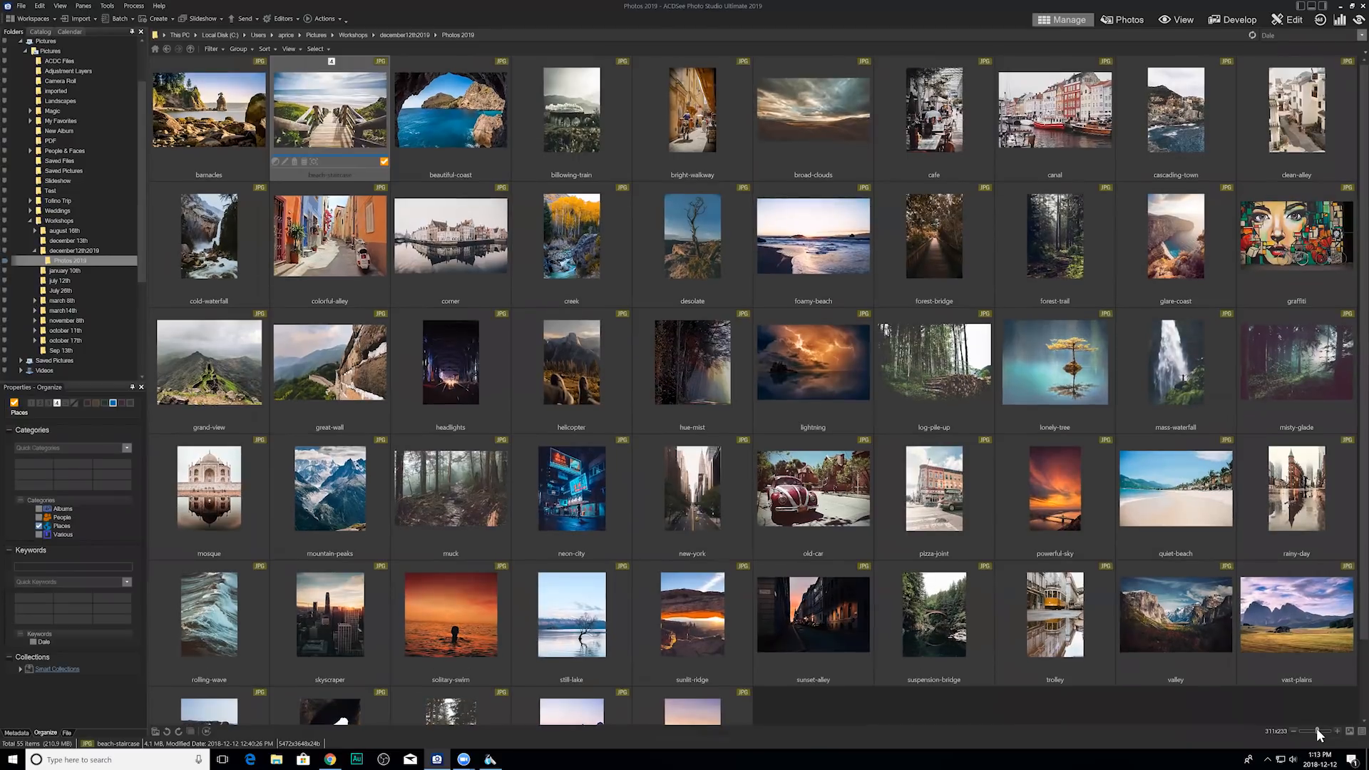
pyautogui.moveTo(1317, 729); pyautogui.dragTo(1319, 728)
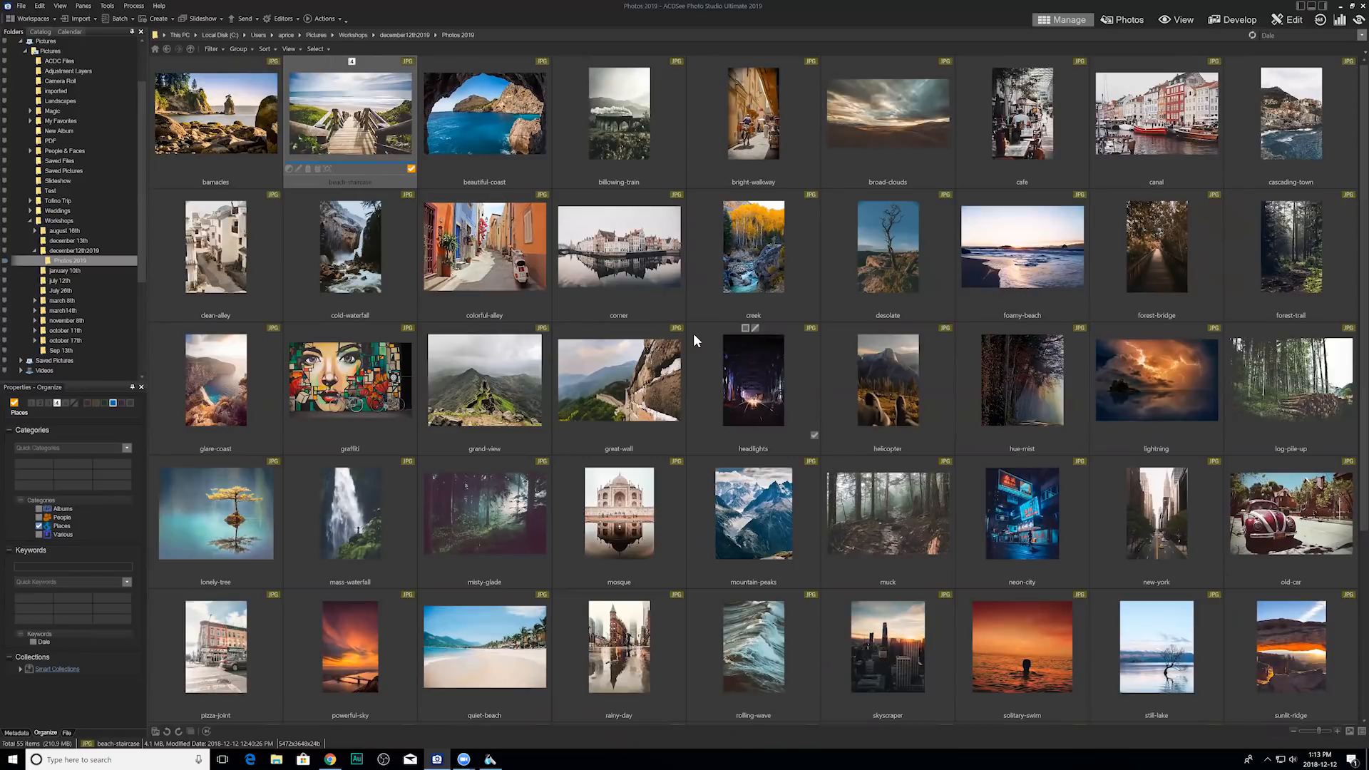
pyautogui.scroll(-3, 745, 357)
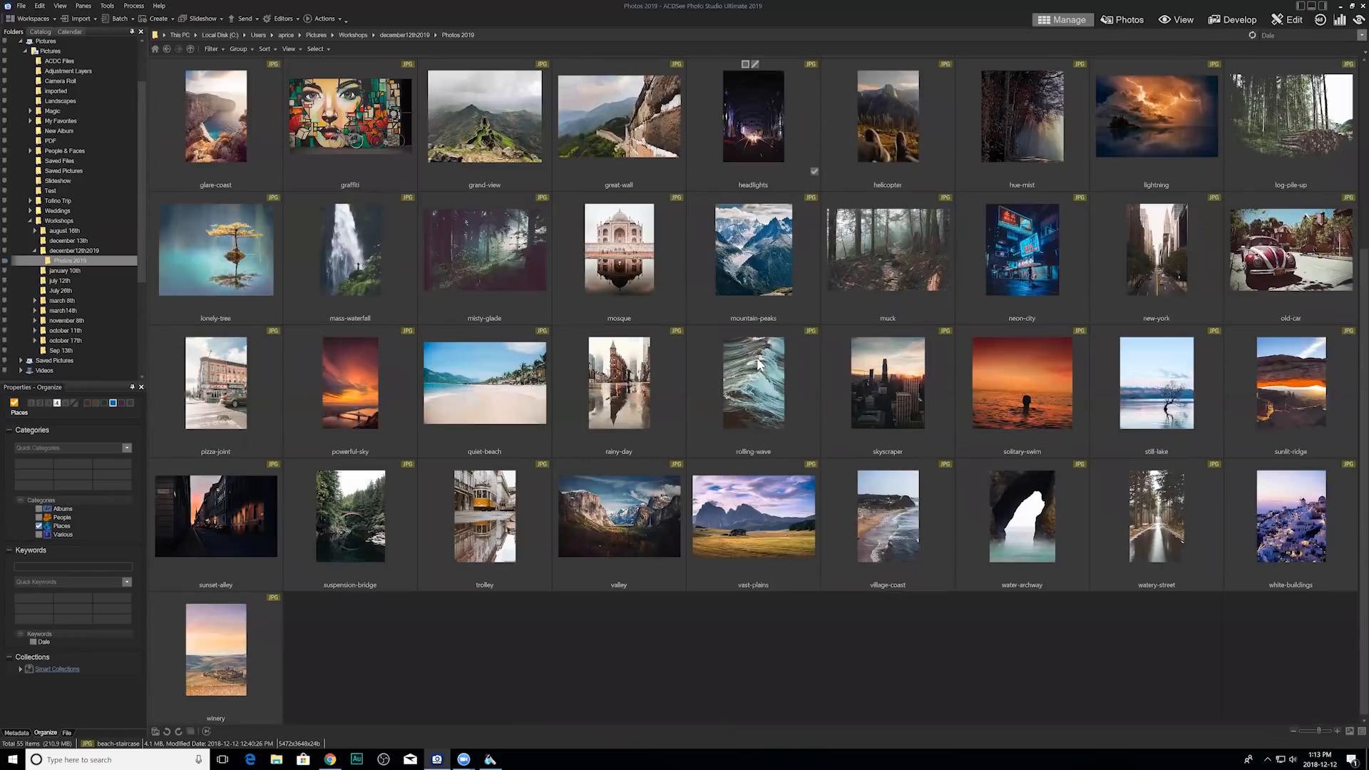
pyautogui.scroll(3, 757, 371)
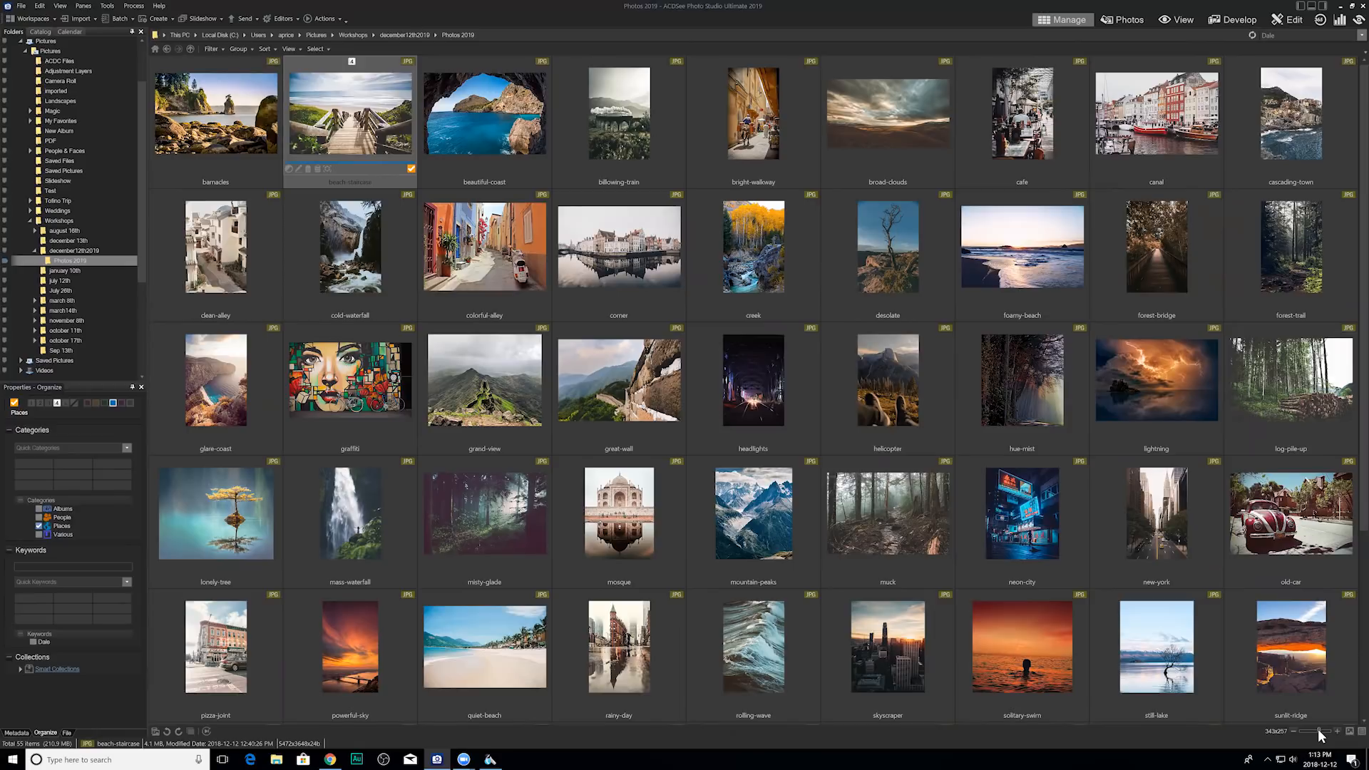
pyautogui.moveTo(1318, 729); pyautogui.dragTo(1319, 728)
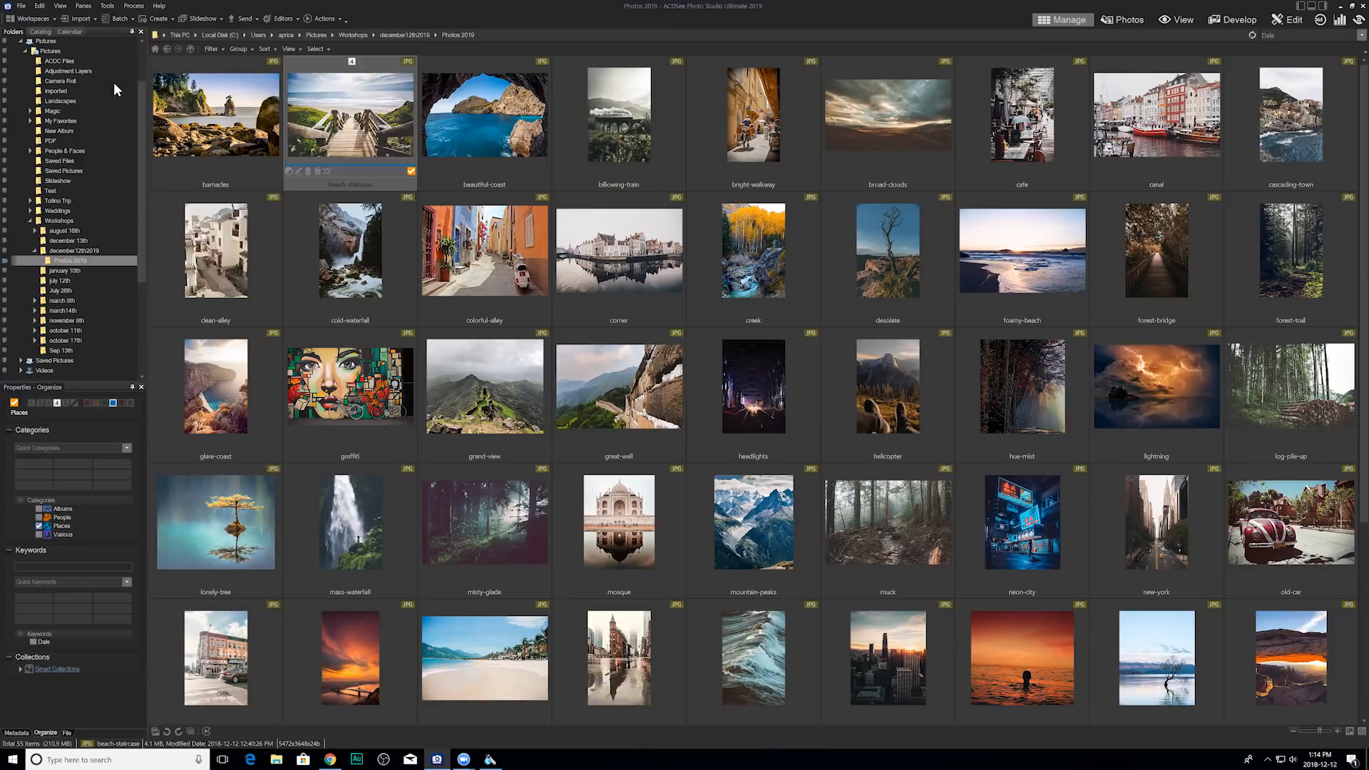
# Save the current layout as a new workspace named My Workspace.
pyautogui.click(51, 19)
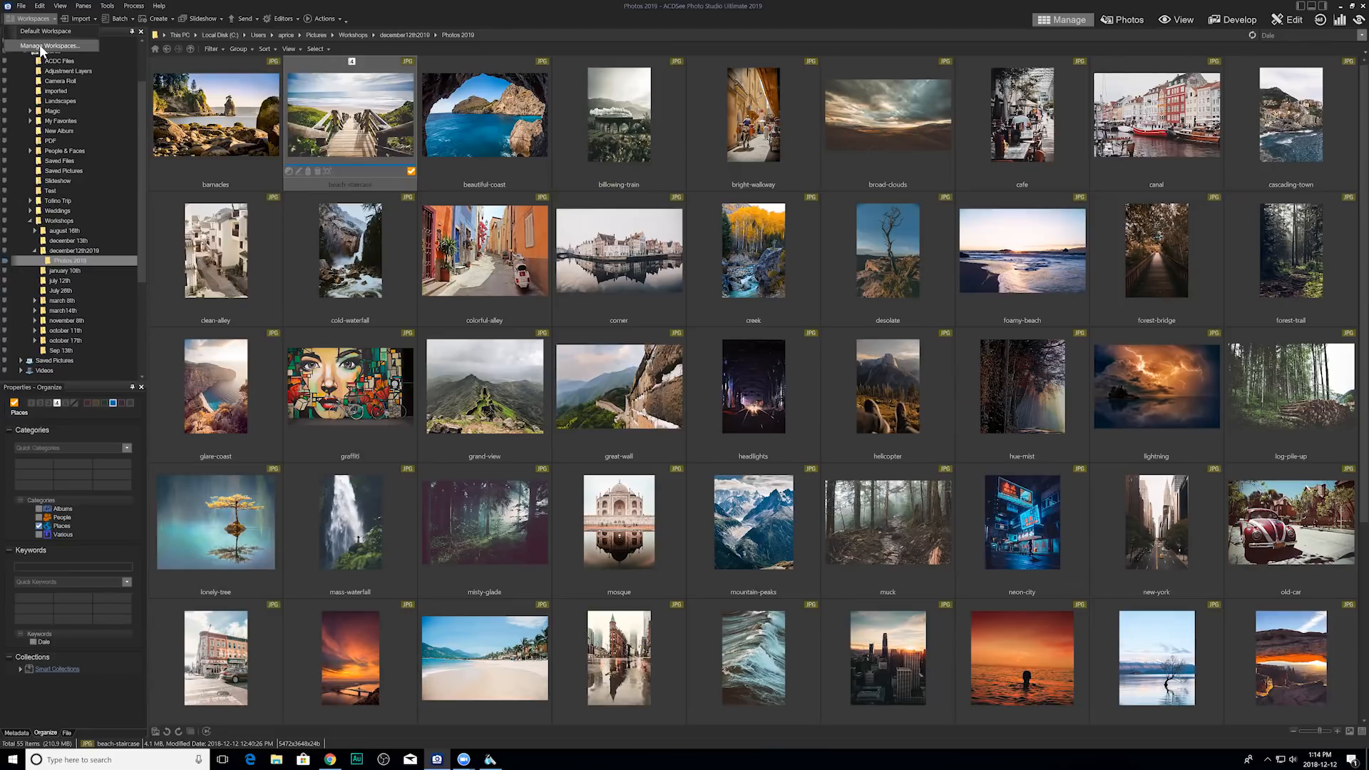
pyautogui.click(44, 45)
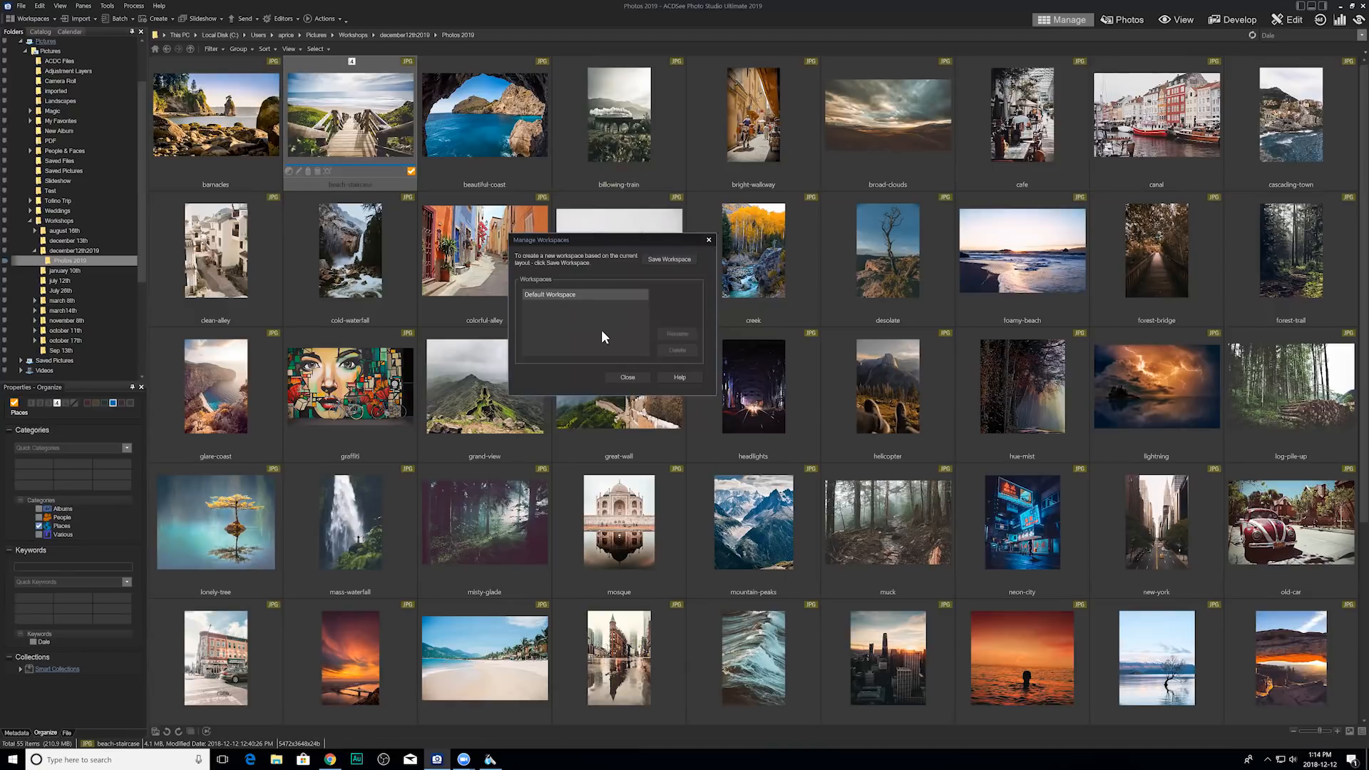
pyautogui.click(671, 258)
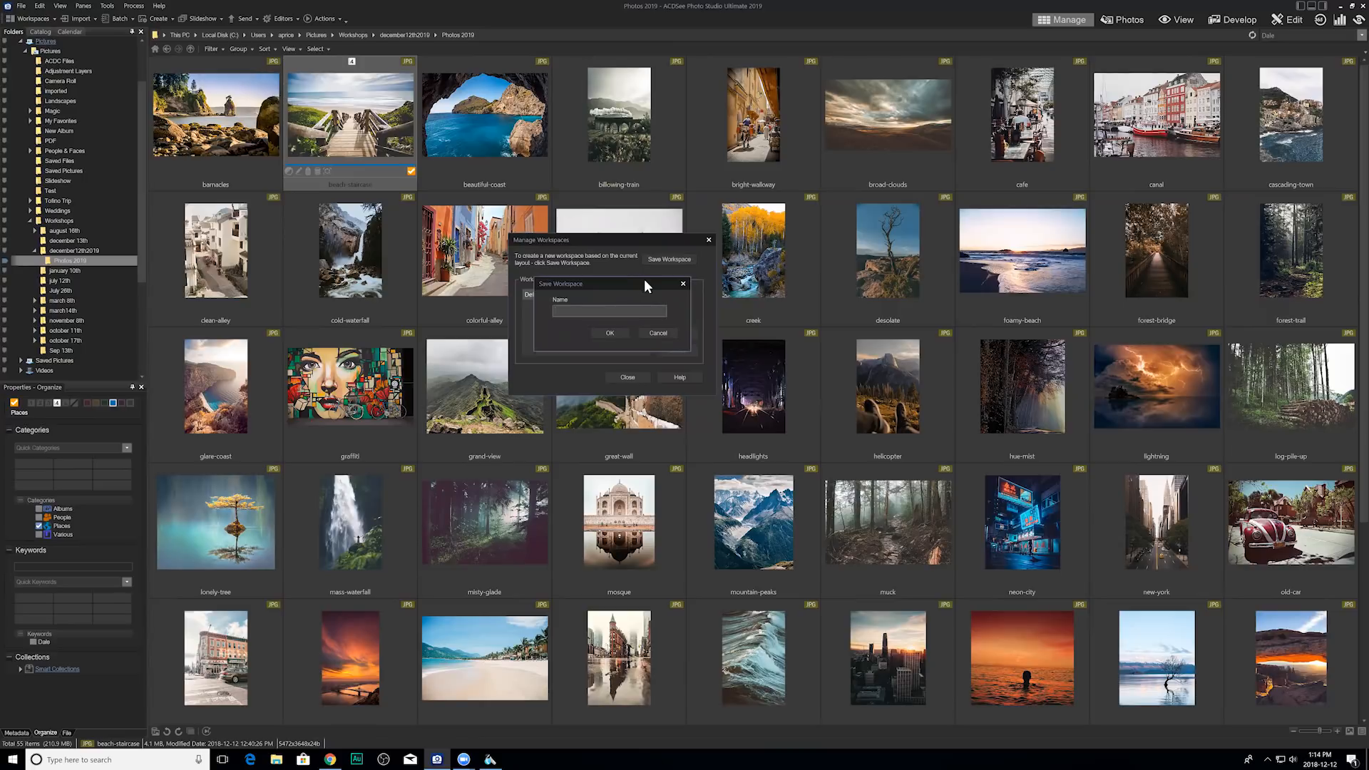
pyautogui.moveTo(645, 283); pyautogui.dragTo(841, 283)
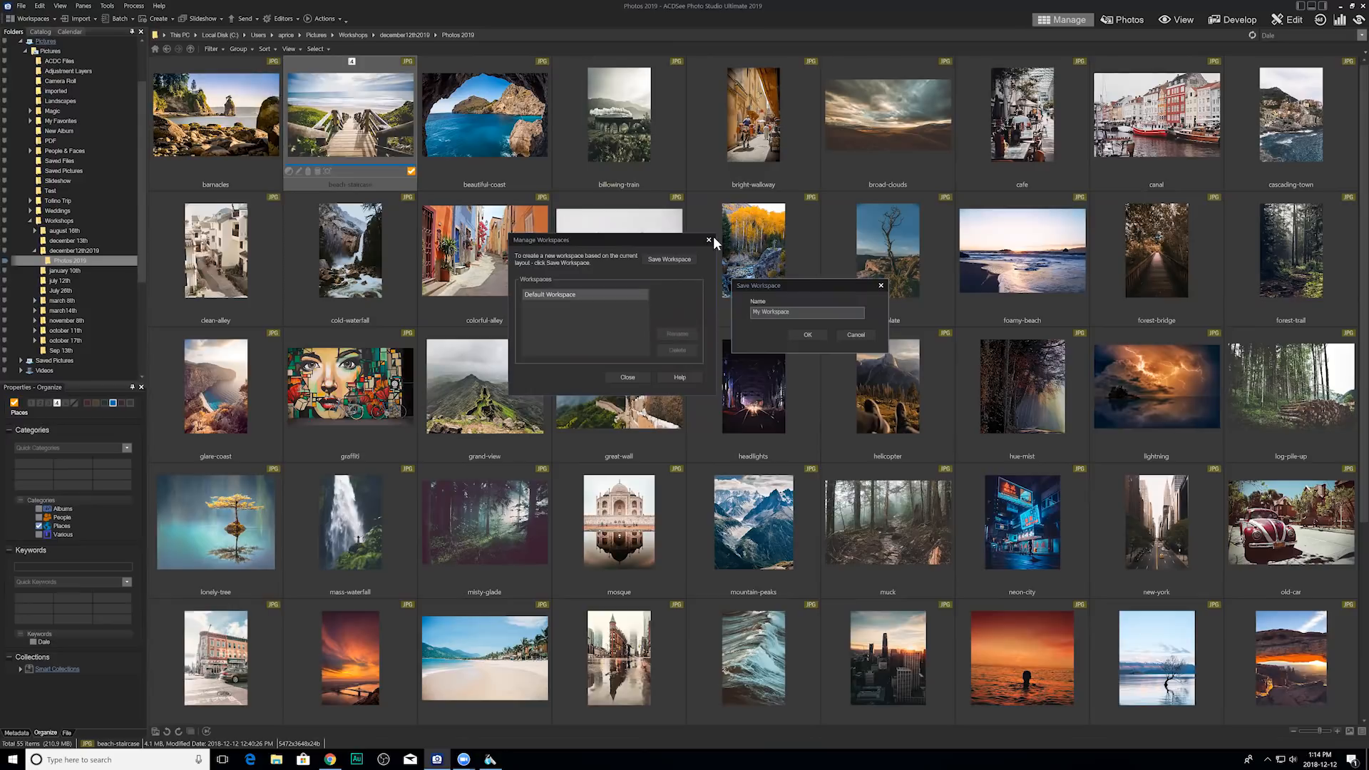
pyautogui.click(819, 335)
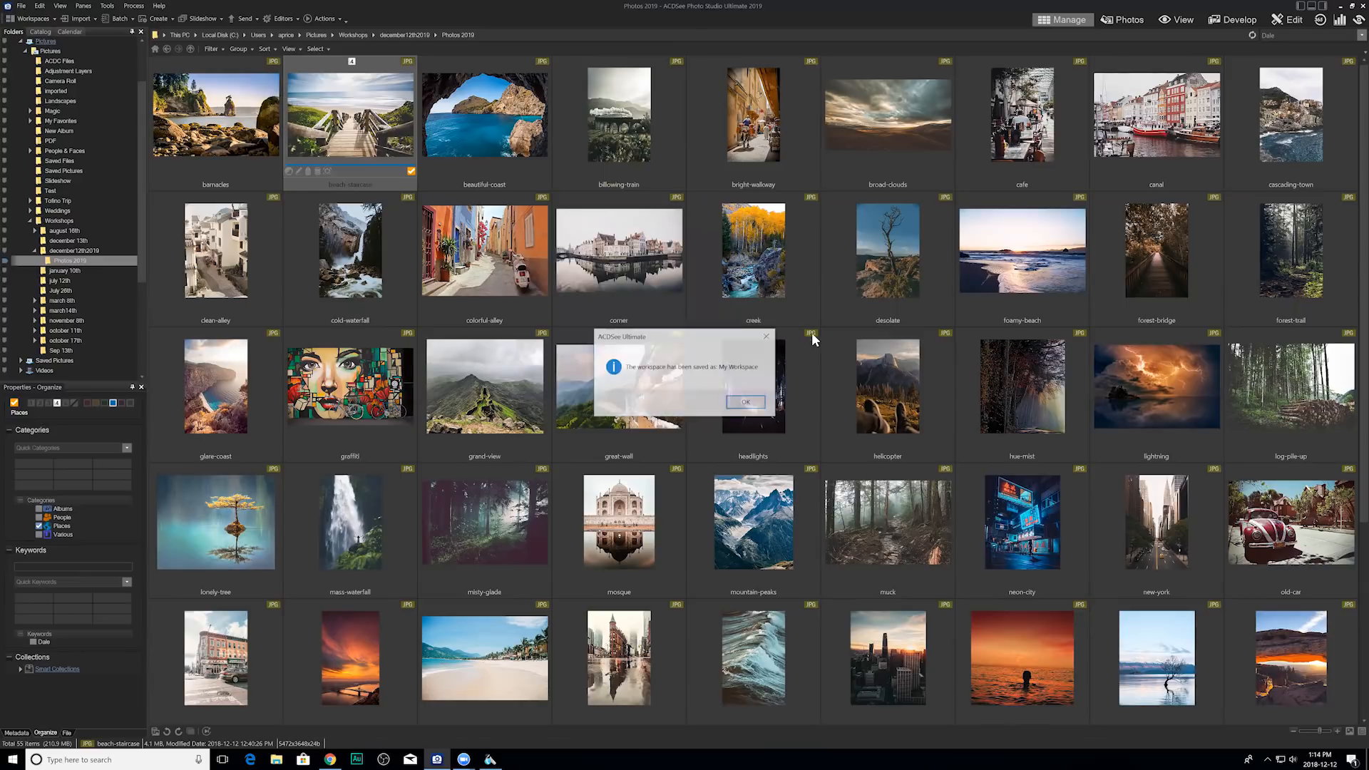
pyautogui.click(746, 404)
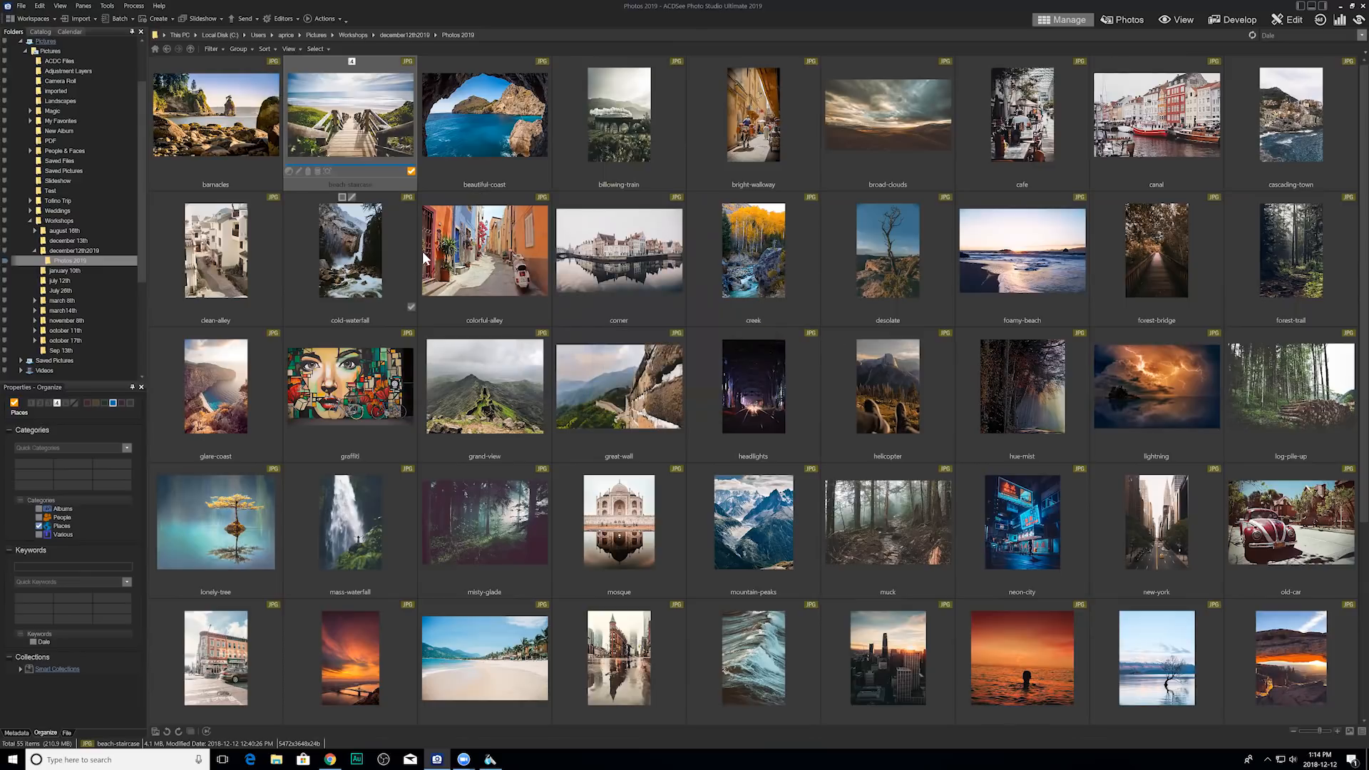
# Load the Default Workspace, and hide and reshow its Properties pane.
pyautogui.click(34, 18)
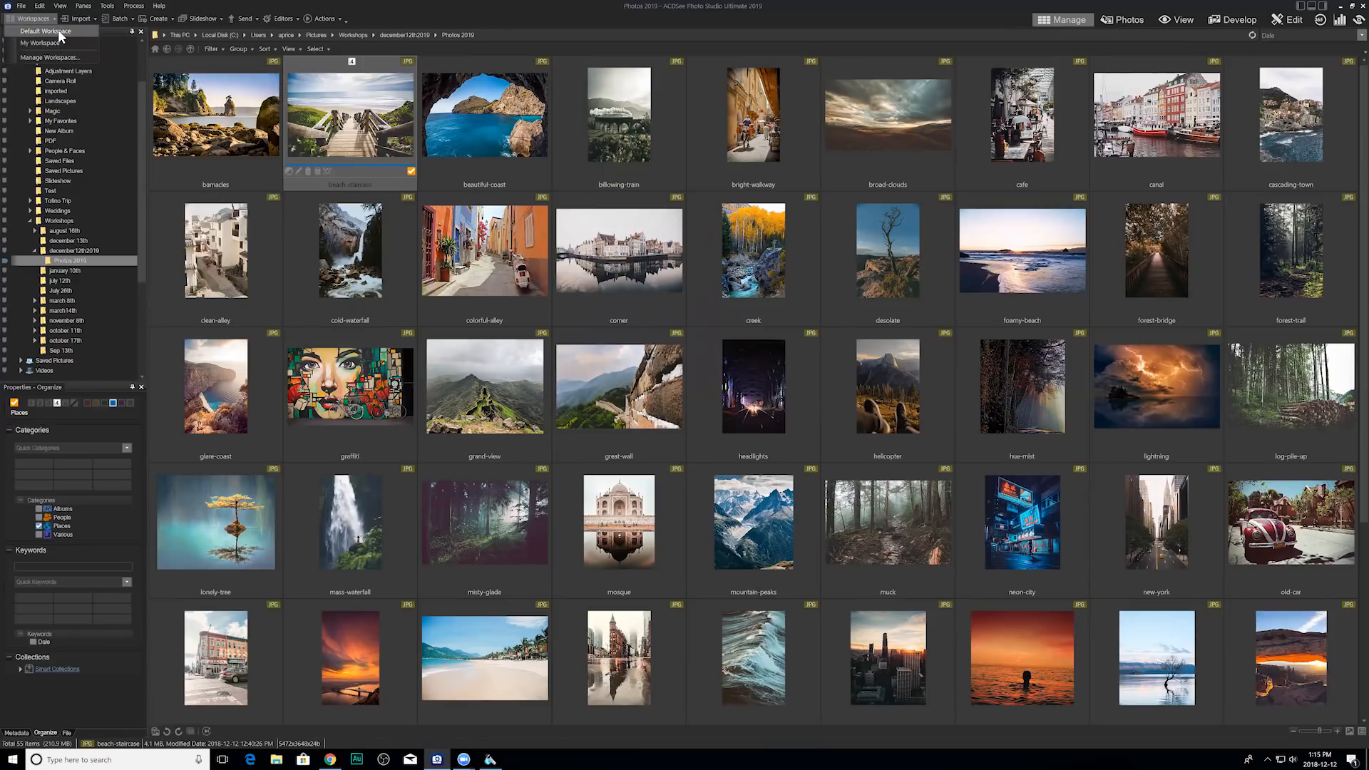
pyautogui.click(58, 31)
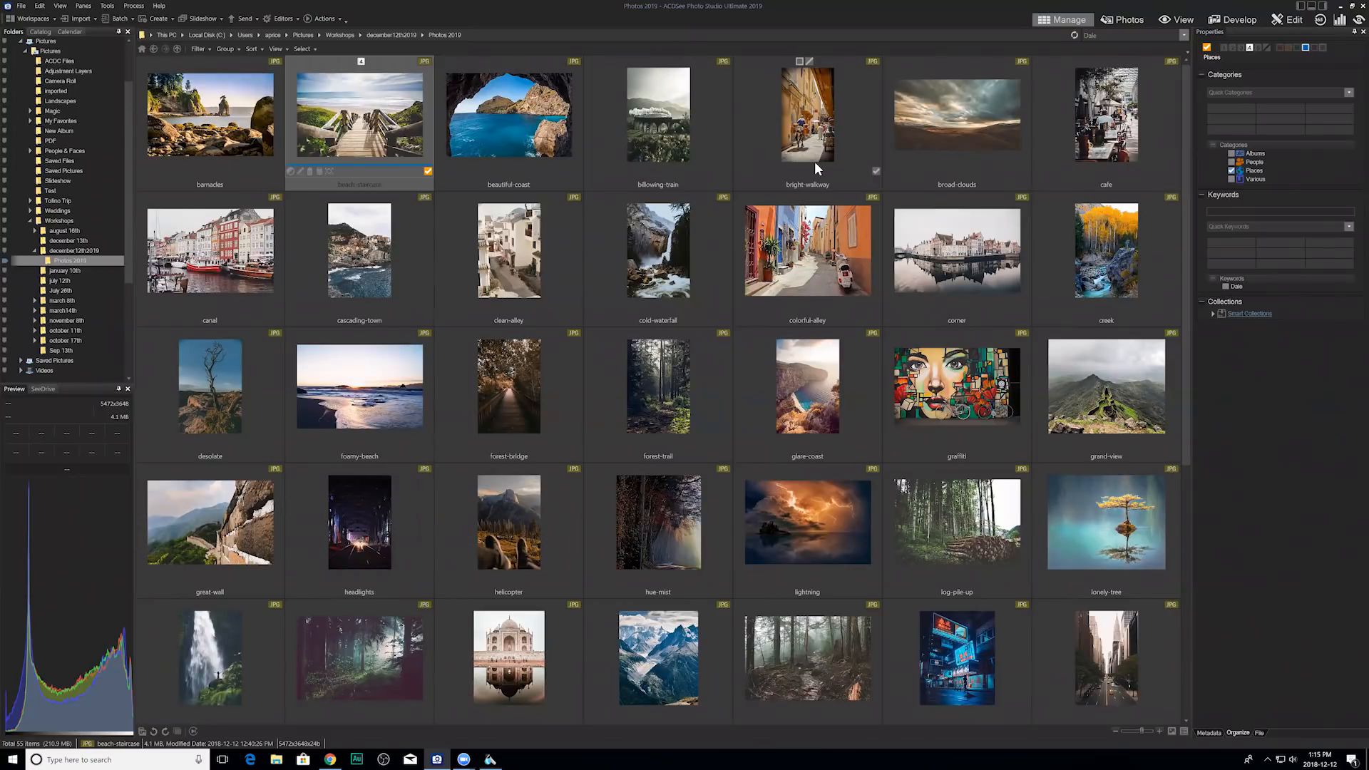
pyautogui.click(1318, 33)
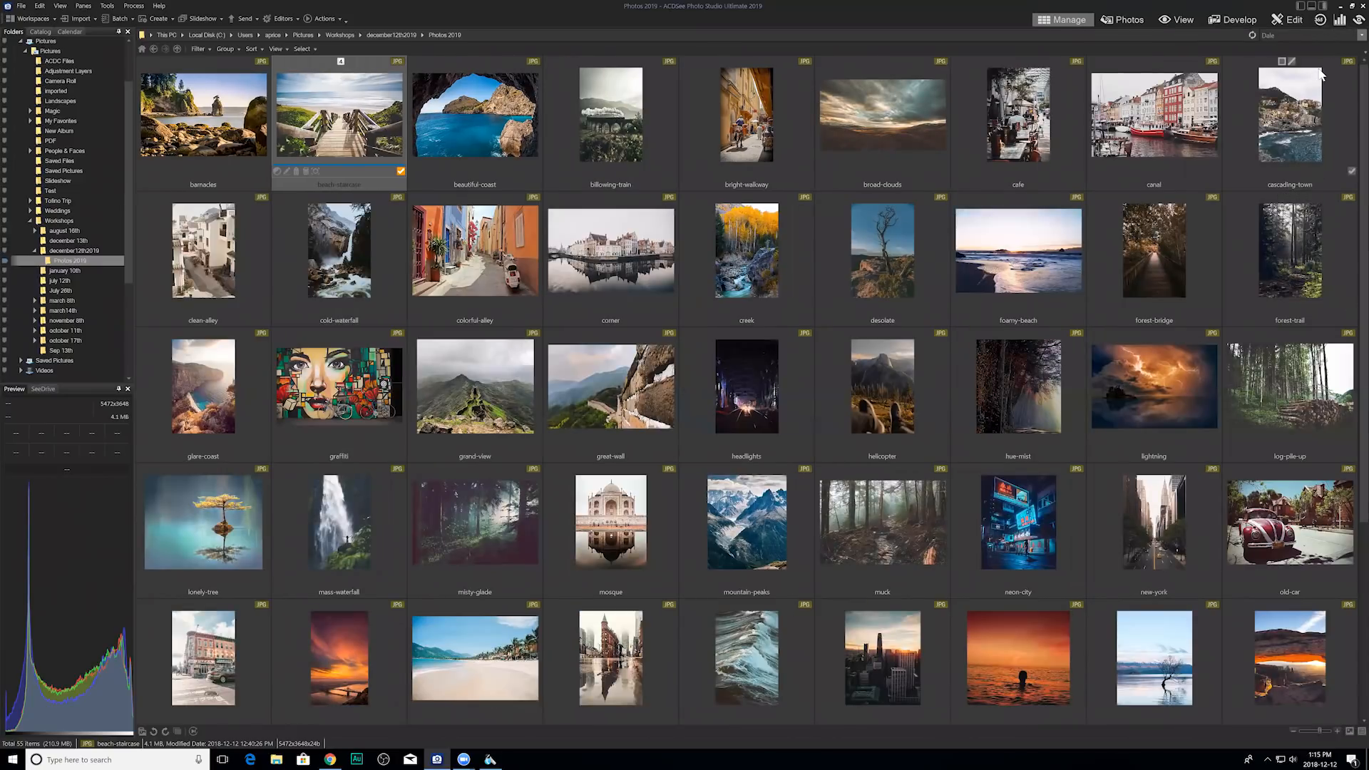
pyautogui.click(1324, 21)
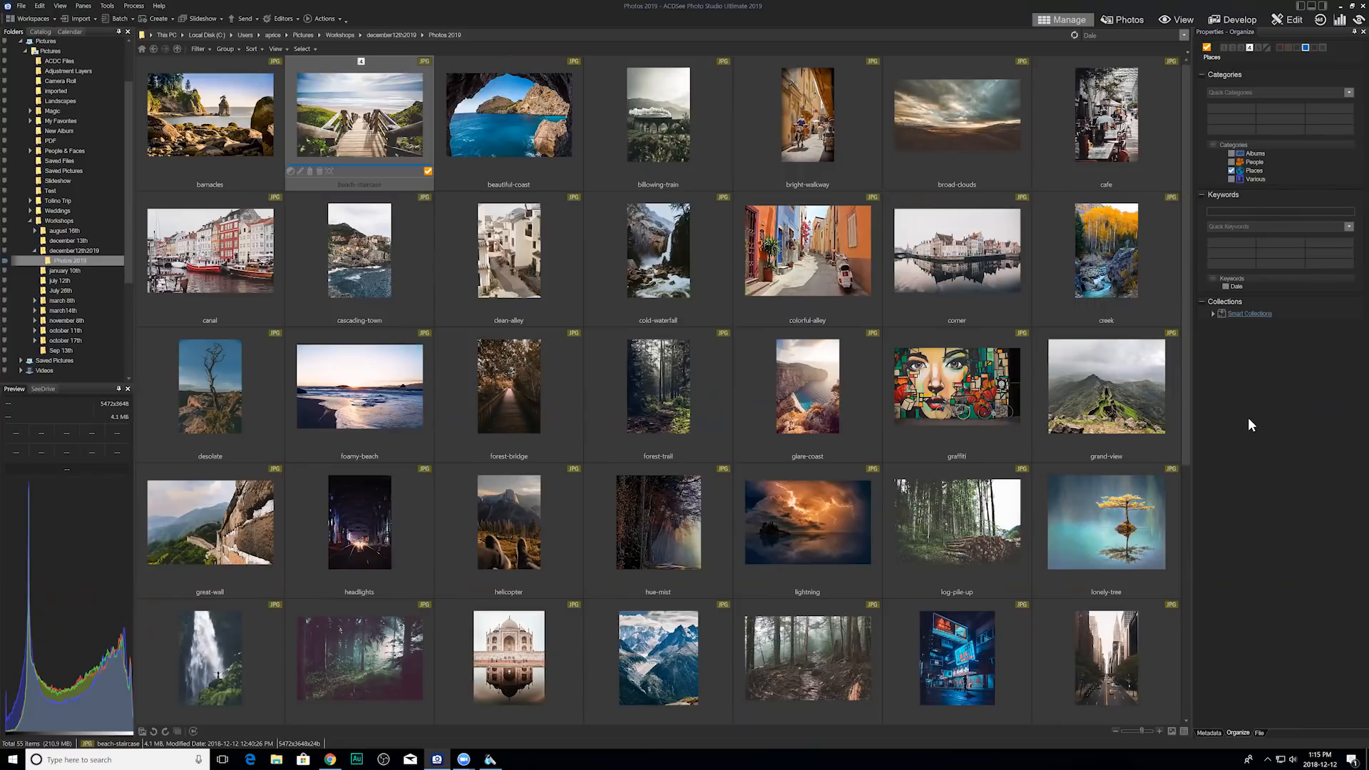
# Switch the layout back to the saved My Workspace.
pyautogui.click(34, 19)
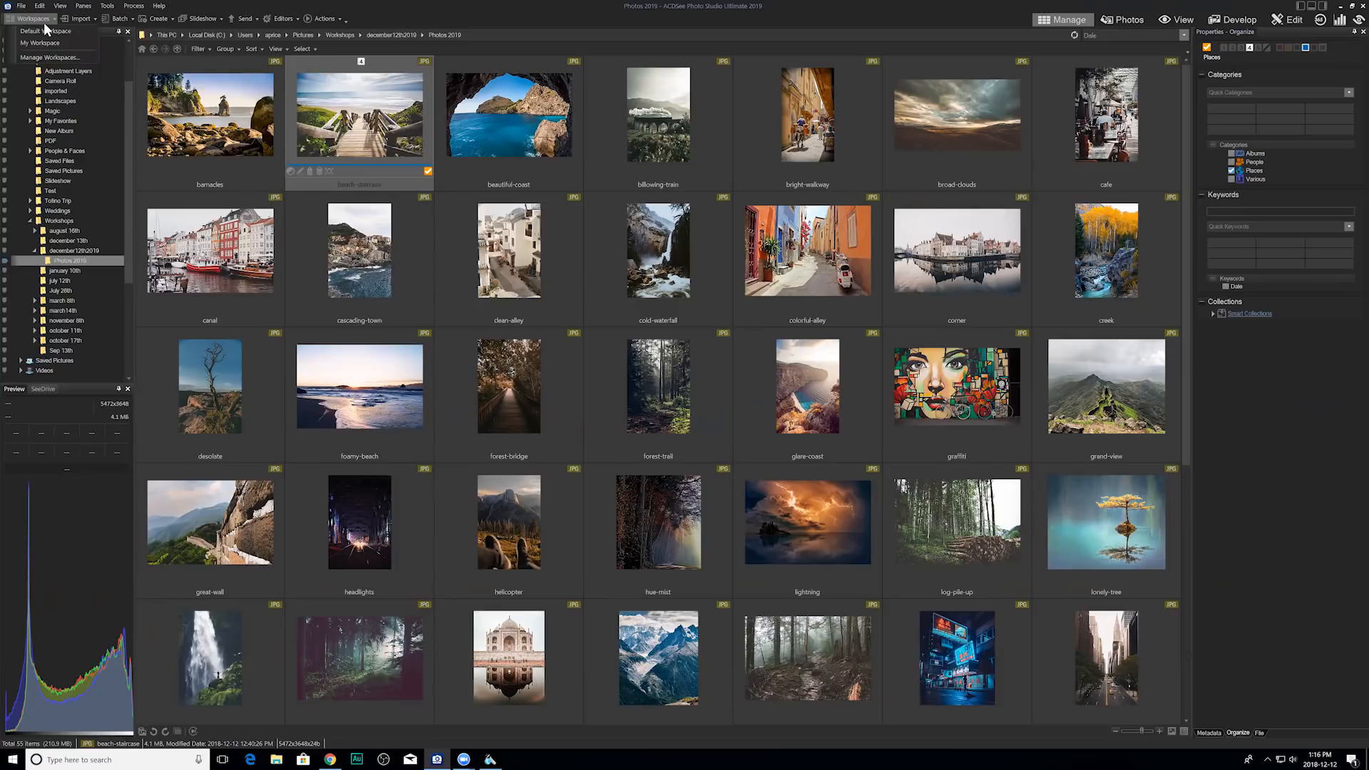
pyautogui.click(50, 42)
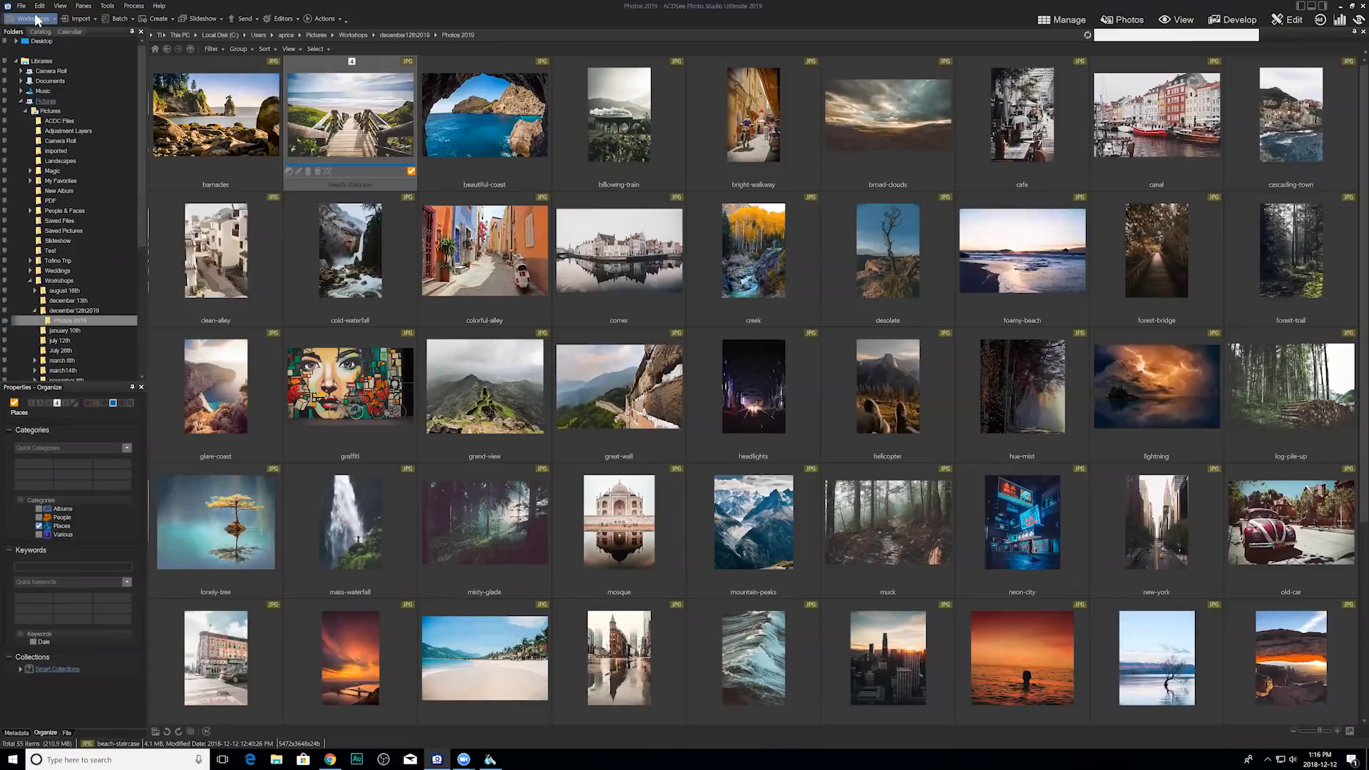
pyautogui.click(38, 19)
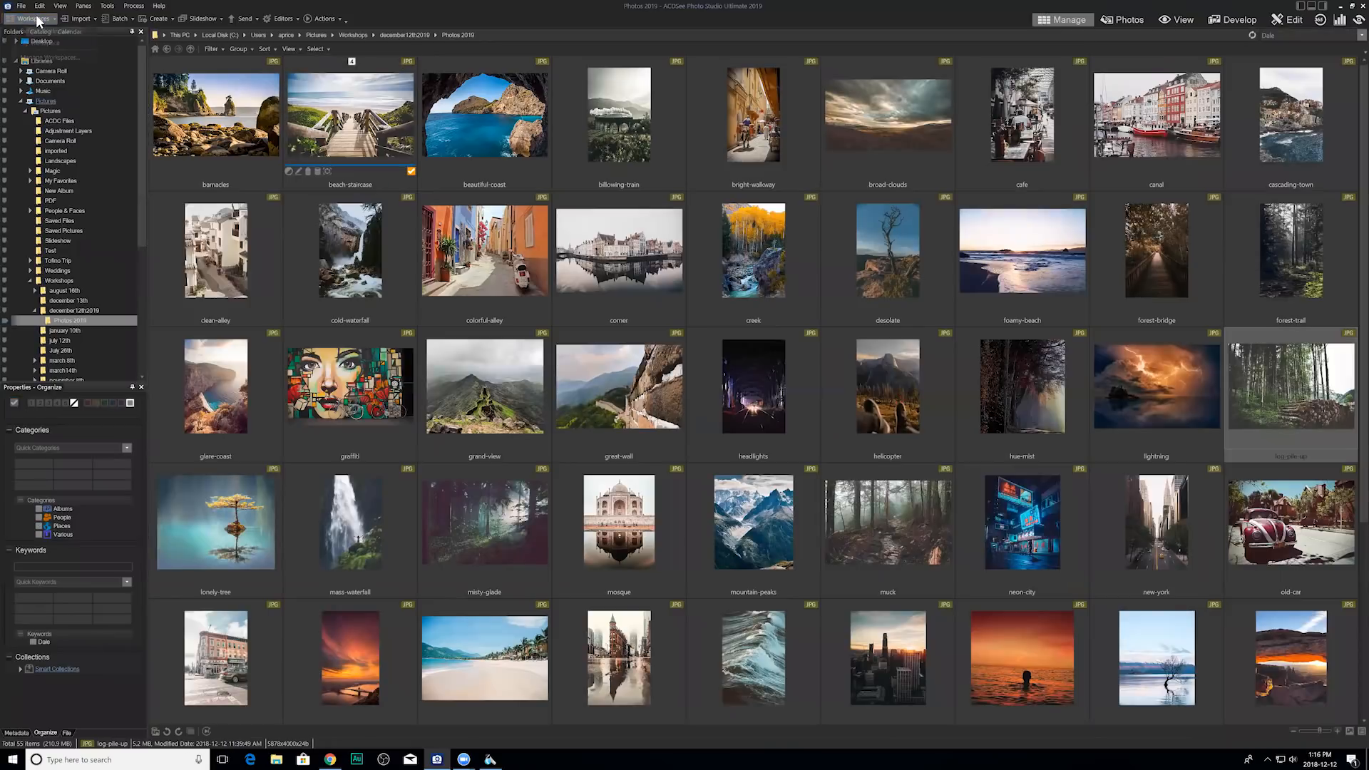
pyautogui.click(584, 17)
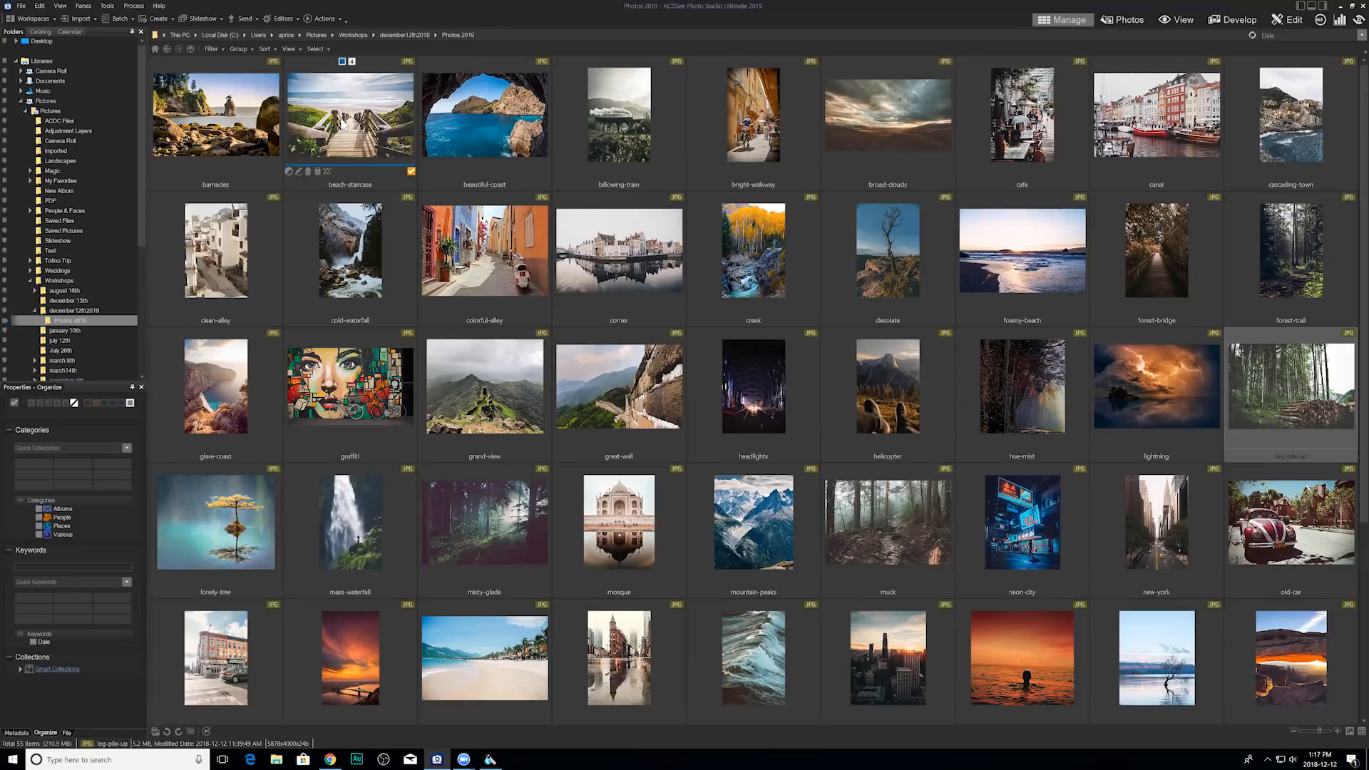
# Examine the color label, rating and tag overlays on the beach-staircase thumbnail.
pyautogui.click(356, 107)
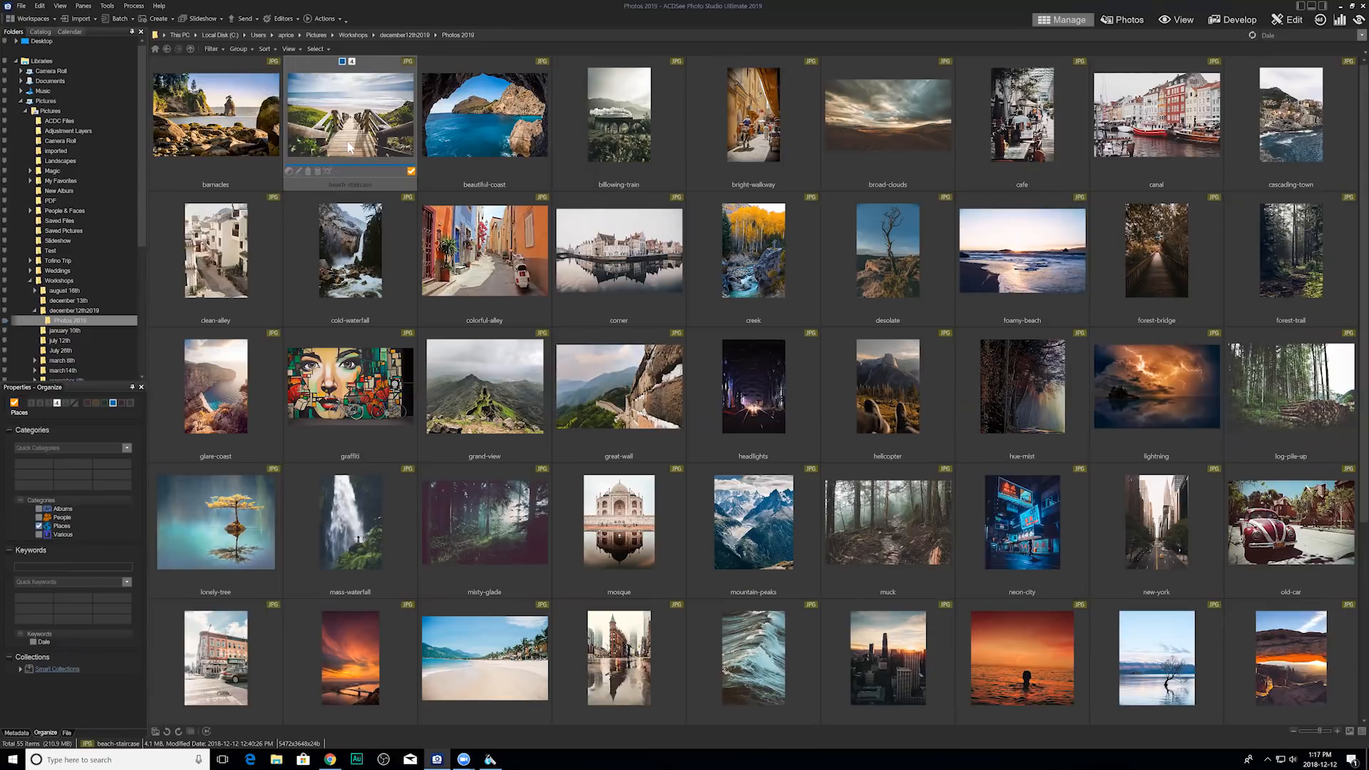
pyautogui.click(342, 62)
pyautogui.click(349, 67)
pyautogui.click(365, 67)
pyautogui.click(357, 67)
pyautogui.click(365, 67)
pyautogui.moveTo(354, 66)
pyautogui.click(411, 172)
pyautogui.click(410, 171)
# Open the broad-clouds photo in Develop mode.
pyautogui.click(897, 130)
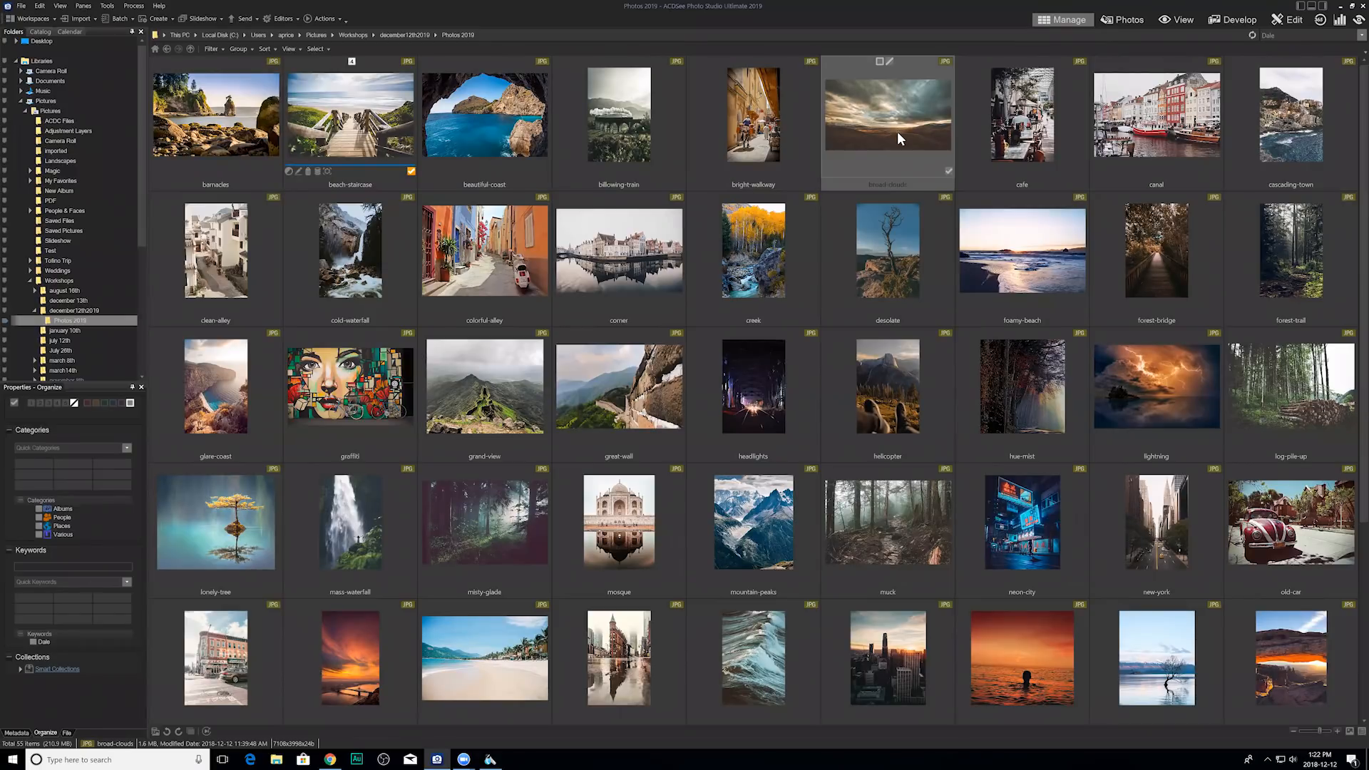
pyautogui.click(1225, 23)
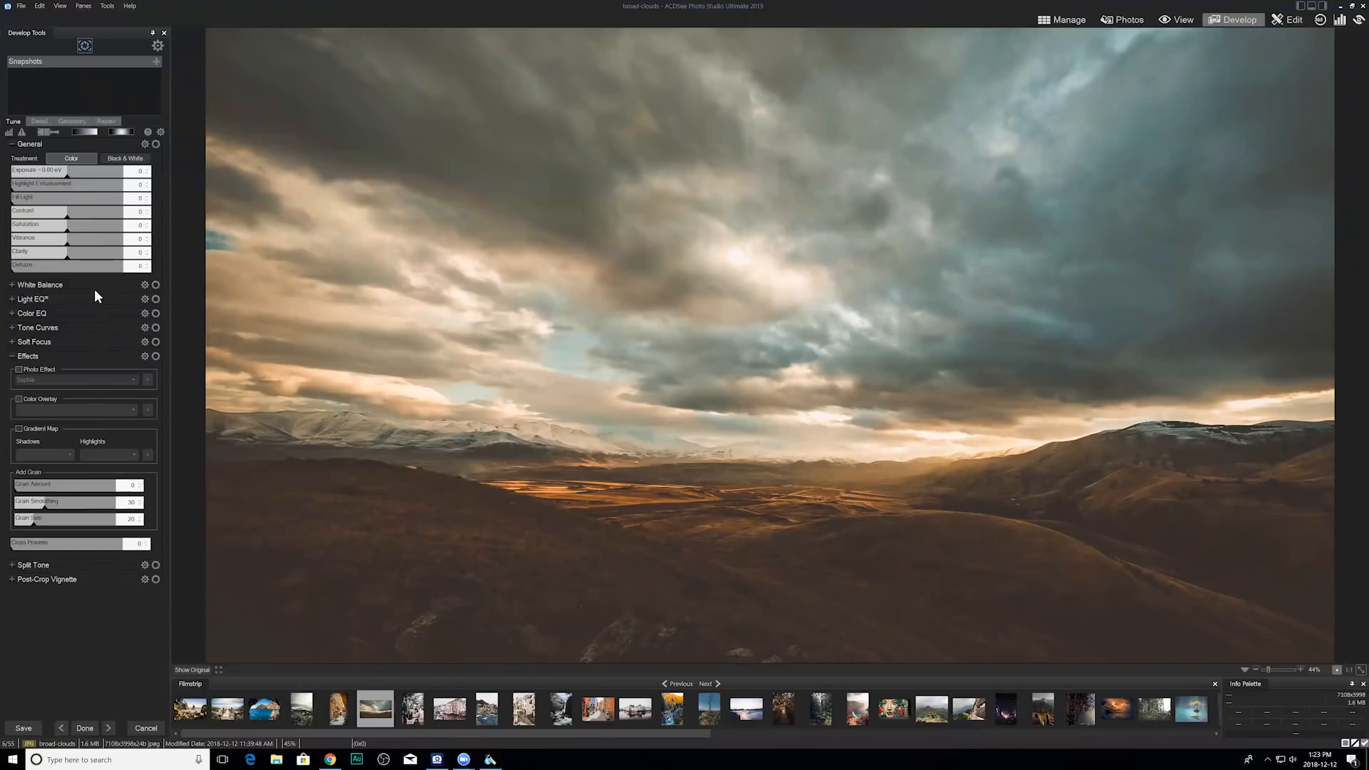
# Add a gradient filter to the broad-clouds photo and rotate it so its mask covers the landscape below the clouds.
pyautogui.click(83, 132)
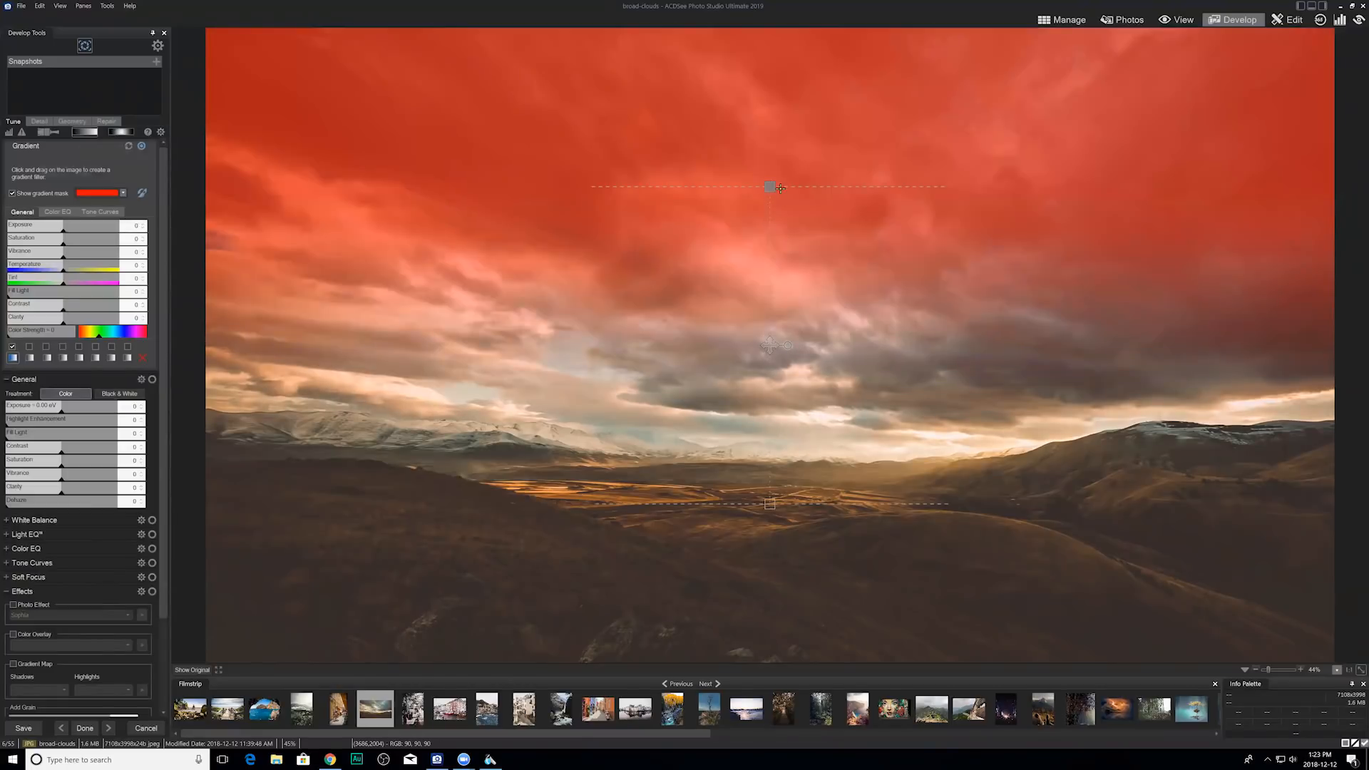
pyautogui.moveTo(772, 186)
pyautogui.mouseDown()
pyautogui.moveTo(770, 206)
pyautogui.moveTo(770, 193)
pyautogui.mouseUp()
pyautogui.moveTo(790, 348); pyautogui.dragTo(1062, 356)
pyautogui.moveTo(890, 348); pyautogui.dragTo(941, 366)
pyautogui.moveTo(890, 365); pyautogui.dragTo(719, 388)
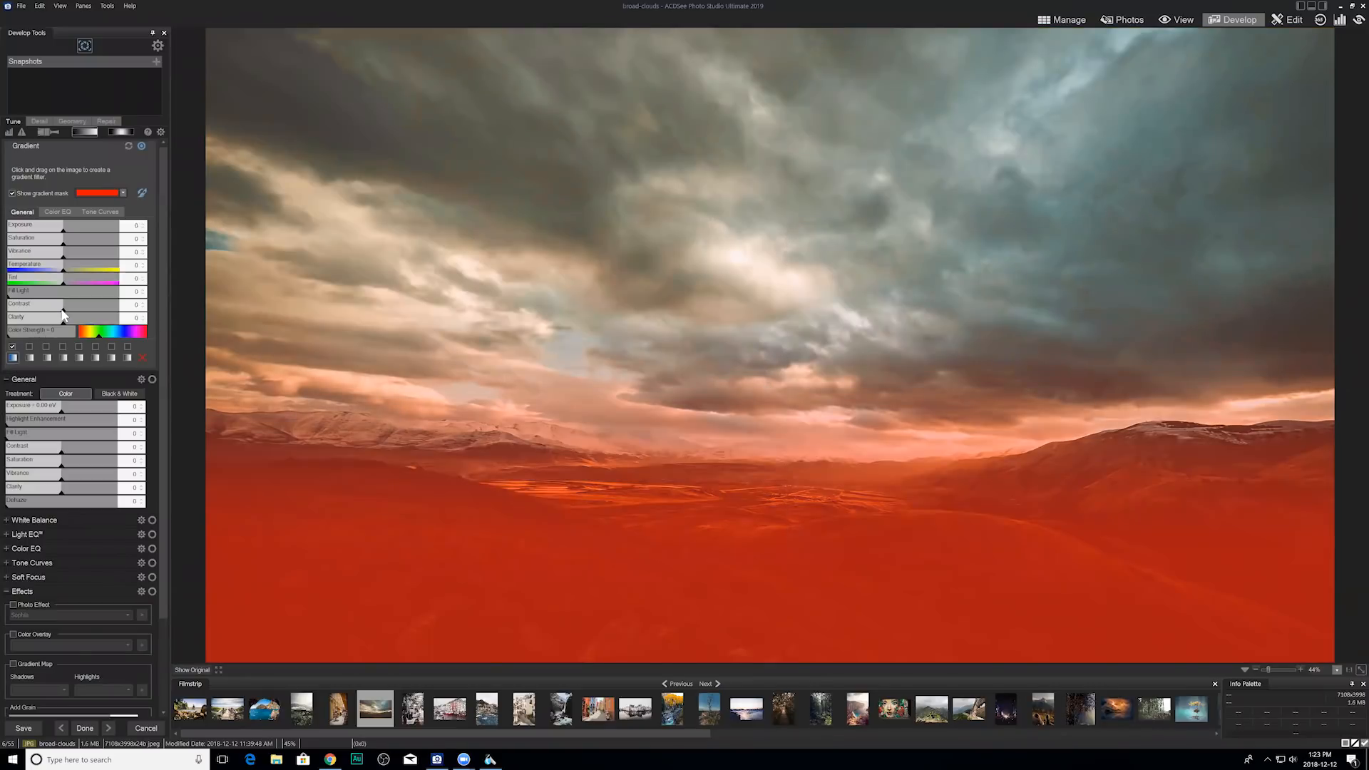
# Raise the gradient's Contrast to about 35, compare with the original, and save the developed broad-clouds photo.
pyautogui.moveTo(69, 308); pyautogui.dragTo(76, 309)
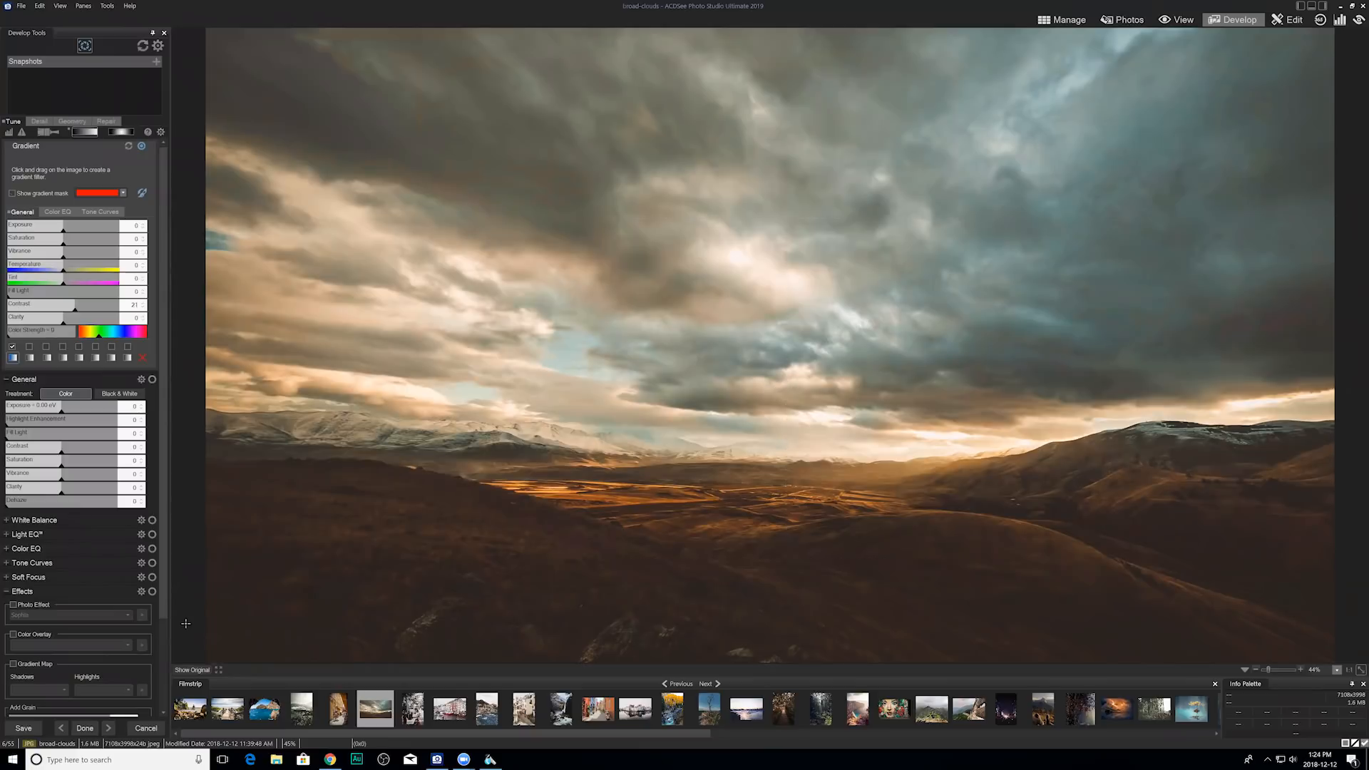
pyautogui.click(192, 669)
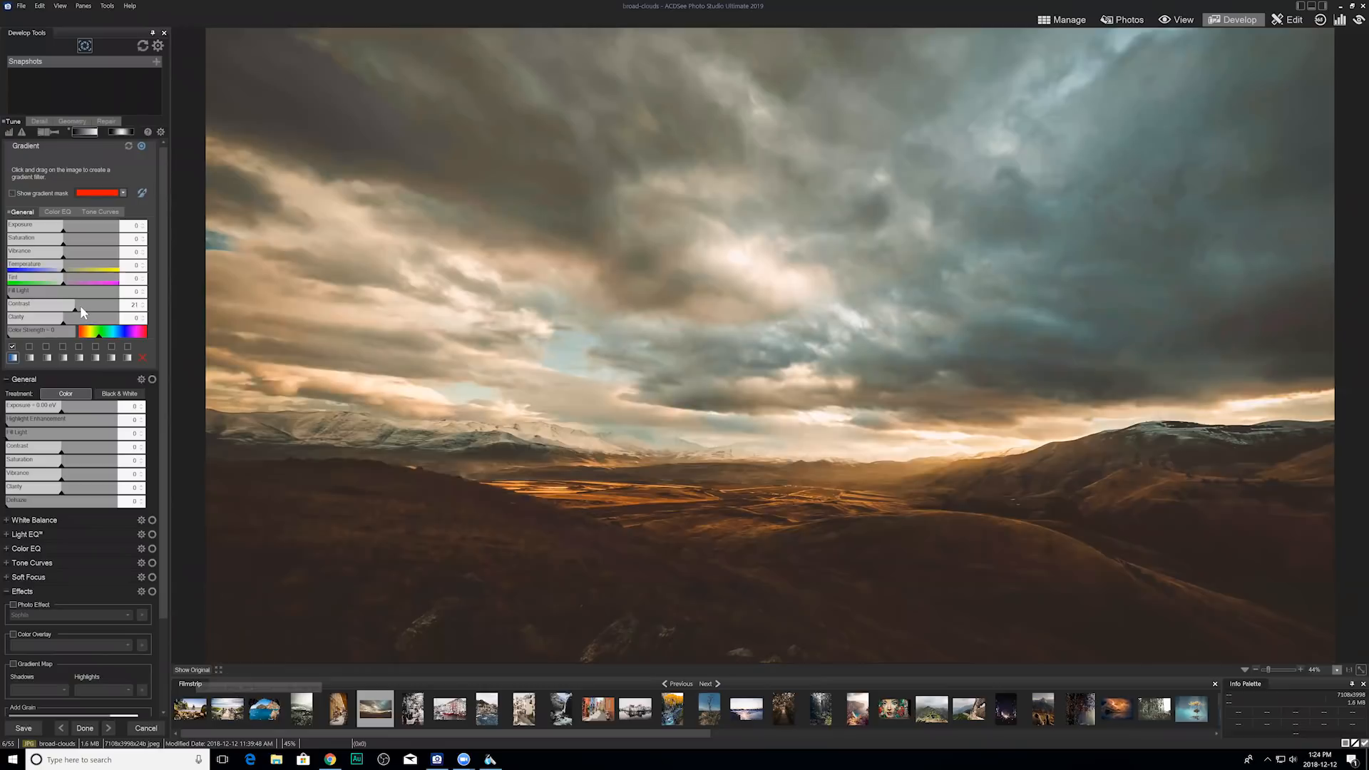
pyautogui.moveTo(80, 305); pyautogui.dragTo(83, 305)
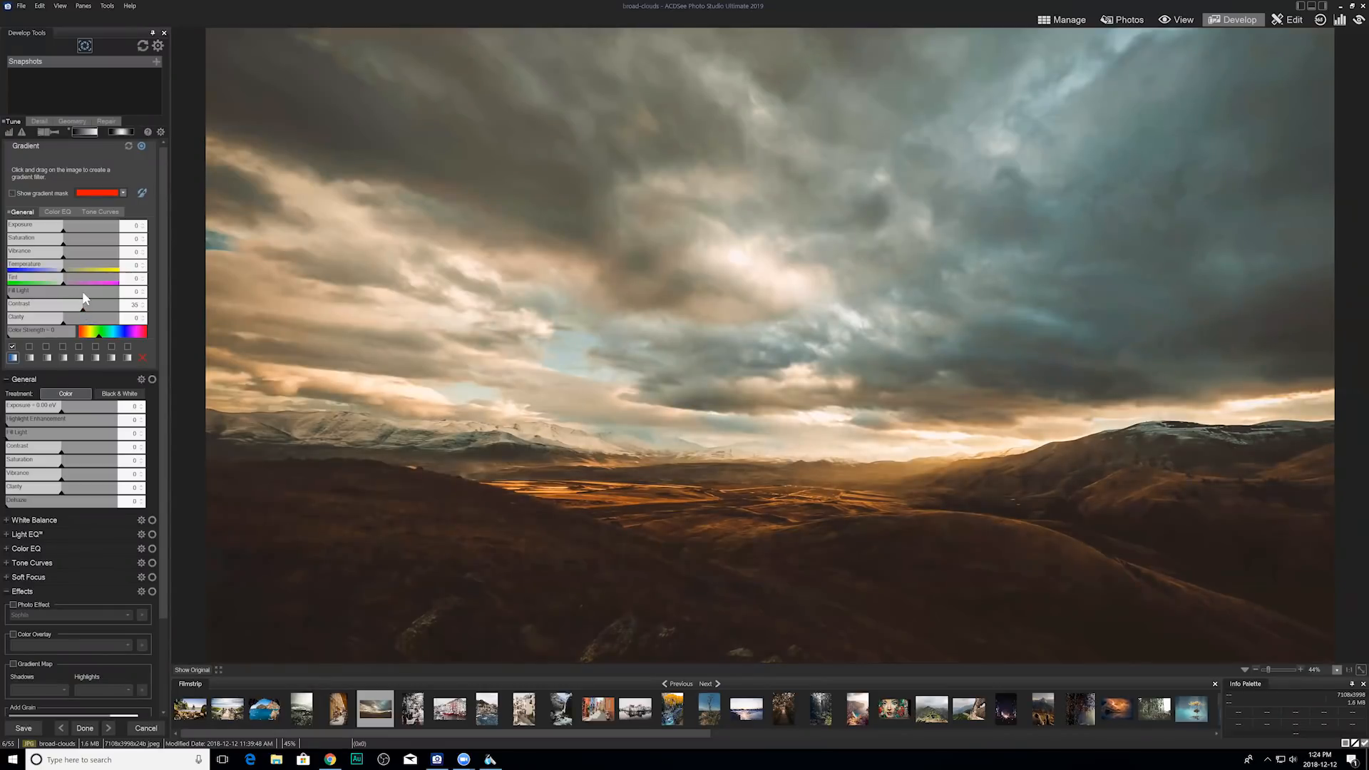
pyautogui.click(80, 729)
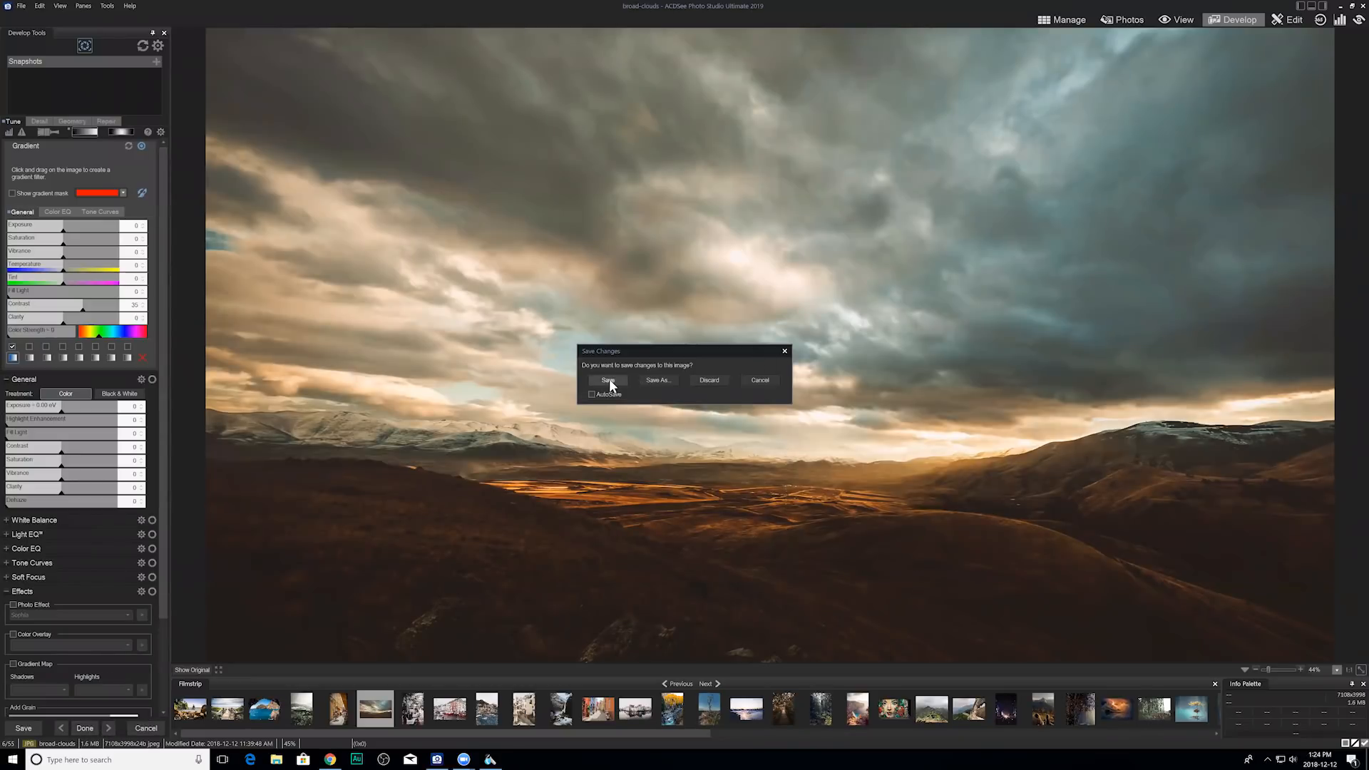
pyautogui.click(609, 378)
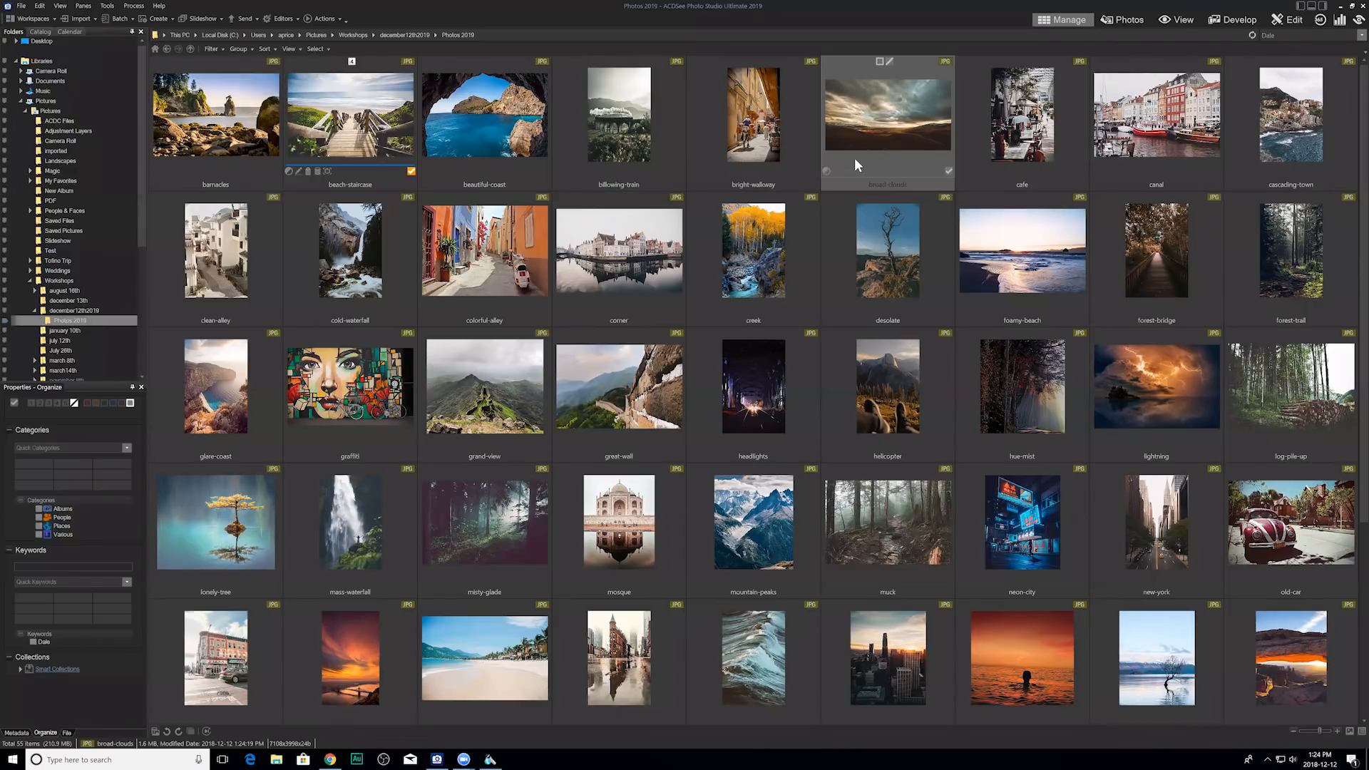
# Assign the purple color label to the broad-clouds thumbnail and open the photo in Edit mode.
pyautogui.rightClick(893, 120)
pyautogui.click(858, 91)
pyautogui.click(920, 64)
pyautogui.click(1295, 22)
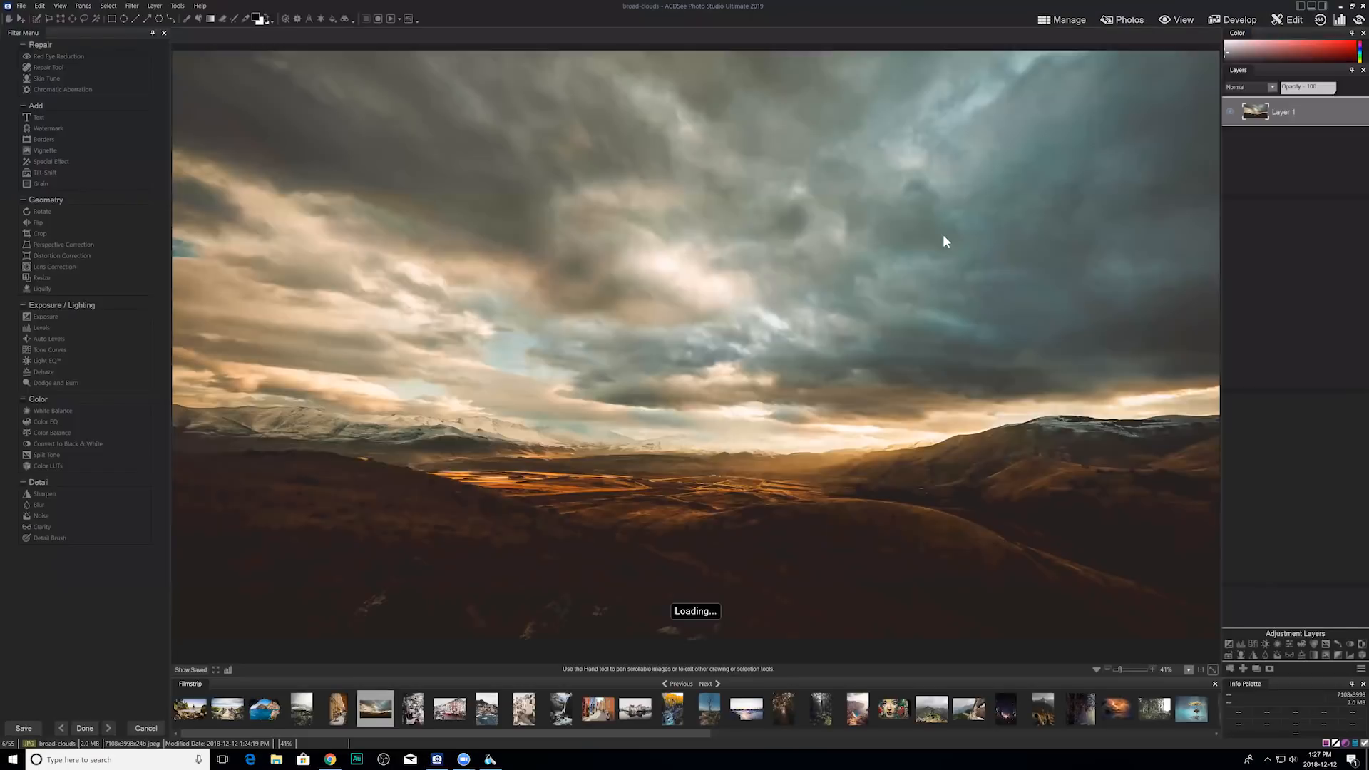
# Try darkening the broad-clouds photo's shadows slightly with Light EQ, and discard the changes on returning to Manage mode.
pyautogui.click(52, 362)
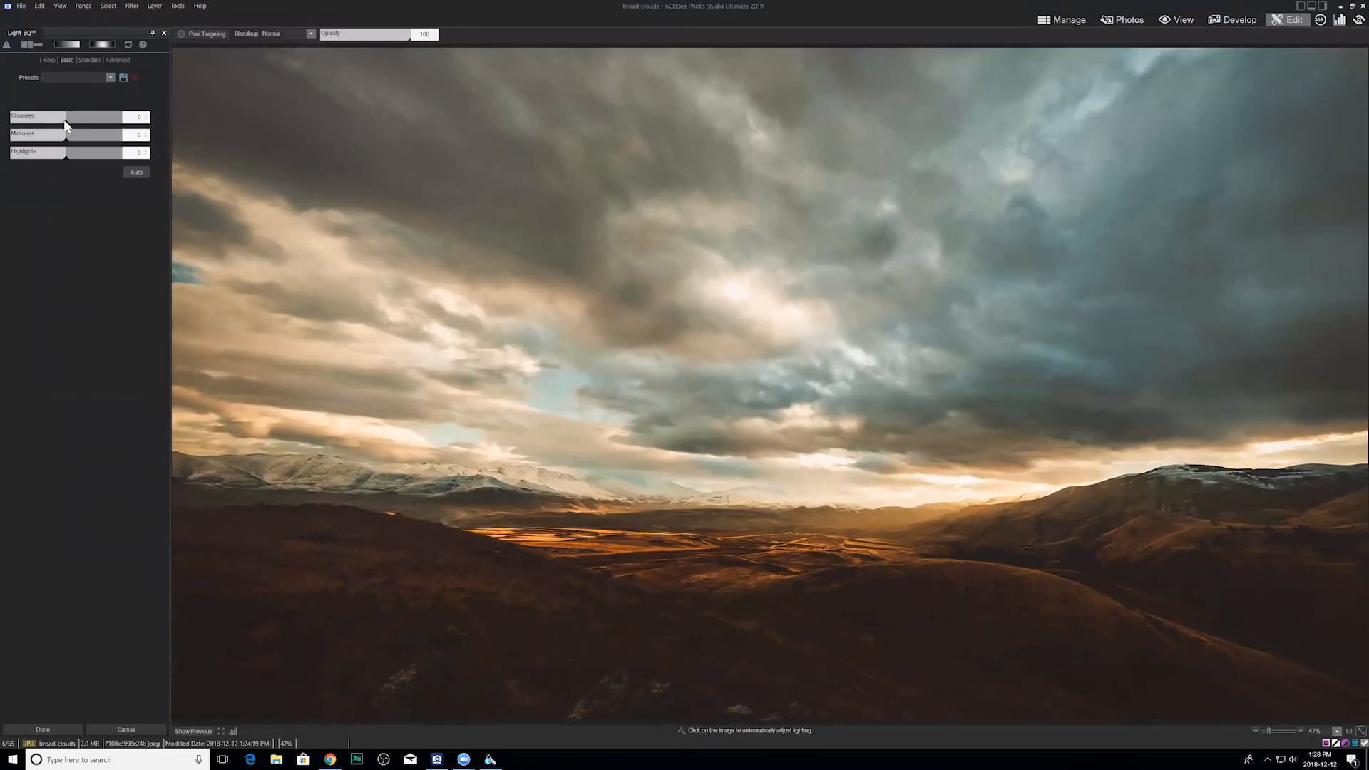
pyautogui.moveTo(65, 125); pyautogui.dragTo(62, 124)
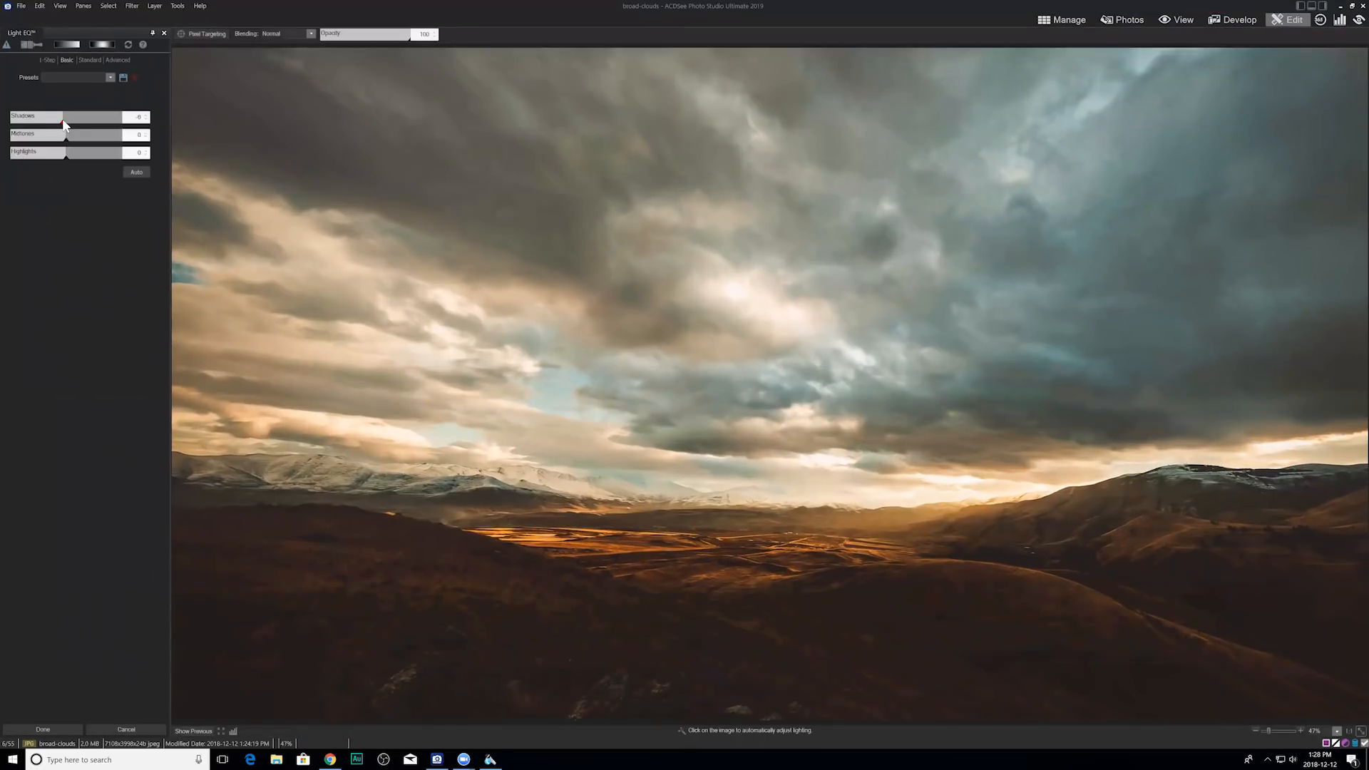
pyautogui.click(63, 730)
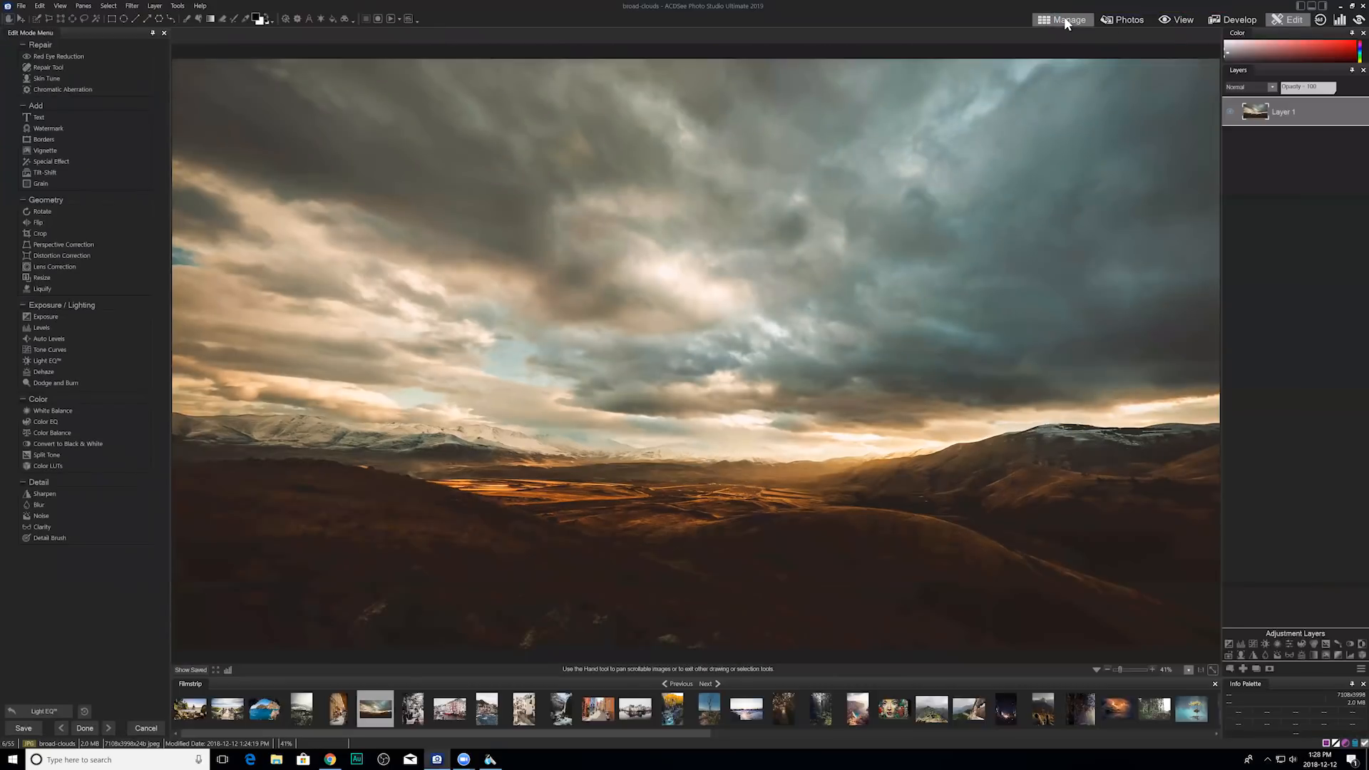
pyautogui.click(1066, 20)
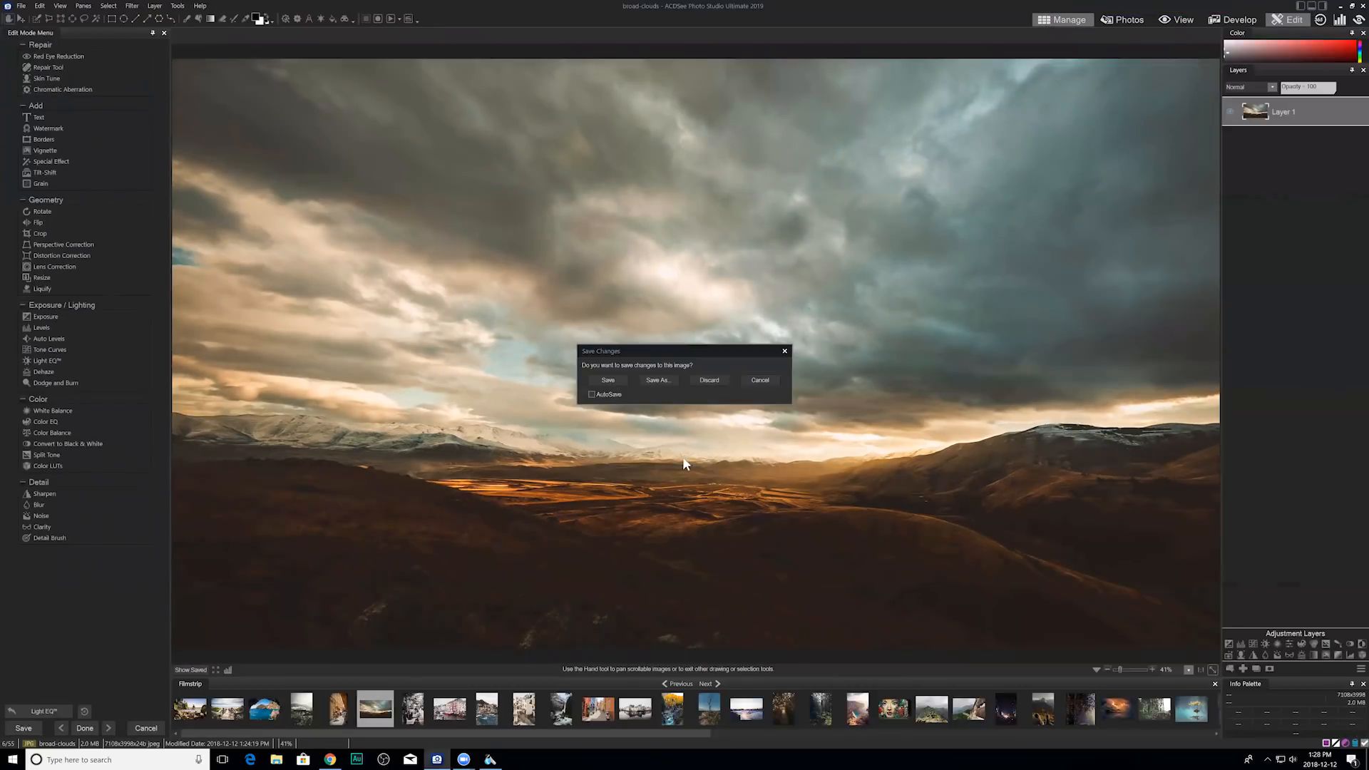
pyautogui.click(701, 379)
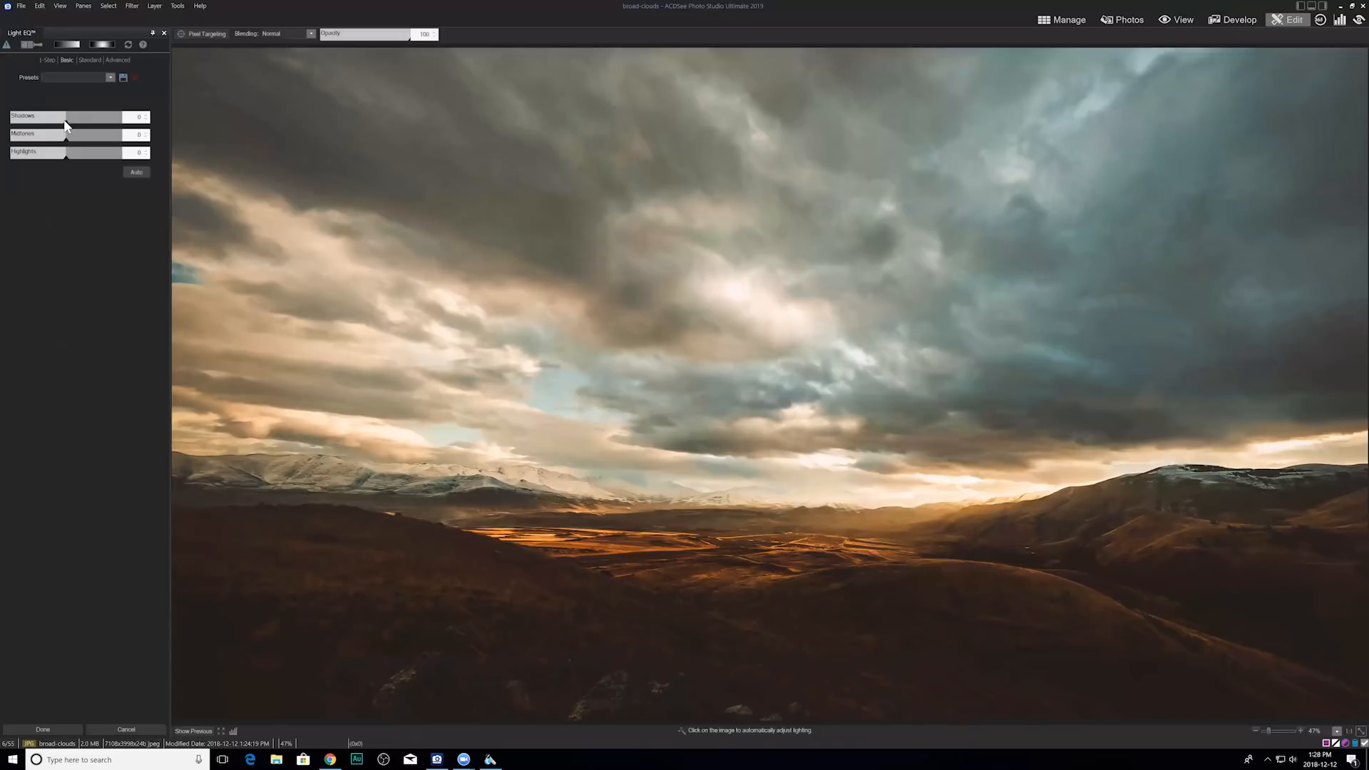
# Lower the Light EQ shadows slightly on the broad-clouds photo and save the changes while returning to Manage mode.
pyautogui.moveTo(65, 120); pyautogui.dragTo(61, 120)
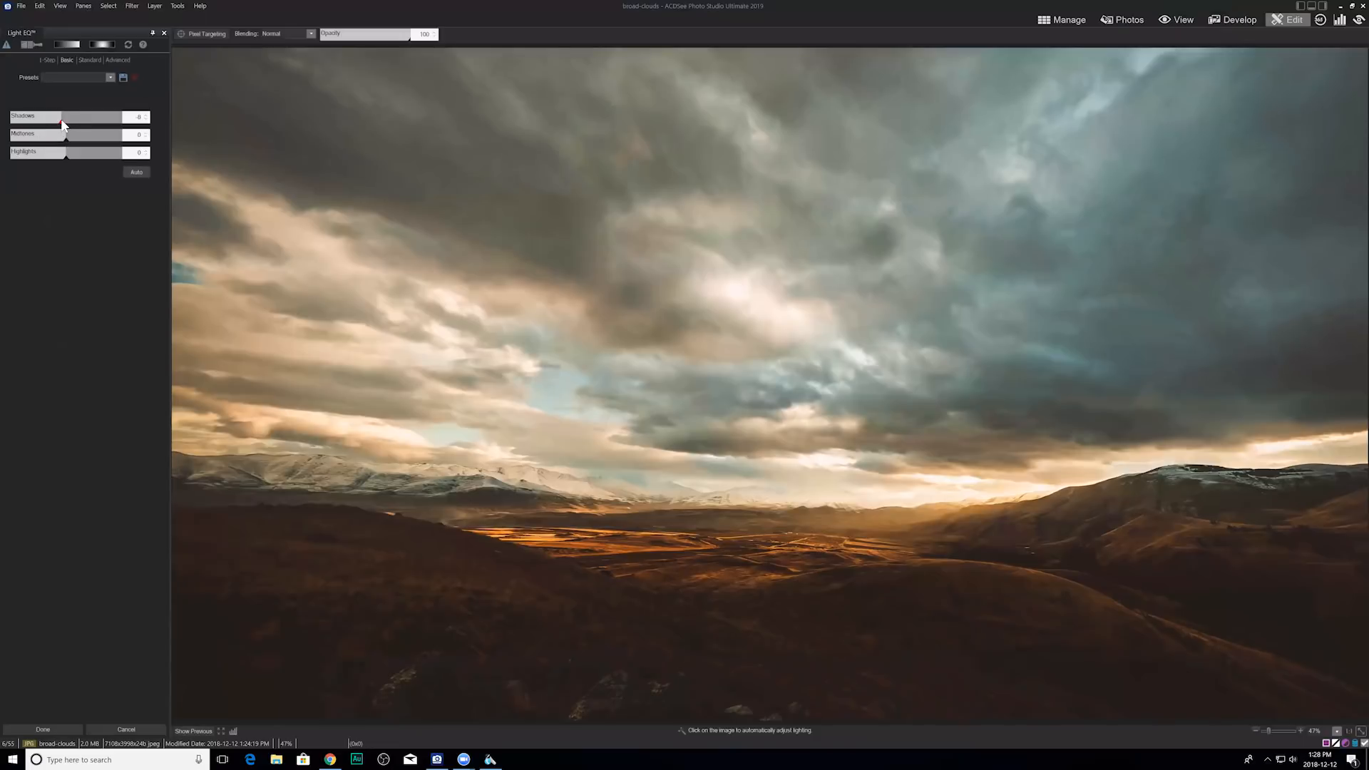
pyautogui.click(1064, 19)
pyautogui.click(606, 388)
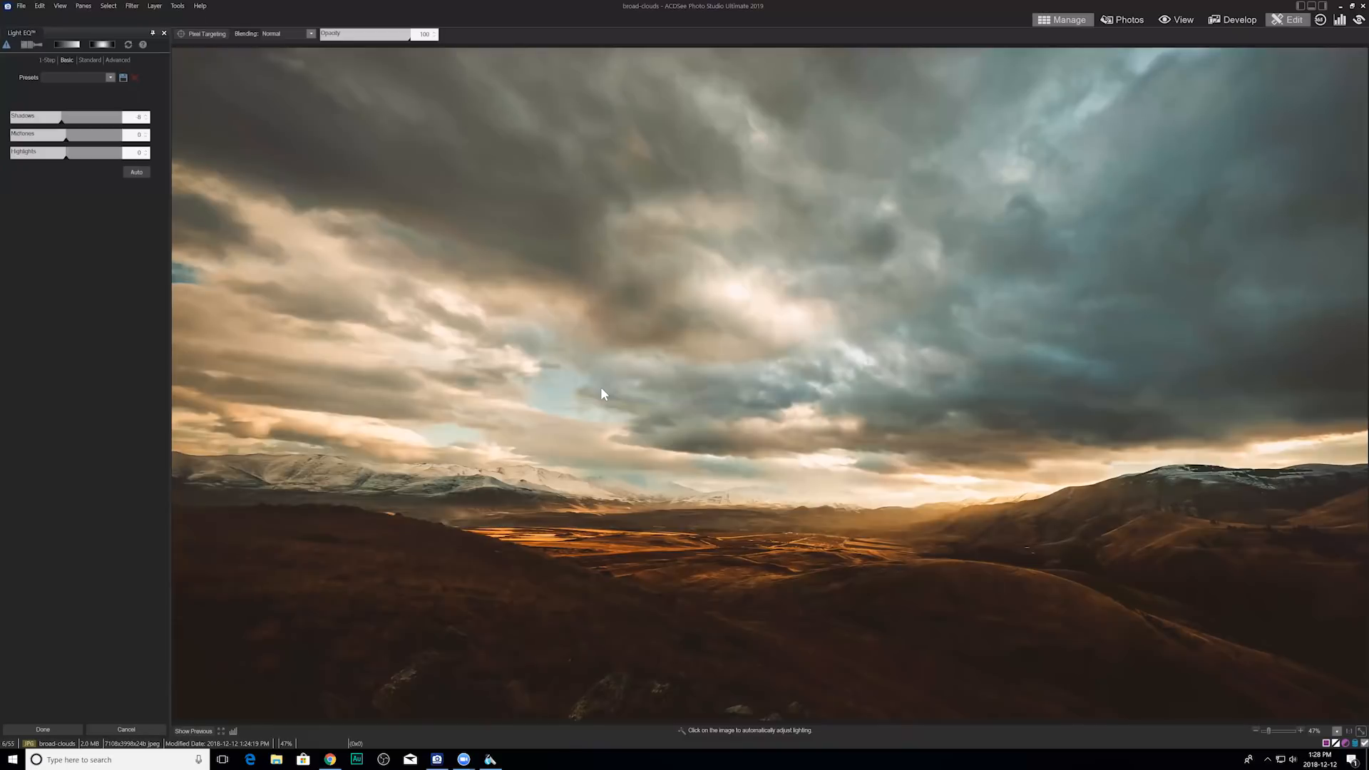
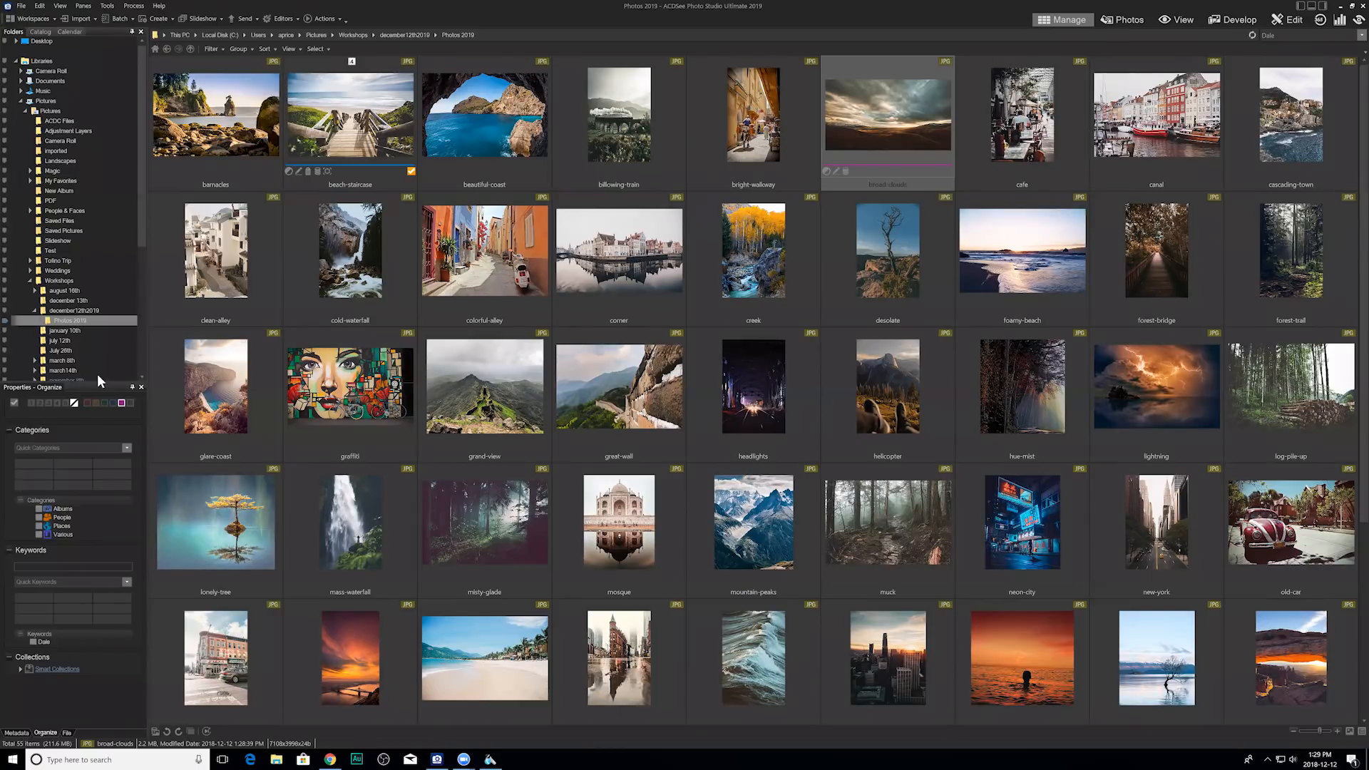
# Give the broad-clouds photo a rating of 3 and the green color label, and tag it.
pyautogui.click(49, 402)
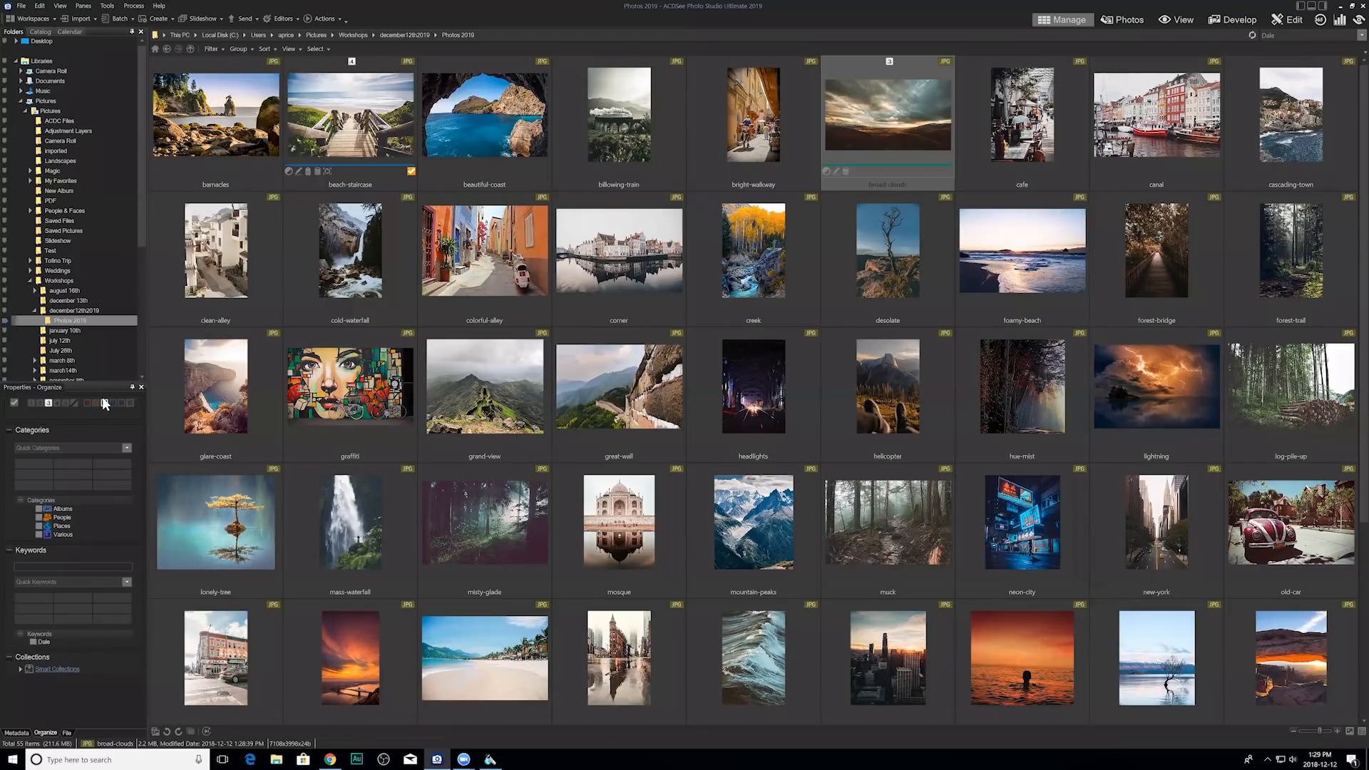
pyautogui.click(15, 404)
# Examine the Metadata, Organize and File properties of the broad-clouds photo, including its IPTC fields.
pyautogui.click(17, 733)
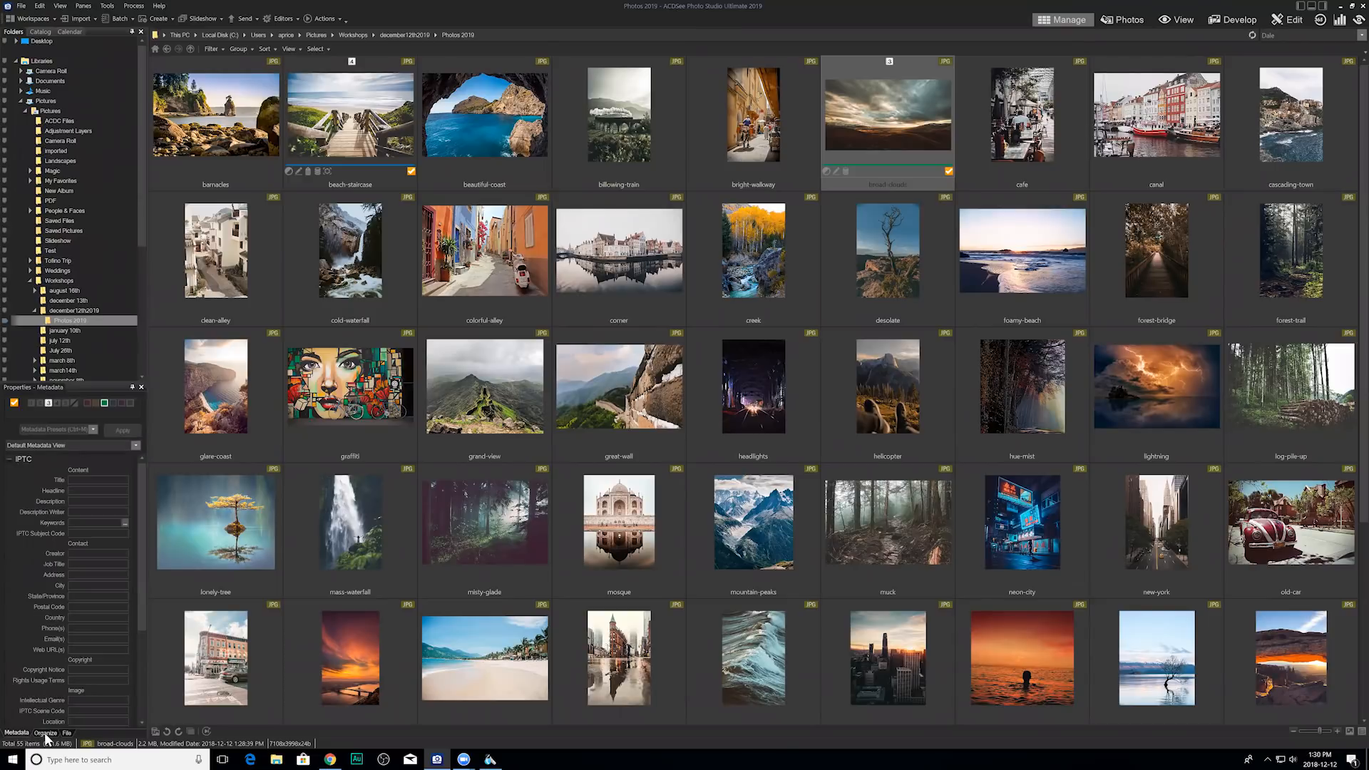
pyautogui.click(45, 733)
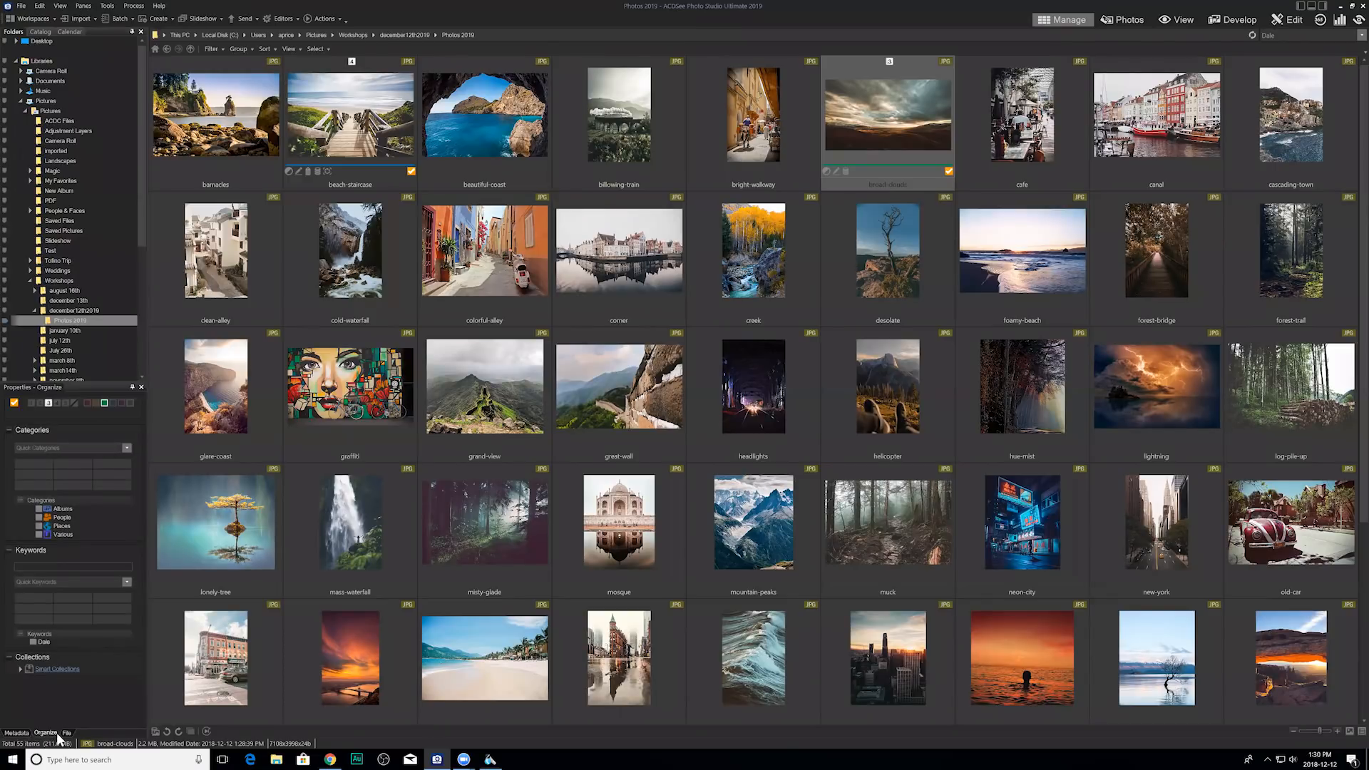
pyautogui.click(67, 733)
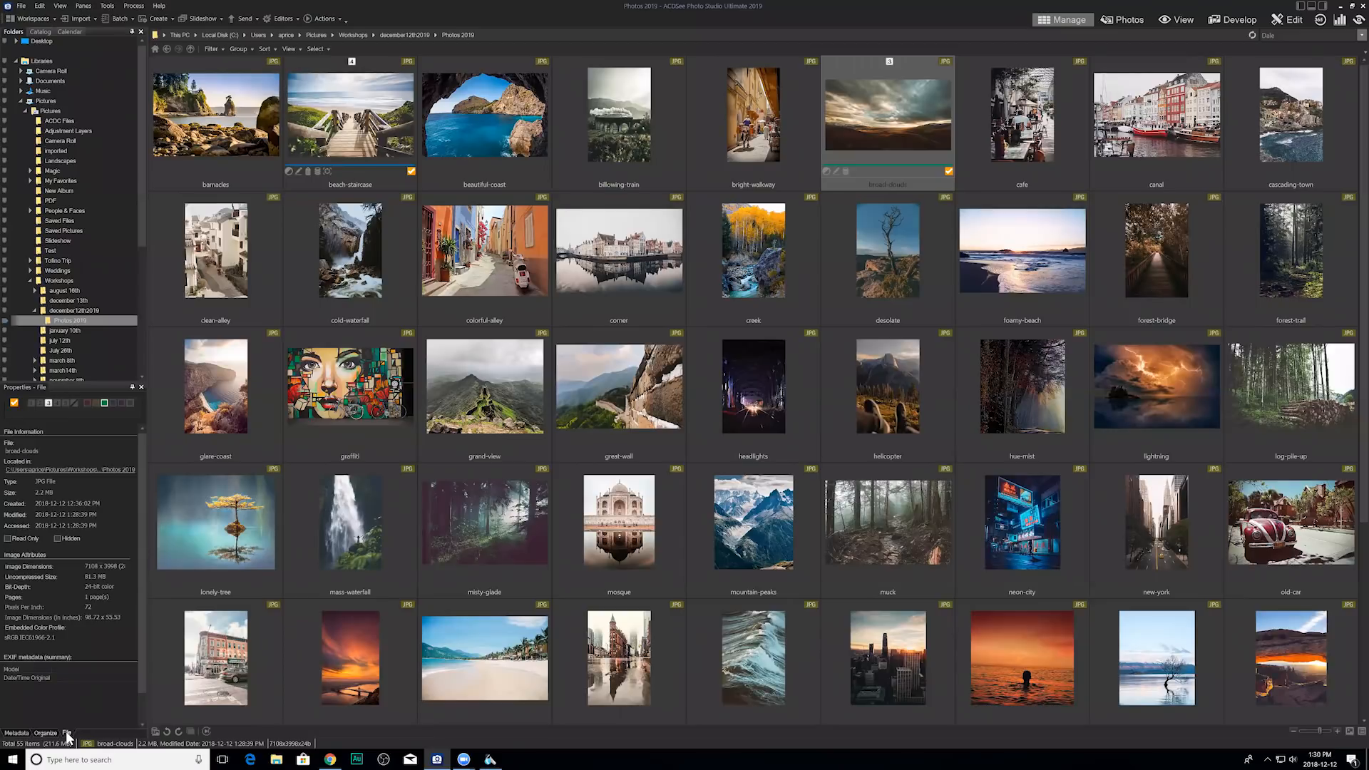
pyautogui.click(17, 733)
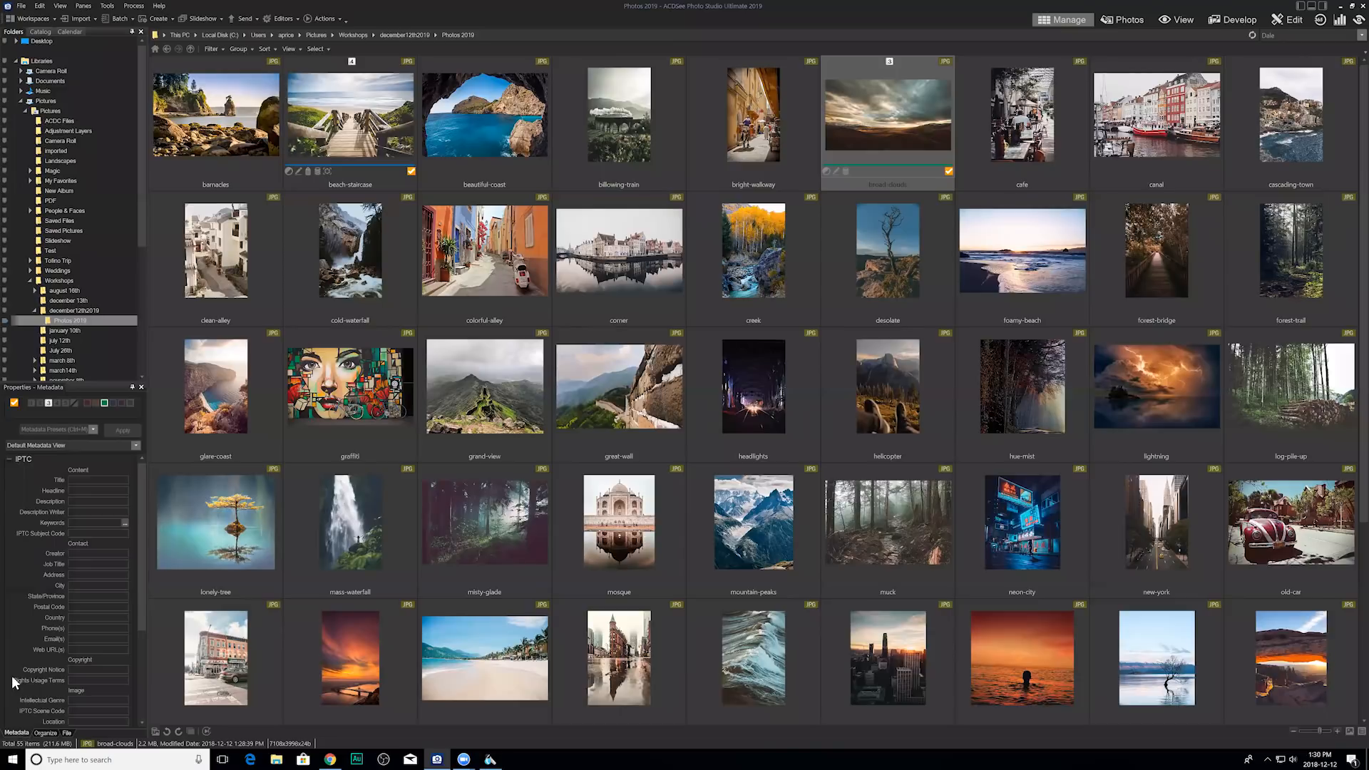
pyautogui.click(10, 460)
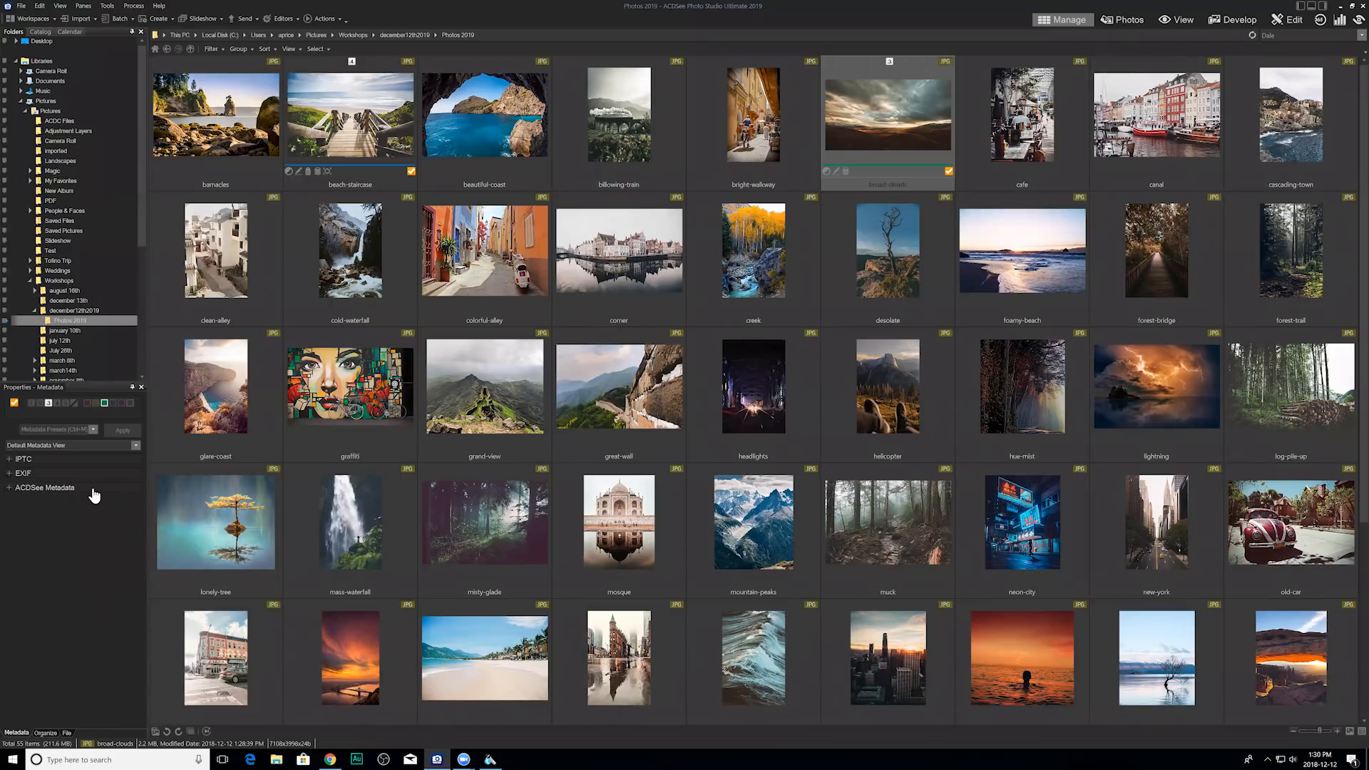
pyautogui.click(10, 460)
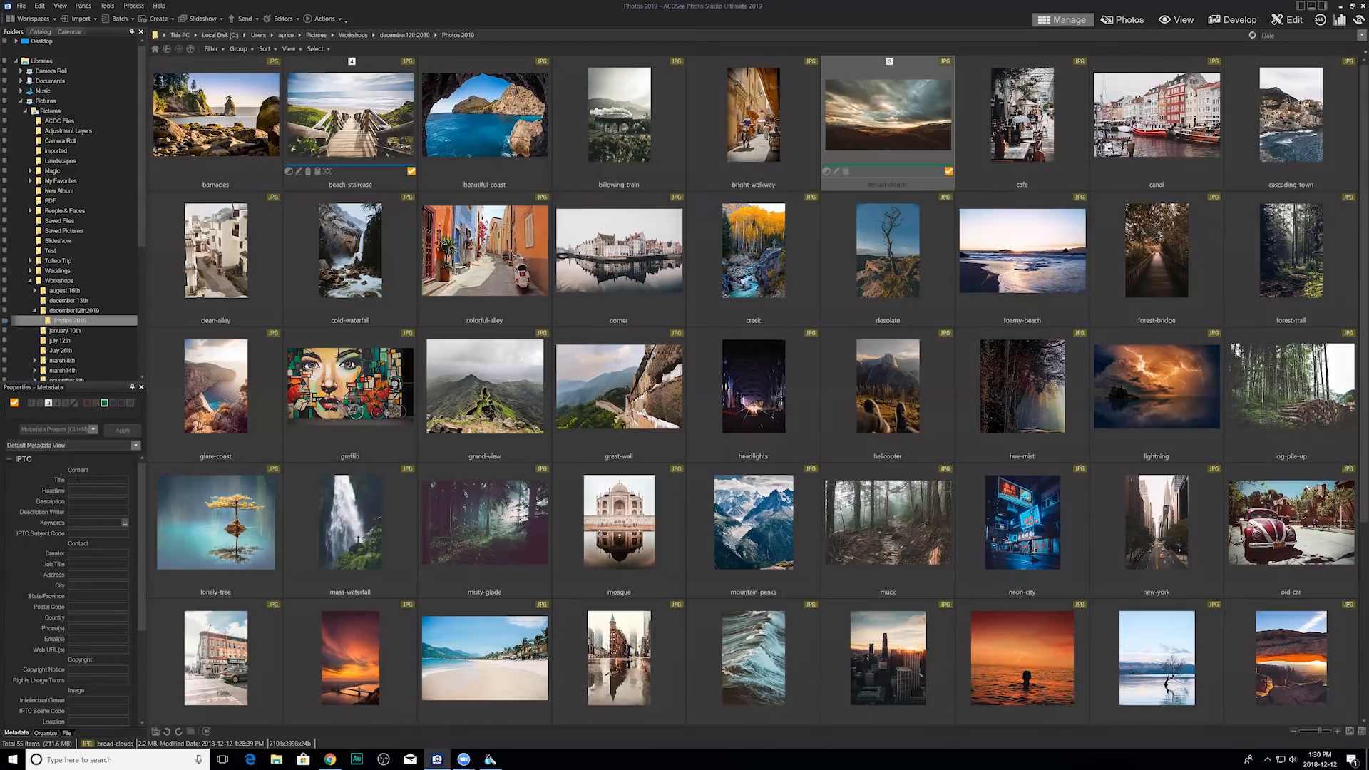
pyautogui.scroll(-3, 79, 485)
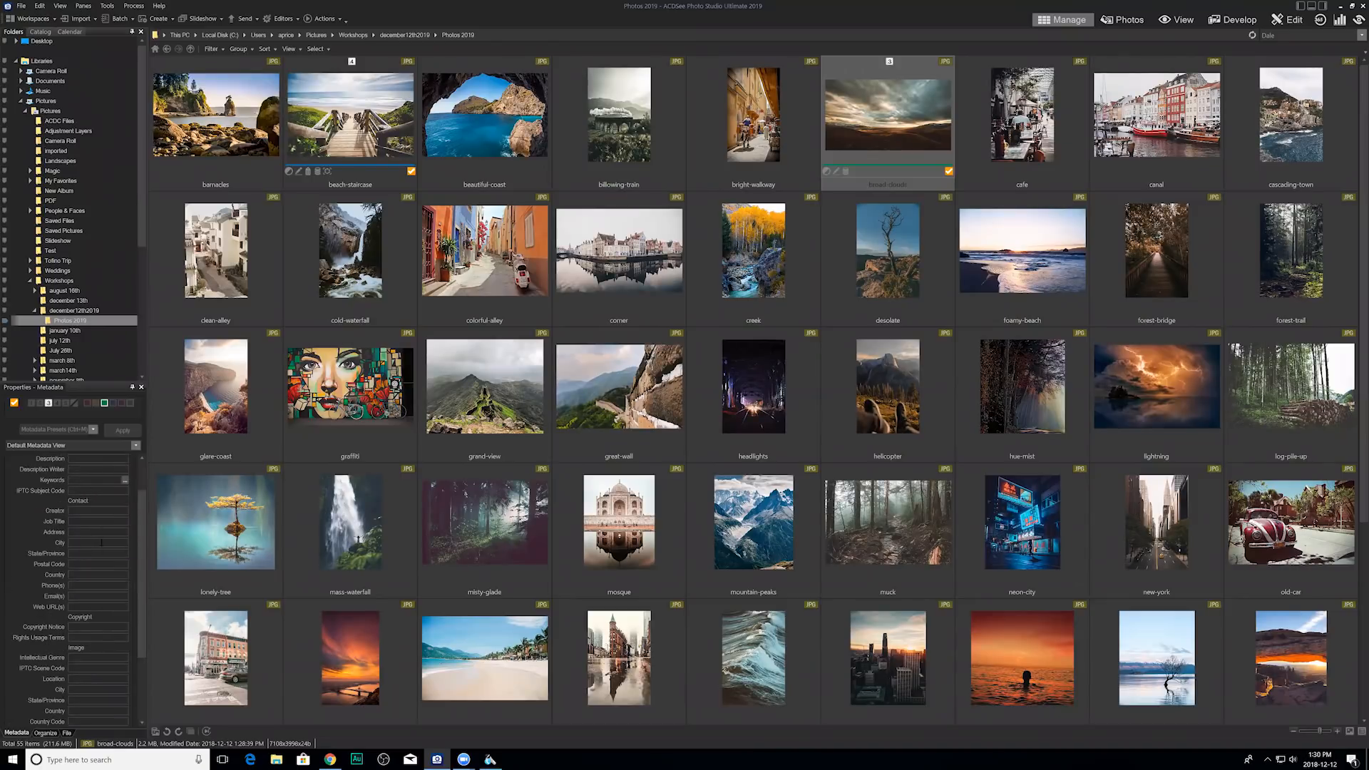
pyautogui.scroll(1, 86, 512)
pyautogui.scroll(3, 84, 499)
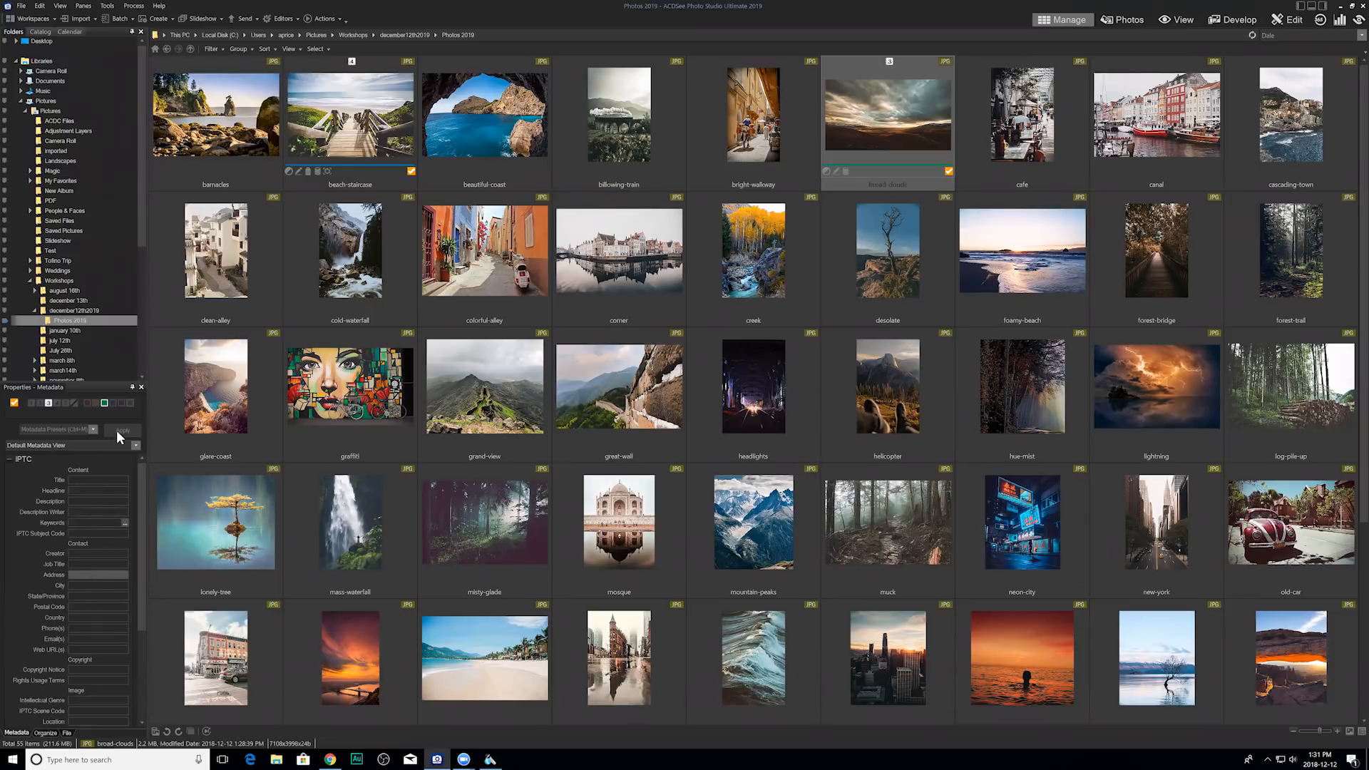
# Set the IPTC Title of the broad-clouds photo to "broad-clouds" and apply the metadata change.
pyautogui.click(89, 480)
pyautogui.write('broad-clouds')
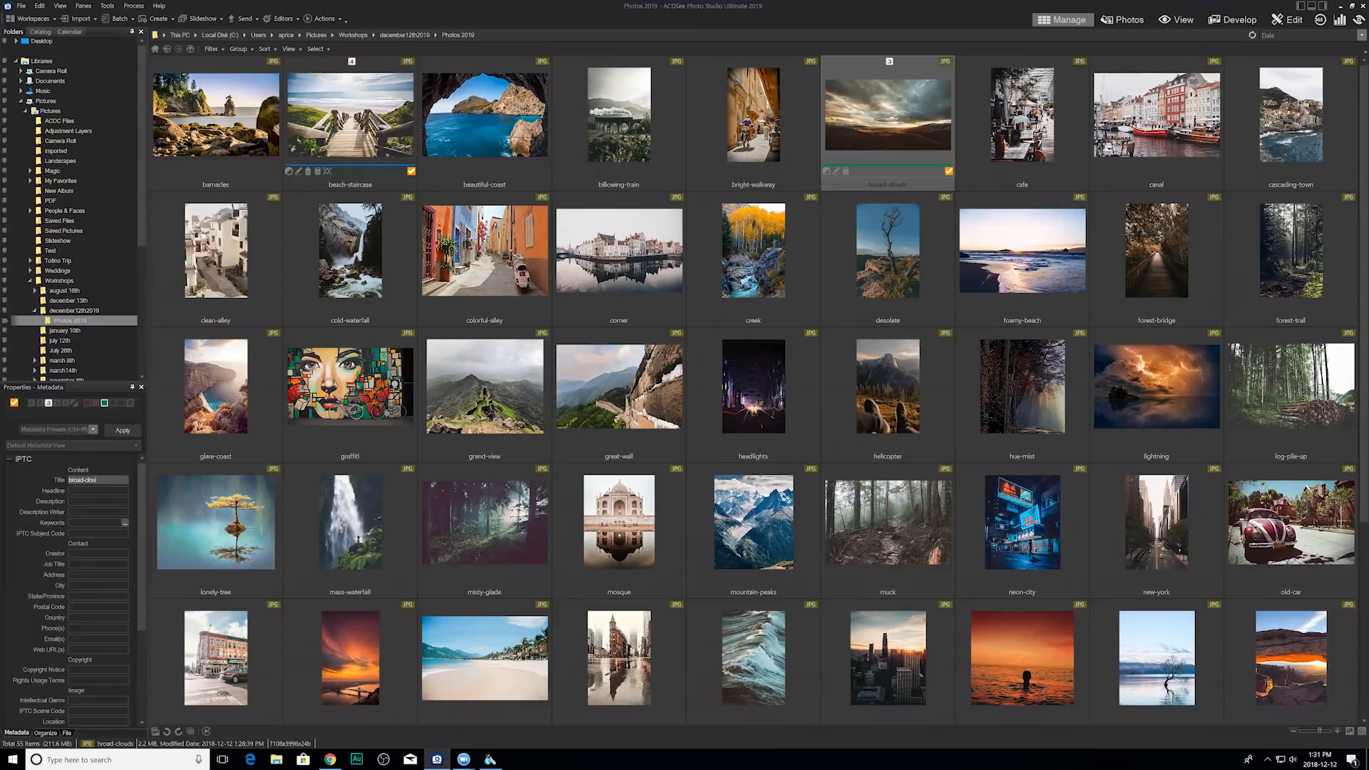
pyautogui.click(111, 432)
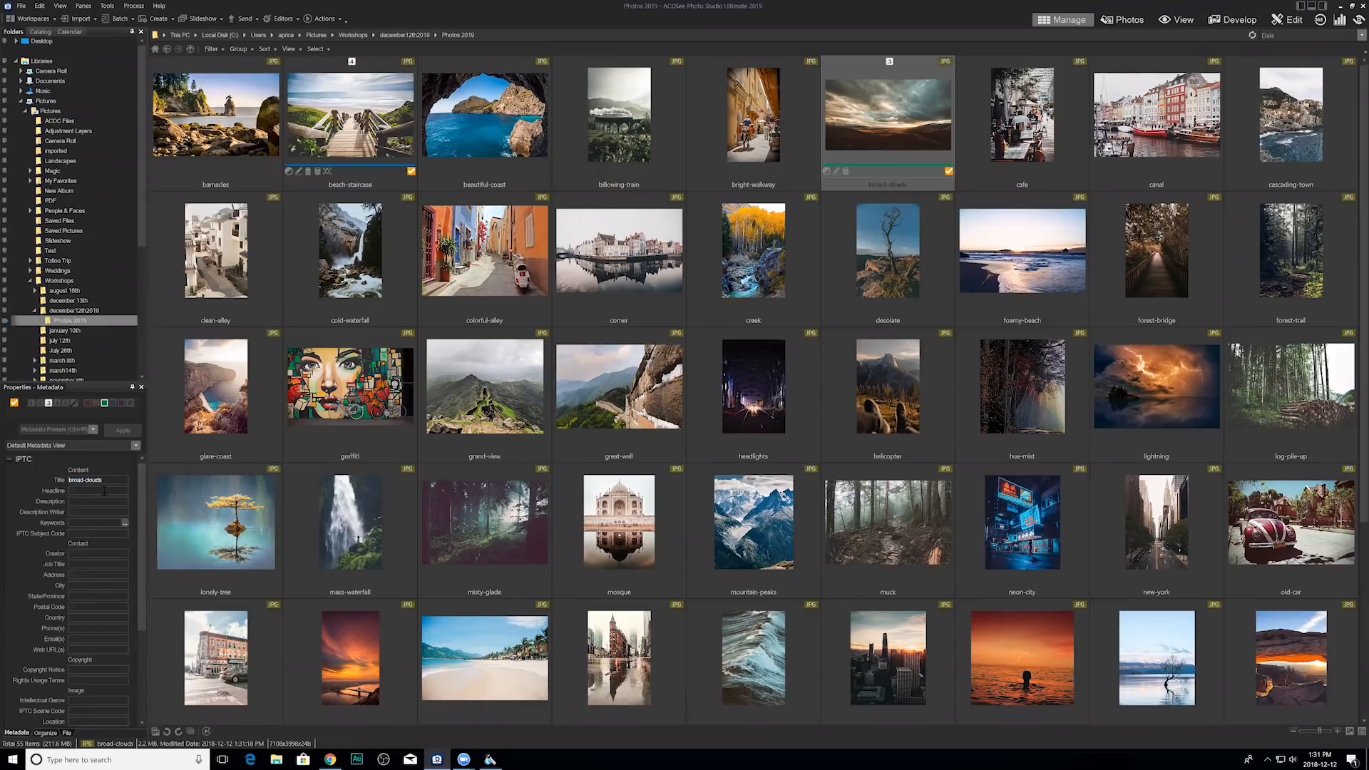
# Review the remaining IPTC contact, copyright, image and status fields, and collapse the IPTC section.
pyautogui.scroll(-2, 90, 516)
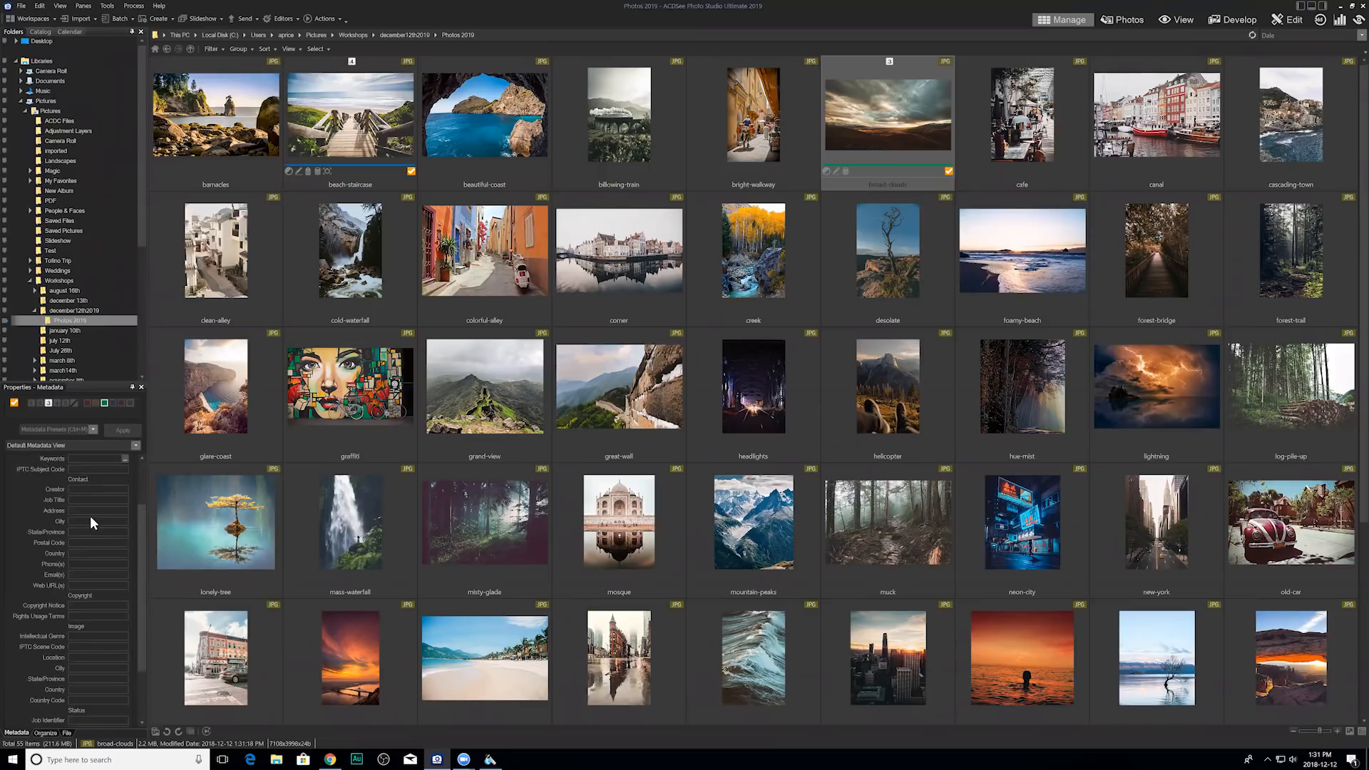
pyautogui.scroll(2, 90, 533)
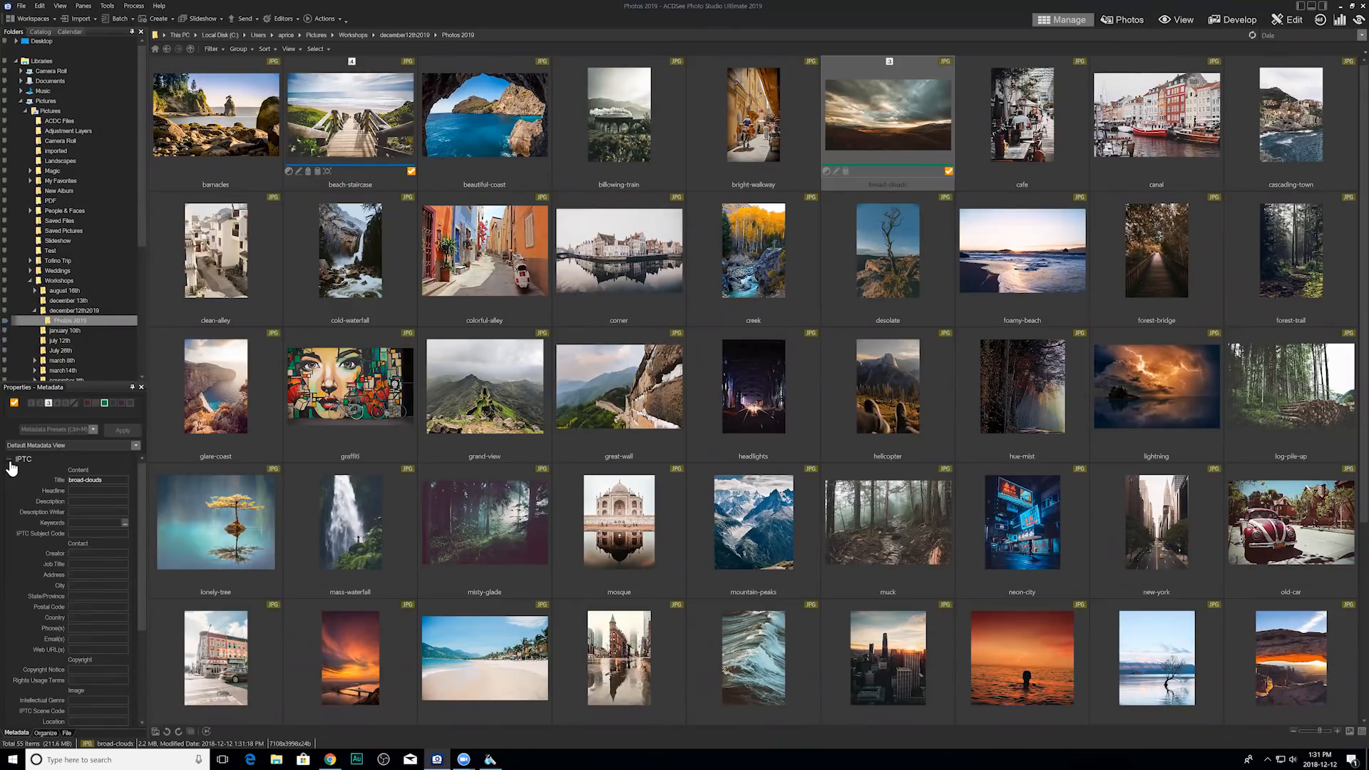
pyautogui.scroll(-2, 110, 564)
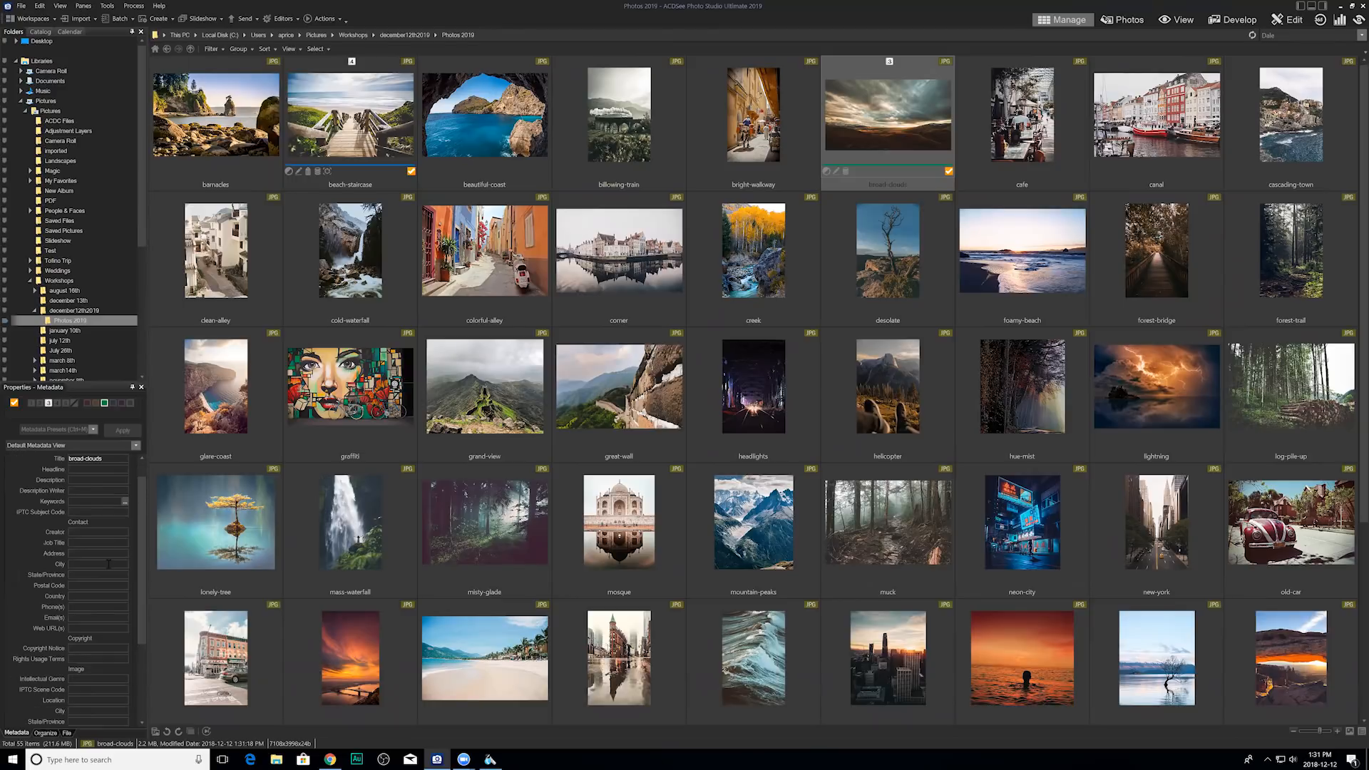
pyautogui.scroll(-3, 100, 635)
pyautogui.scroll(3, 97, 627)
pyautogui.scroll(2, 78, 544)
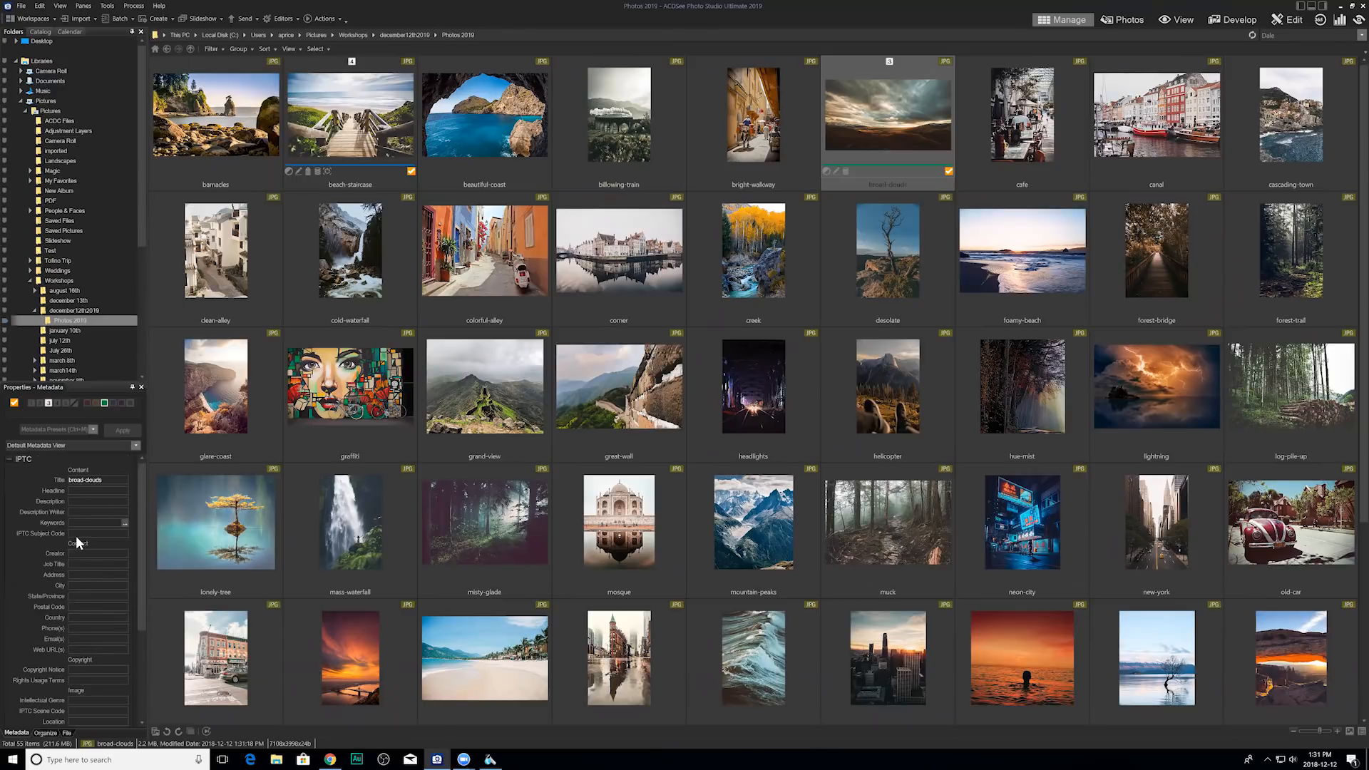
pyautogui.click(9, 459)
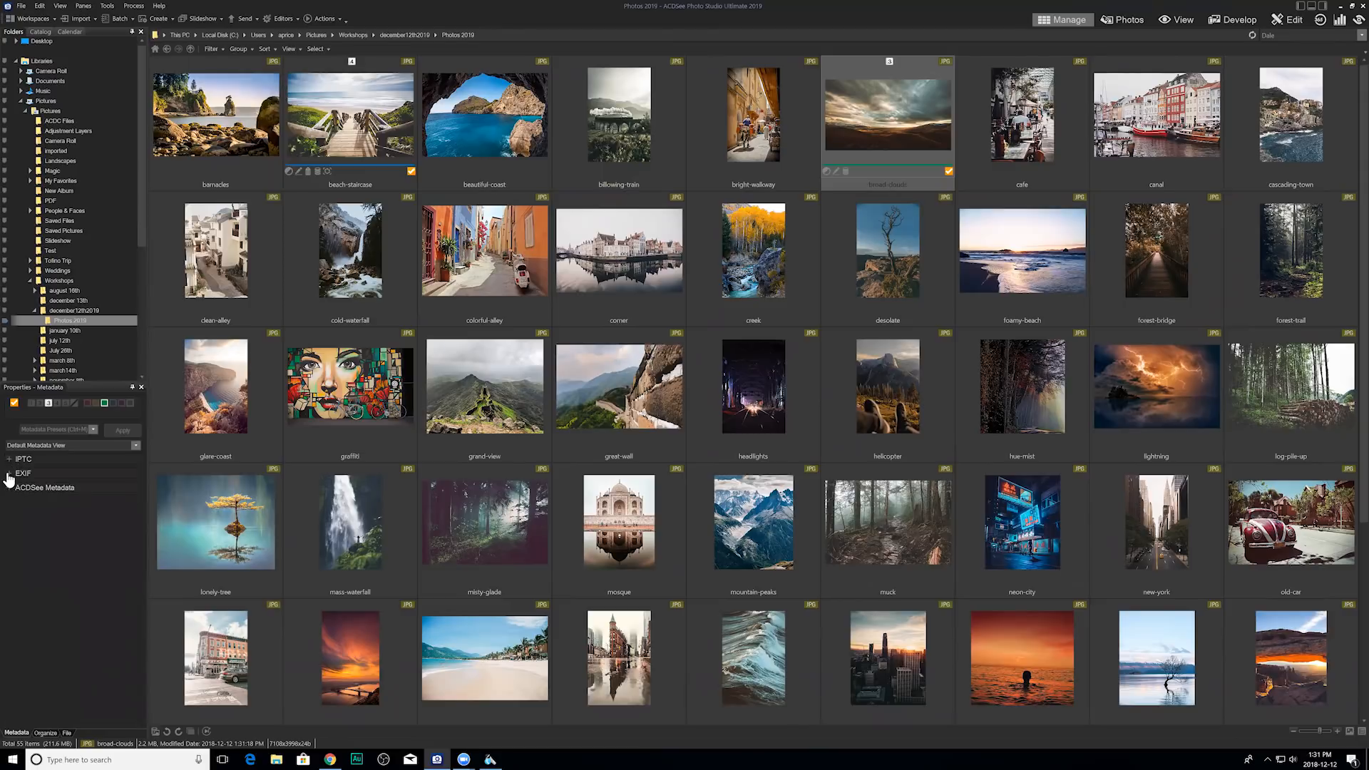
# Examine the EXIF camera, image and GPS fields, and the ACDSee Metadata fields of the broad-clouds photo.
pyautogui.click(10, 473)
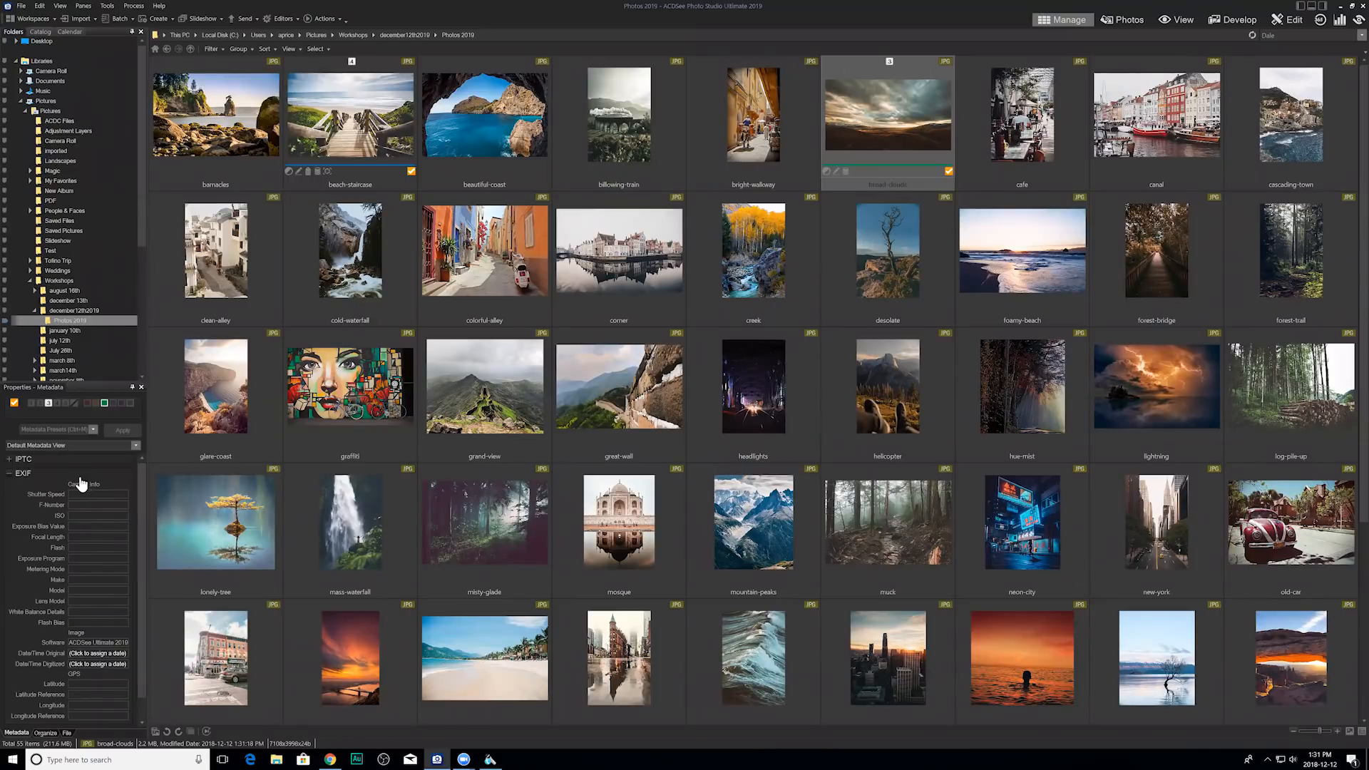
pyautogui.scroll(-1, 93, 592)
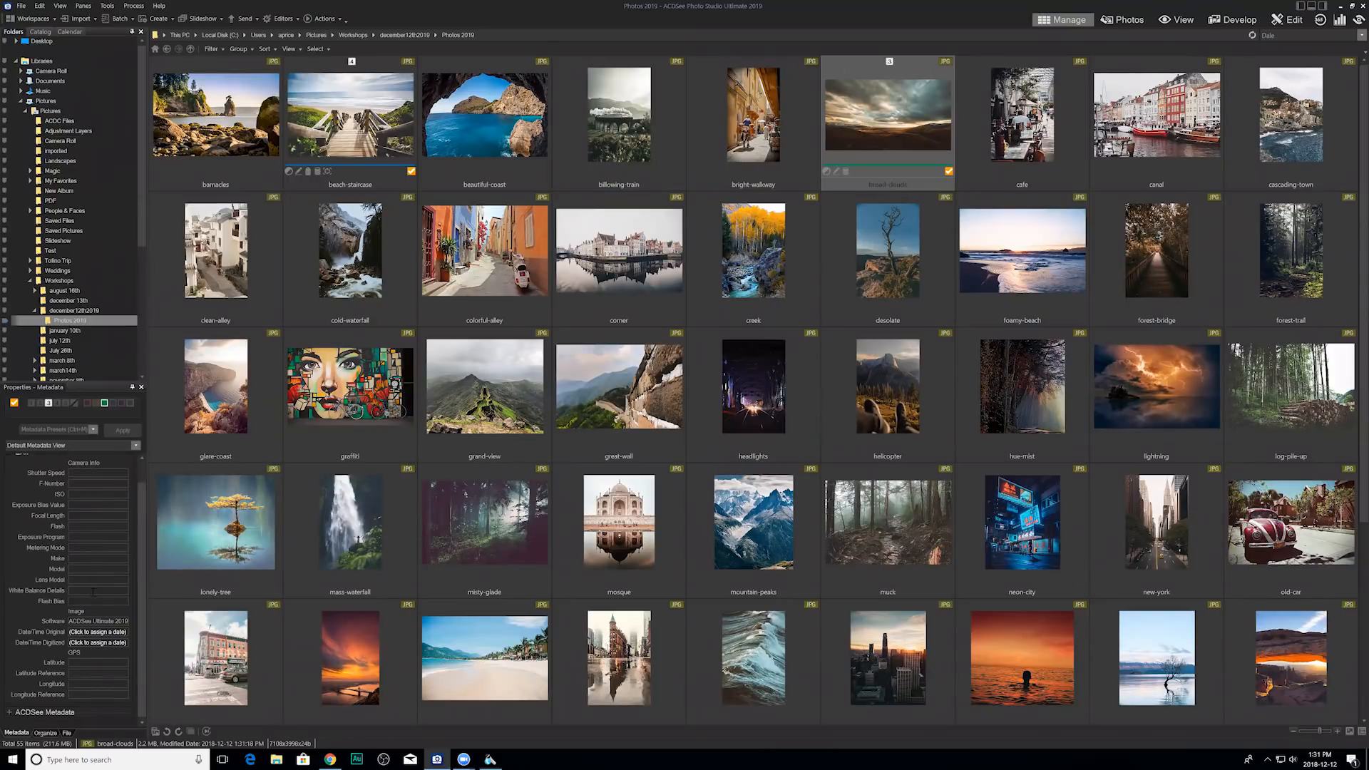
pyautogui.scroll(1, 87, 614)
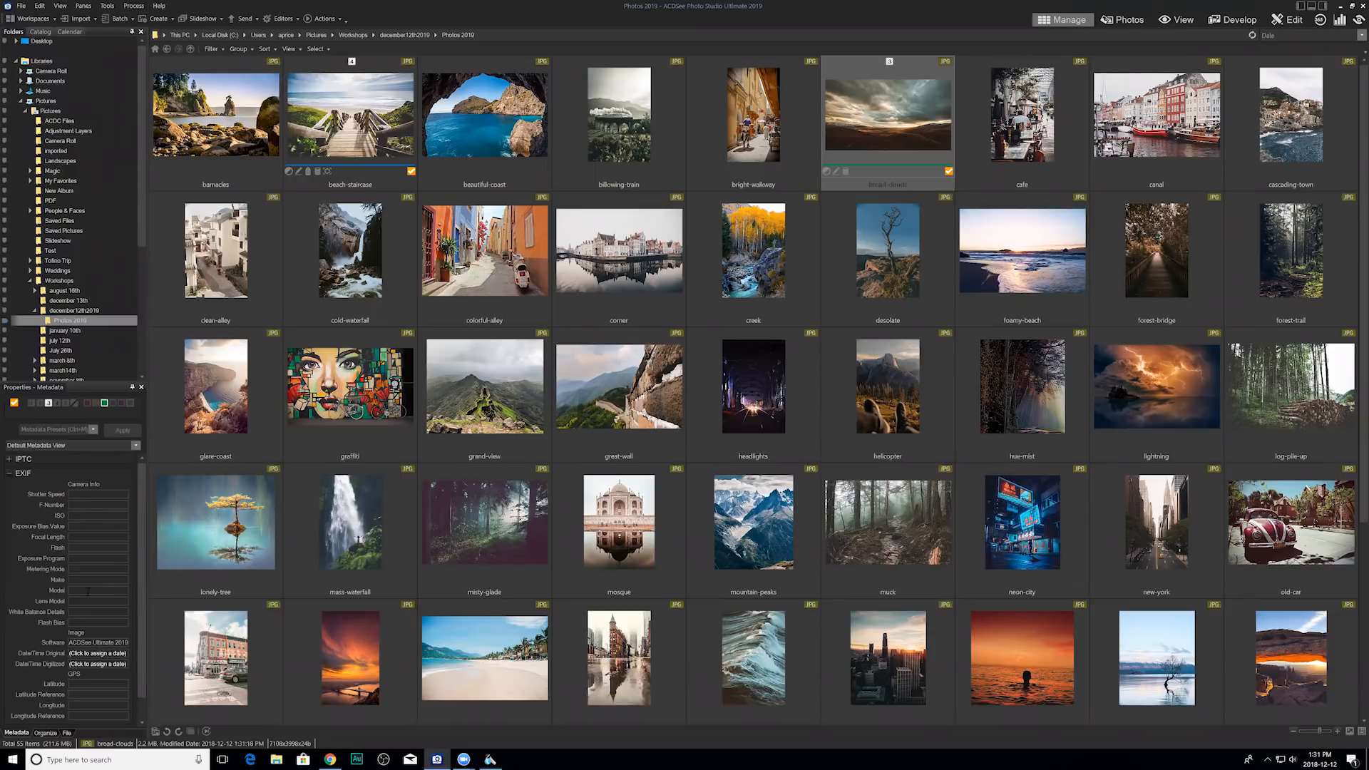
pyautogui.click(90, 504)
pyautogui.scroll(-1, 85, 557)
pyautogui.click(89, 642)
pyautogui.scroll(1, 89, 574)
pyautogui.click(23, 474)
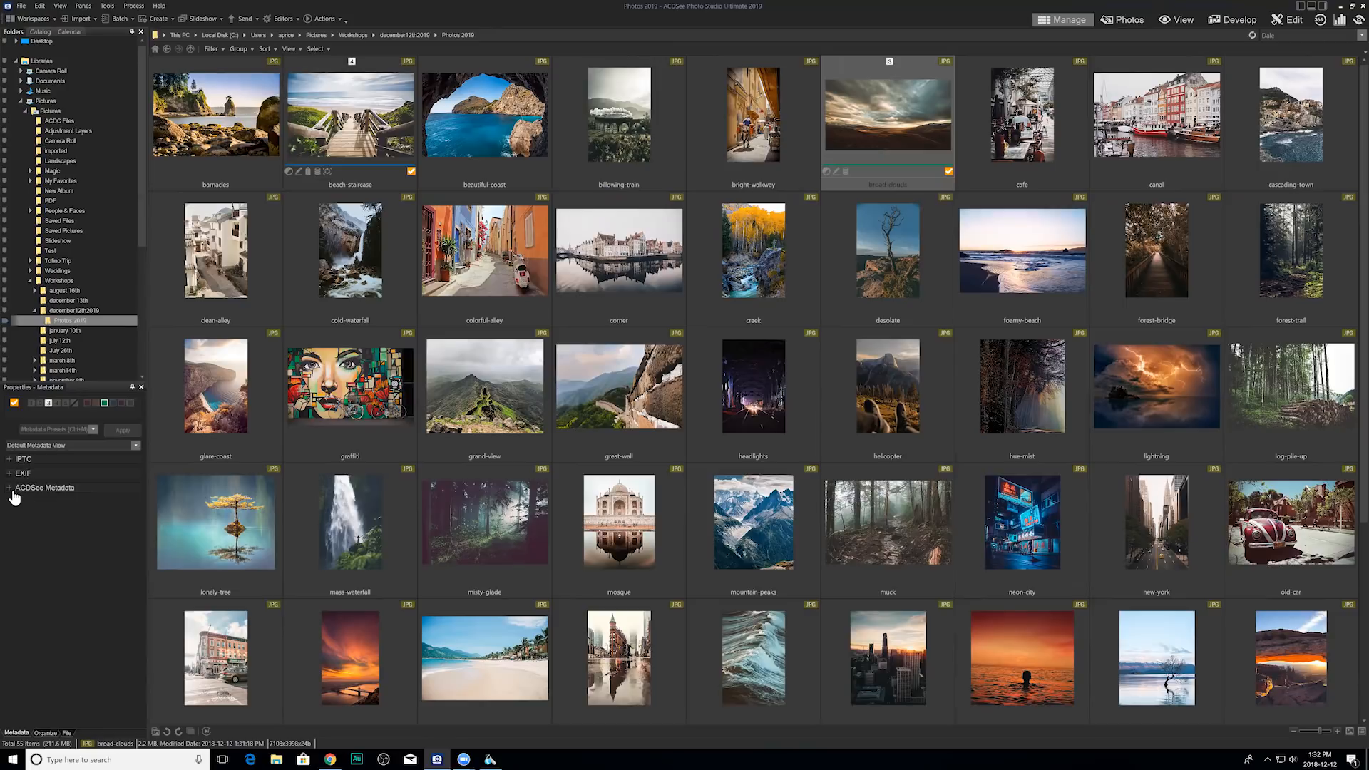
pyautogui.click(11, 490)
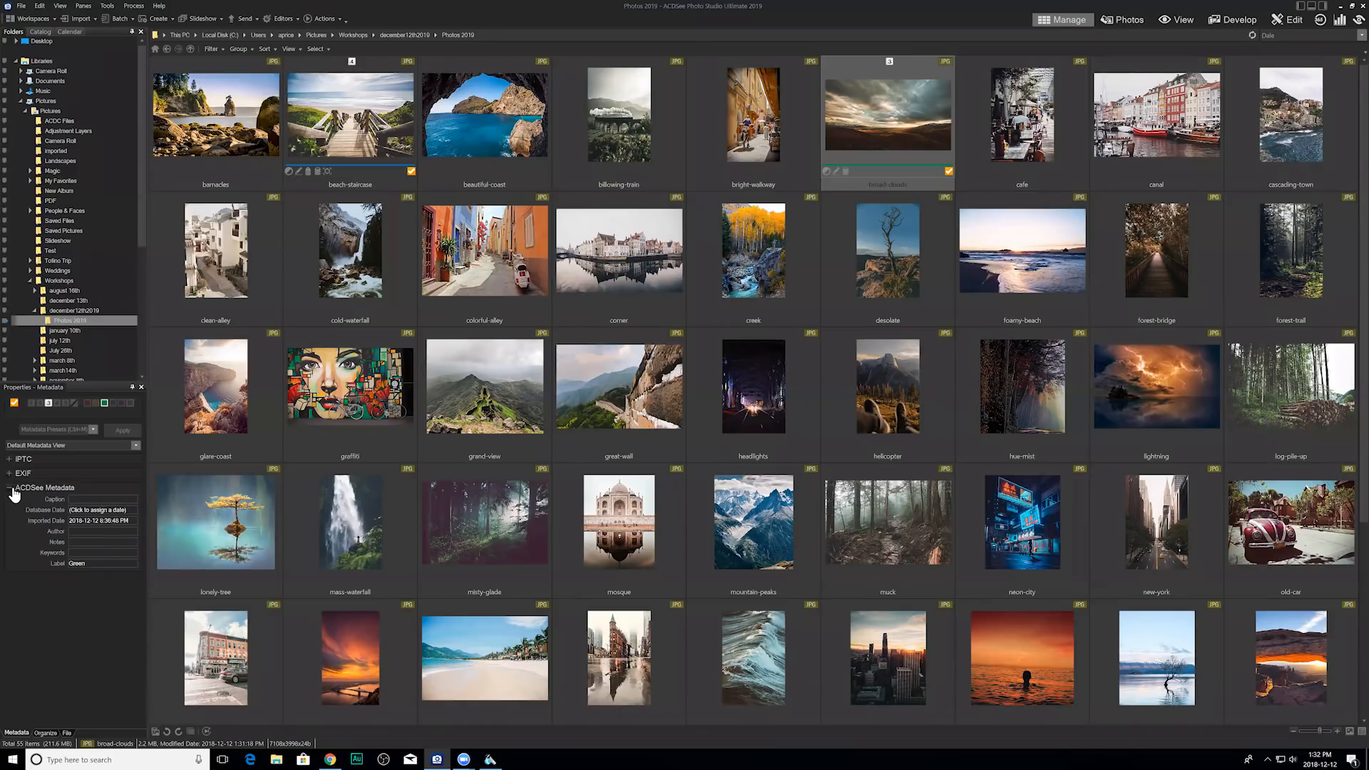
# Fill in the author's name and the note "needs editing" in the broad-clouds photo's ACDSee Metadata, and collapse that section.
pyautogui.click(85, 498)
pyautogui.click(89, 508)
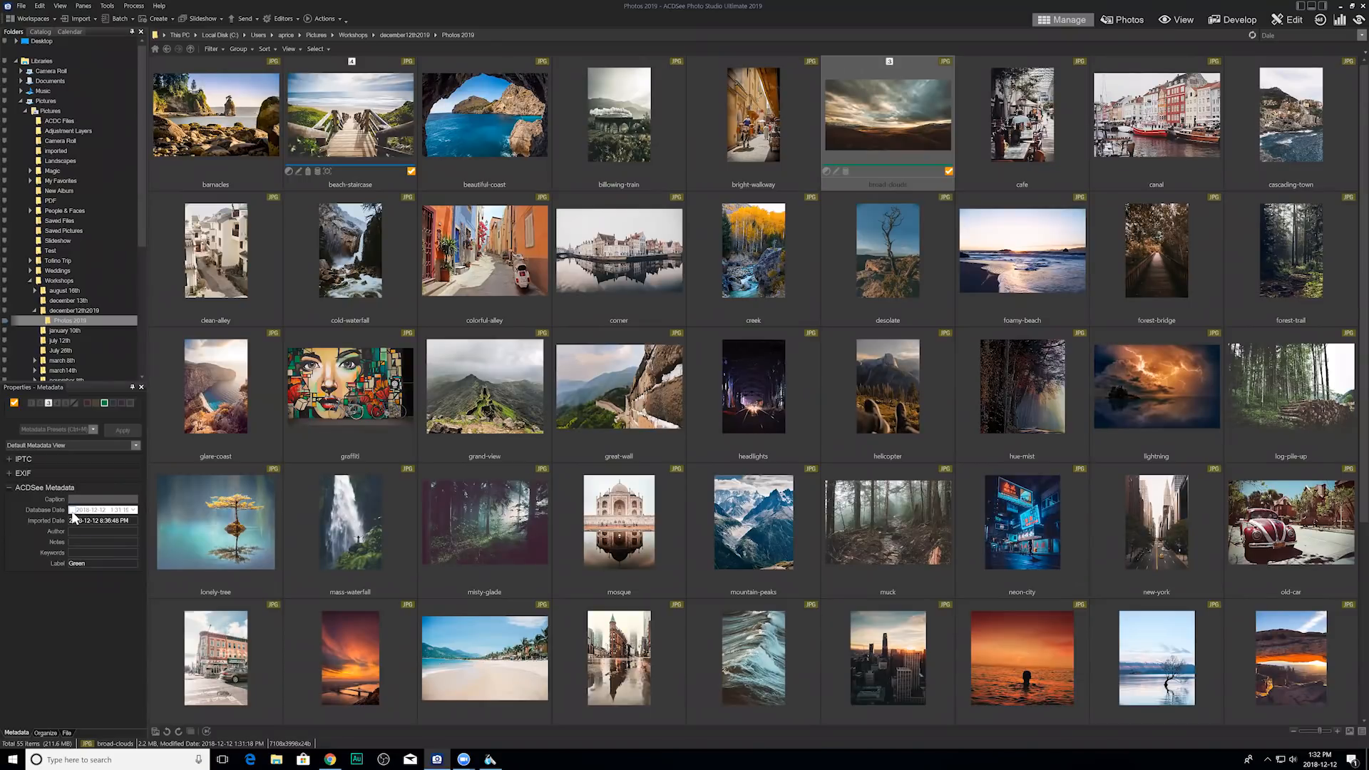
pyautogui.click(71, 520)
pyautogui.click(84, 531)
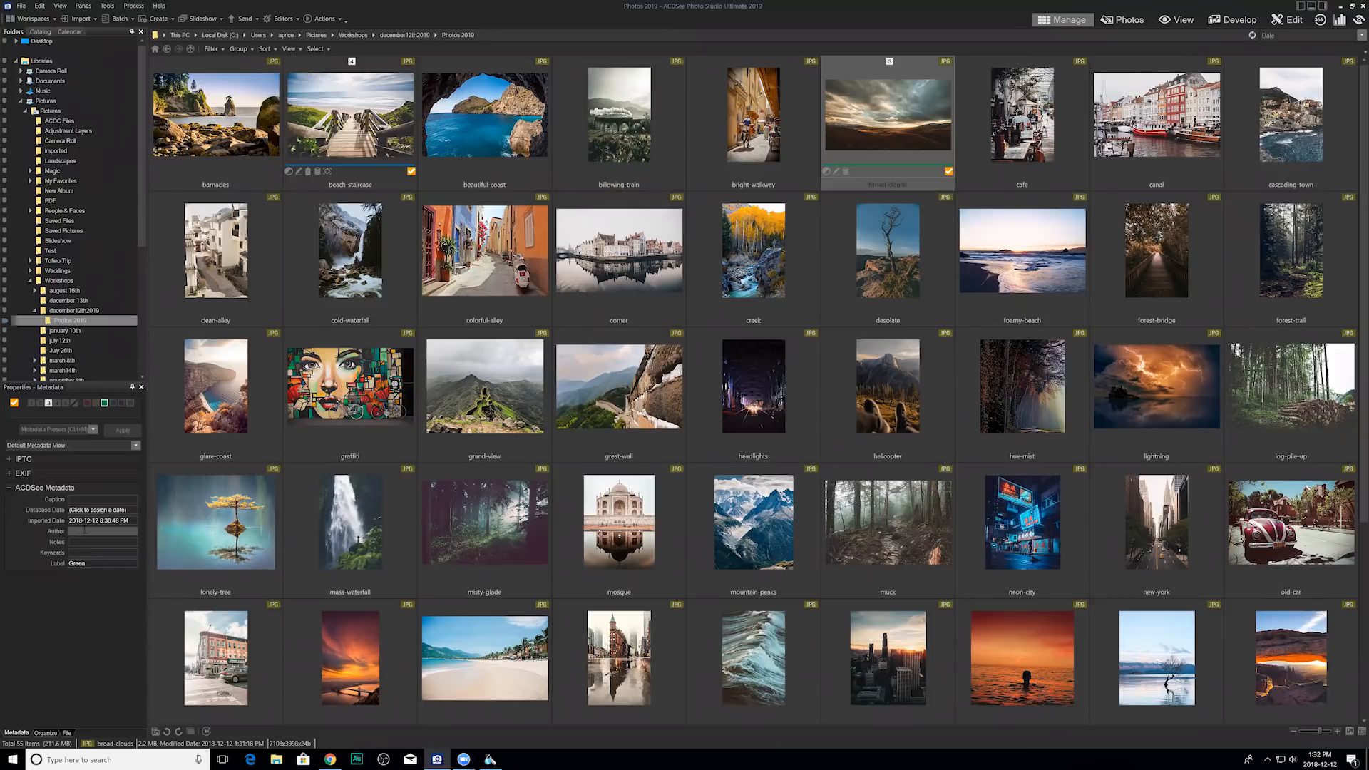
pyautogui.write('Adam')
pyautogui.press('Tab')
pyautogui.write('SD')
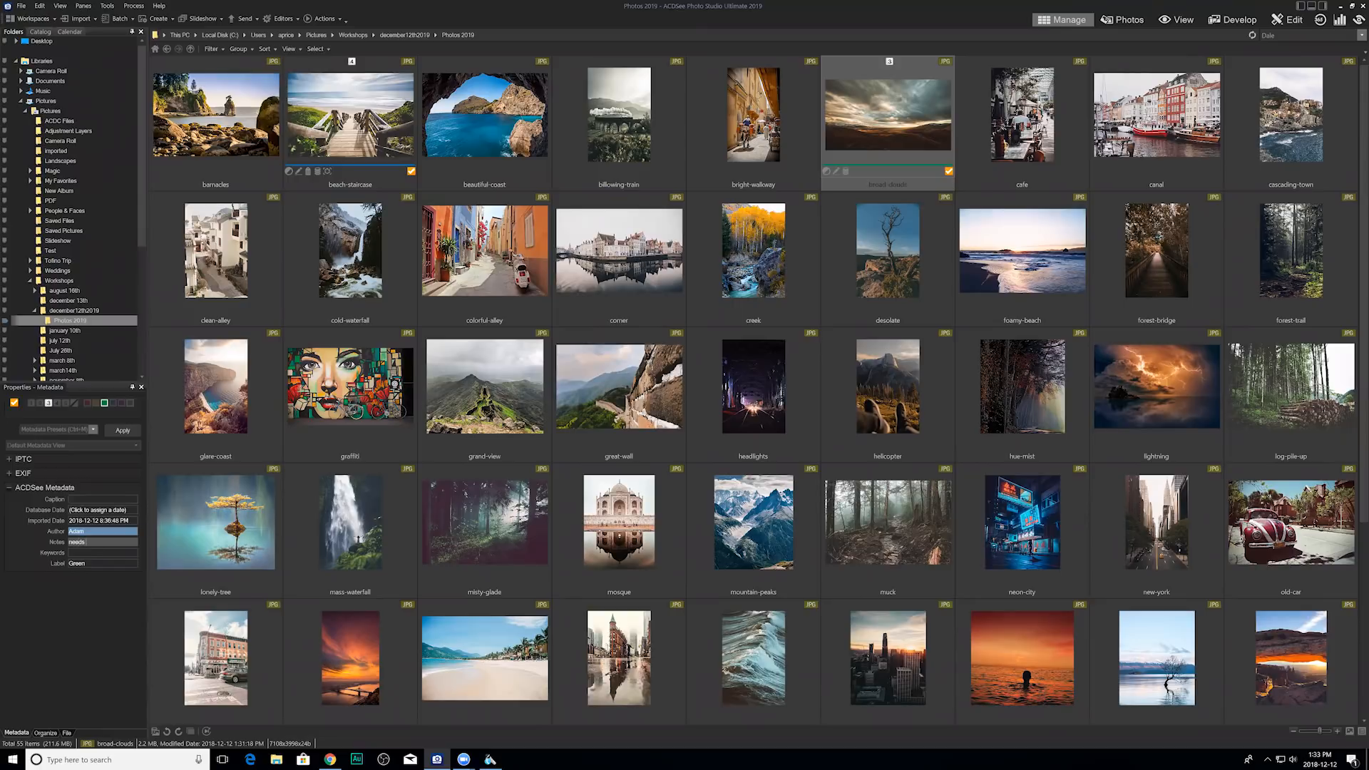
pyautogui.press('Return')
pyautogui.click(84, 552)
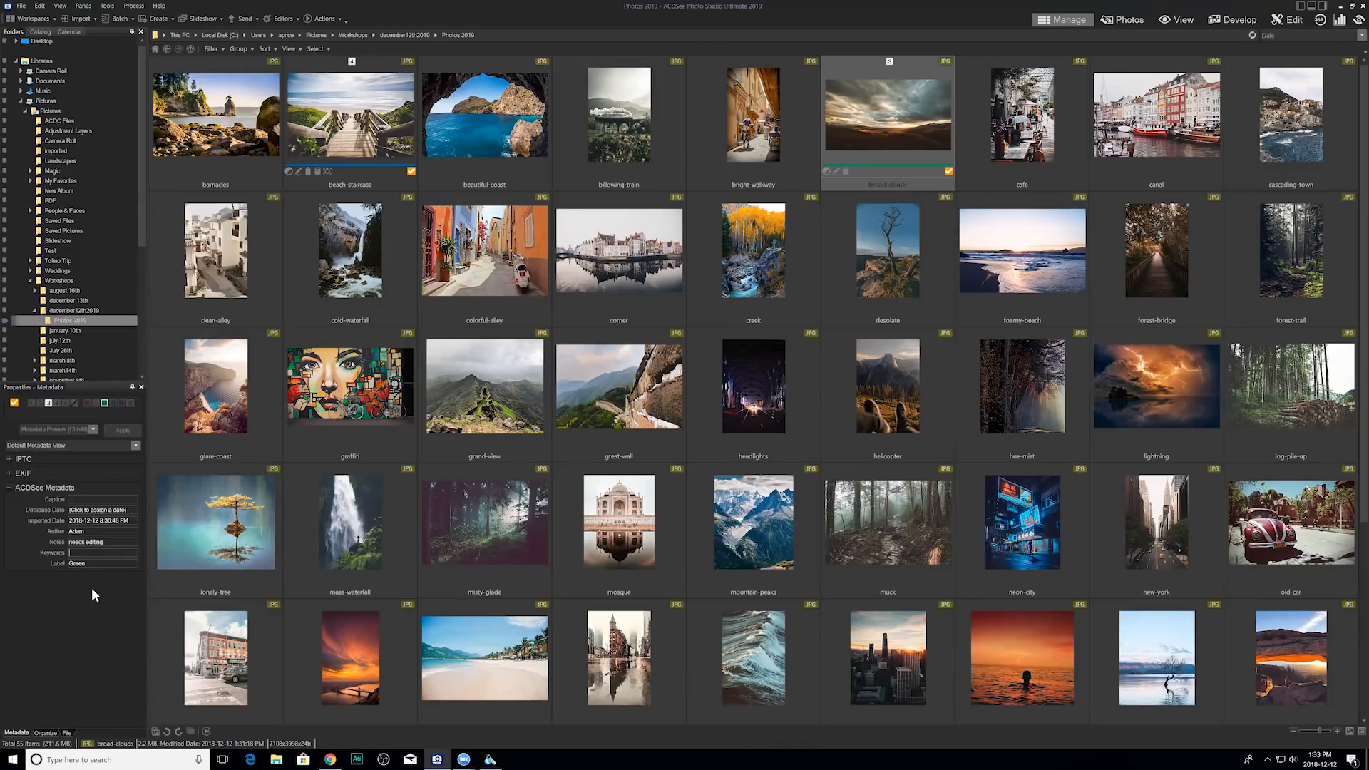
pyautogui.click(9, 492)
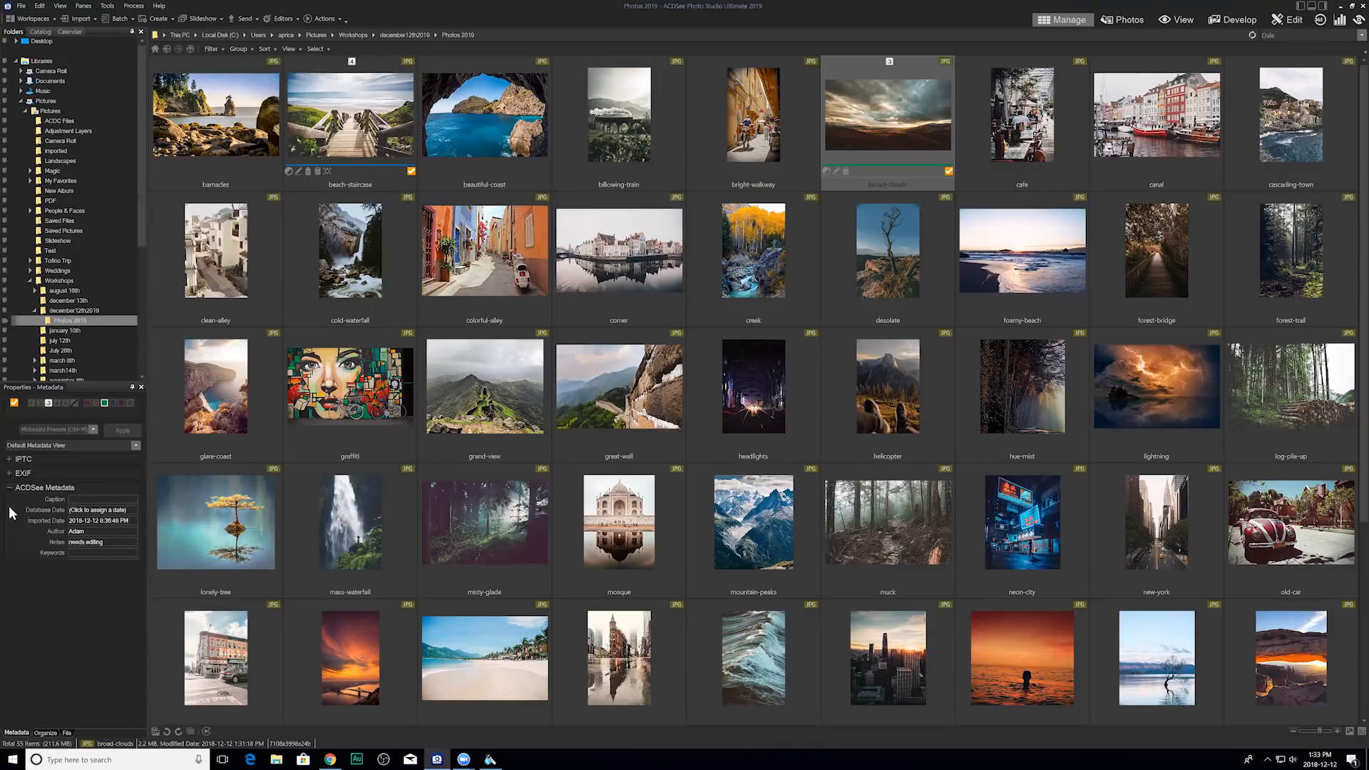
# Examine the File properties and the categories, keywords and collections of the broad-clouds photo.
pyautogui.click(46, 733)
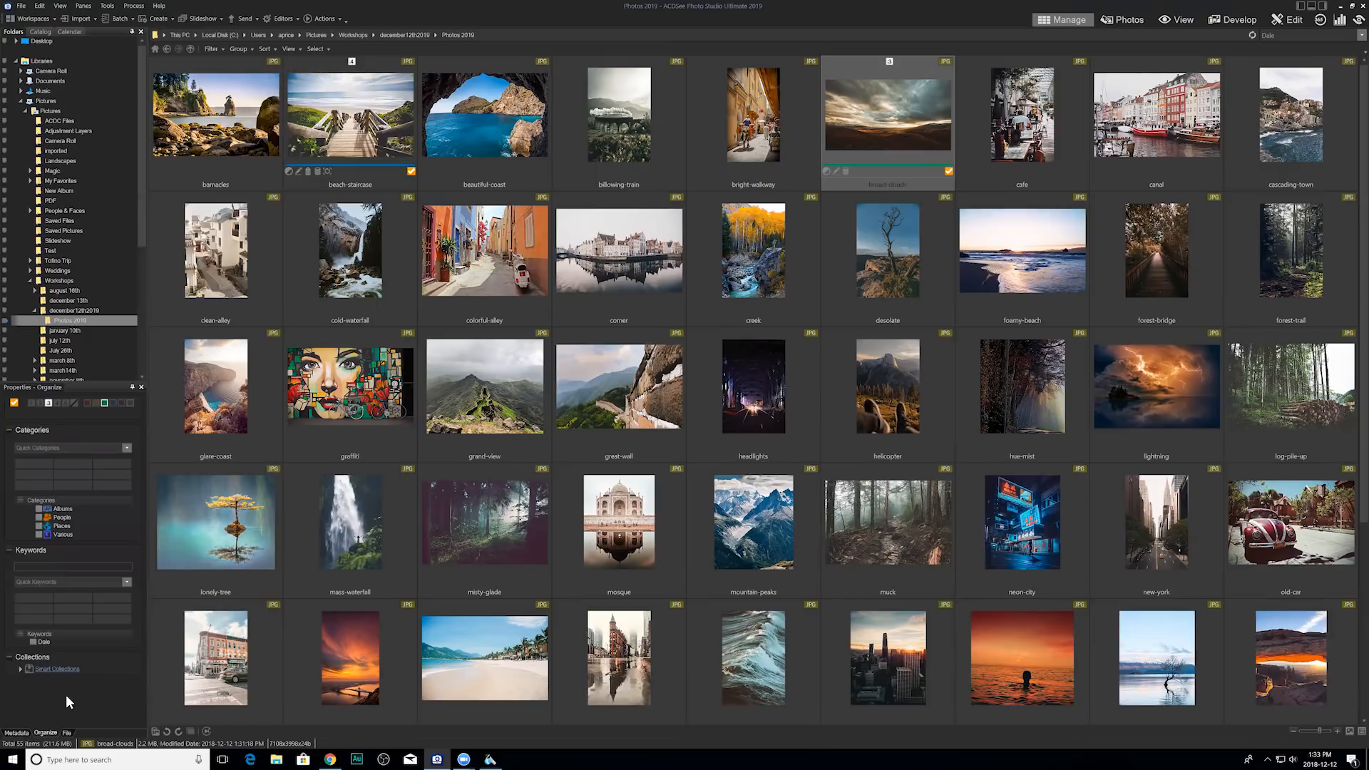
pyautogui.click(69, 733)
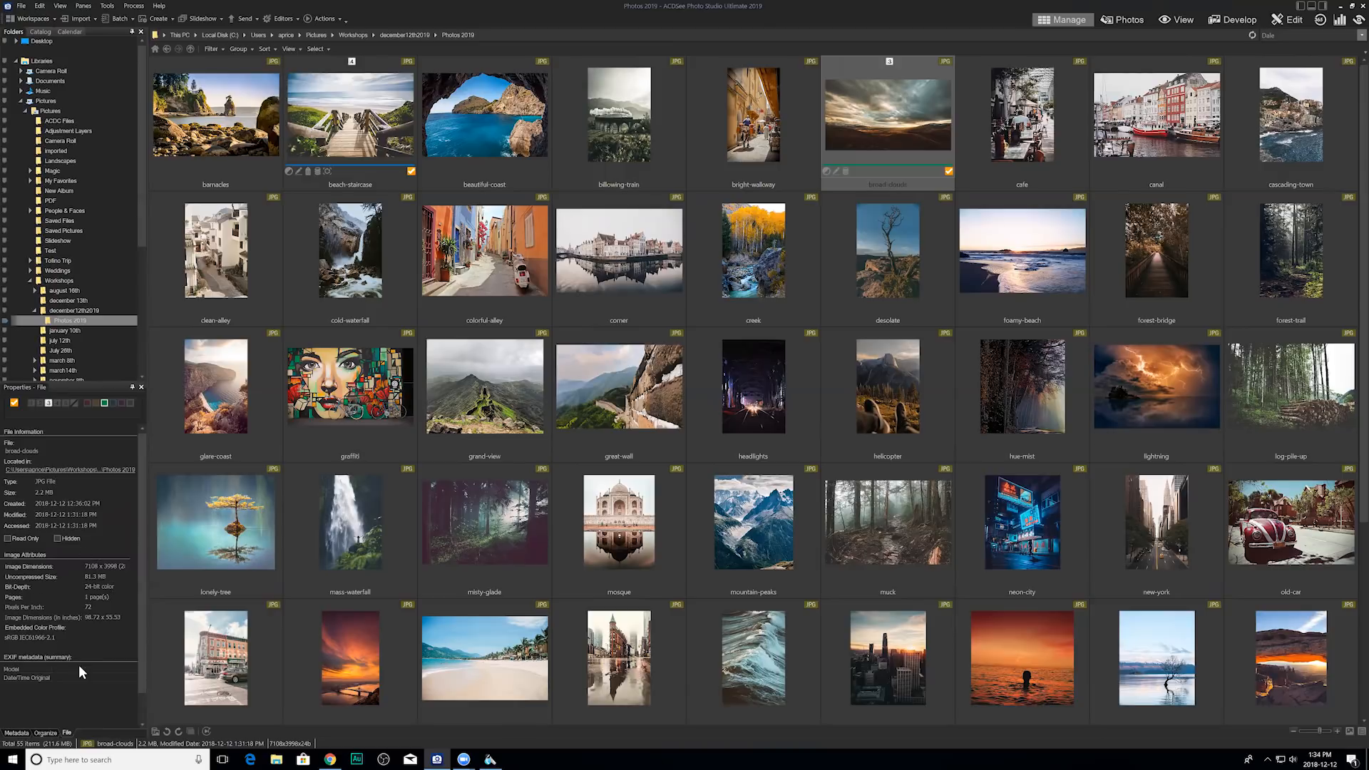
pyautogui.click(48, 730)
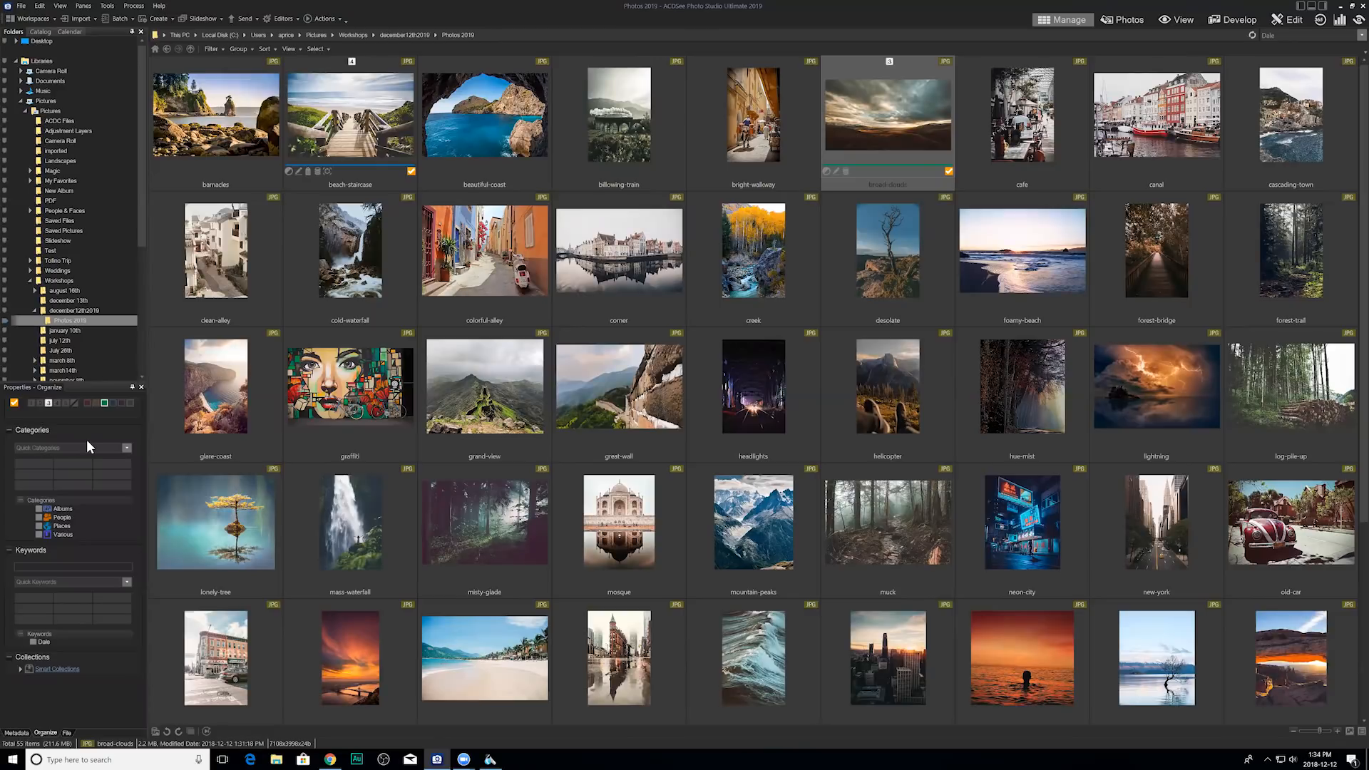
# Examine the Auto Advance settings in the program options, and close the options.
pyautogui.click(158, 5)
pyautogui.click(156, 6)
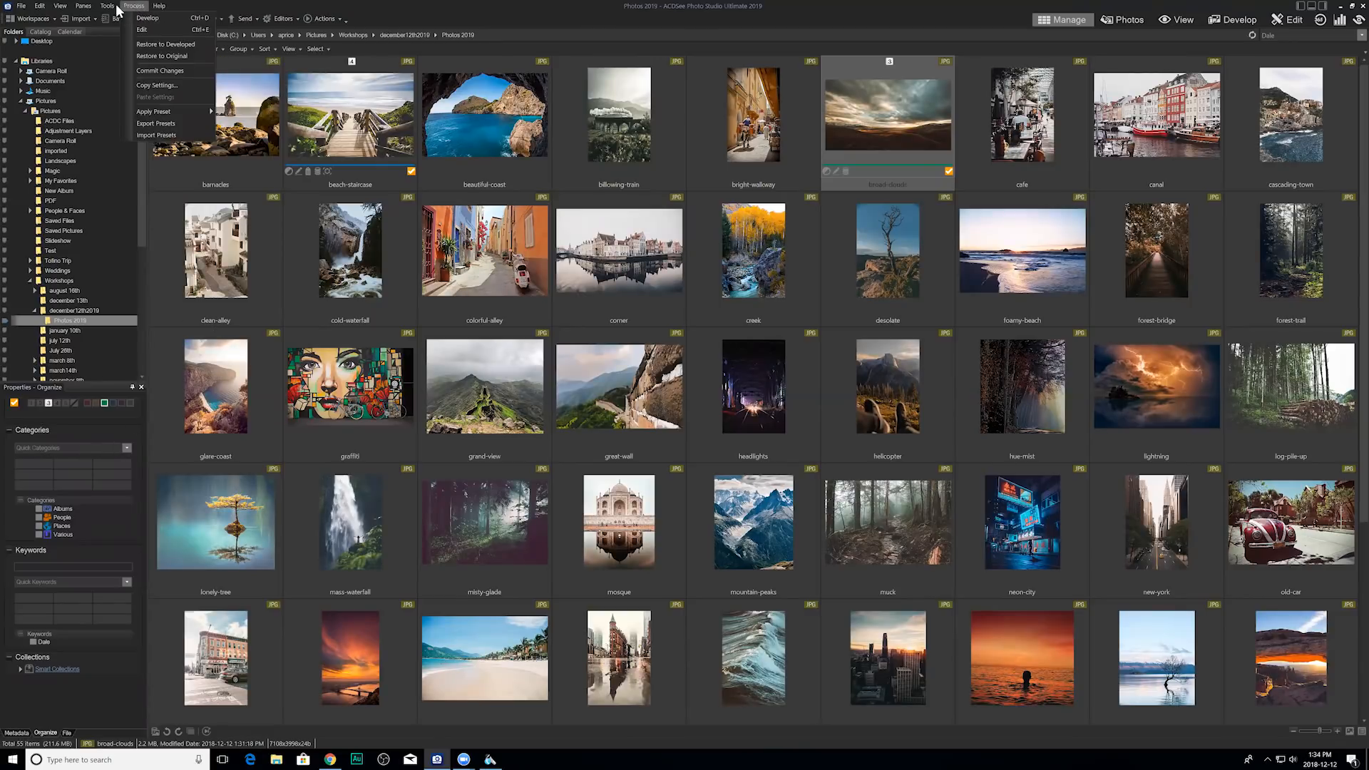
pyautogui.click(107, 5)
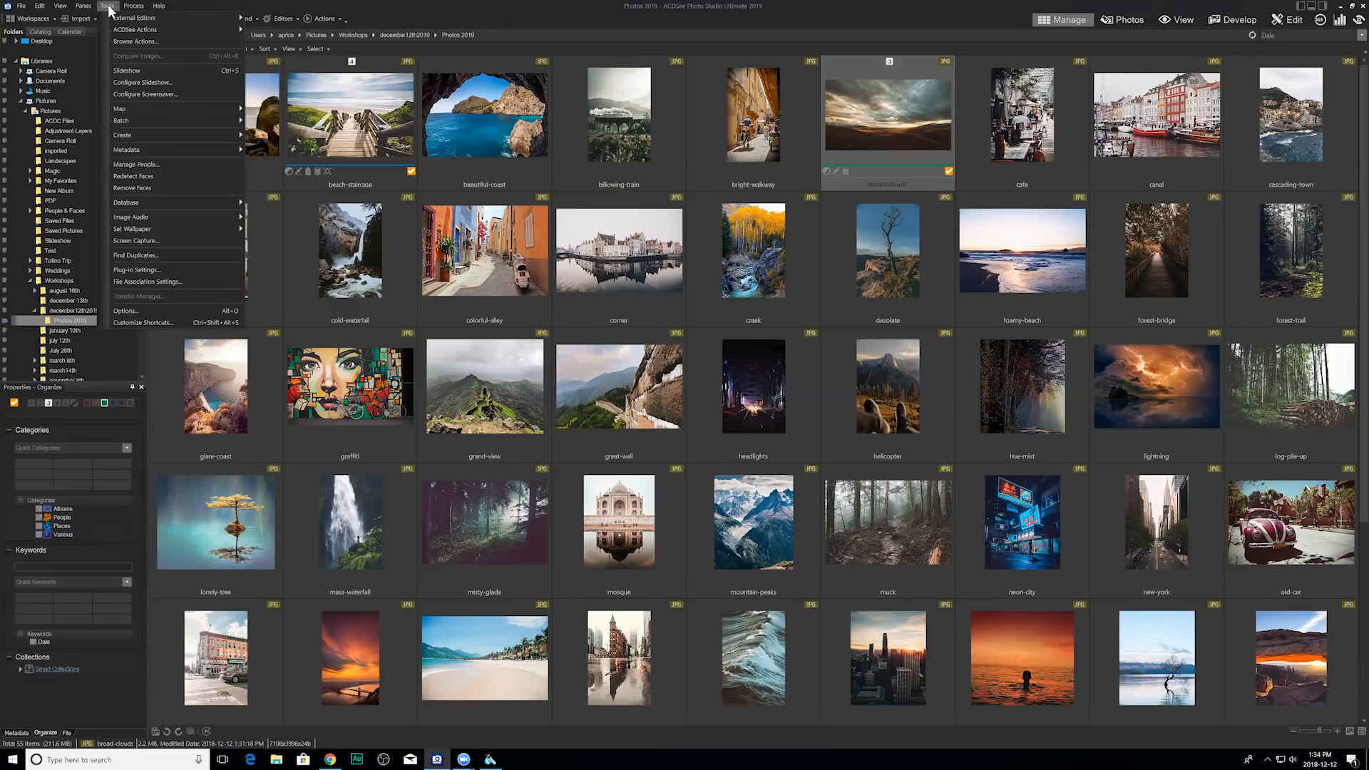
pyautogui.click(134, 310)
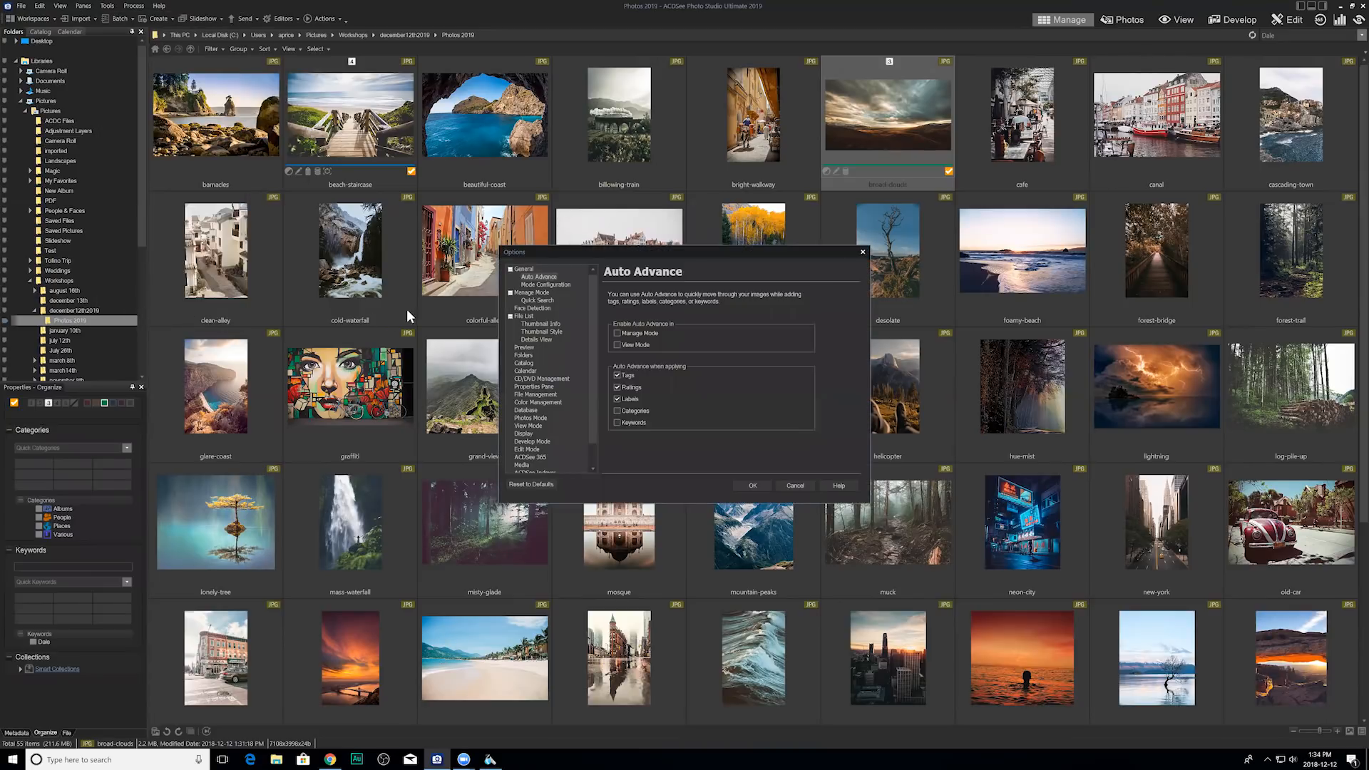
pyautogui.click(753, 485)
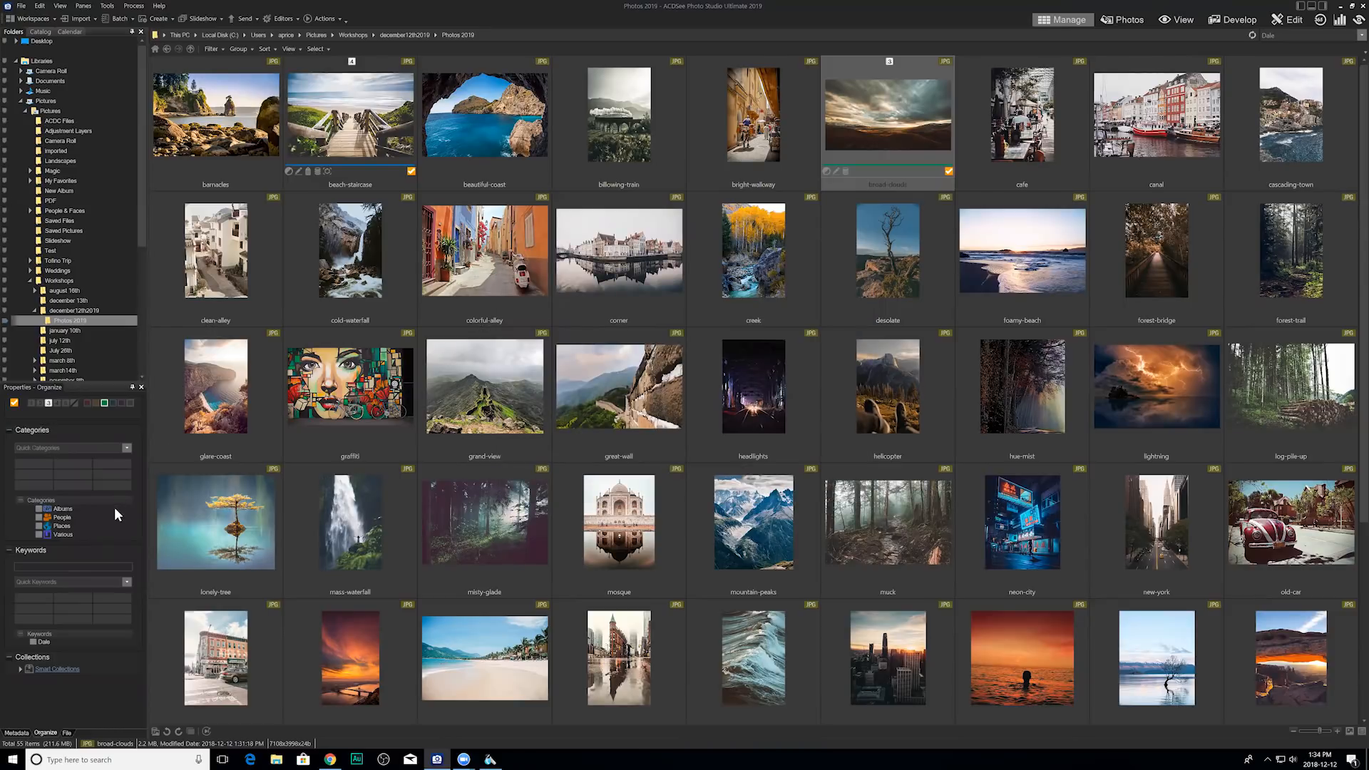
# Fill a new quick category set with Water, Moutains, Sky, Sunsets, Sunrise, Beach, Waterfall, Bridge and Forest.
pyautogui.click(85, 446)
pyautogui.click(53, 457)
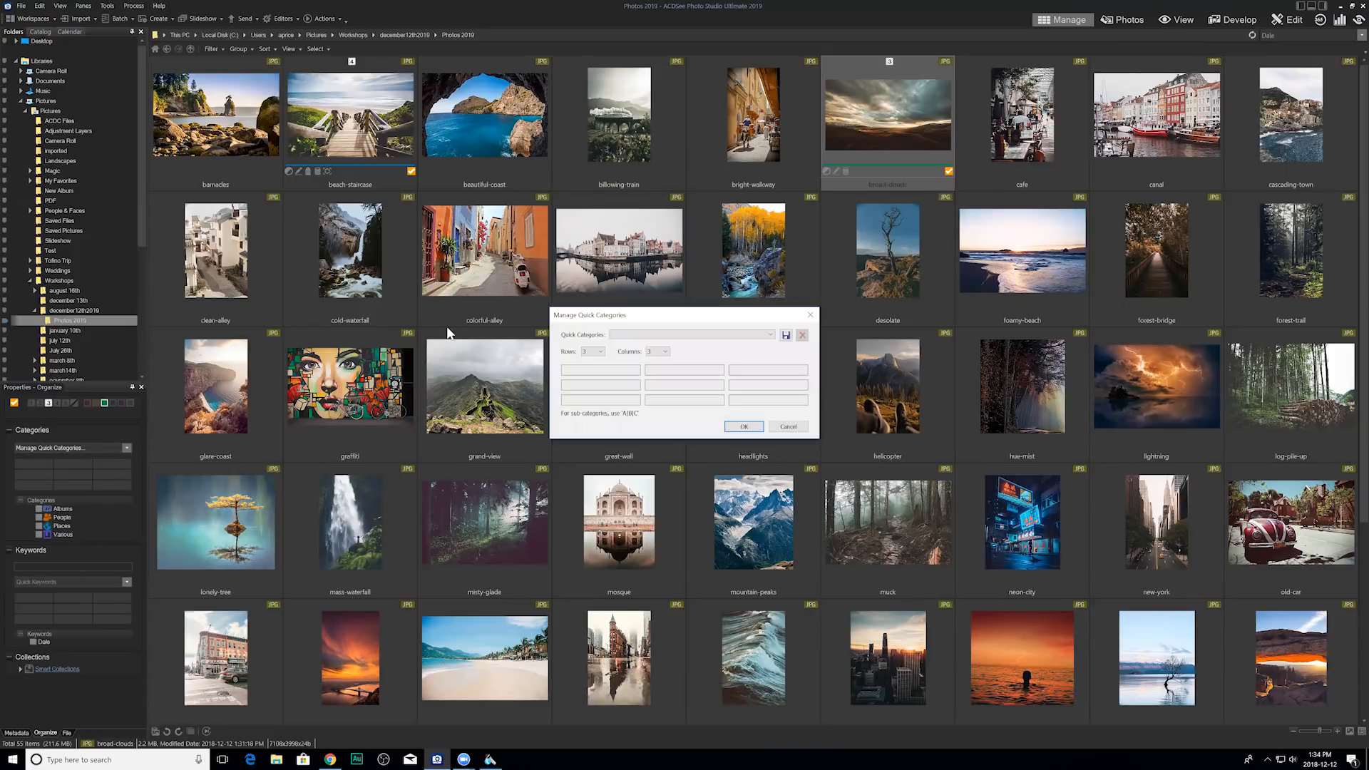
pyautogui.moveTo(639, 310); pyautogui.dragTo(455, 320)
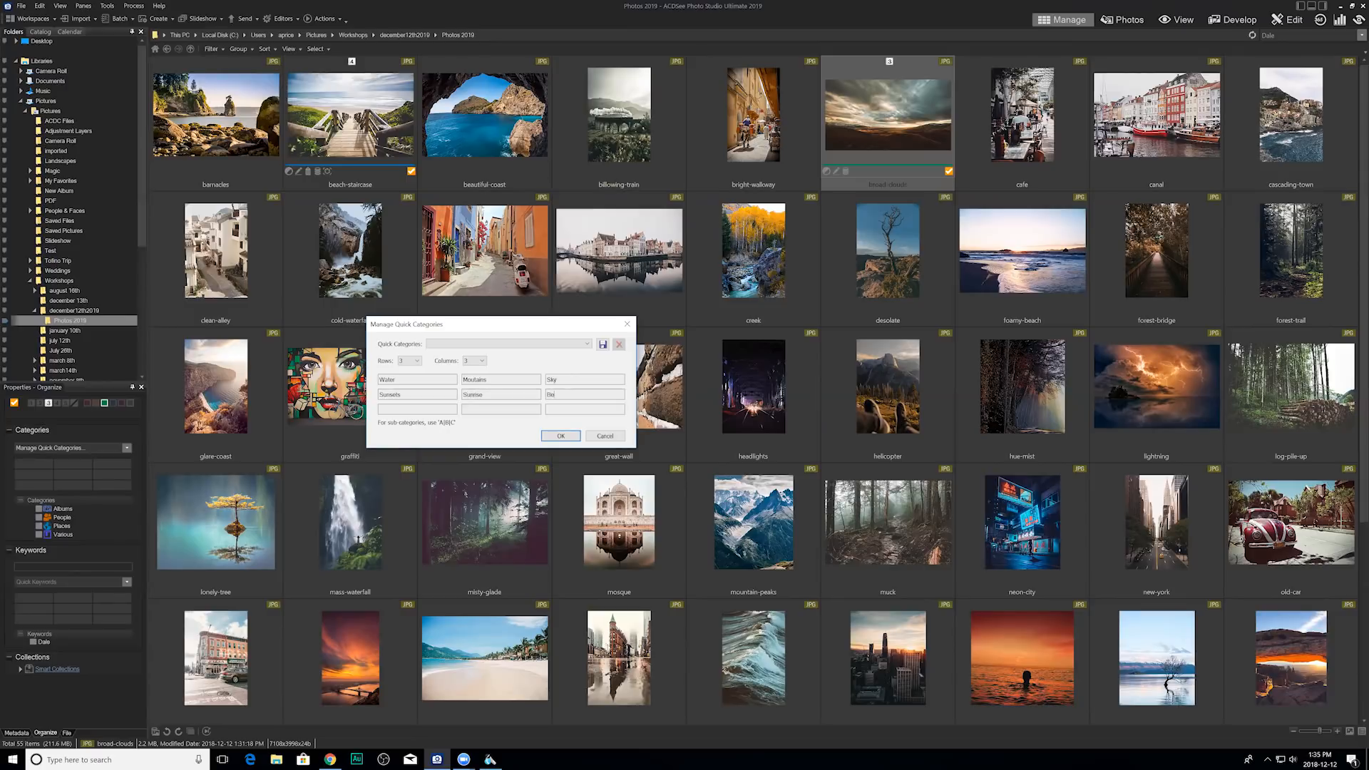
pyautogui.write('ach')
pyautogui.press('Tab')
# Save the quick category set under the name Landscape and close the quick categories manager.
pyautogui.click(603, 347)
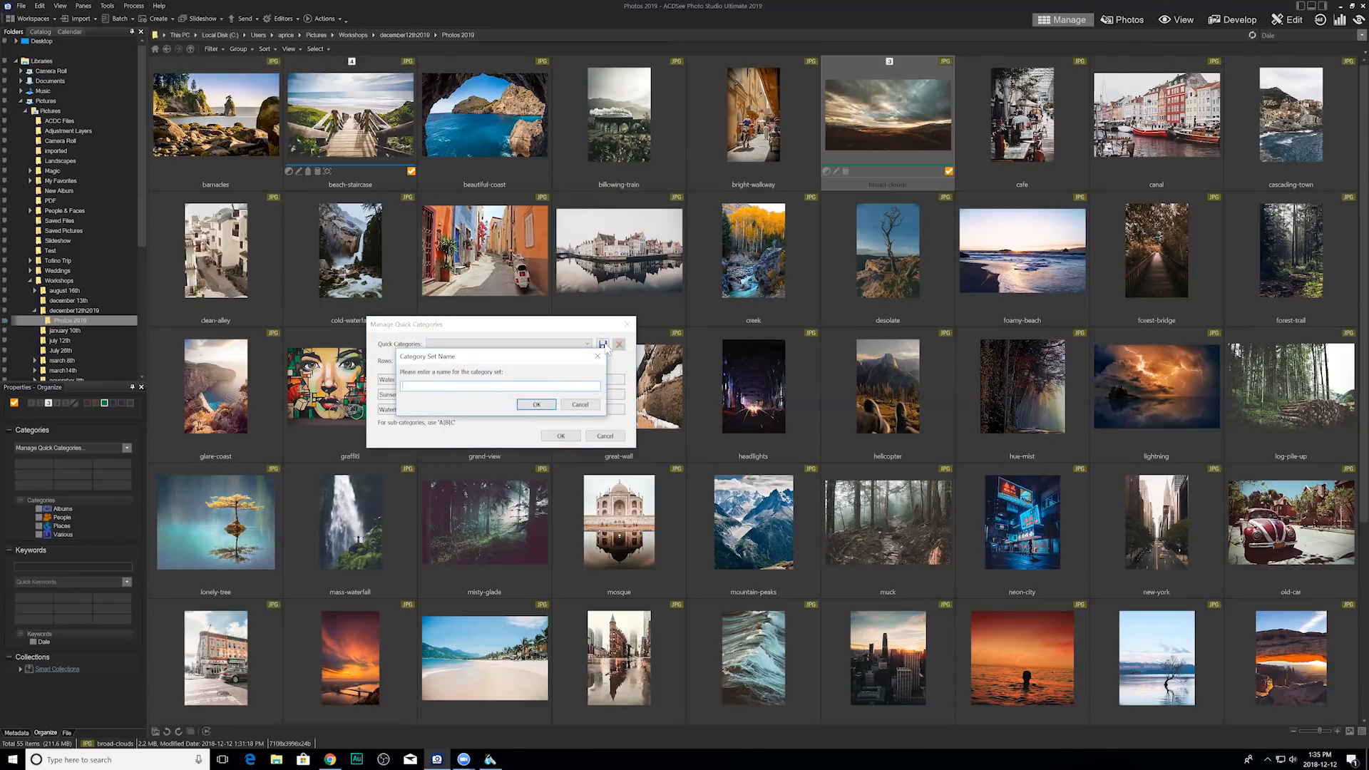
pyautogui.write('Landscape')
pyautogui.click(536, 405)
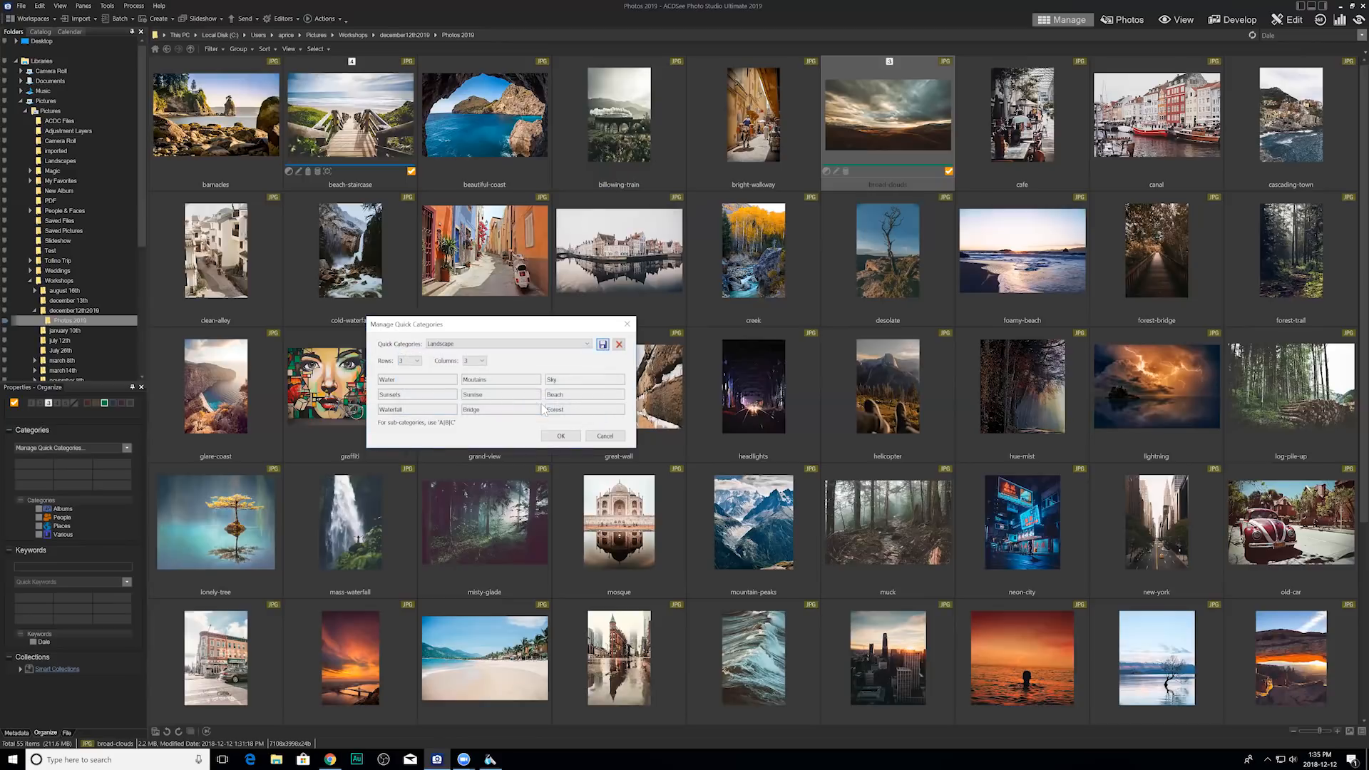
pyautogui.click(561, 436)
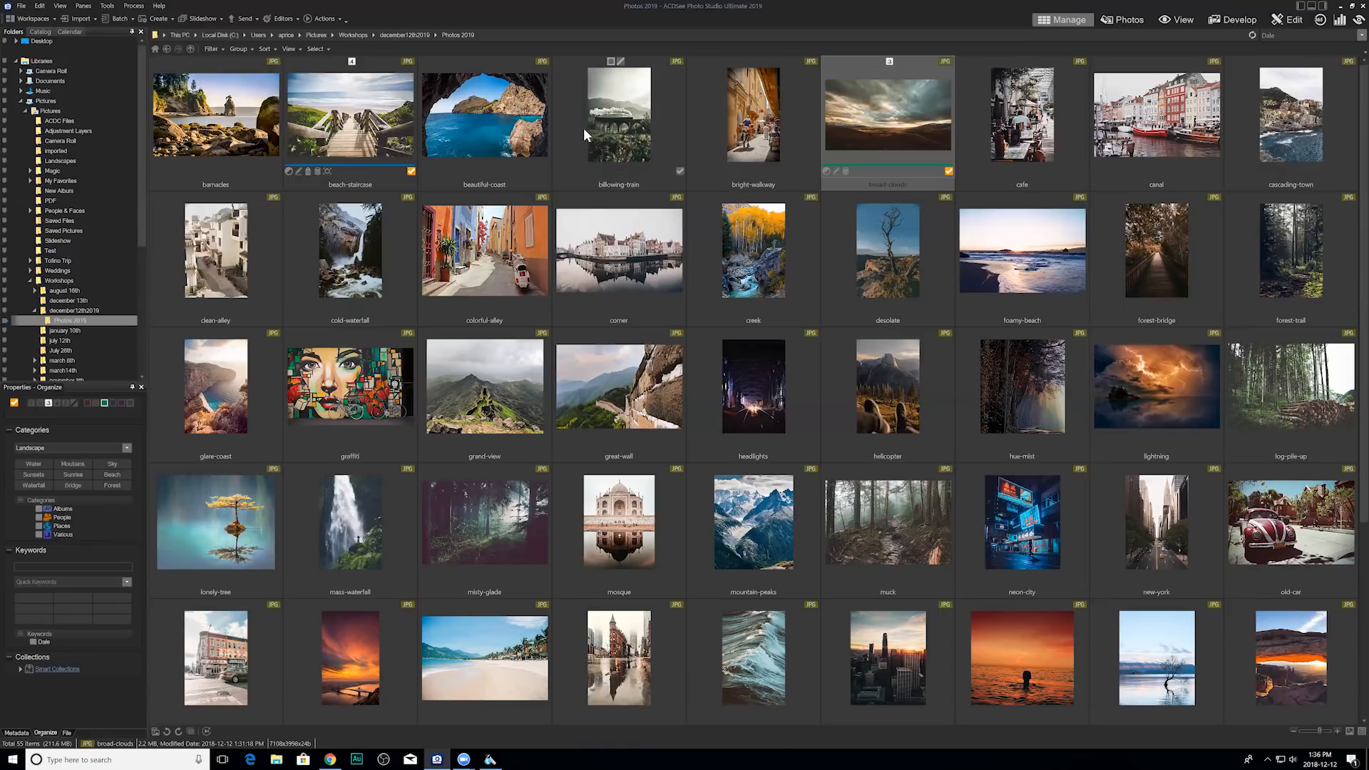
# Create the Moutains and Sky categories from the Landscape set and assign both to the broad-clouds photo.
pyautogui.click(84, 464)
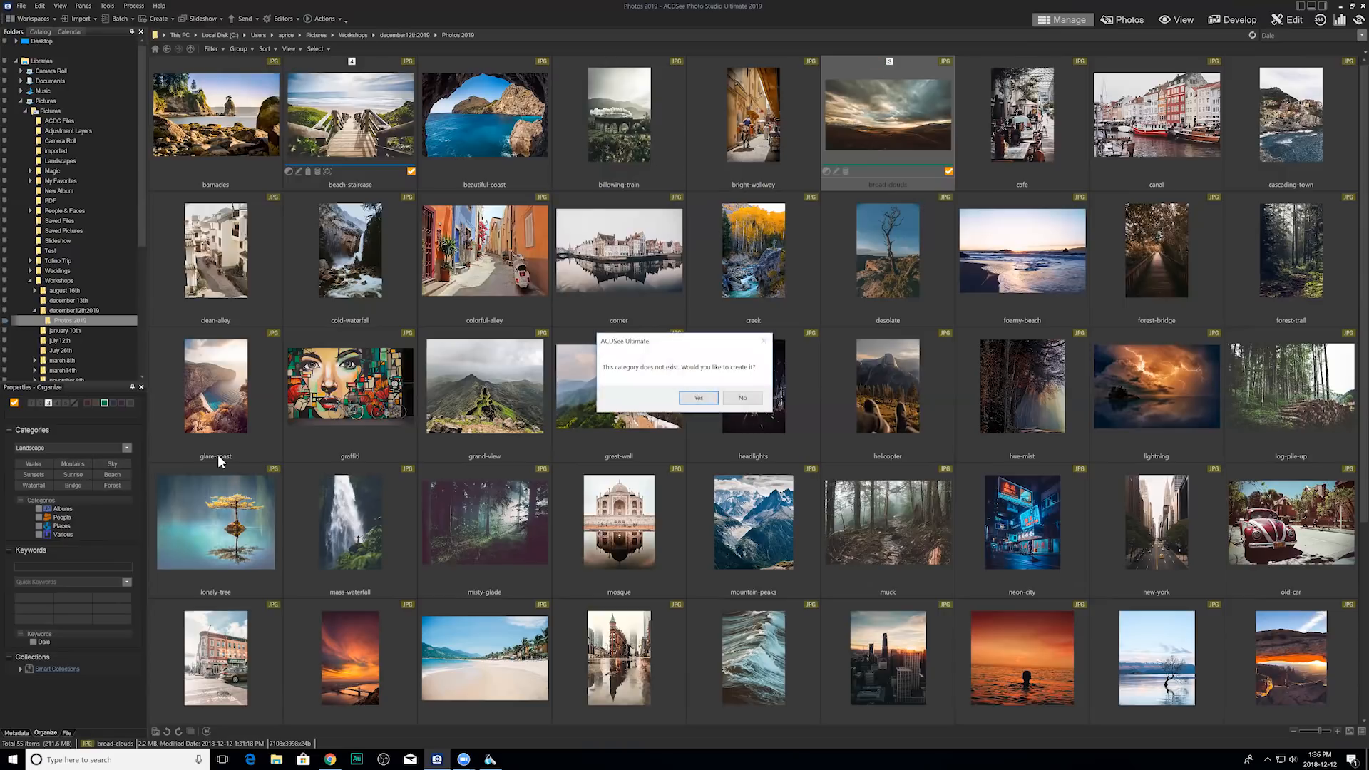
pyautogui.click(699, 398)
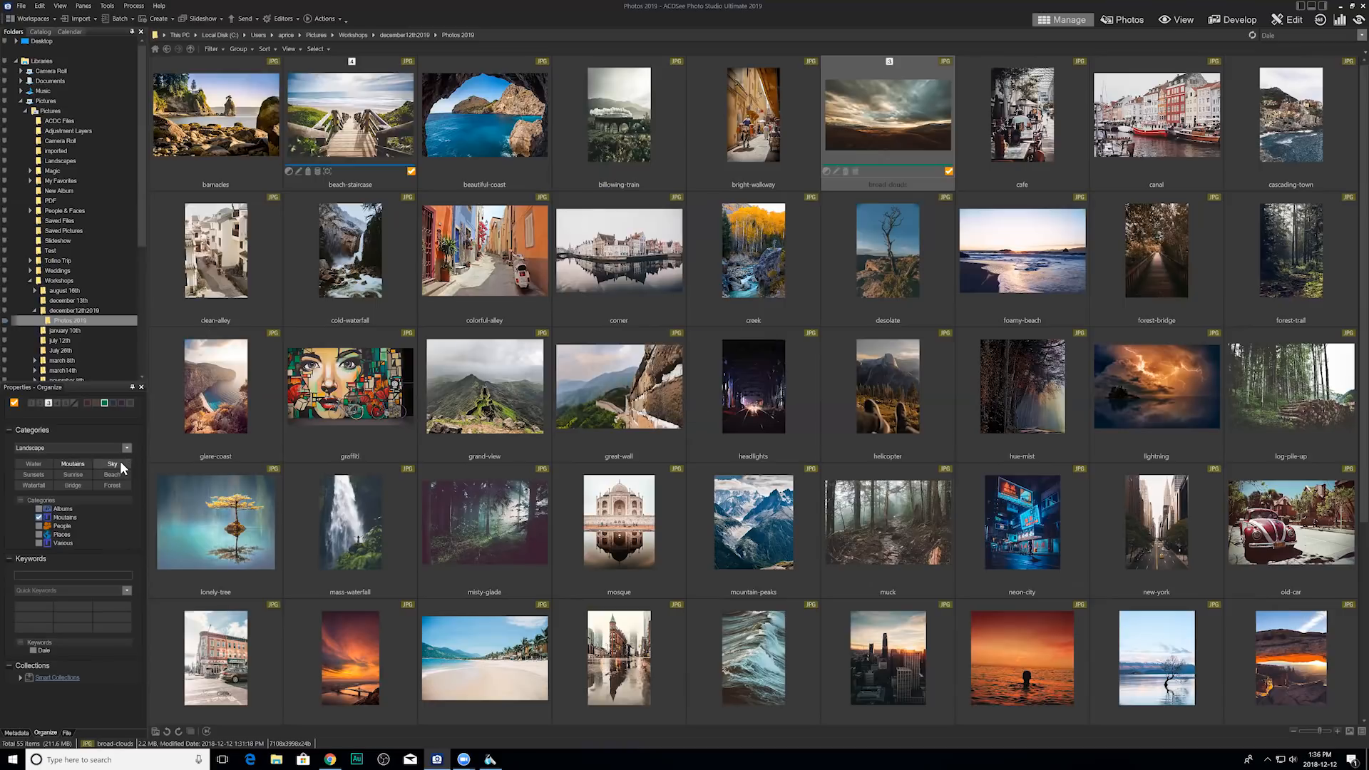
pyautogui.click(120, 465)
pyautogui.click(703, 394)
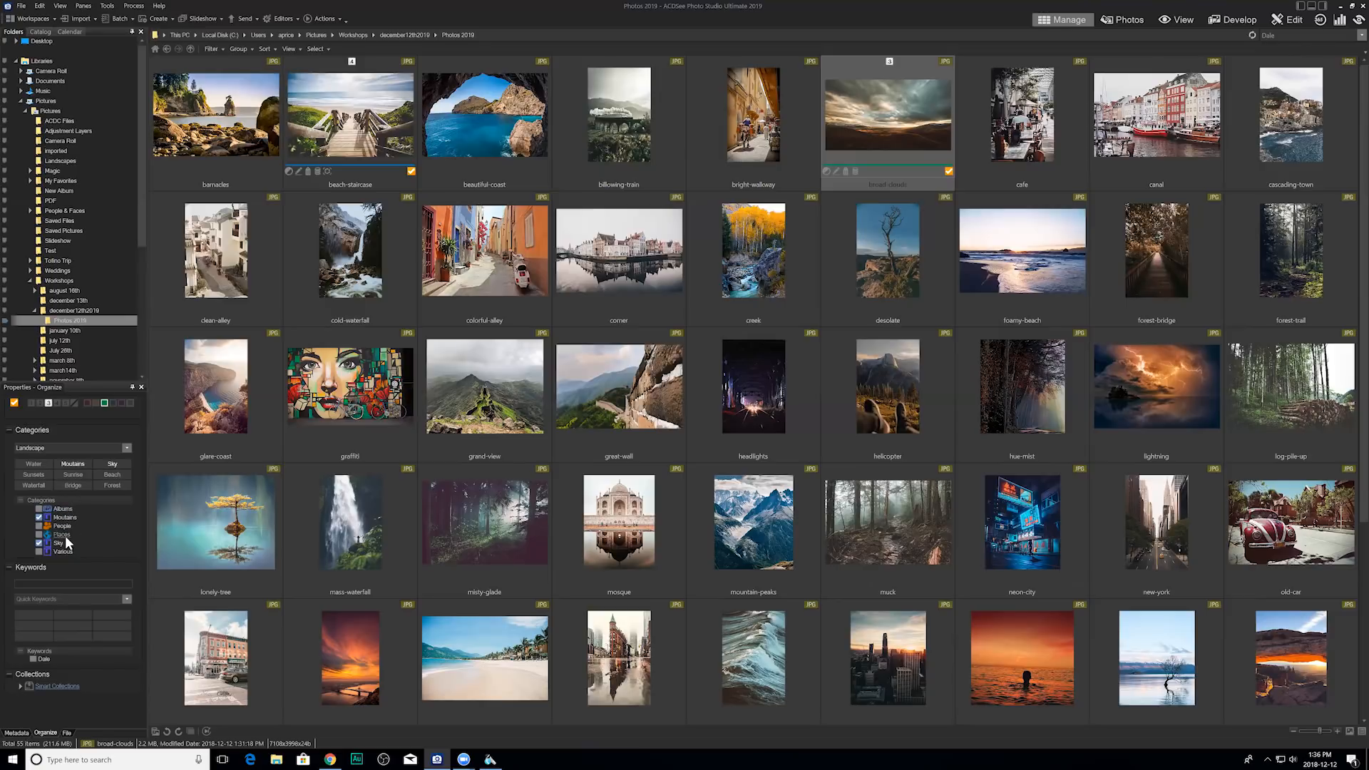
pyautogui.click(914, 255)
pyautogui.click(905, 143)
# Create a new top-level category named Friends.
pyautogui.rightClick(101, 499)
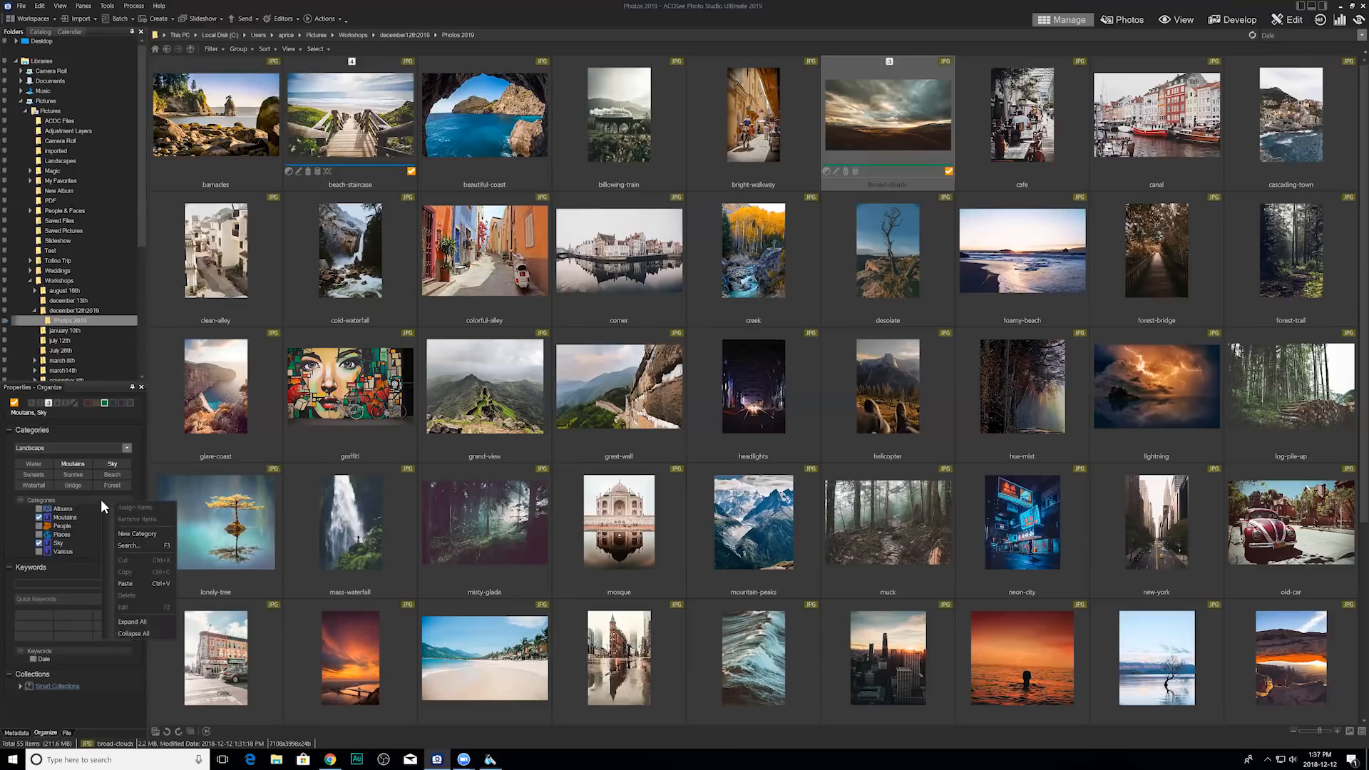
pyautogui.click(152, 533)
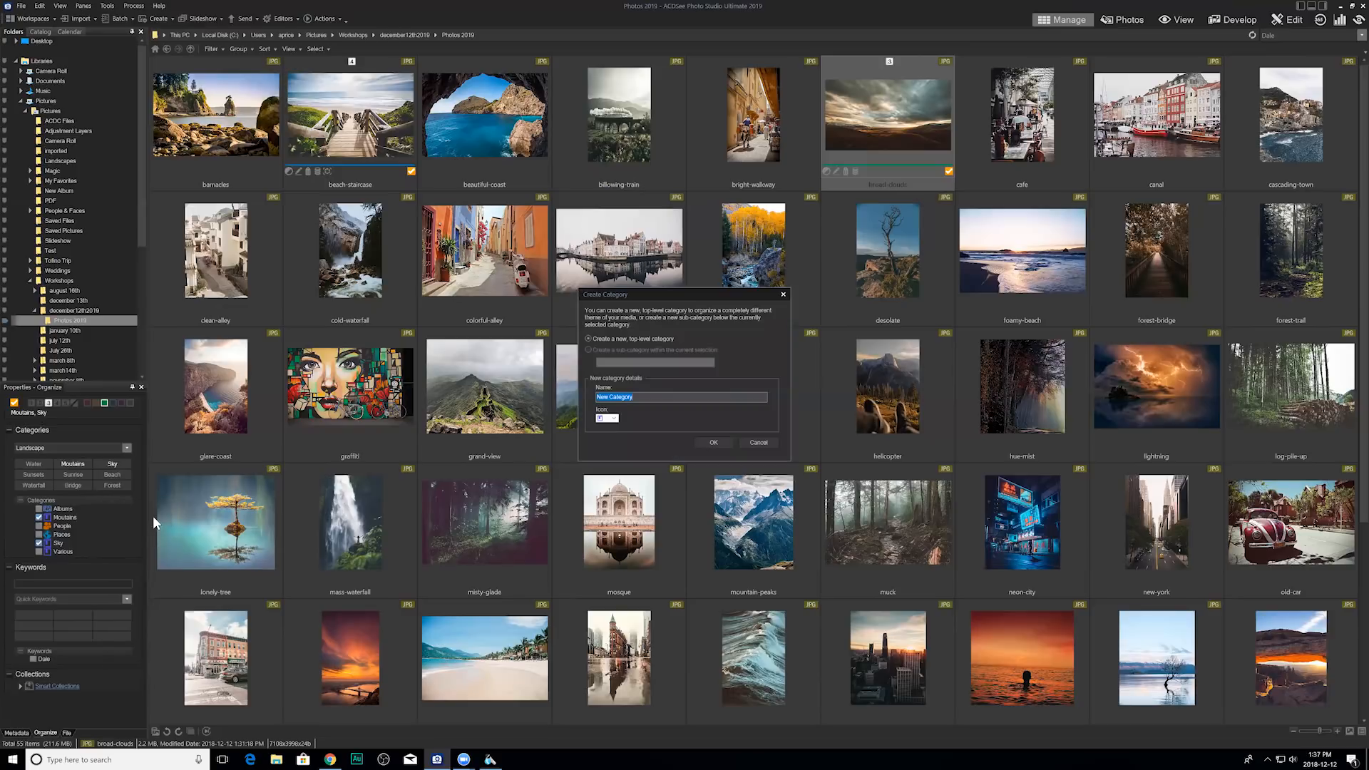
pyautogui.write('Friends')
pyautogui.click(713, 442)
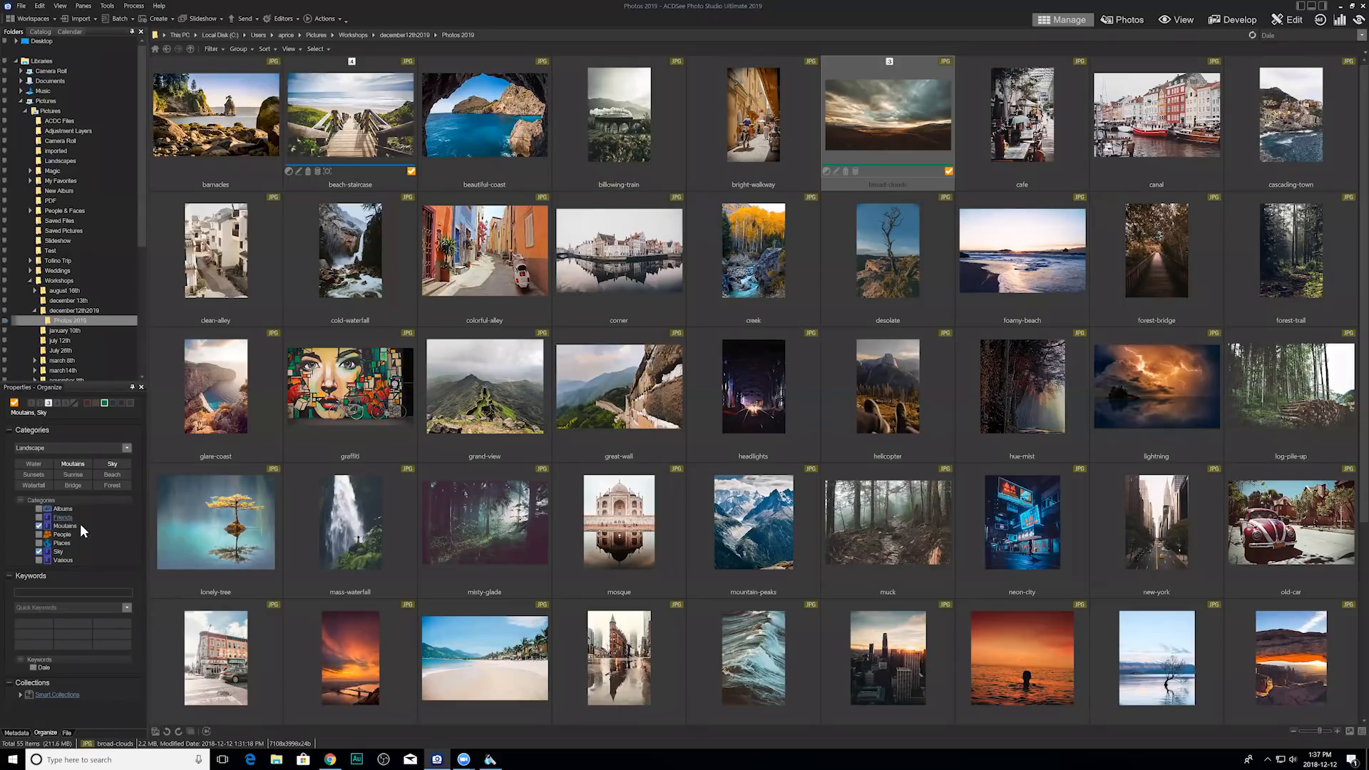
# Create a sub-category named Family within the Friends category.
pyautogui.rightClick(63, 516)
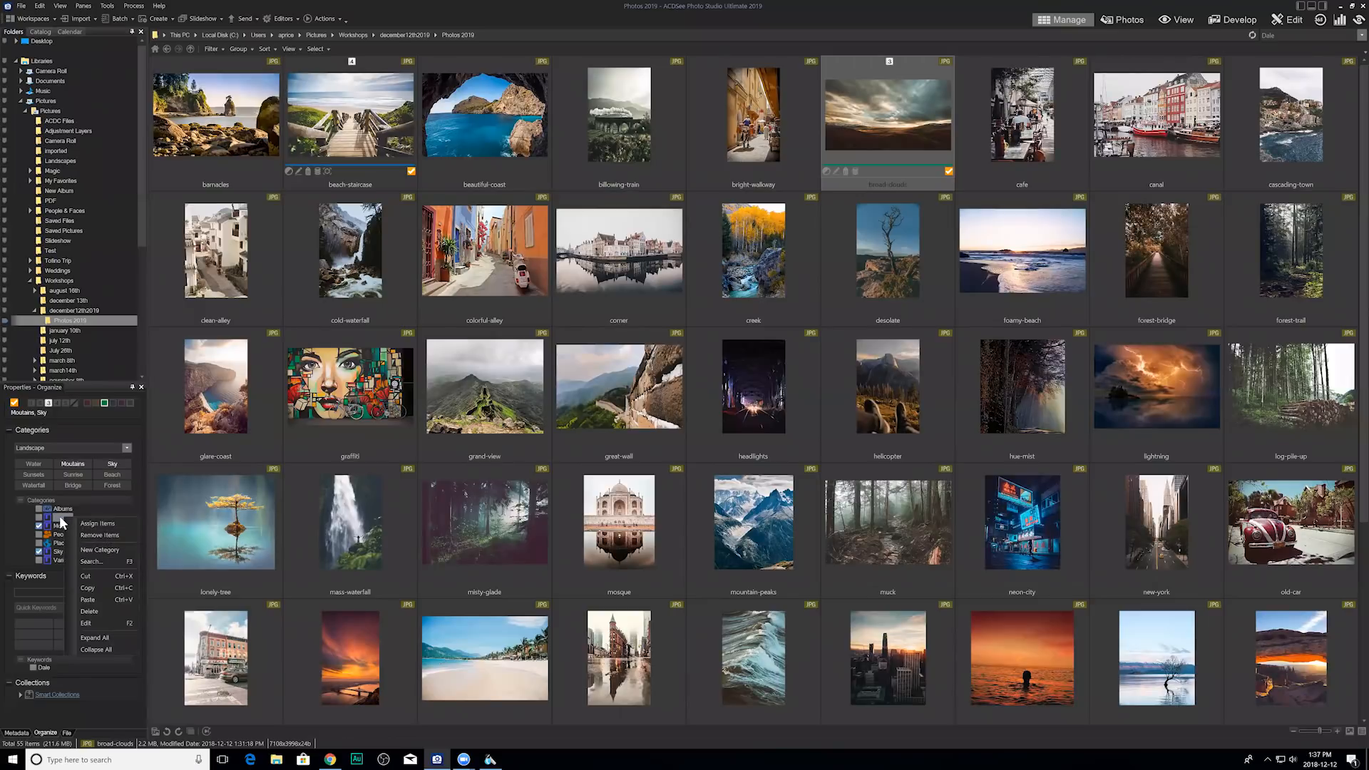
pyautogui.click(100, 549)
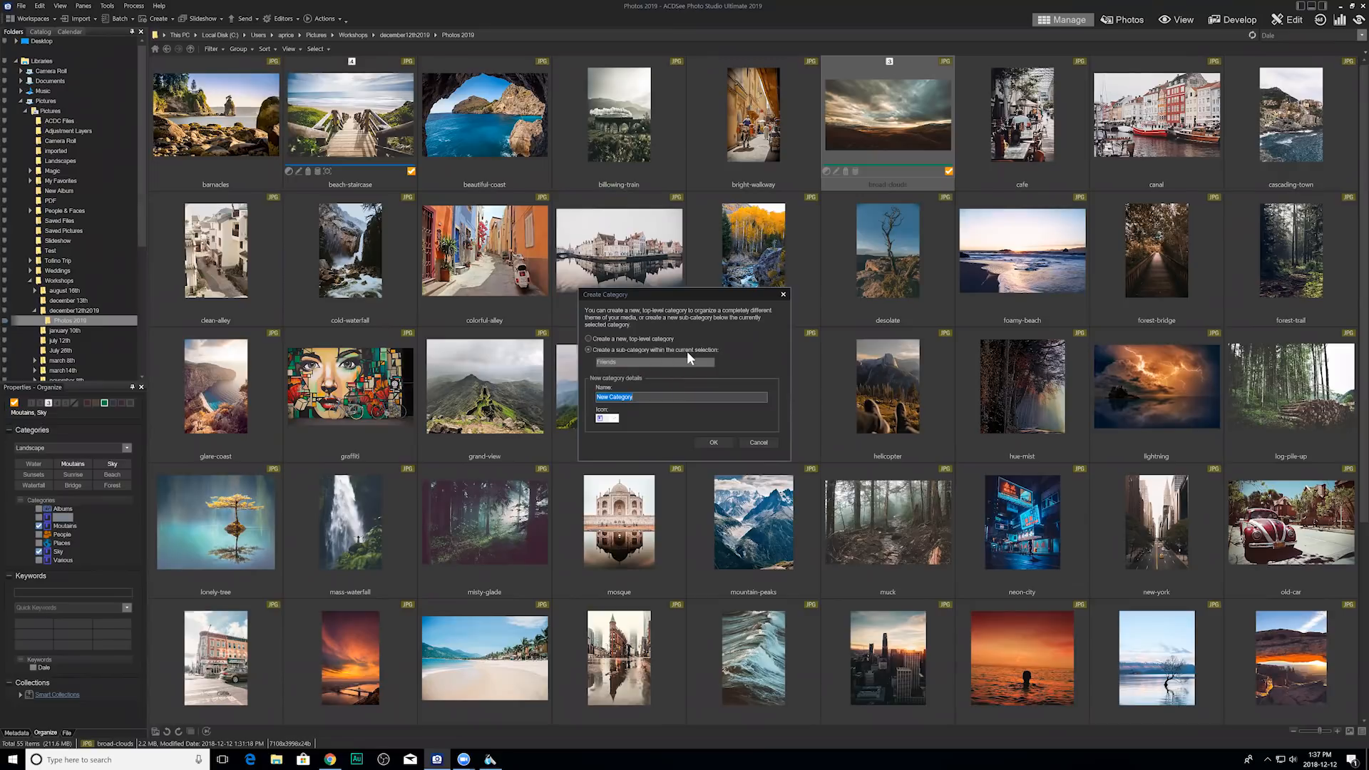
pyautogui.click(649, 397)
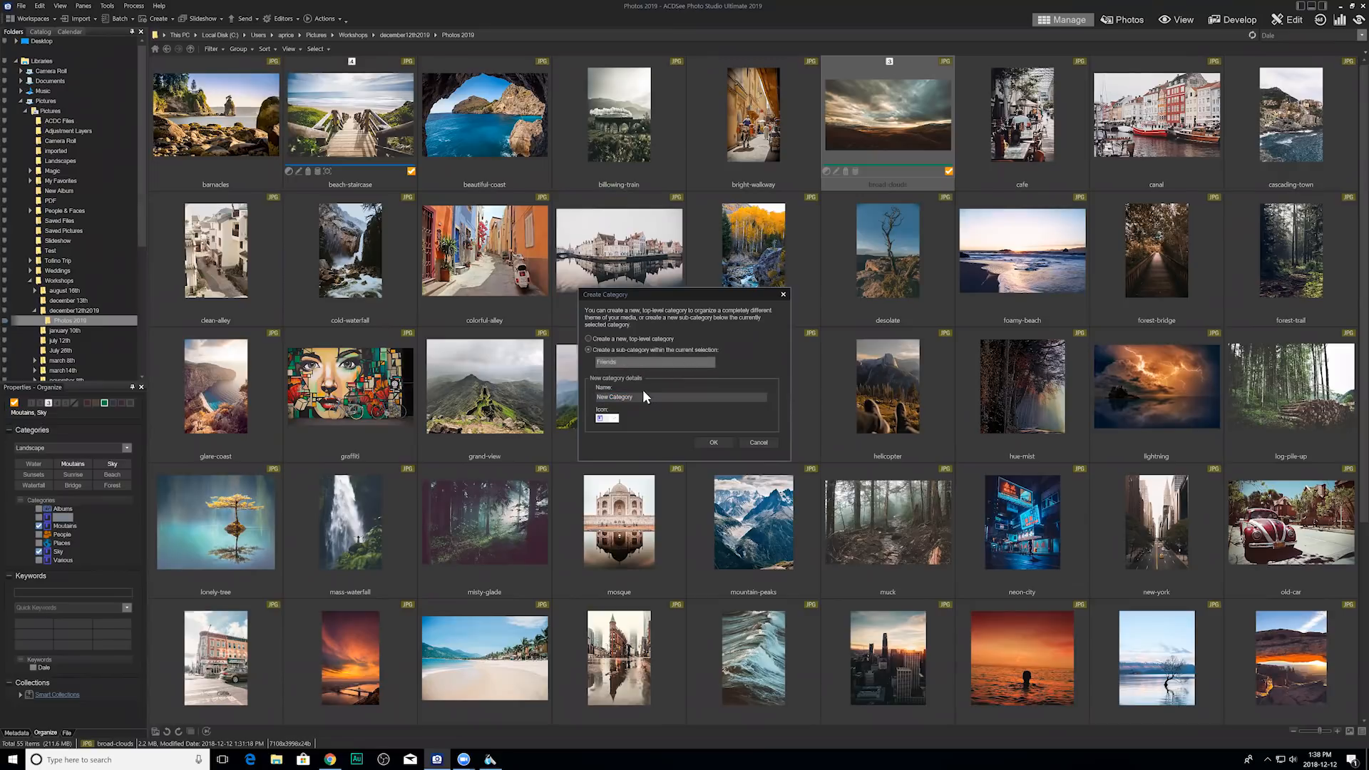
pyautogui.moveTo(650, 397); pyautogui.dragTo(558, 396)
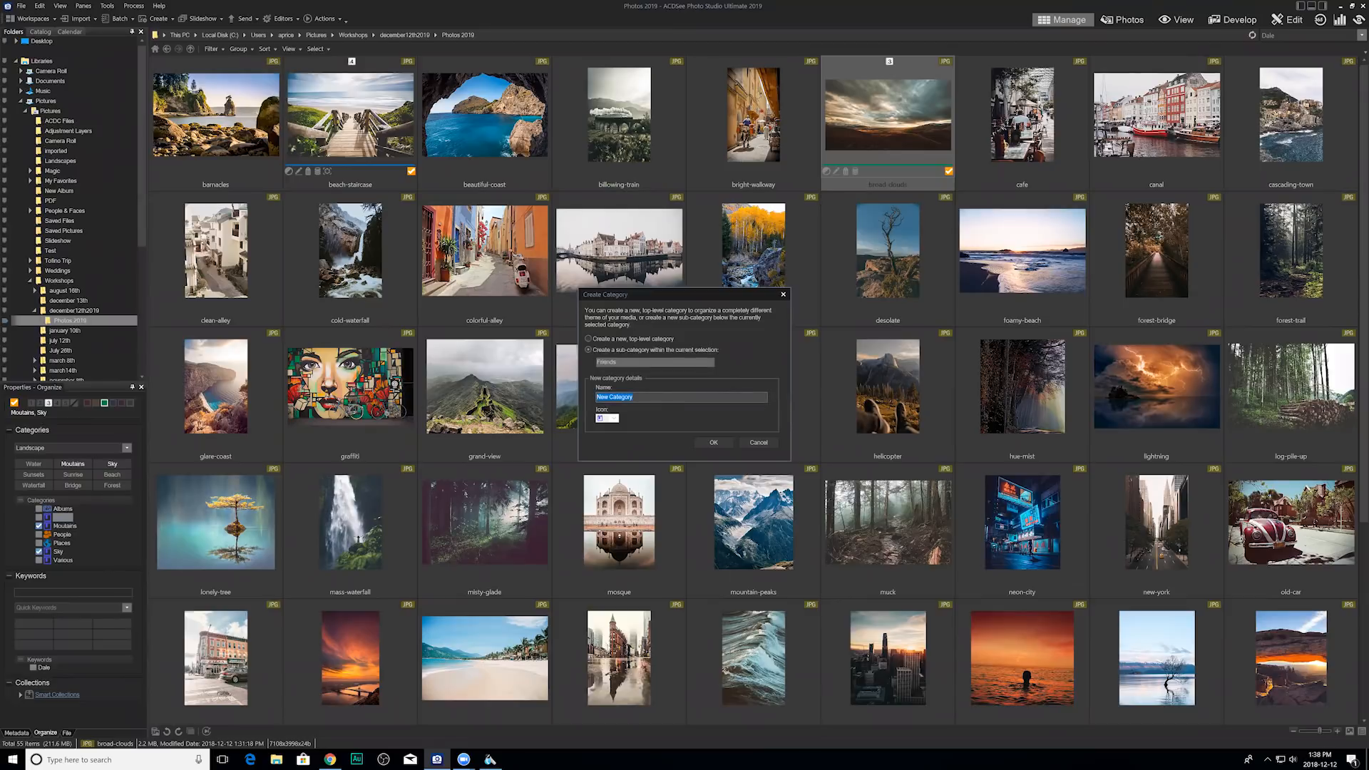
pyautogui.write('Family')
pyautogui.click(712, 442)
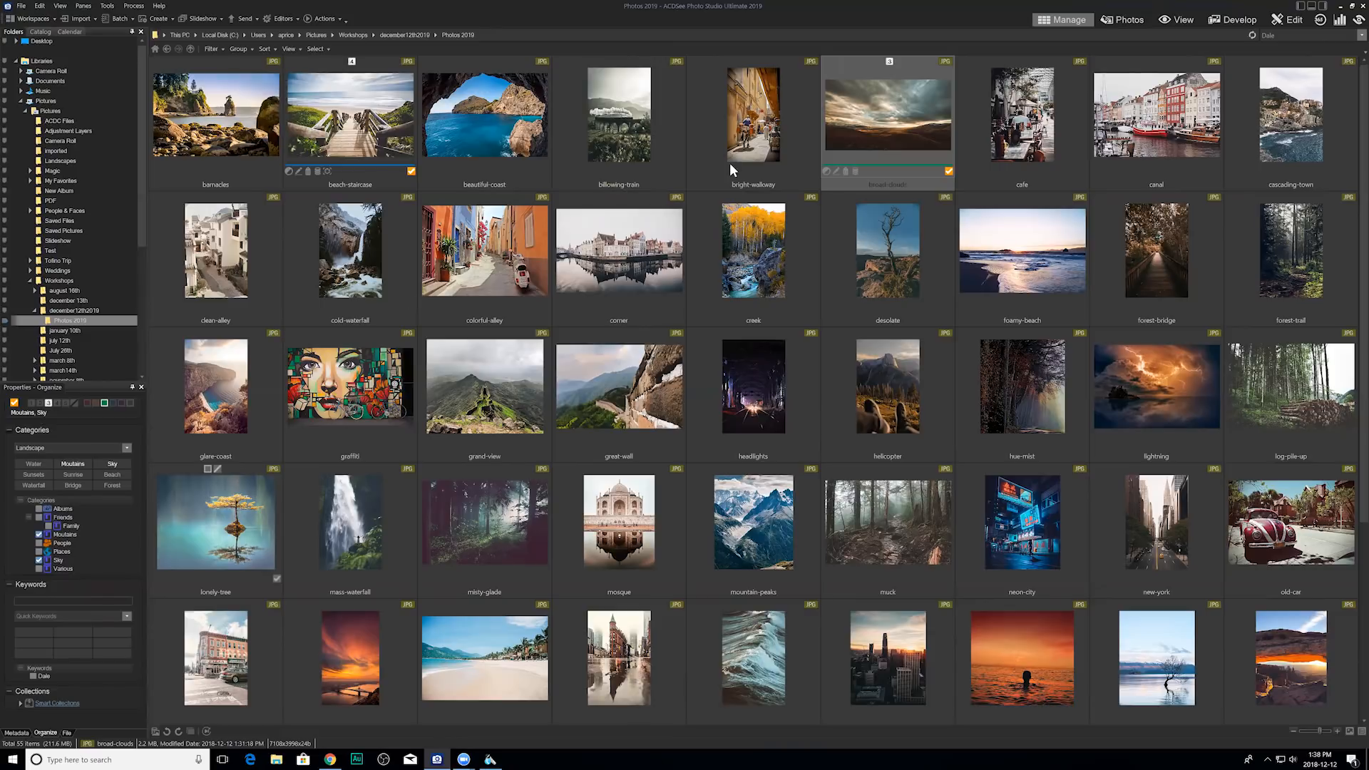
# Assign the keywords Camel, Stone, Egypt, Fruit and Robes to the bright-walkway photo.
pyautogui.click(765, 130)
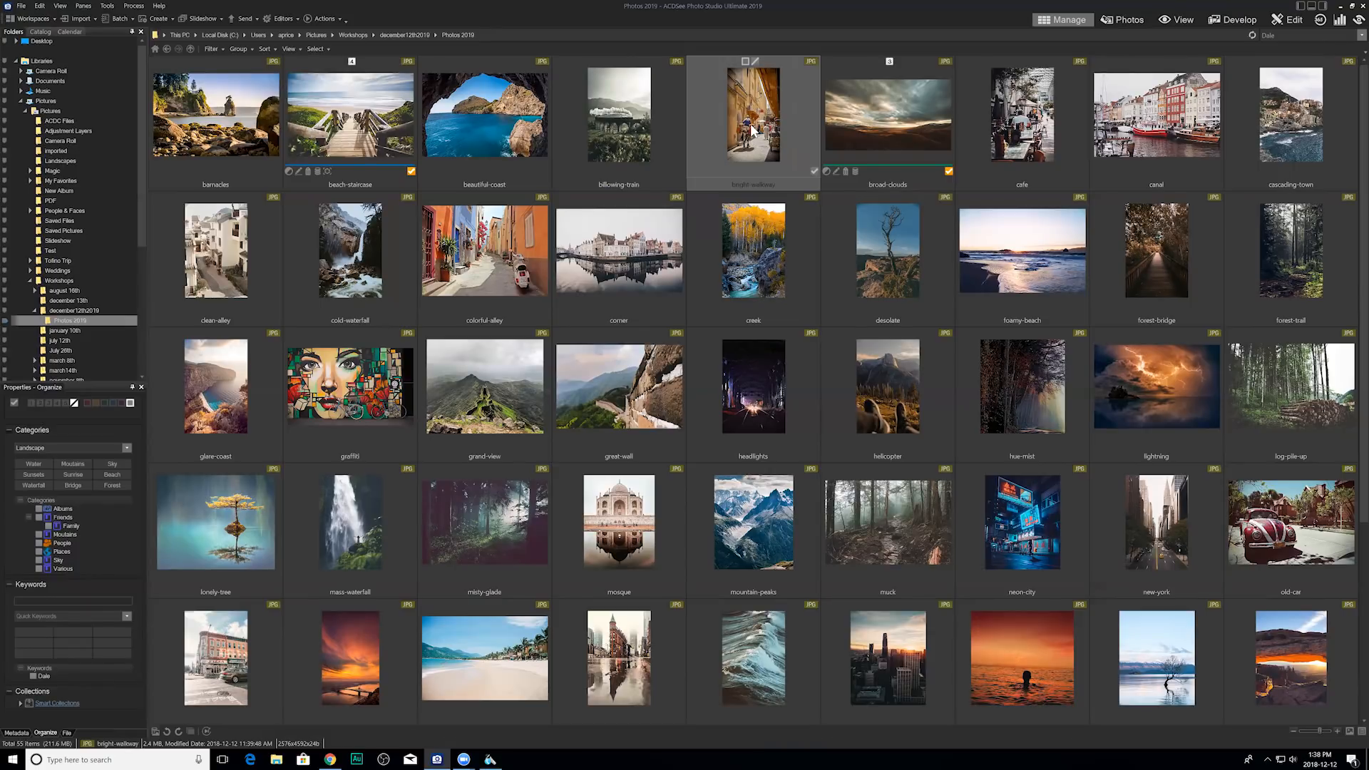
pyautogui.click(44, 602)
pyautogui.write('gypt,Fruit,Robes,')
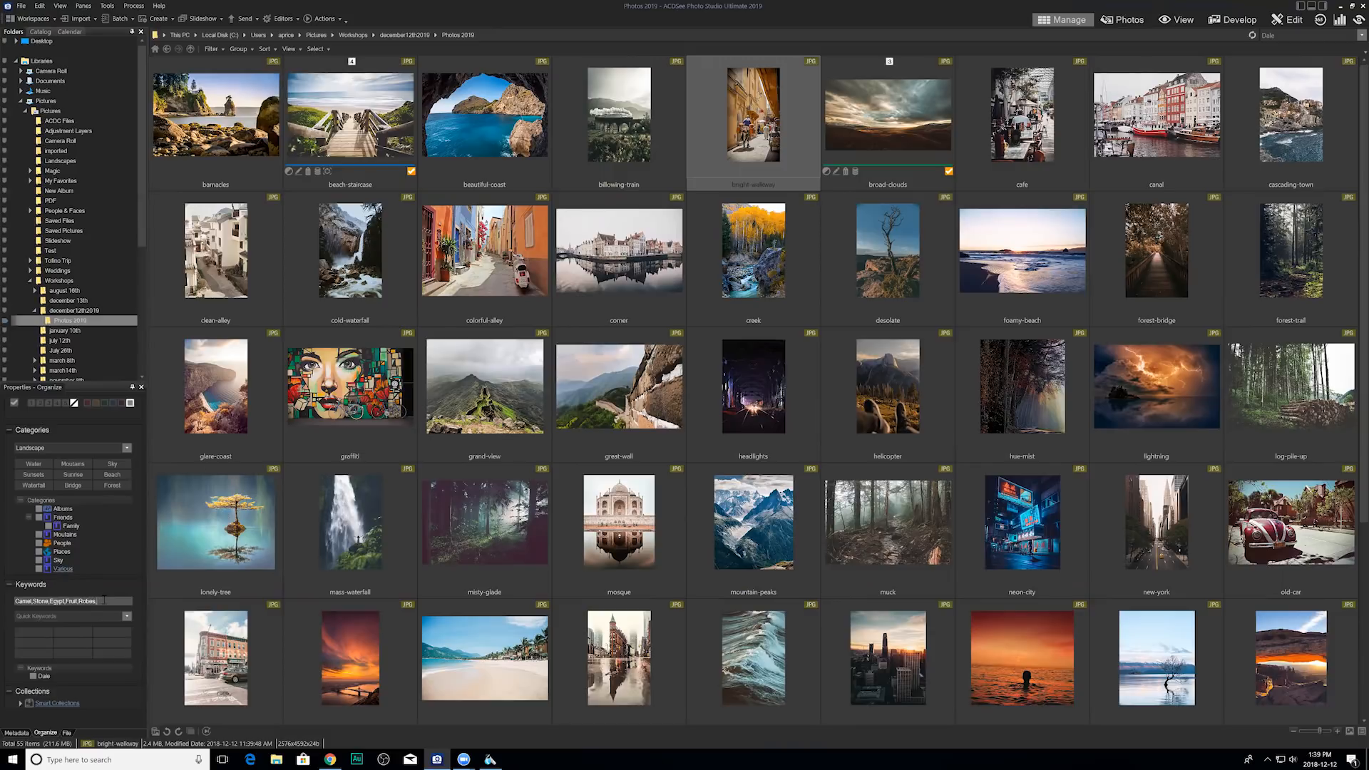
pyautogui.press('Return')
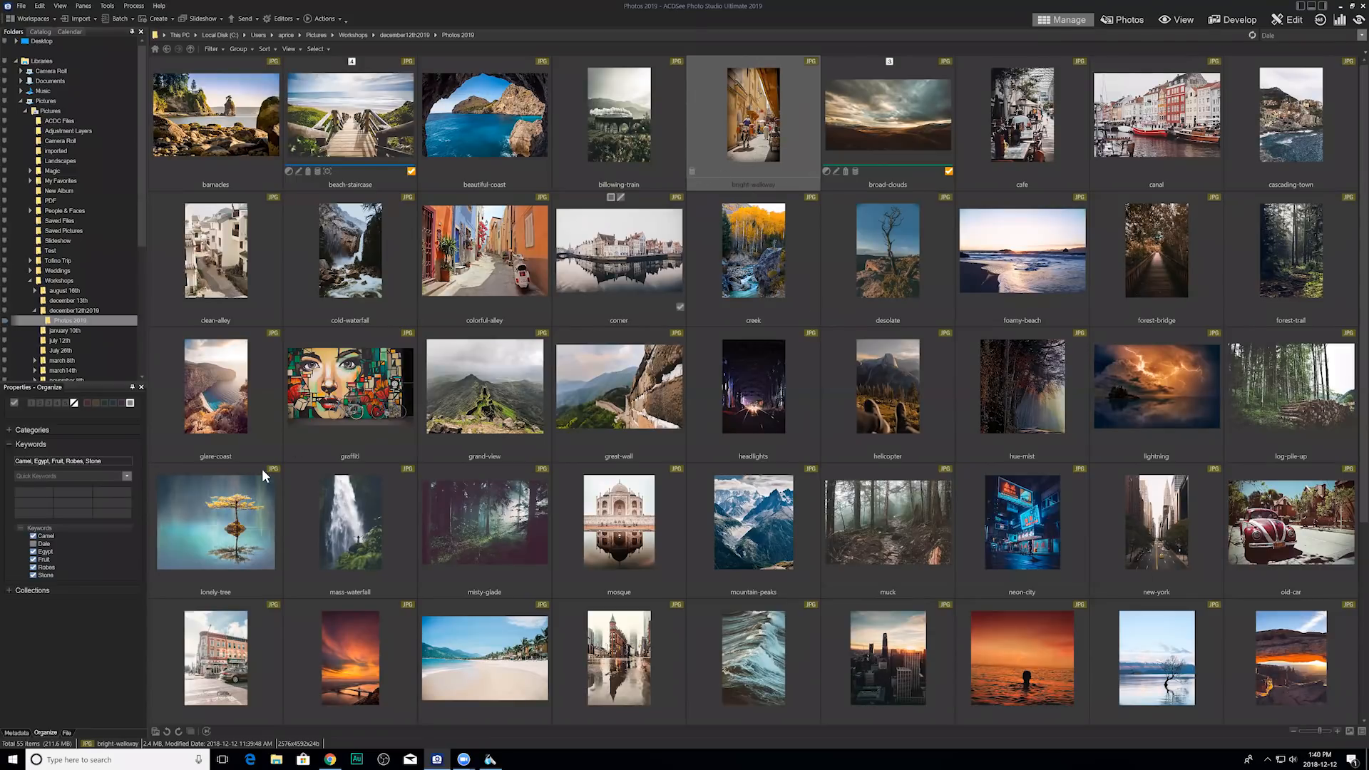
# Check the bright-walkway photo's keywords in its ACDSee Metadata, and return to the Organize properties.
pyautogui.click(16, 734)
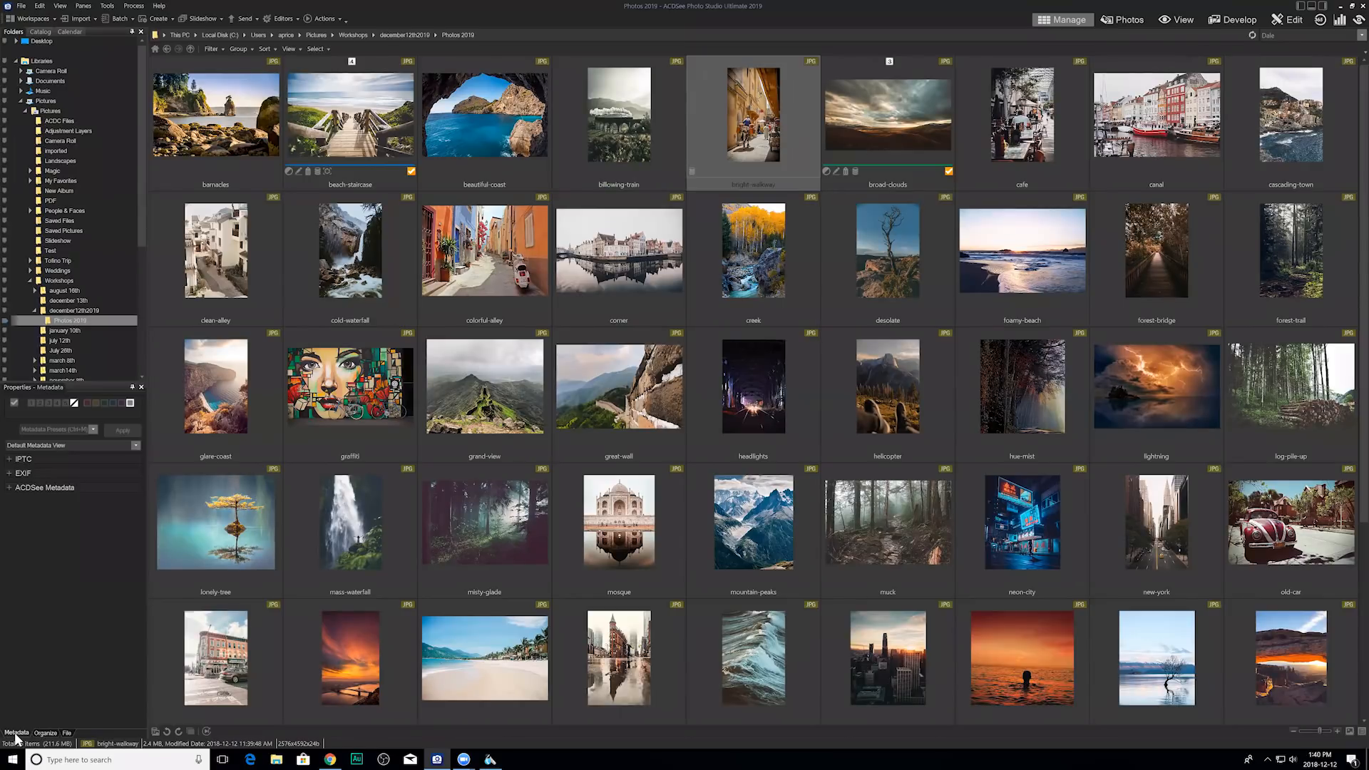
pyautogui.click(9, 490)
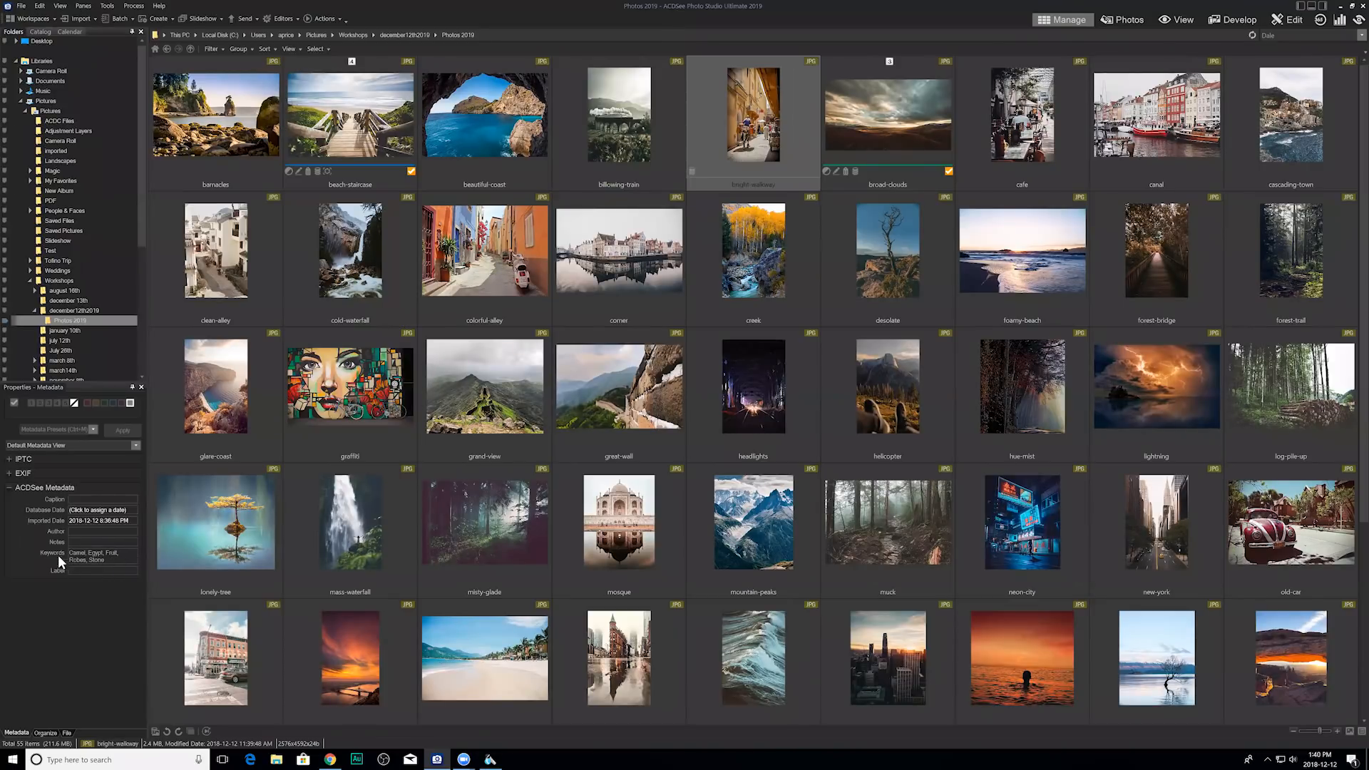
pyautogui.click(9, 489)
pyautogui.click(46, 733)
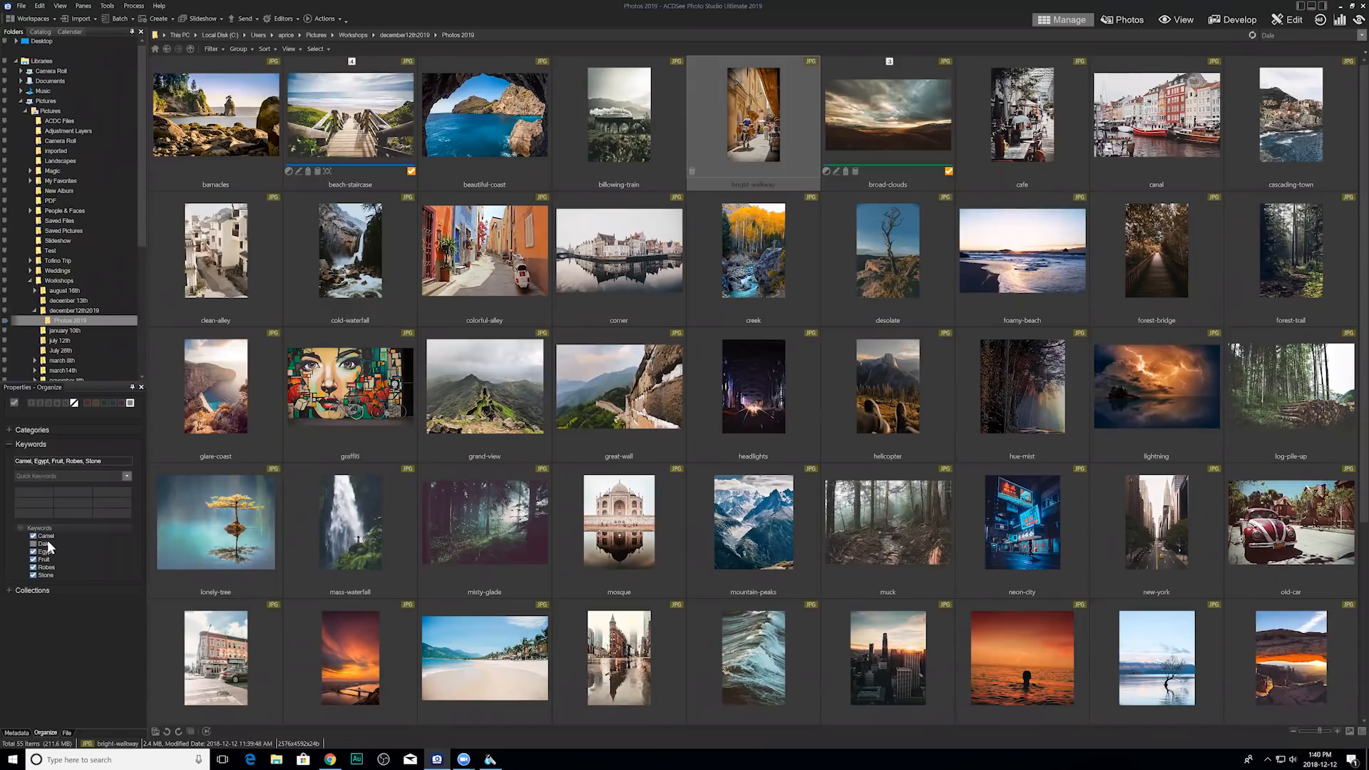
# Browse the Photos 2019 folder for a hazy forest image and open the muck photo in Develop mode.
pyautogui.click(327, 170)
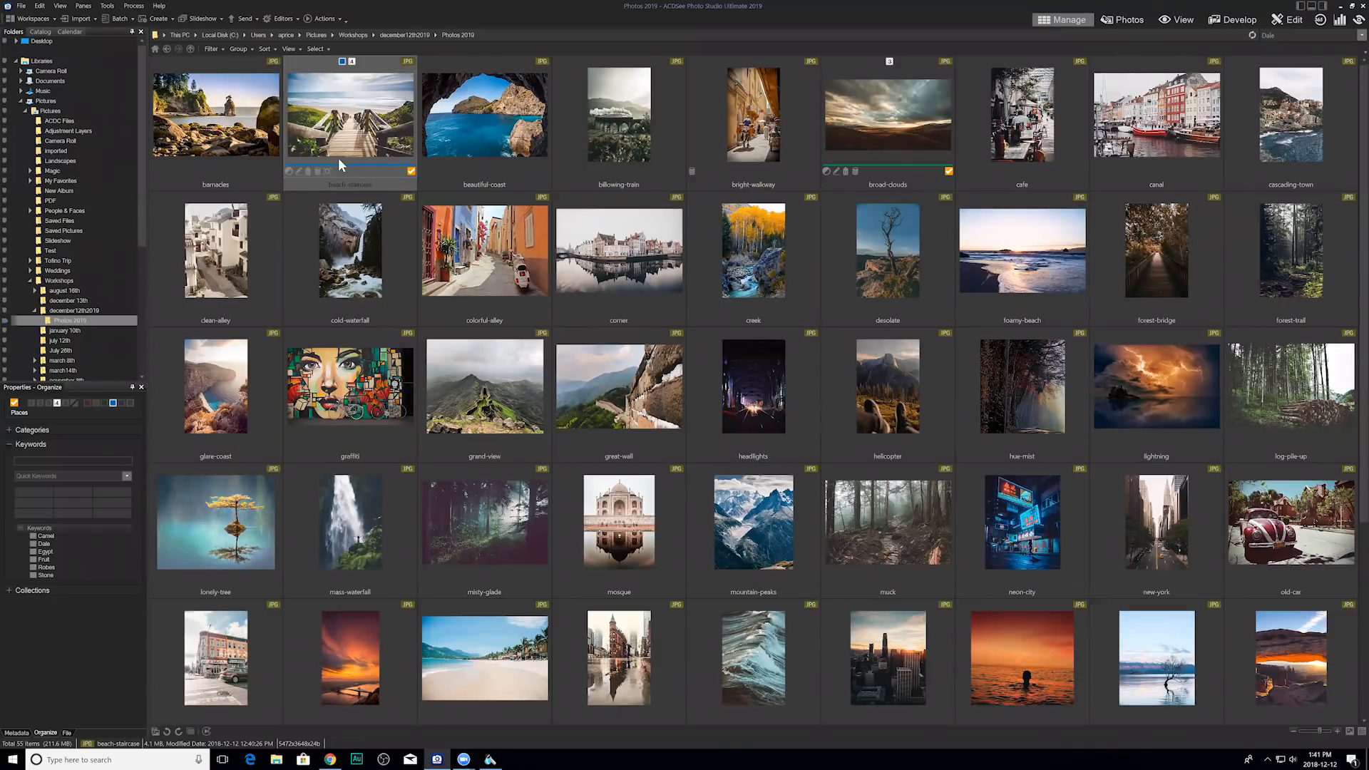
pyautogui.scroll(-3, 813, 306)
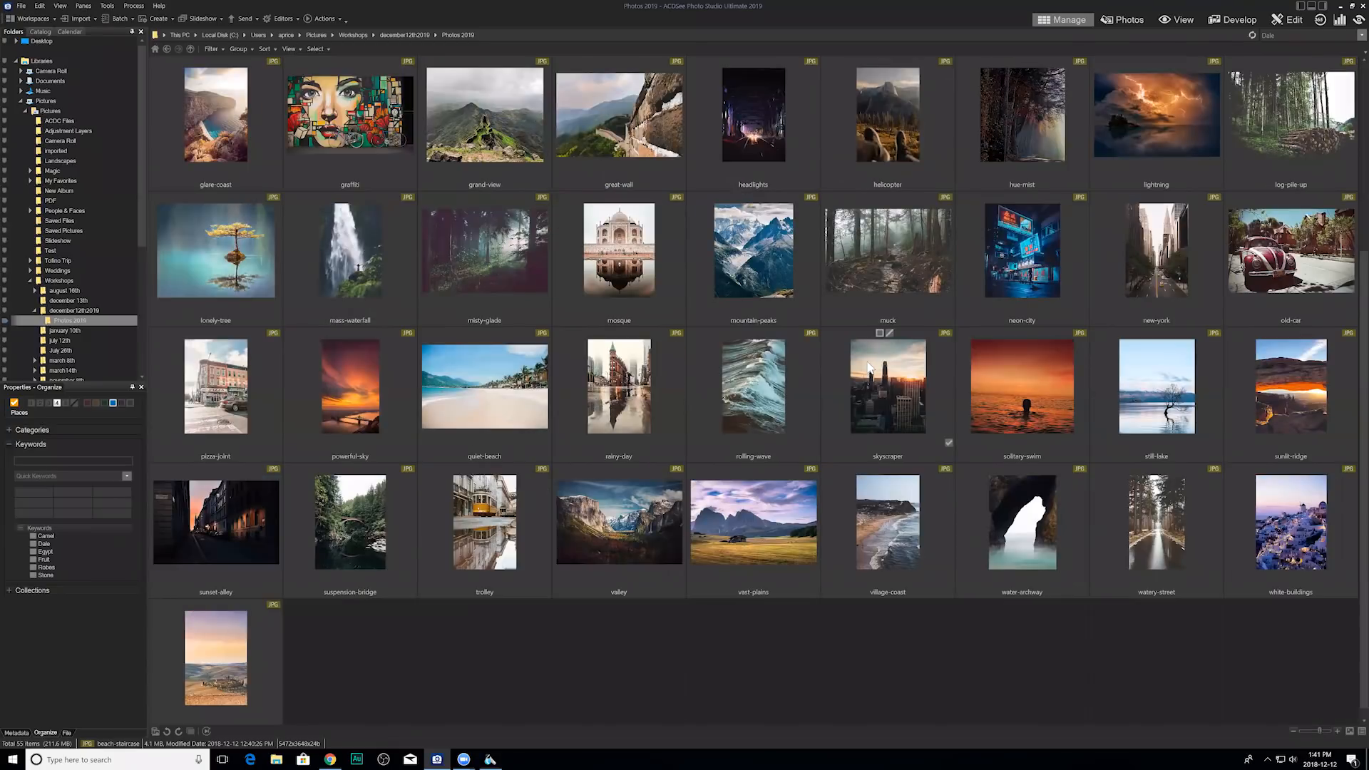
pyautogui.scroll(1, 869, 367)
pyautogui.scroll(1, 869, 367)
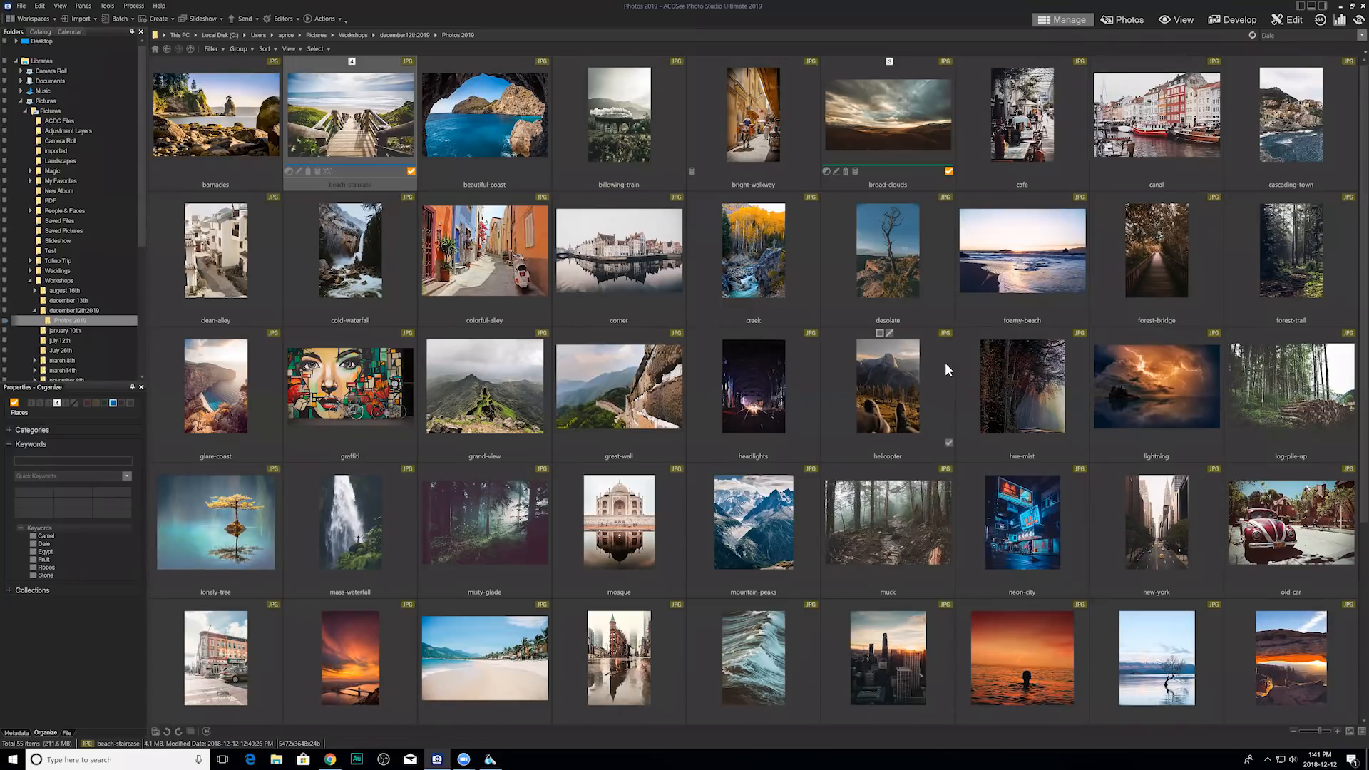
pyautogui.scroll(-2, 944, 366)
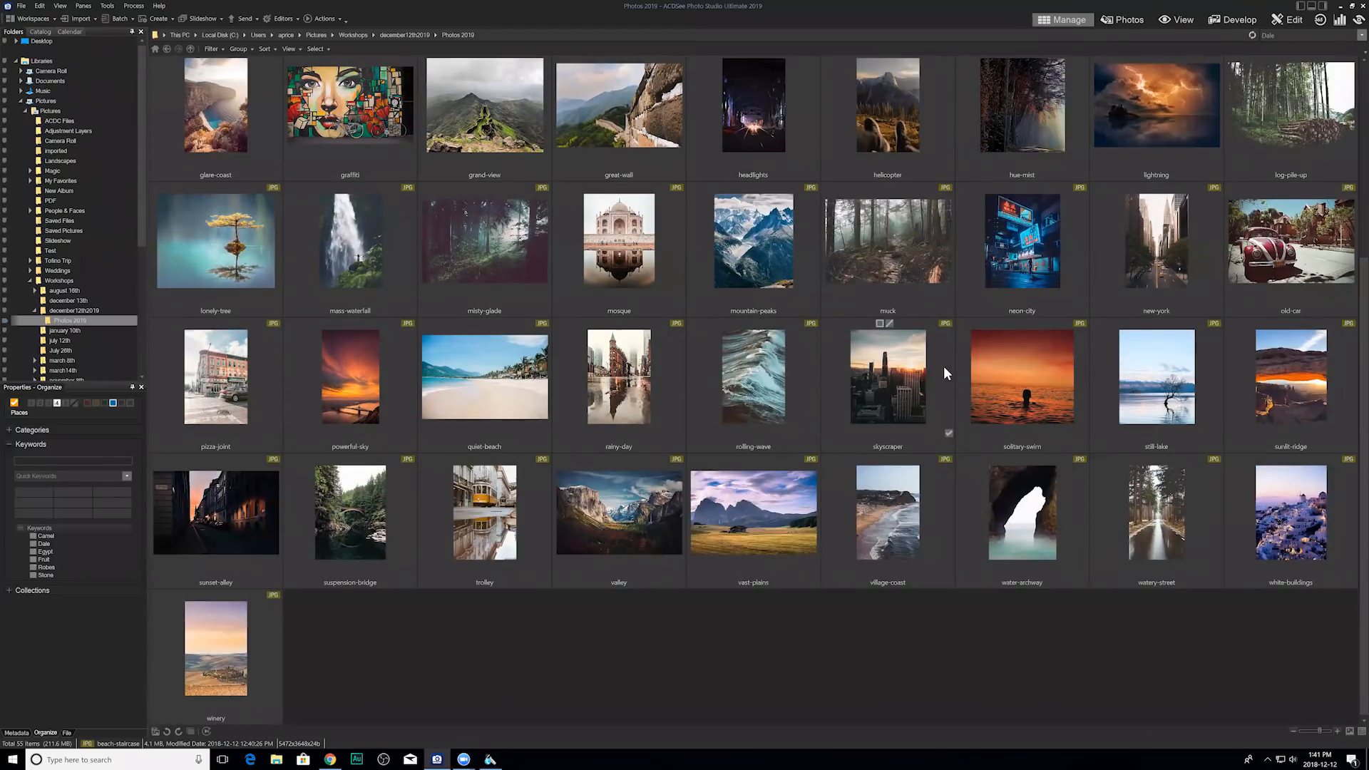
pyautogui.scroll(2, 944, 366)
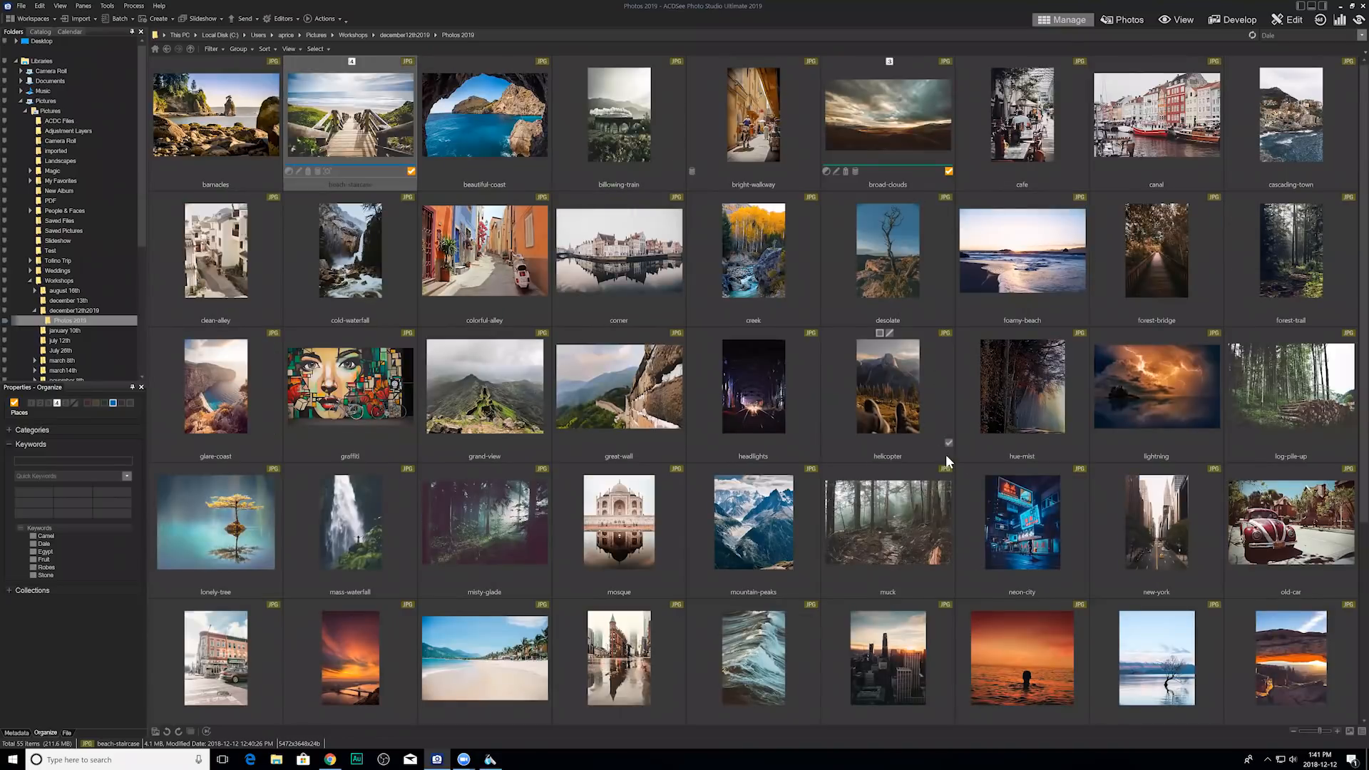
pyautogui.click(882, 502)
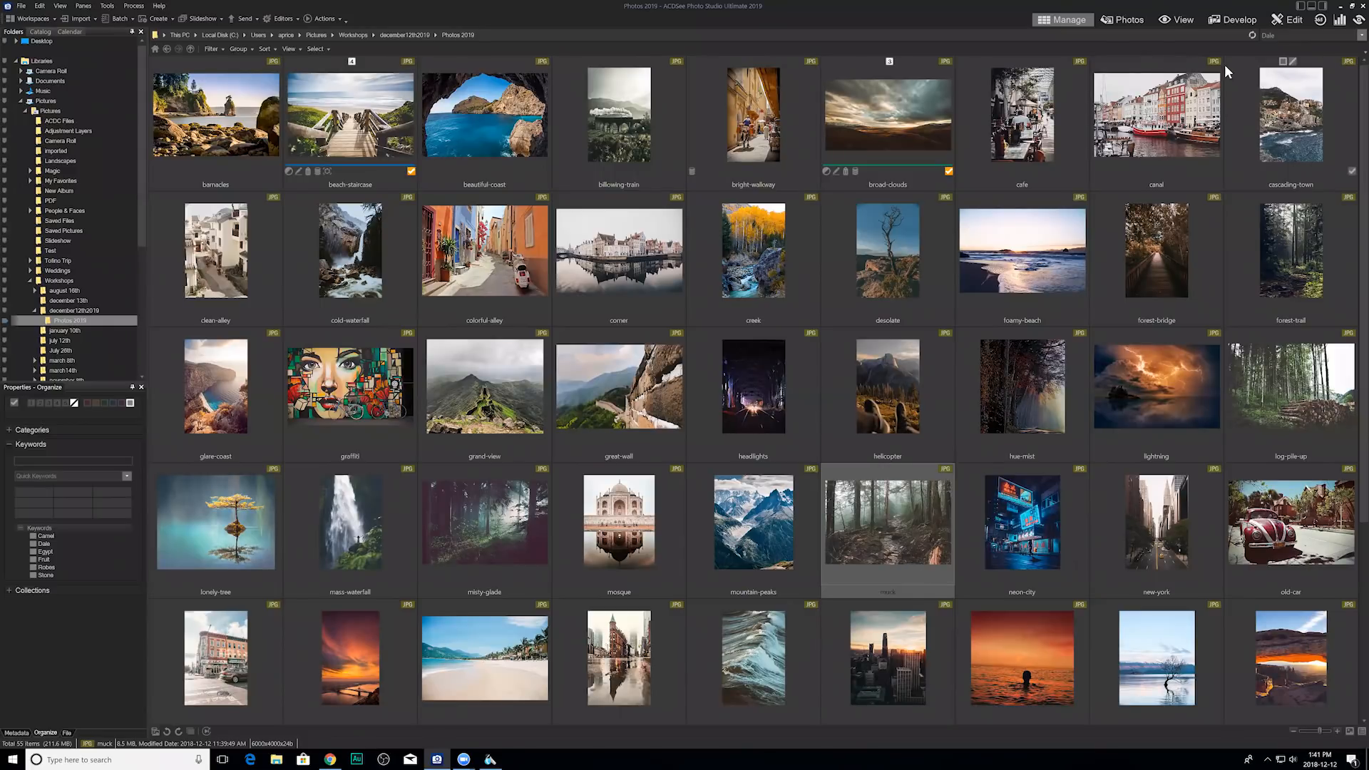
pyautogui.click(1234, 21)
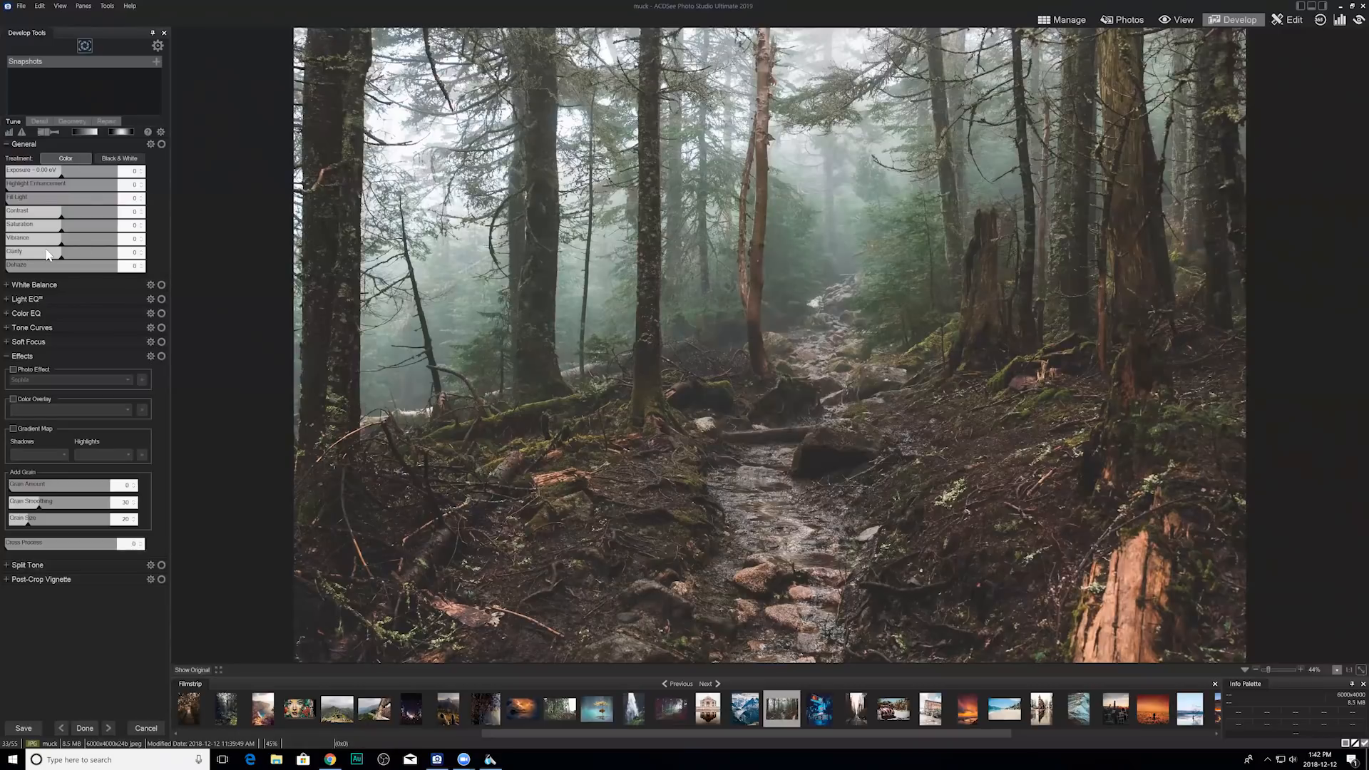
# Set the muck photo's Dehaze to about 48 and compare the result with the original.
pyautogui.moveTo(11, 268); pyautogui.dragTo(22, 266)
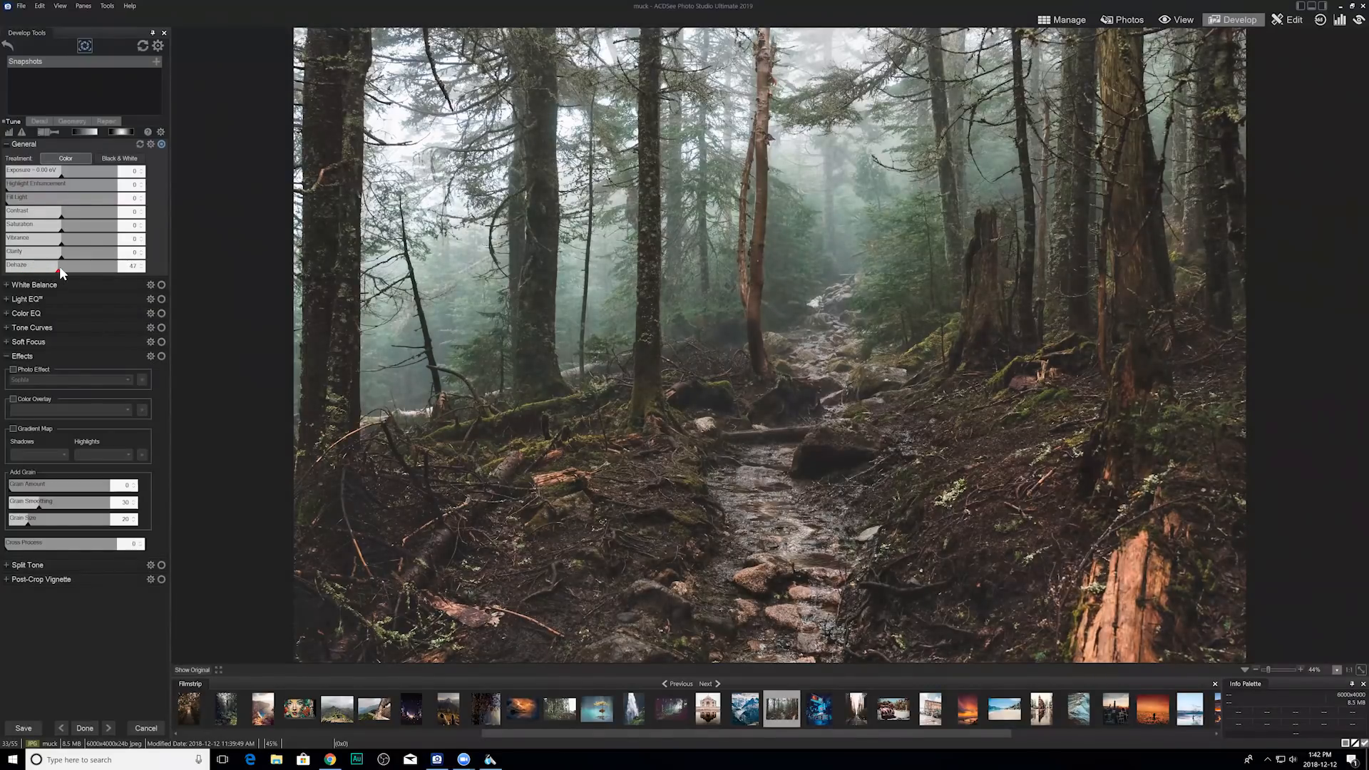
pyautogui.moveTo(59, 266); pyautogui.dragTo(63, 267)
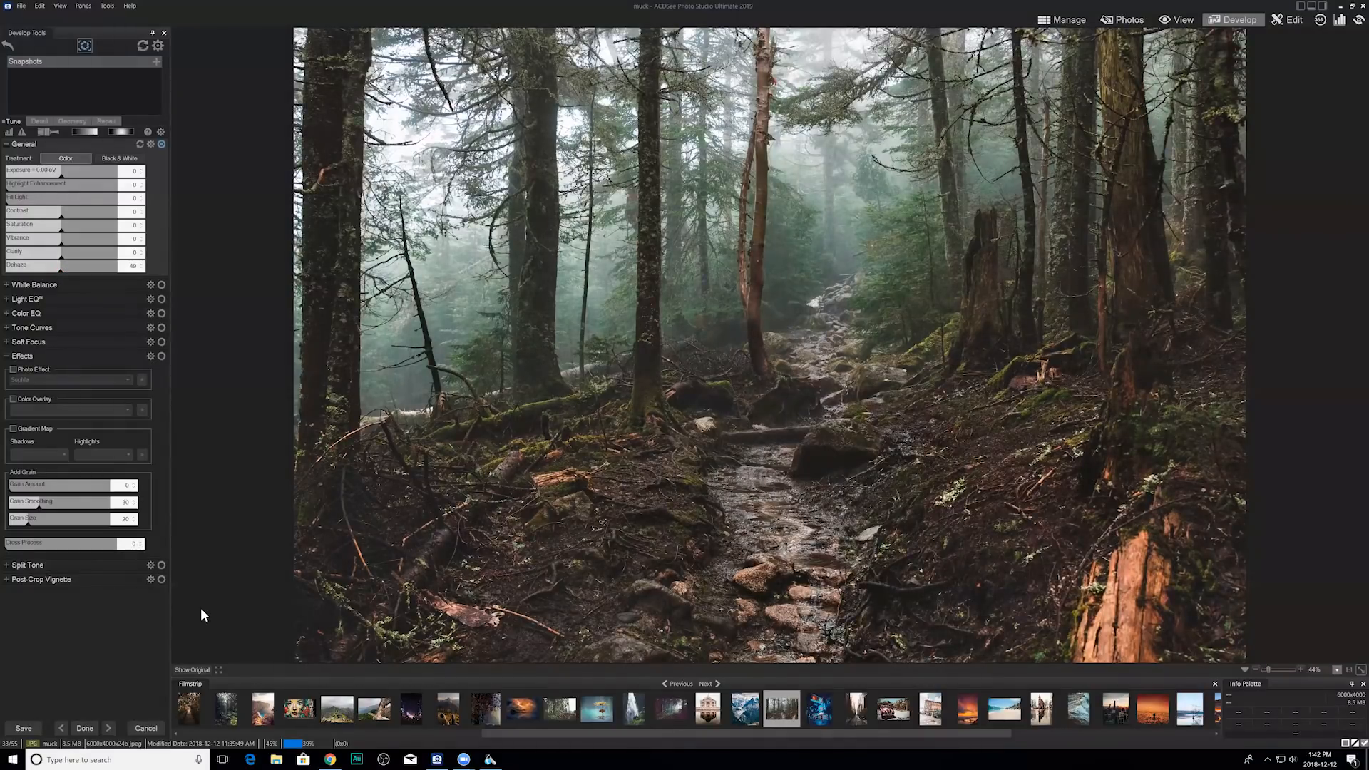
pyautogui.click(193, 669)
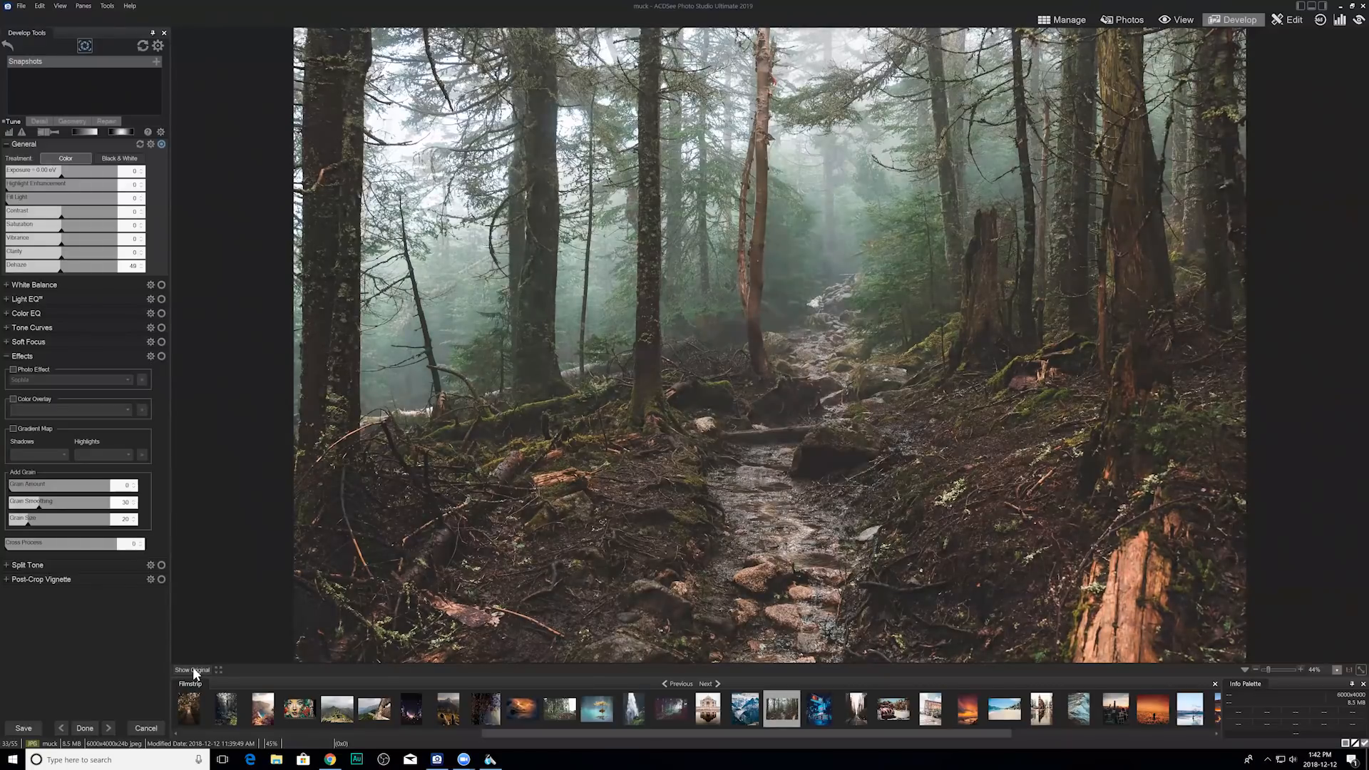
pyautogui.click(194, 669)
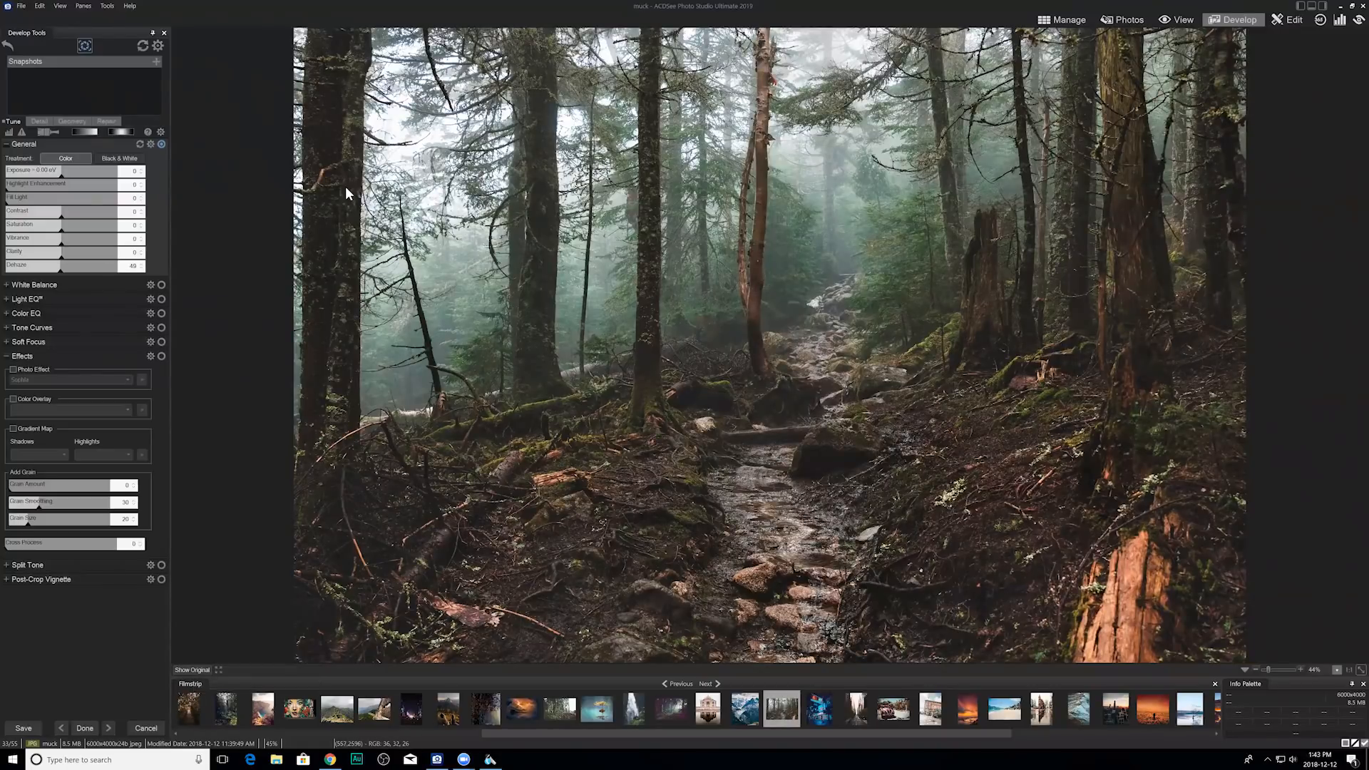
# Save the current develop settings as a snapshot named Dehaze 1.
pyautogui.click(156, 62)
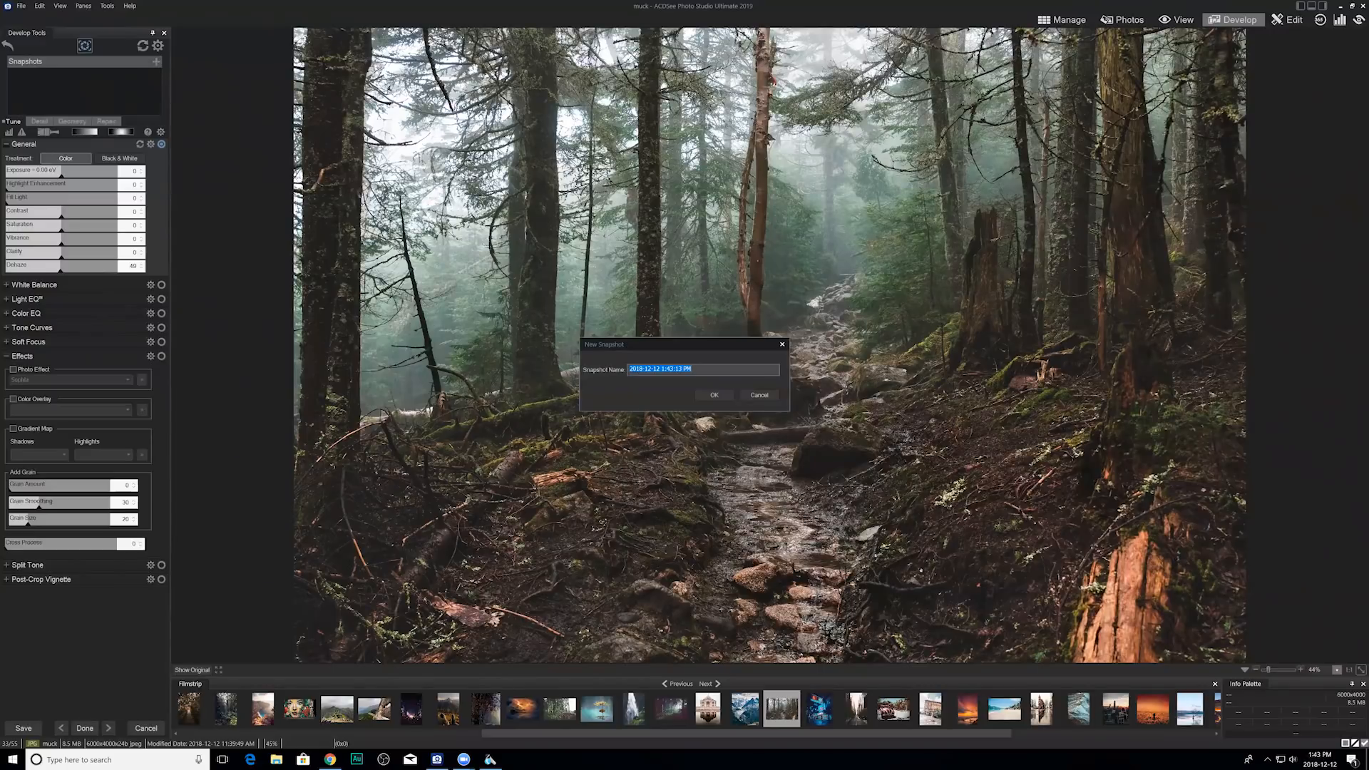
pyautogui.write('Dehaze 1')
pyautogui.click(712, 395)
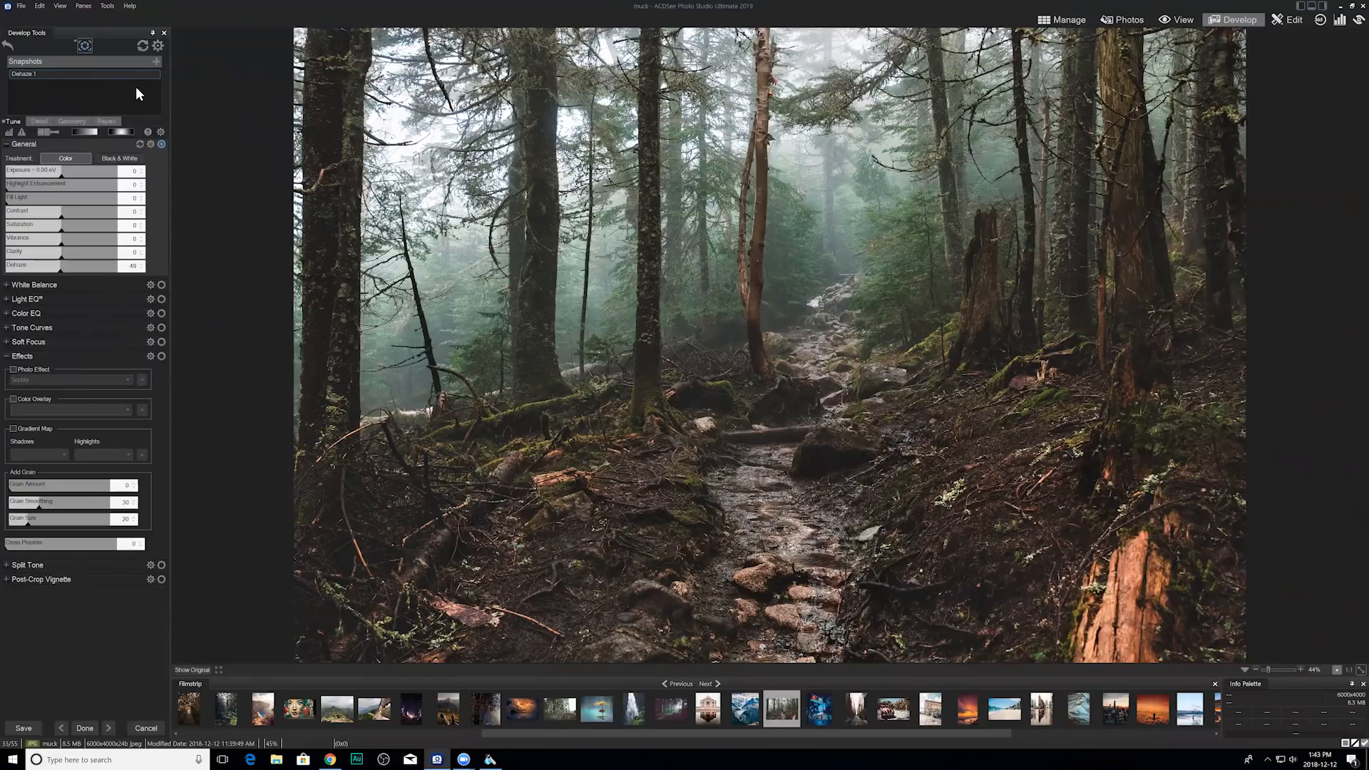
# Reset the develop settings to defaults, and set the Light EQ shadows to -21 and midtones to -12.
pyautogui.click(143, 45)
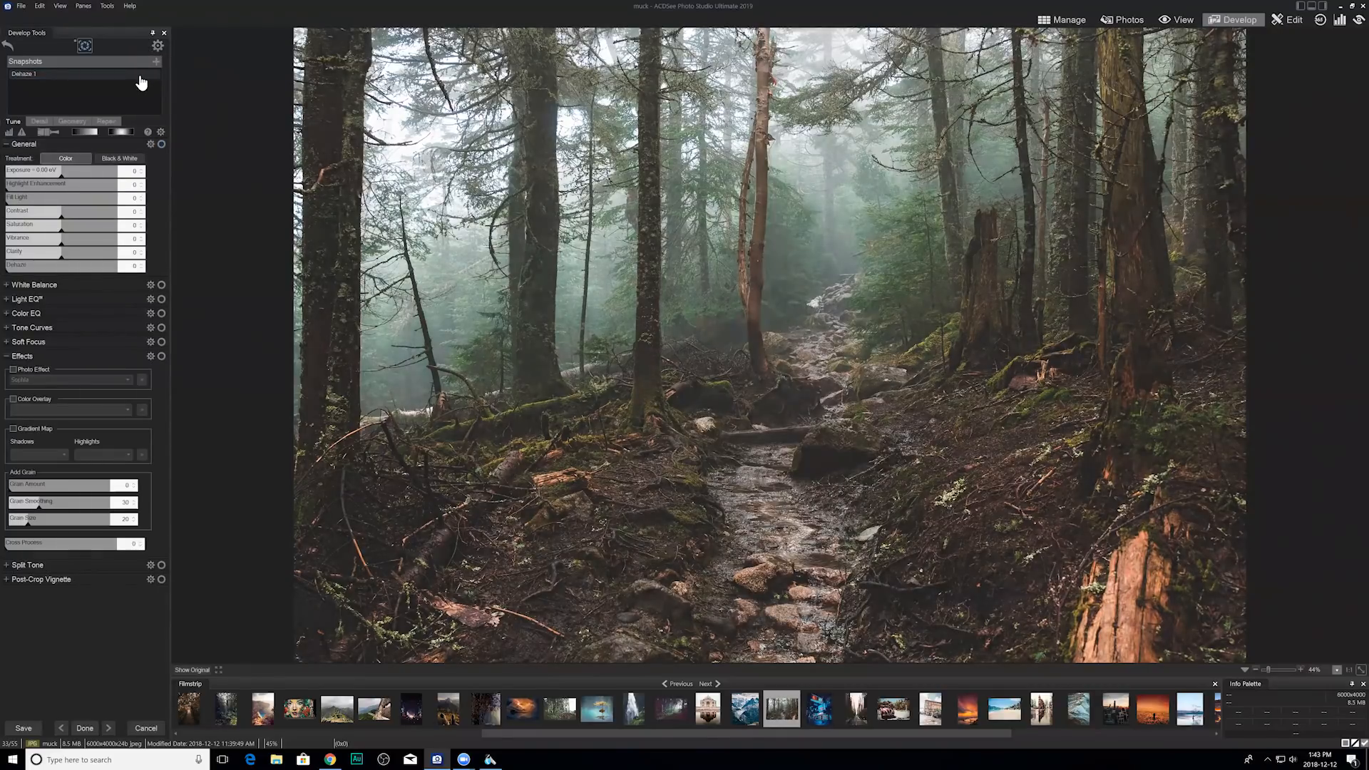
pyautogui.click(13, 300)
pyautogui.moveTo(60, 329); pyautogui.dragTo(51, 333)
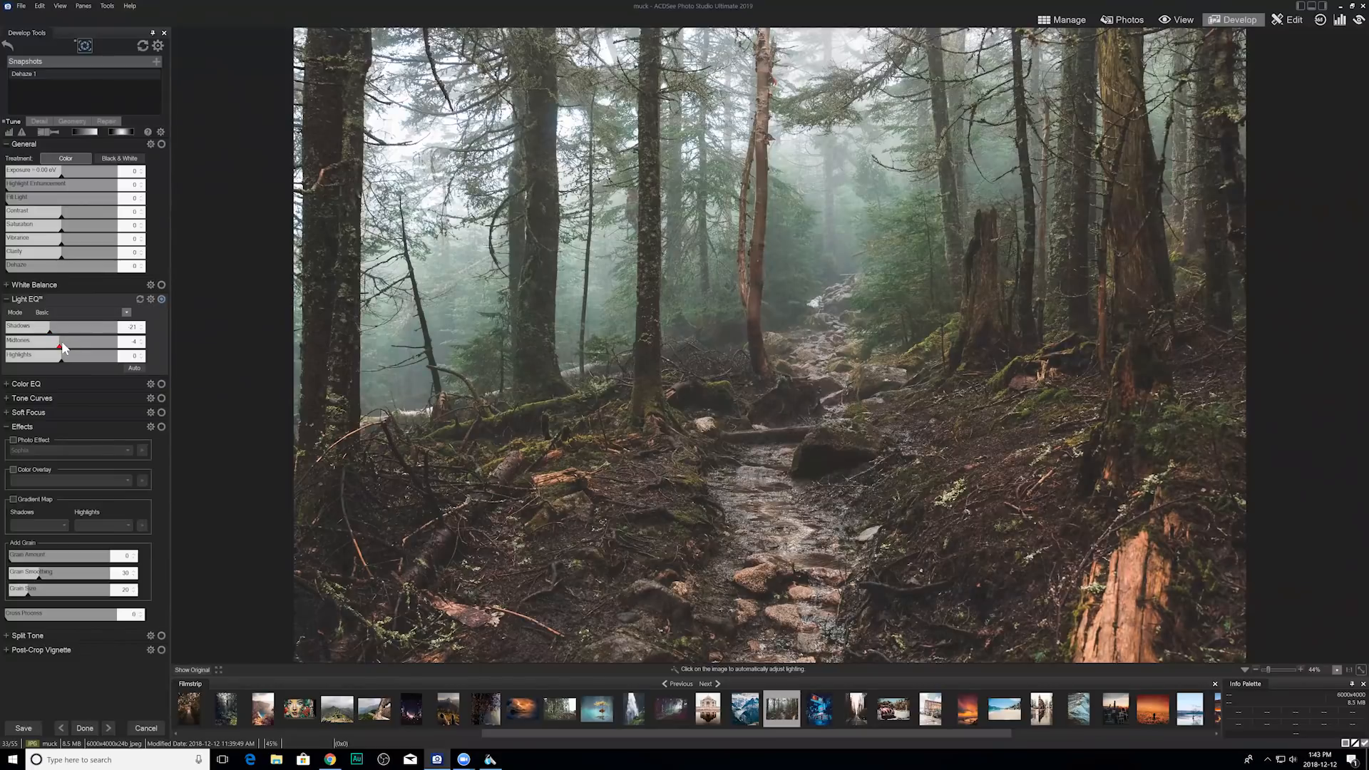
pyautogui.moveTo(61, 342); pyautogui.dragTo(55, 345)
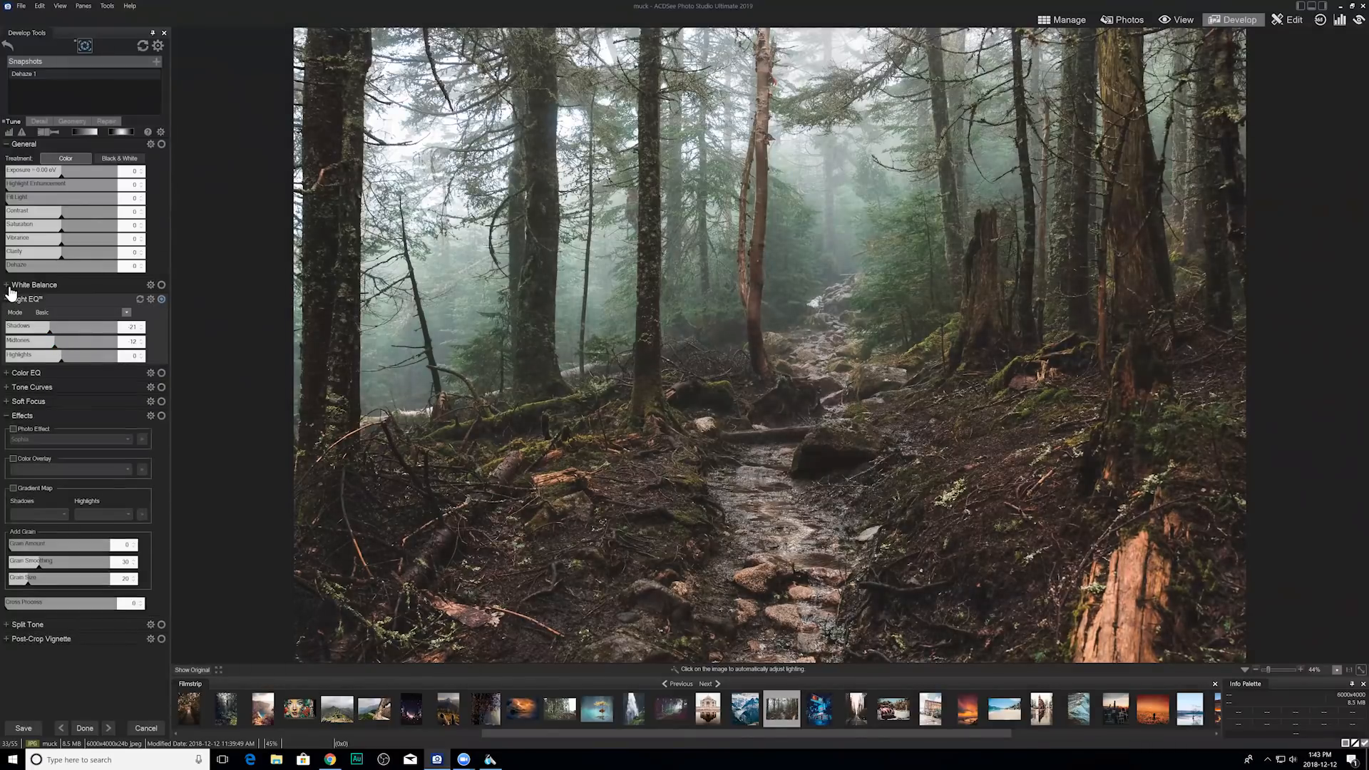
pyautogui.click(8, 302)
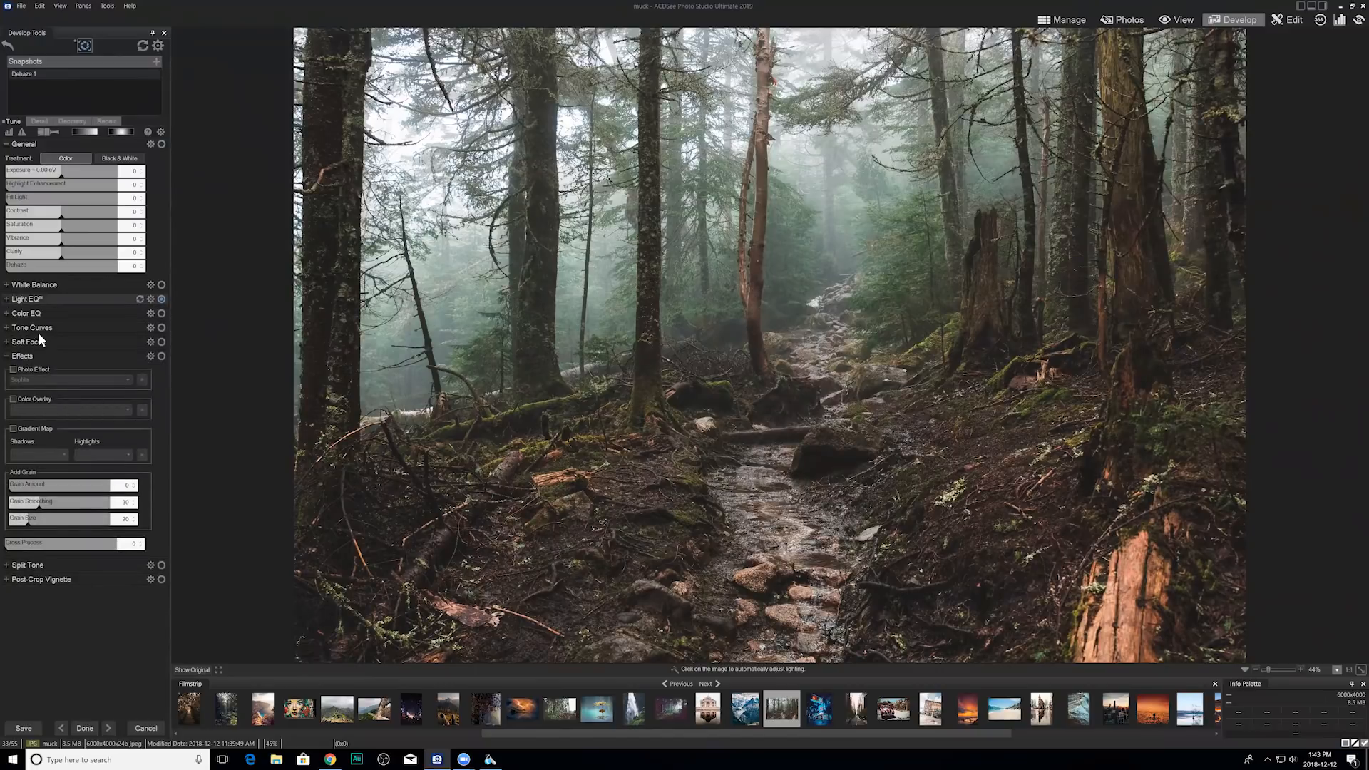
# Set the white balance temperature to 16.
pyautogui.click(7, 314)
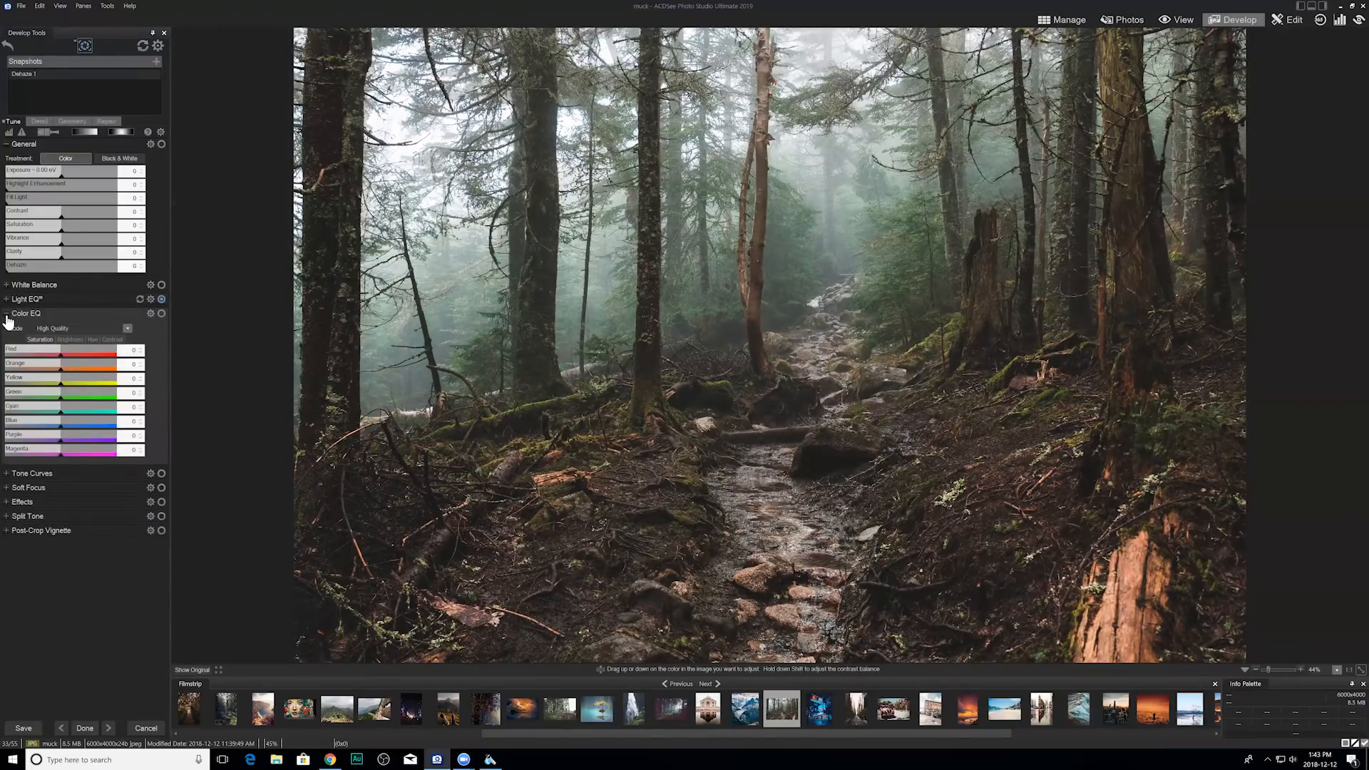
pyautogui.click(7, 313)
pyautogui.click(9, 285)
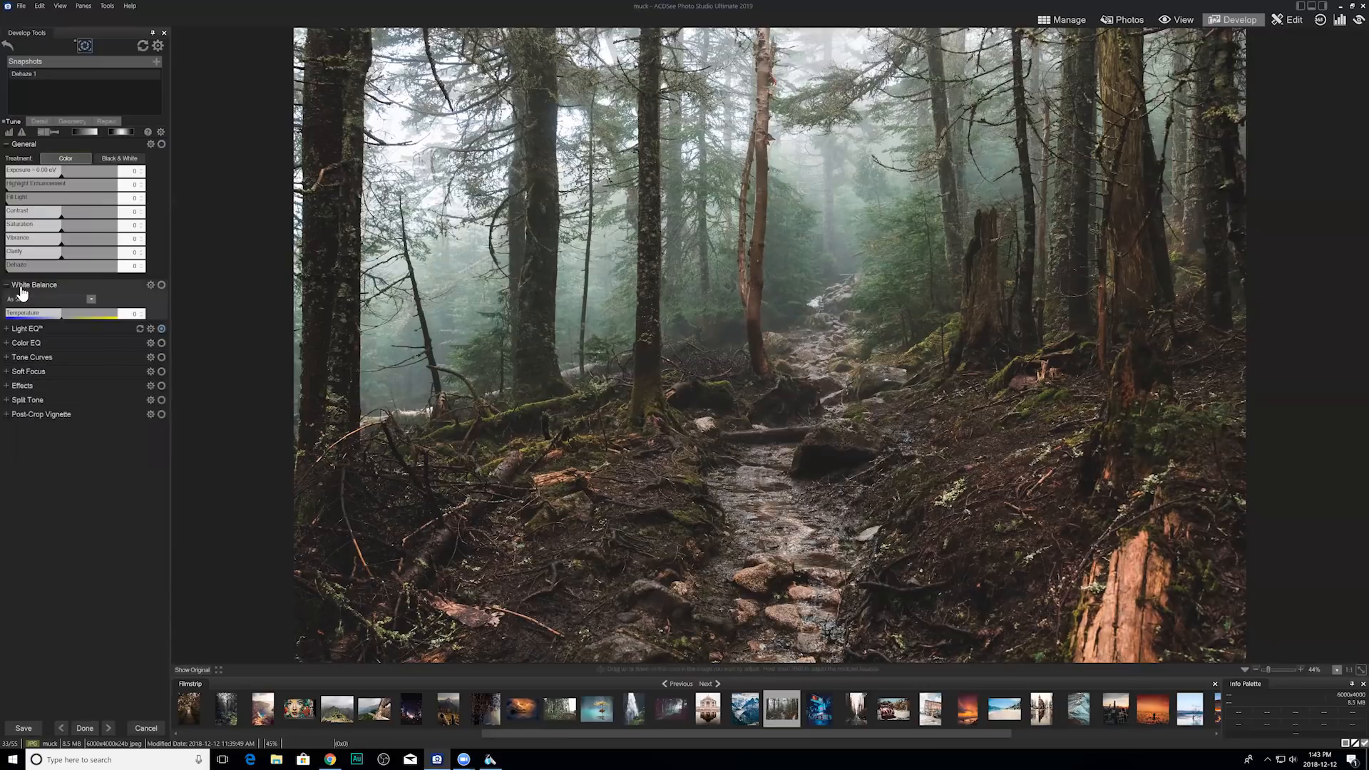
pyautogui.click(64, 318)
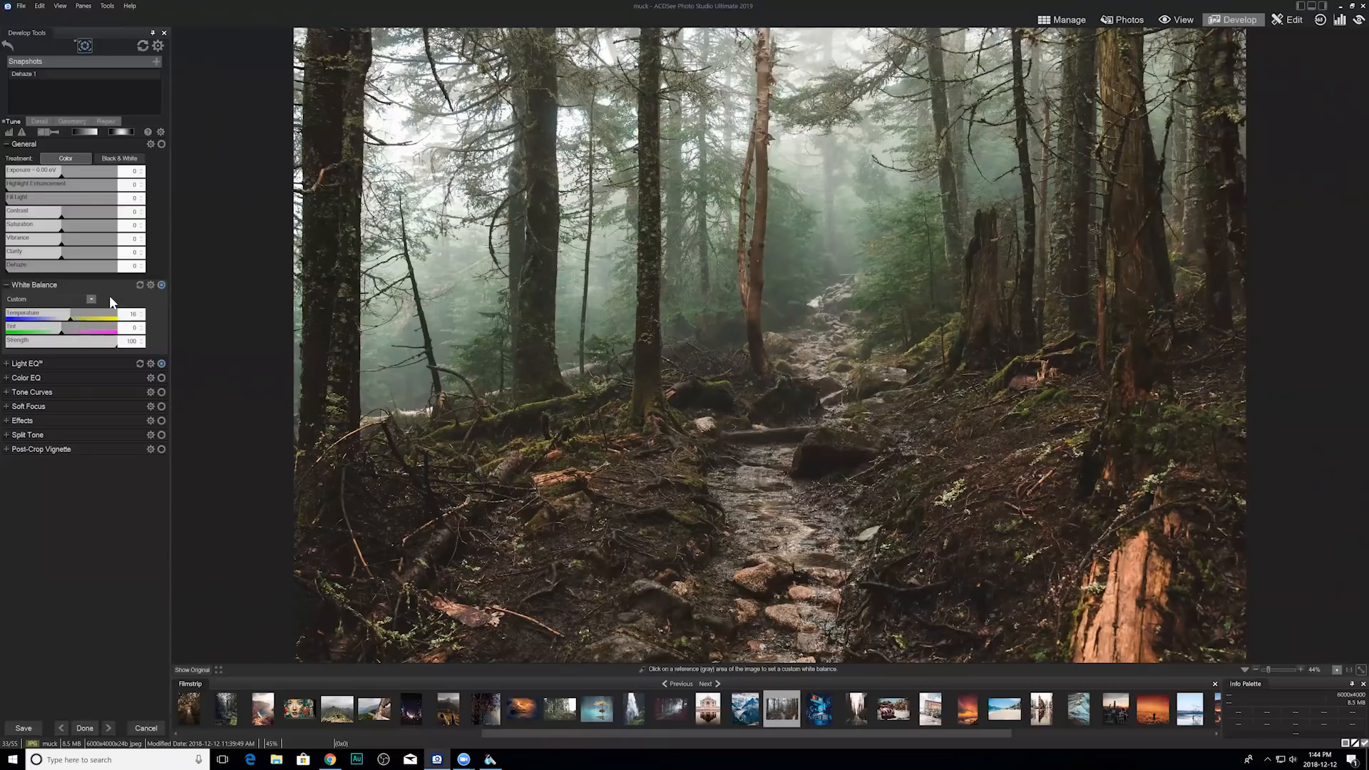
pyautogui.click(7, 284)
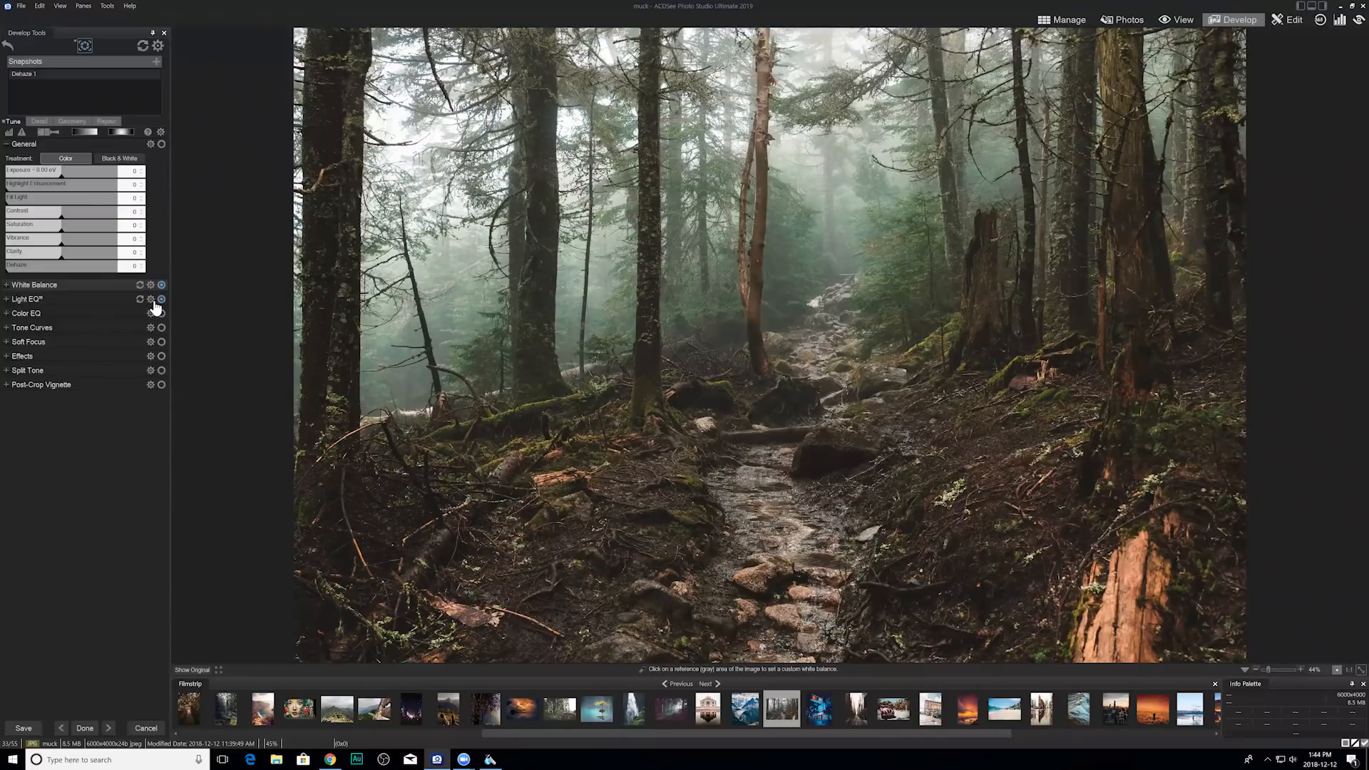
# Save the white balance and Light EQ adjustments as a snapshot named White Light 1.
pyautogui.click(156, 62)
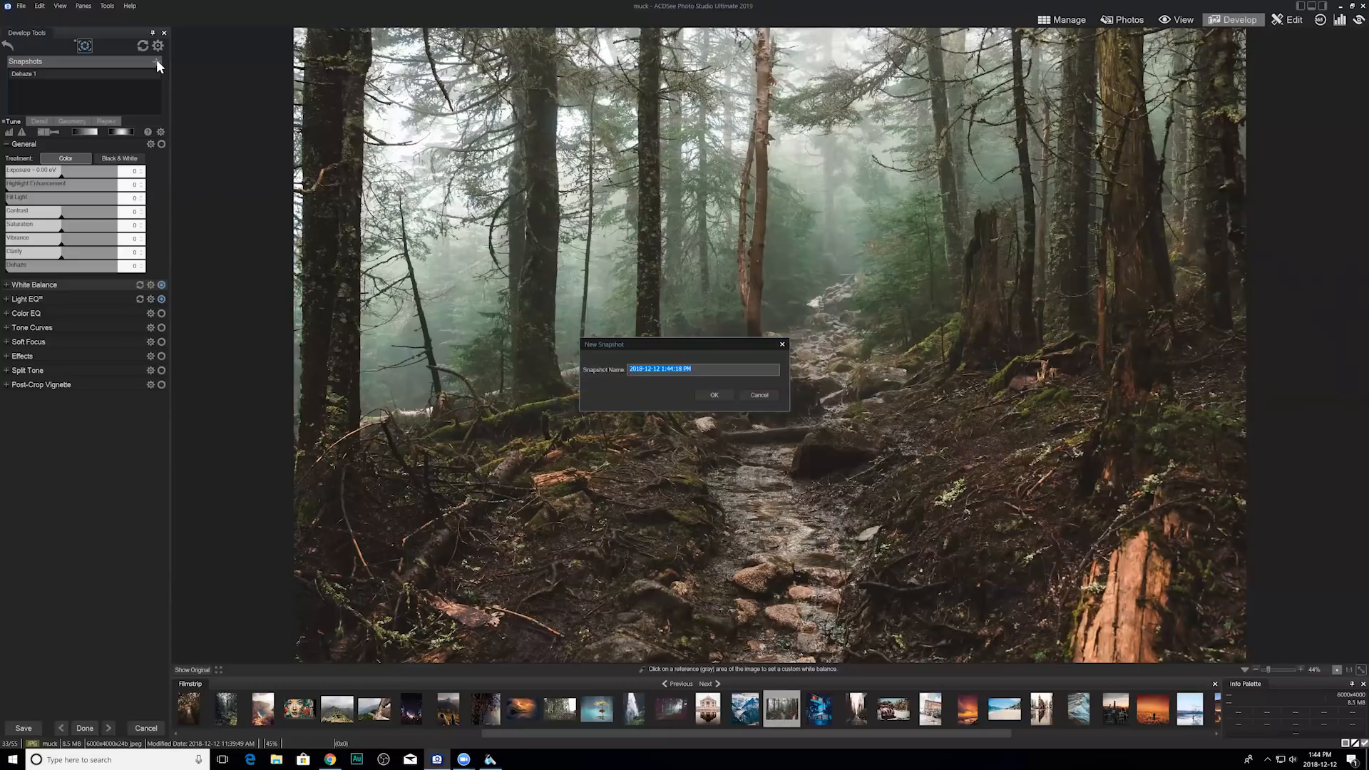
pyautogui.write('White Light 1')
pyautogui.click(717, 395)
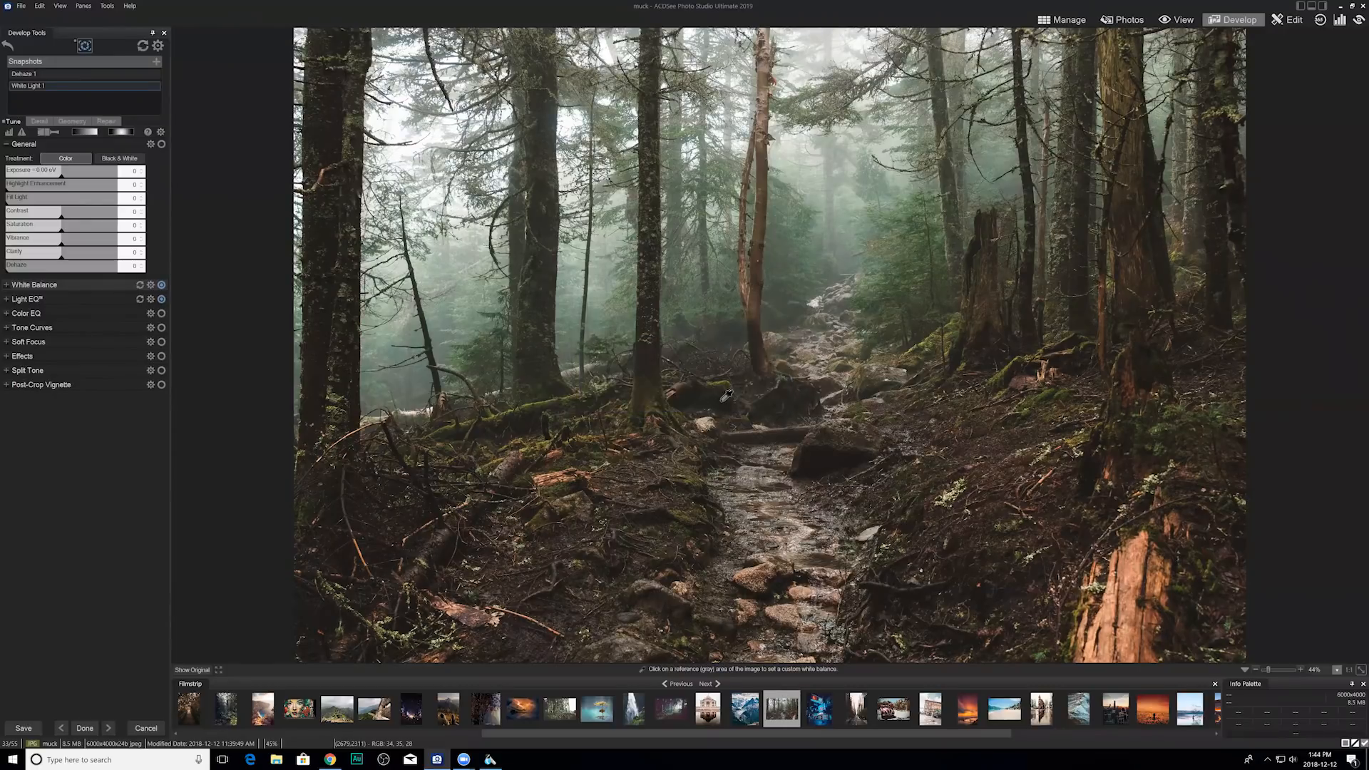
# Compare the Dehaze 1 and White Light 1 snapshots with each other and with the default settings.
pyautogui.click(46, 75)
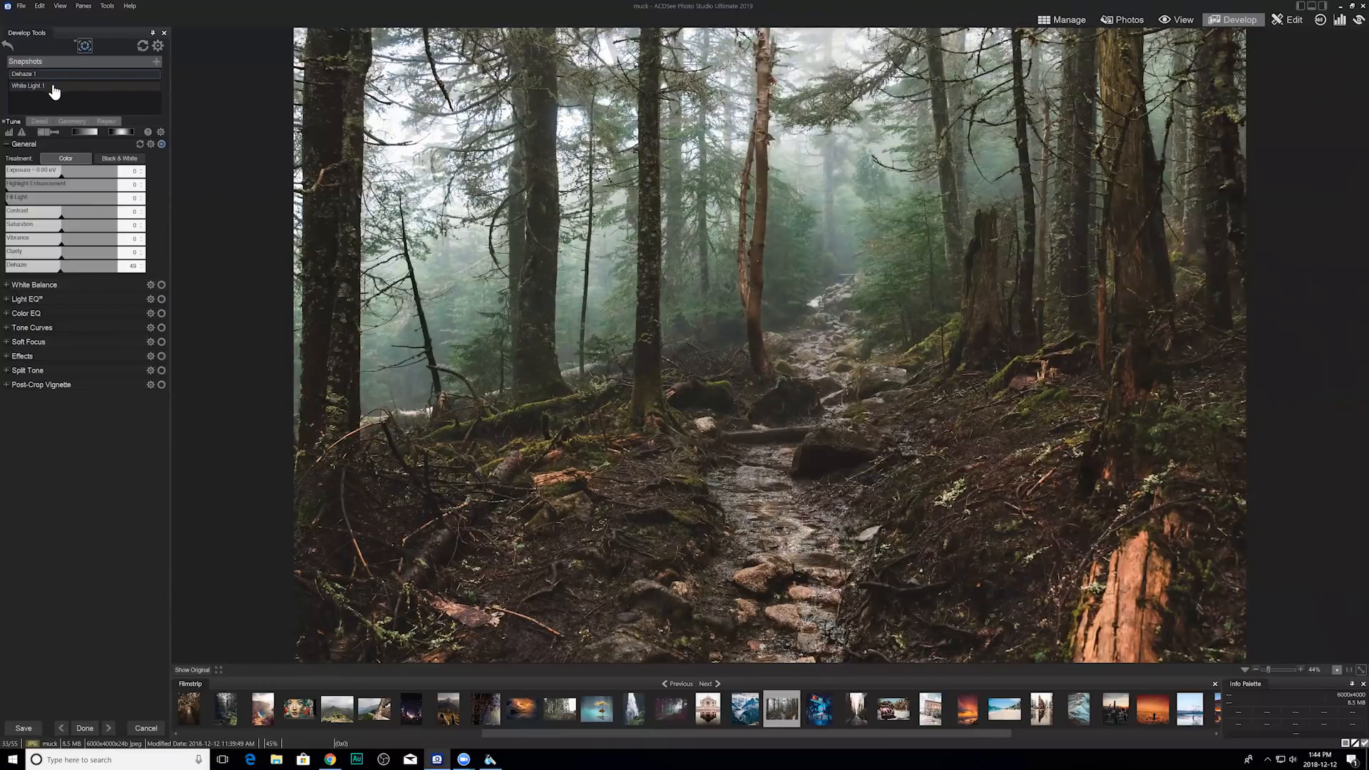
pyautogui.click(142, 47)
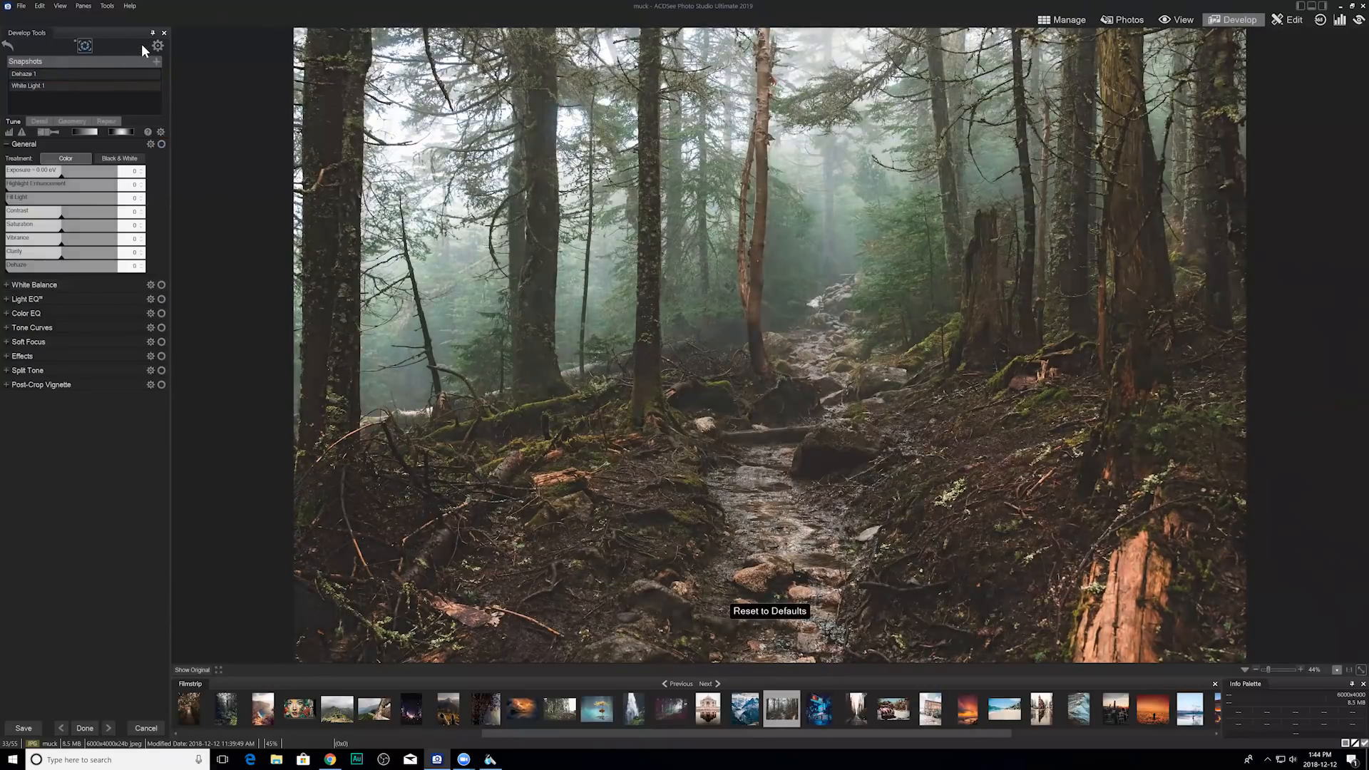
pyautogui.click(35, 86)
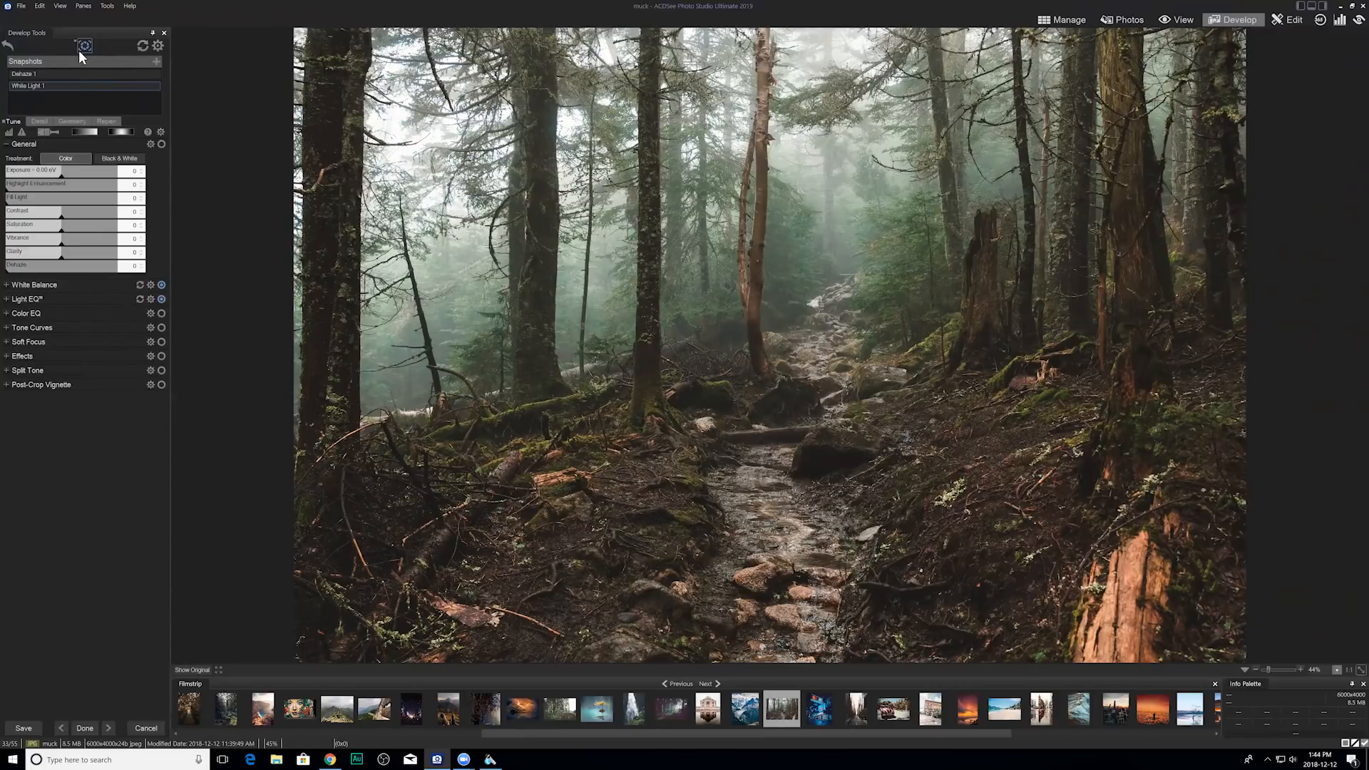
pyautogui.click(31, 75)
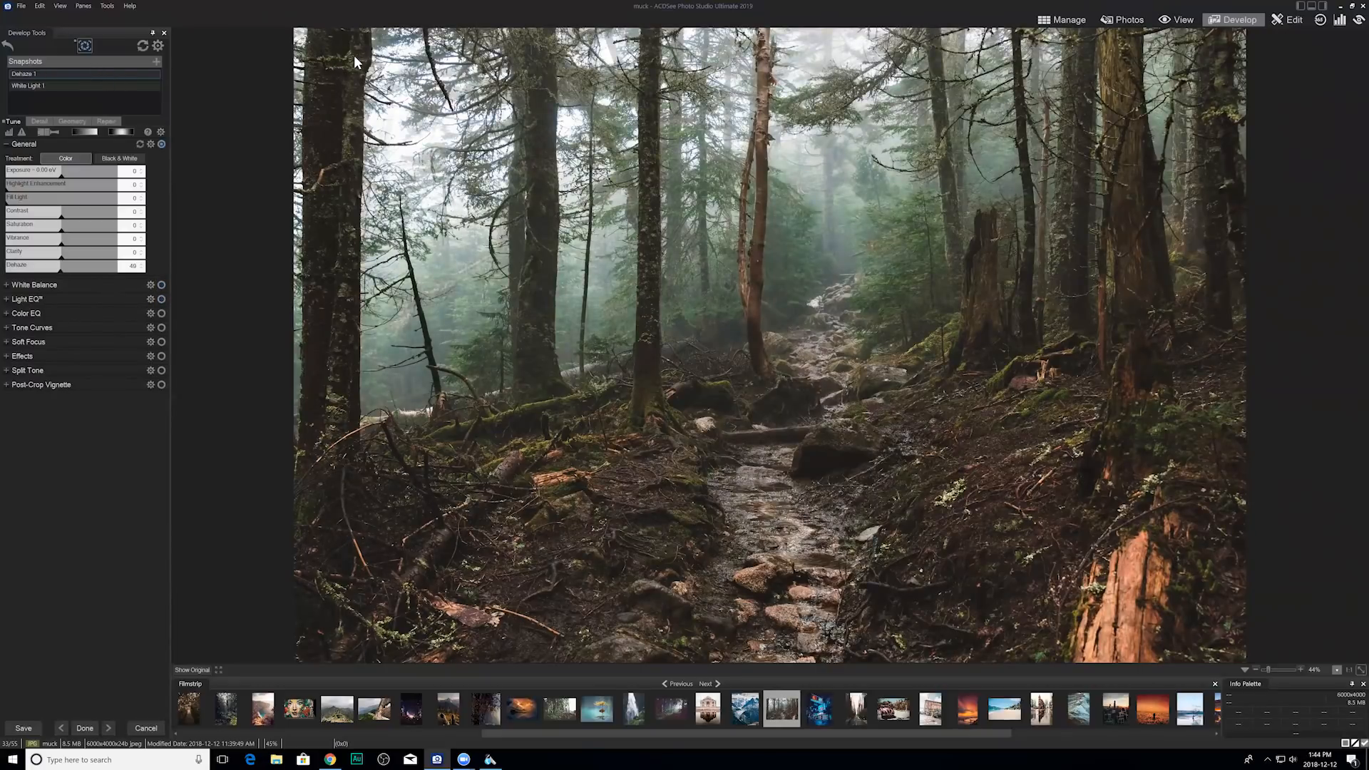
# Reset the muck photo to its default settings and return to Manage mode, discarding the changes.
pyautogui.click(145, 44)
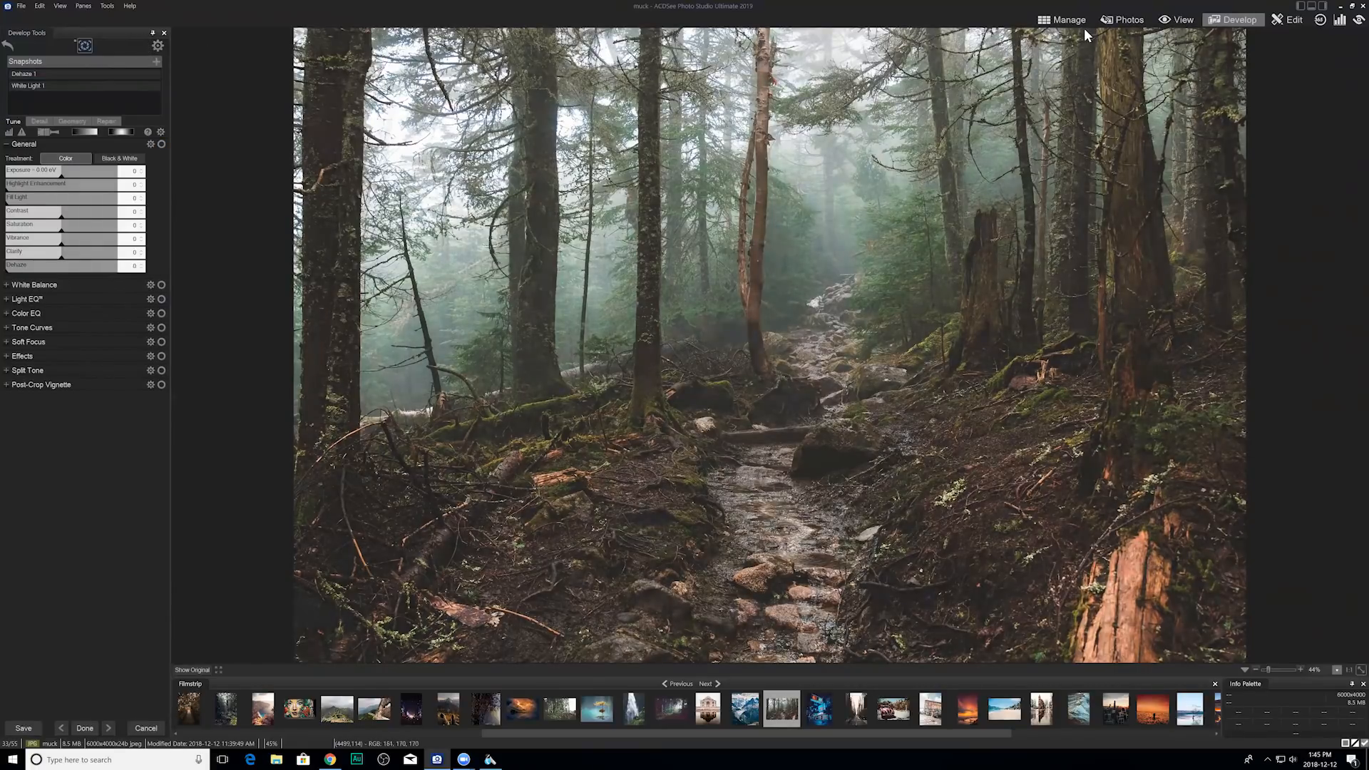
pyautogui.click(1061, 23)
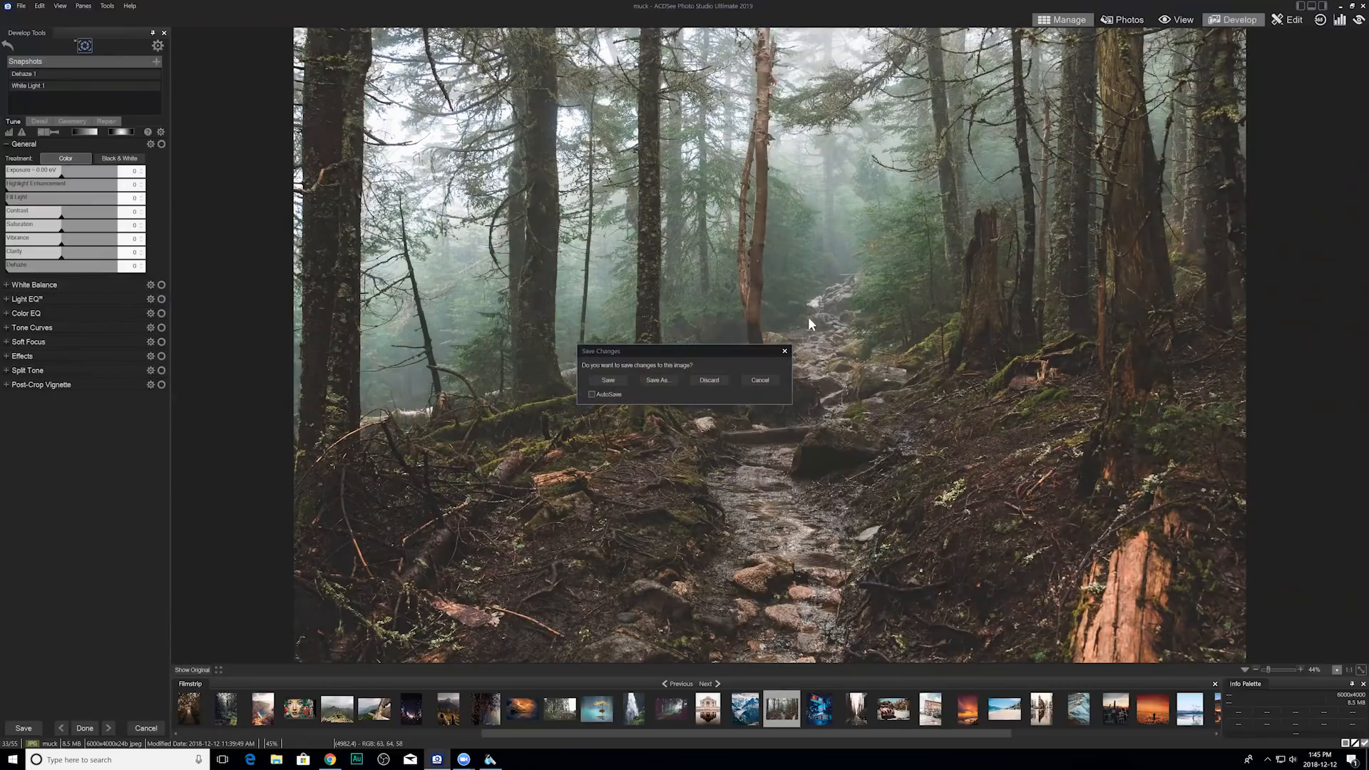
pyautogui.click(711, 382)
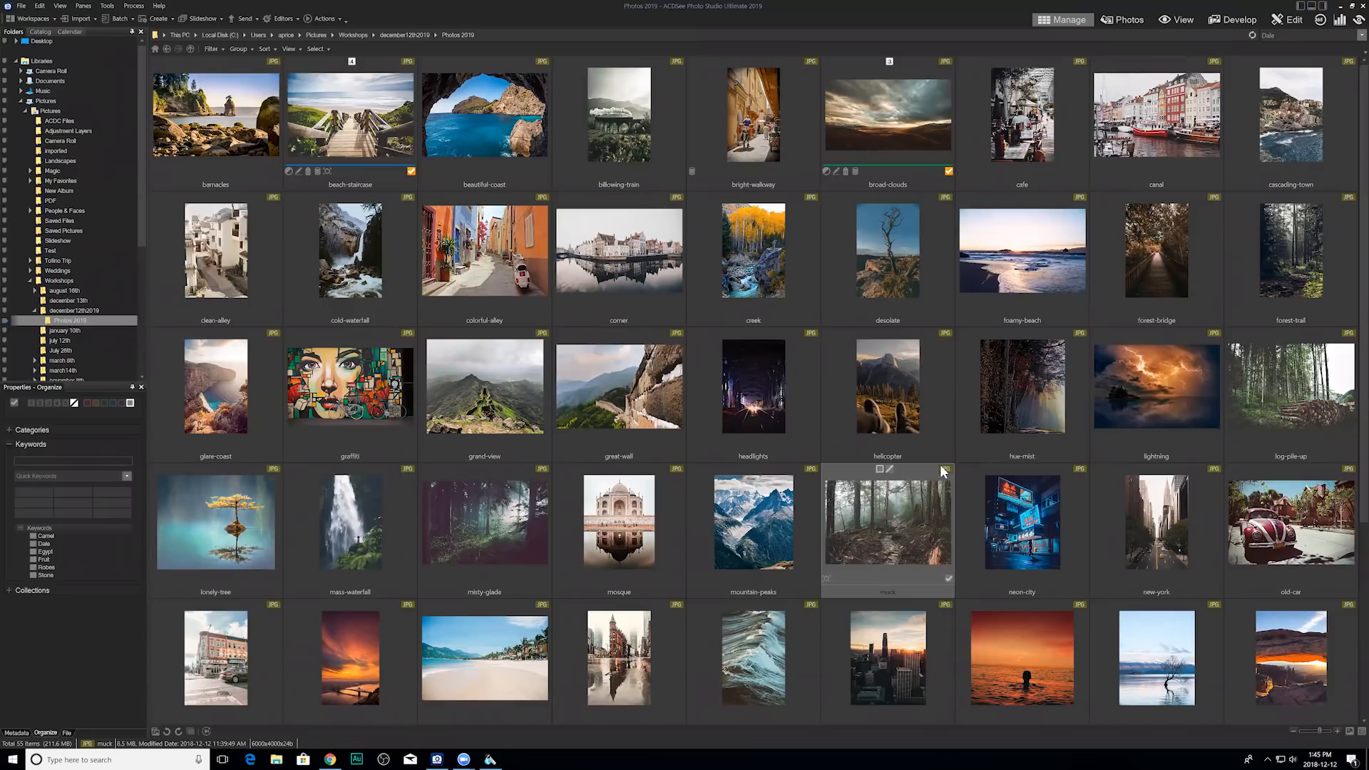
# Reopen the muck photo in Develop mode and preview its Dehaze 1 and White Light 1 snapshots.
pyautogui.click(1239, 24)
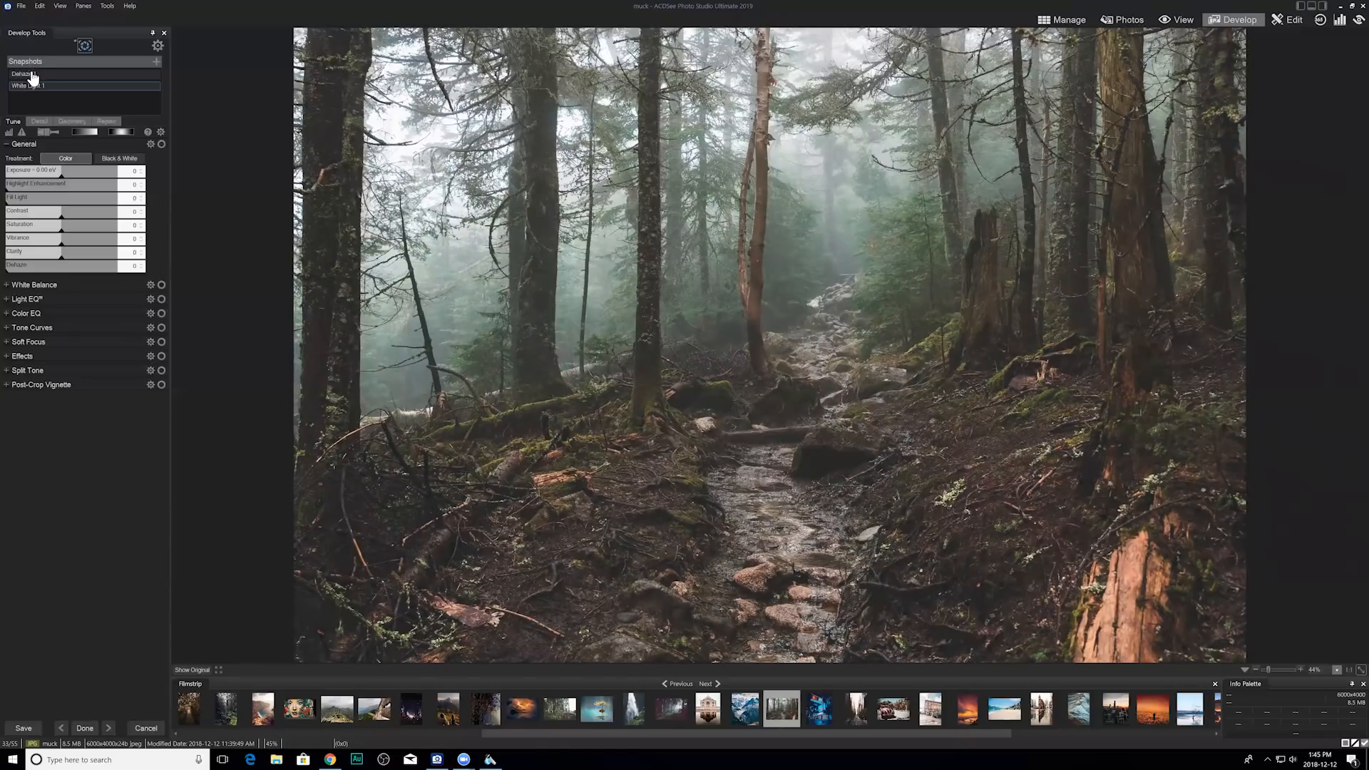
pyautogui.click(25, 74)
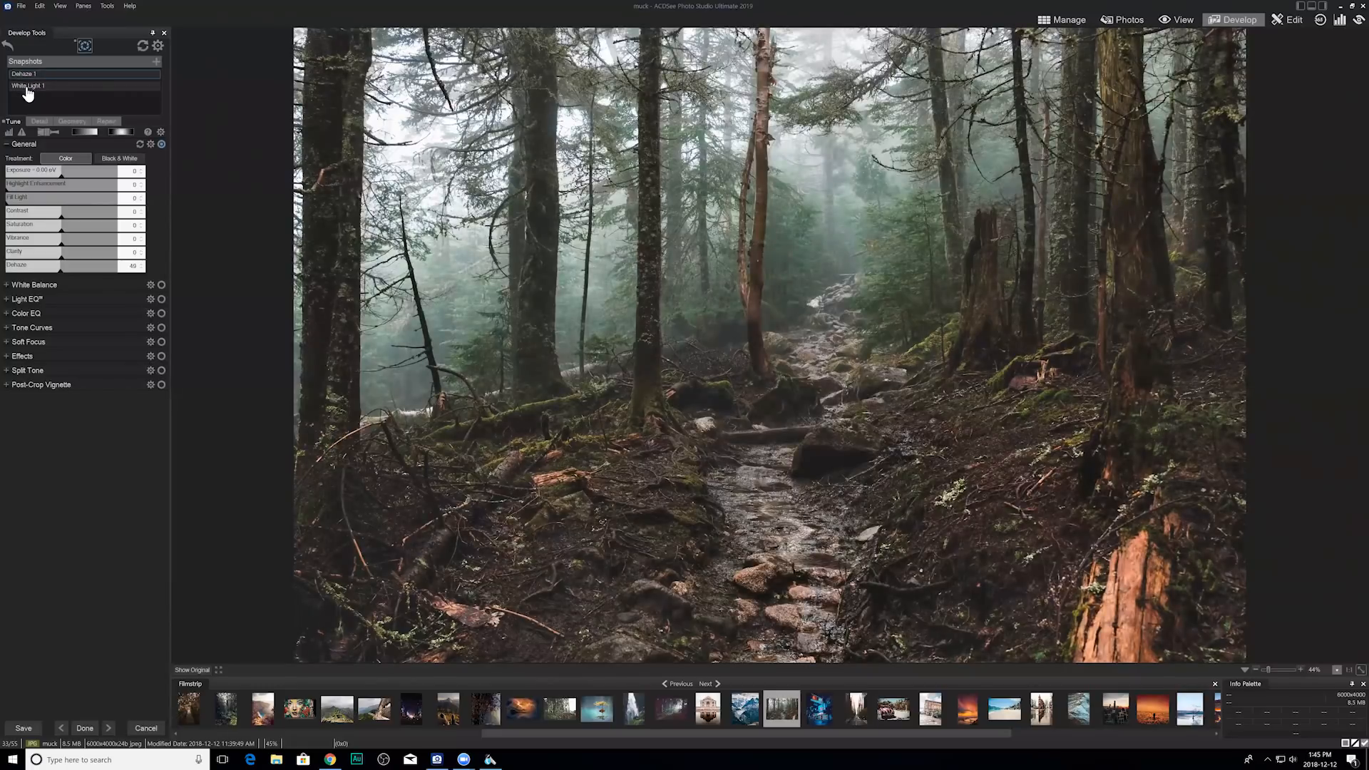
pyautogui.click(31, 86)
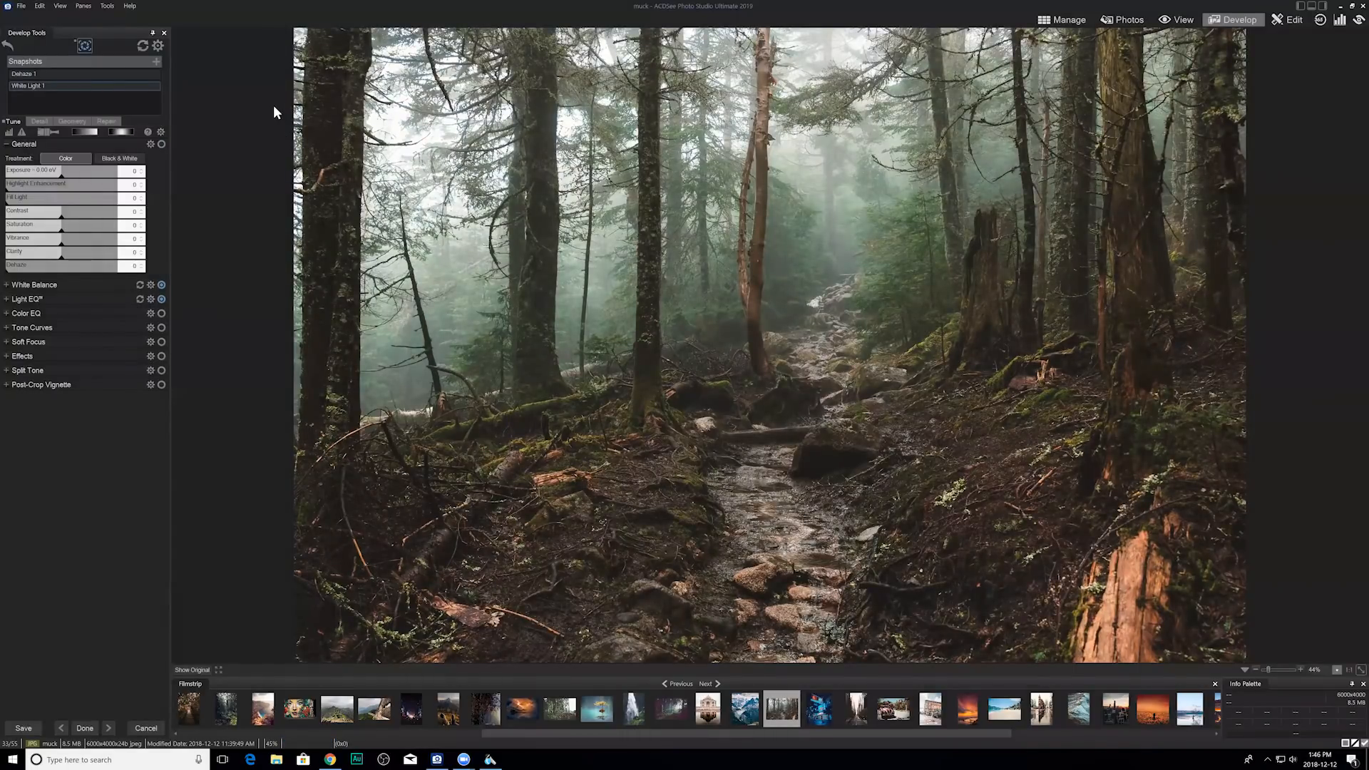
# Return to Manage mode, discarding the muck photo's changes, and check the processing options available for that photo.
pyautogui.click(1088, 27)
pyautogui.click(709, 382)
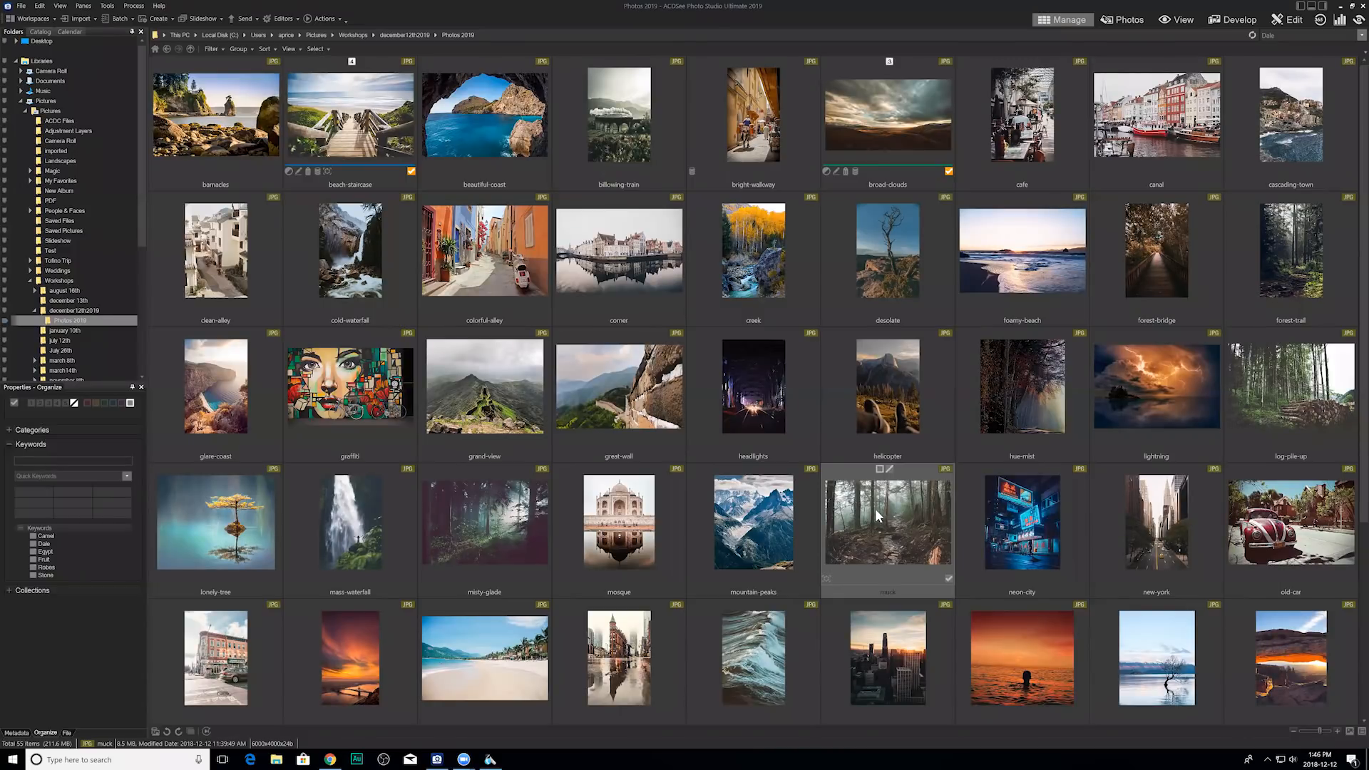
pyautogui.rightClick(913, 508)
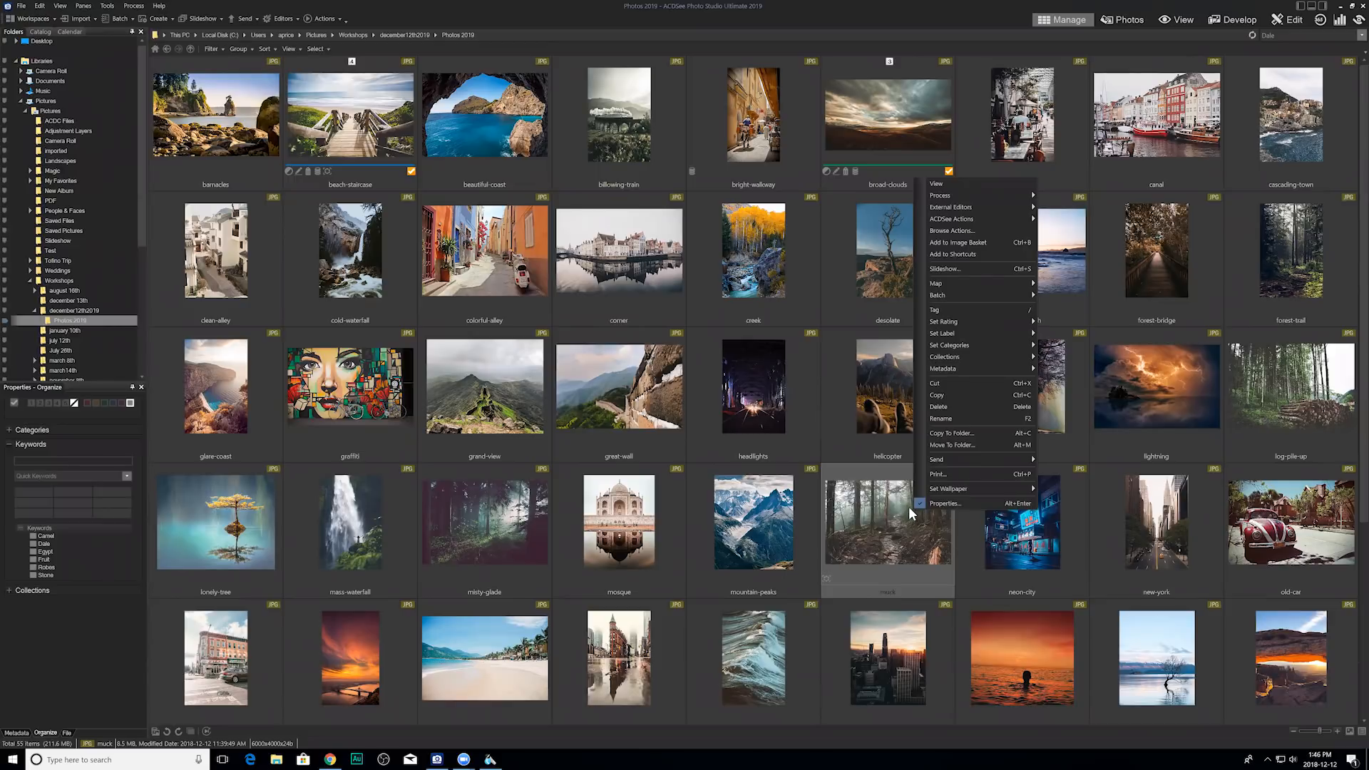
pyautogui.moveTo(955, 197)
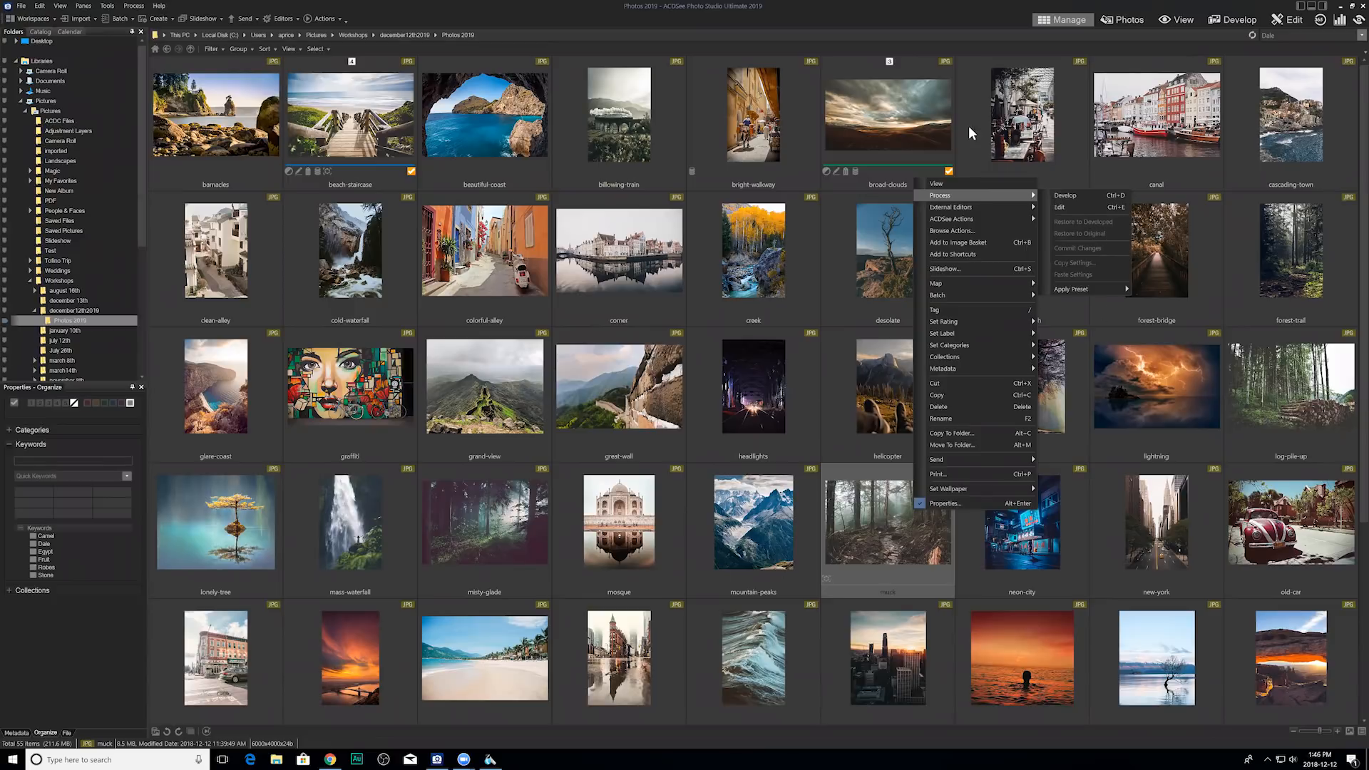
# Restore the broad-clouds photo to its original state and confirm the restoration.
pyautogui.click(897, 131)
pyautogui.rightClick(906, 130)
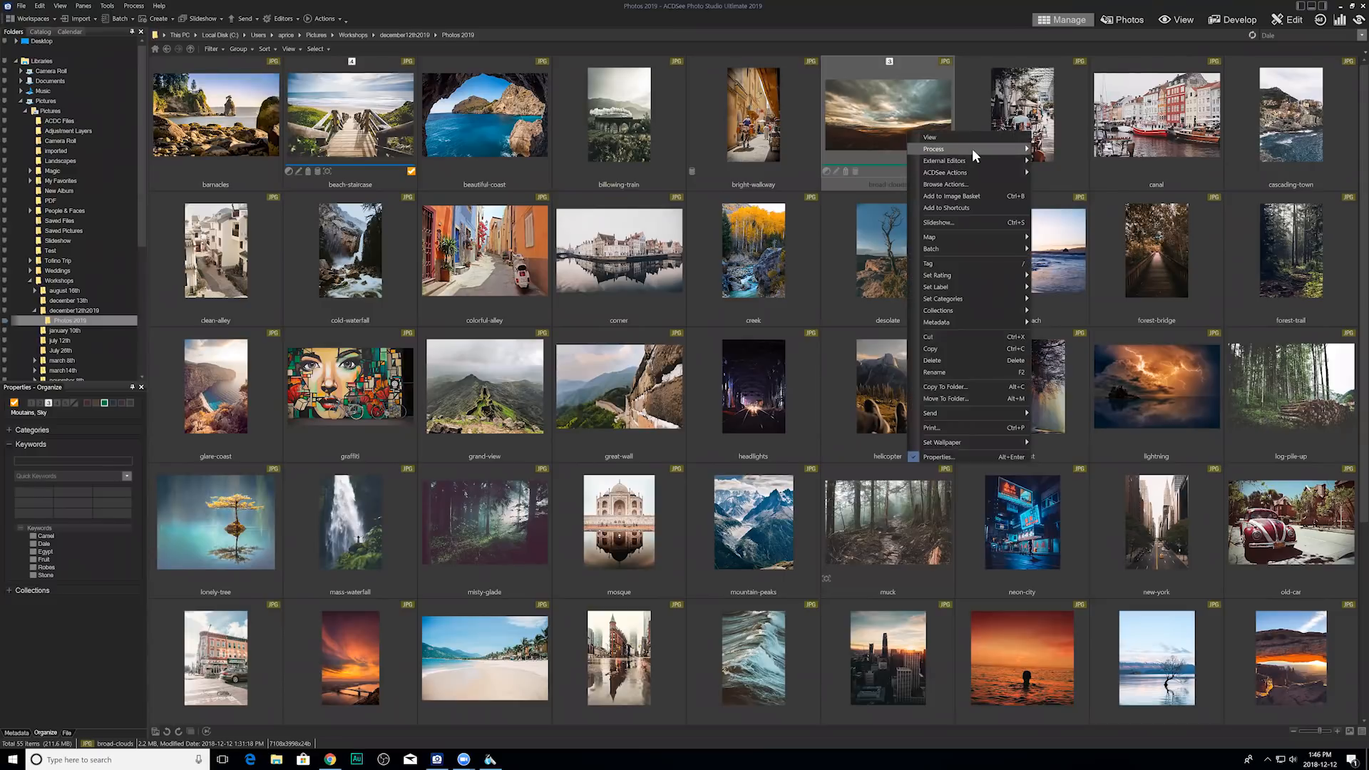
pyautogui.moveTo(972, 153)
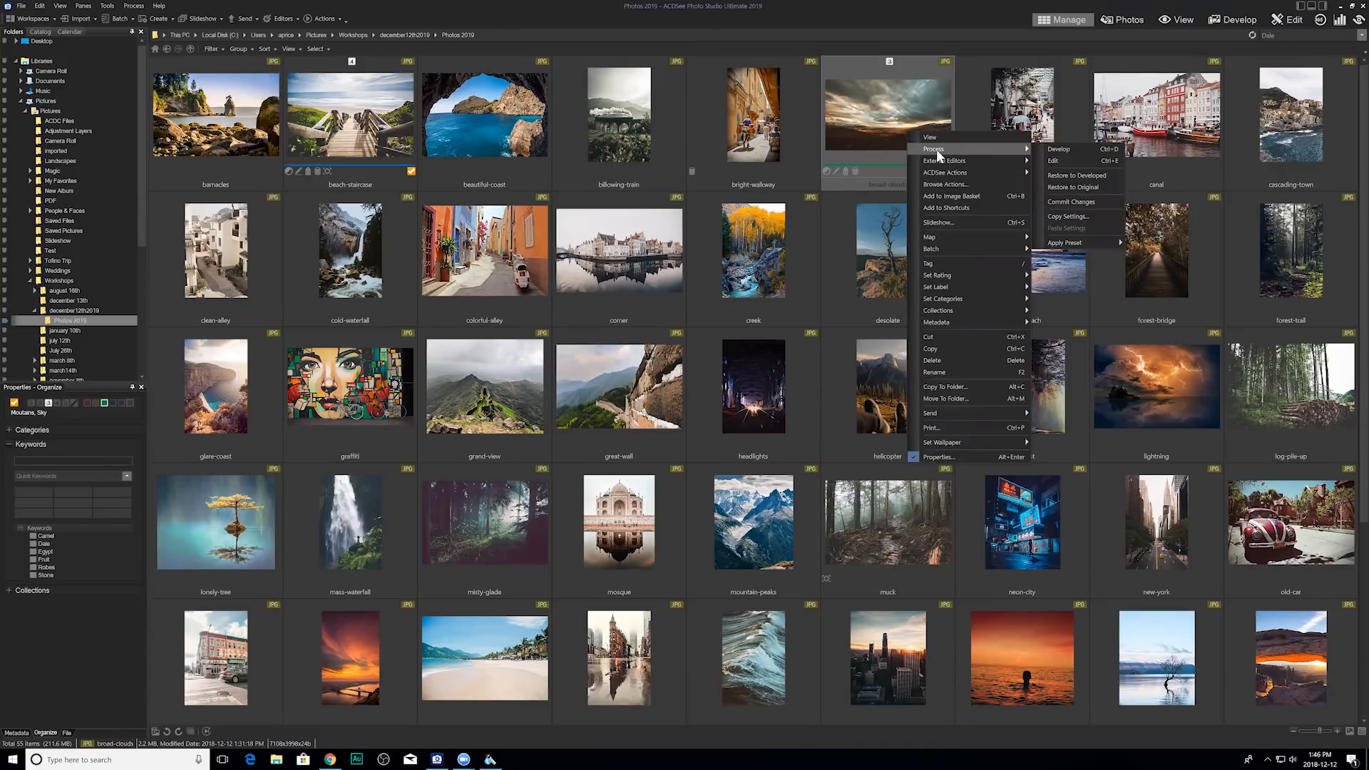
pyautogui.click(1092, 185)
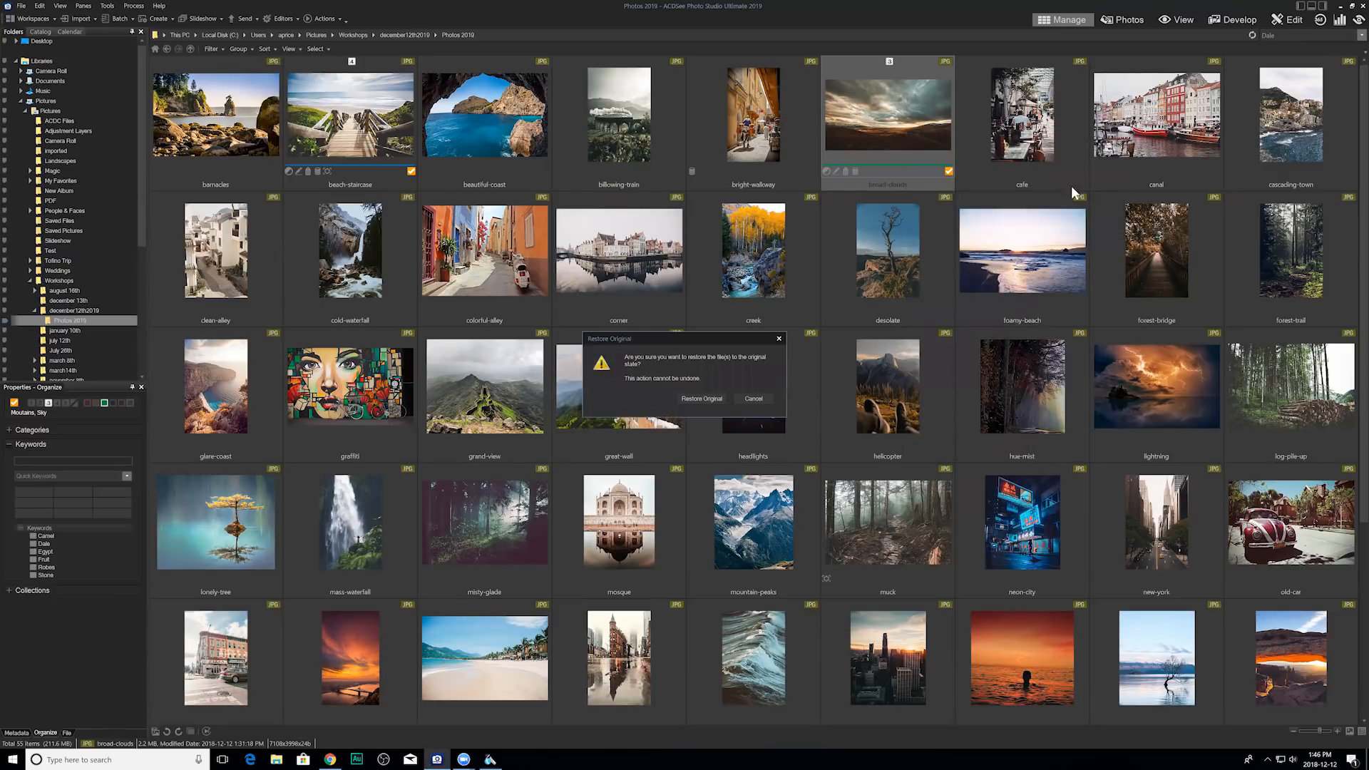
pyautogui.click(705, 397)
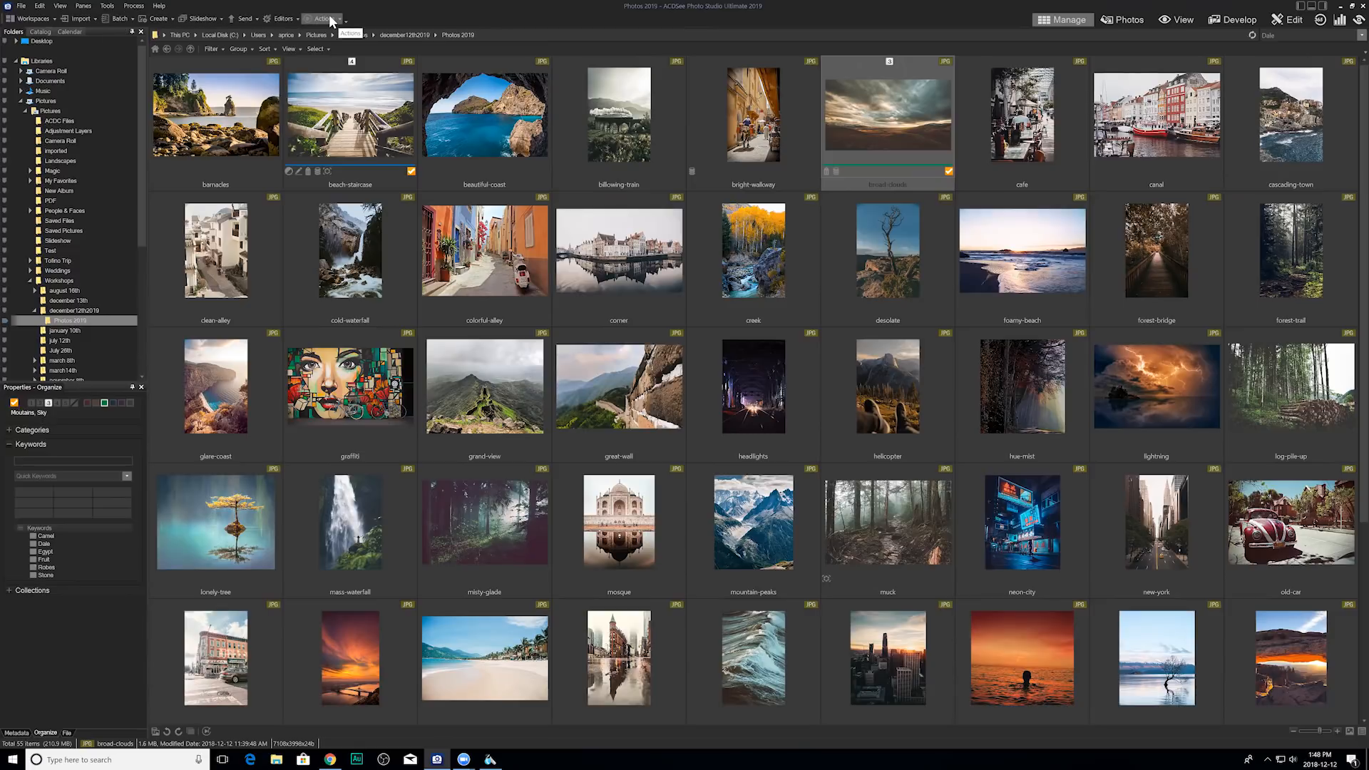
# Batch rotate the broad-clouds, cafe and canal photos a quarter turn clockwise, applying the rotation to all selected images.
pyautogui.click(116, 20)
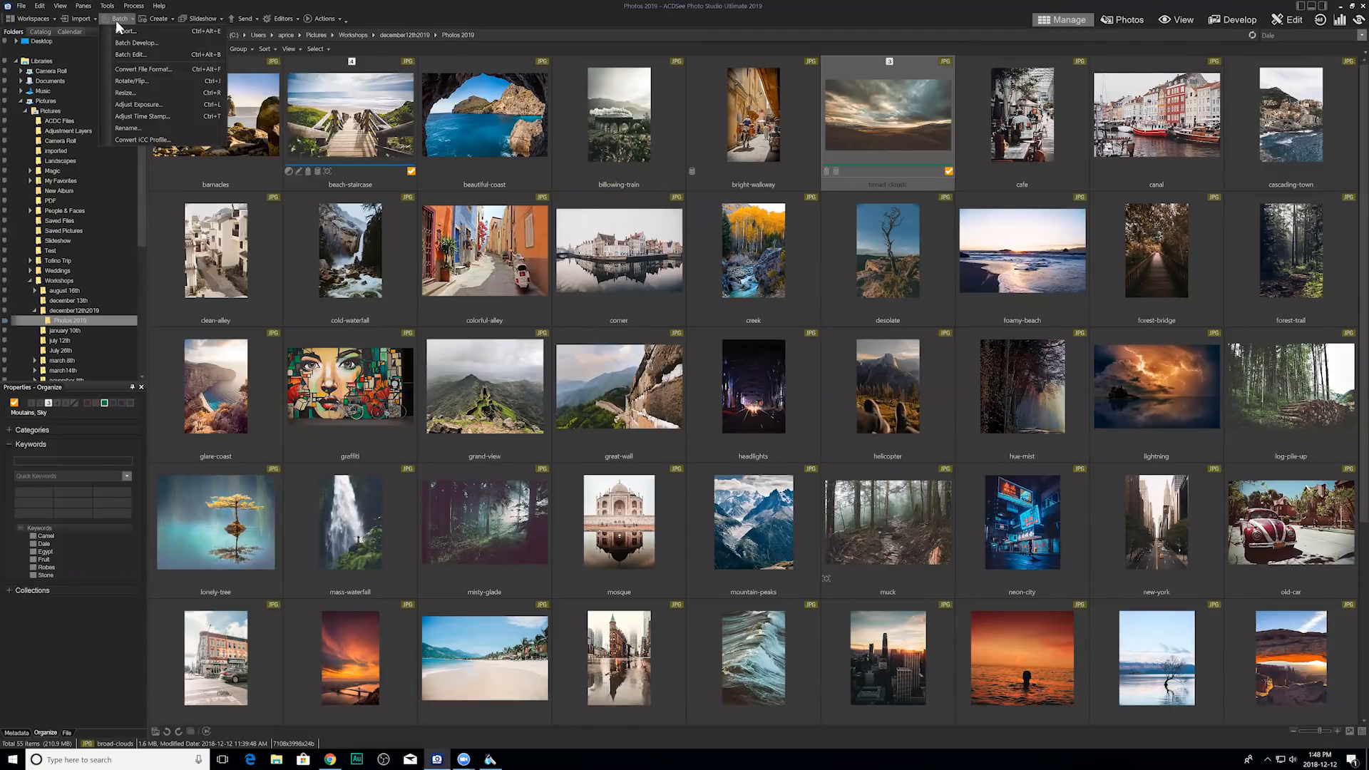
pyautogui.moveTo(137, 18)
pyautogui.click(907, 129)
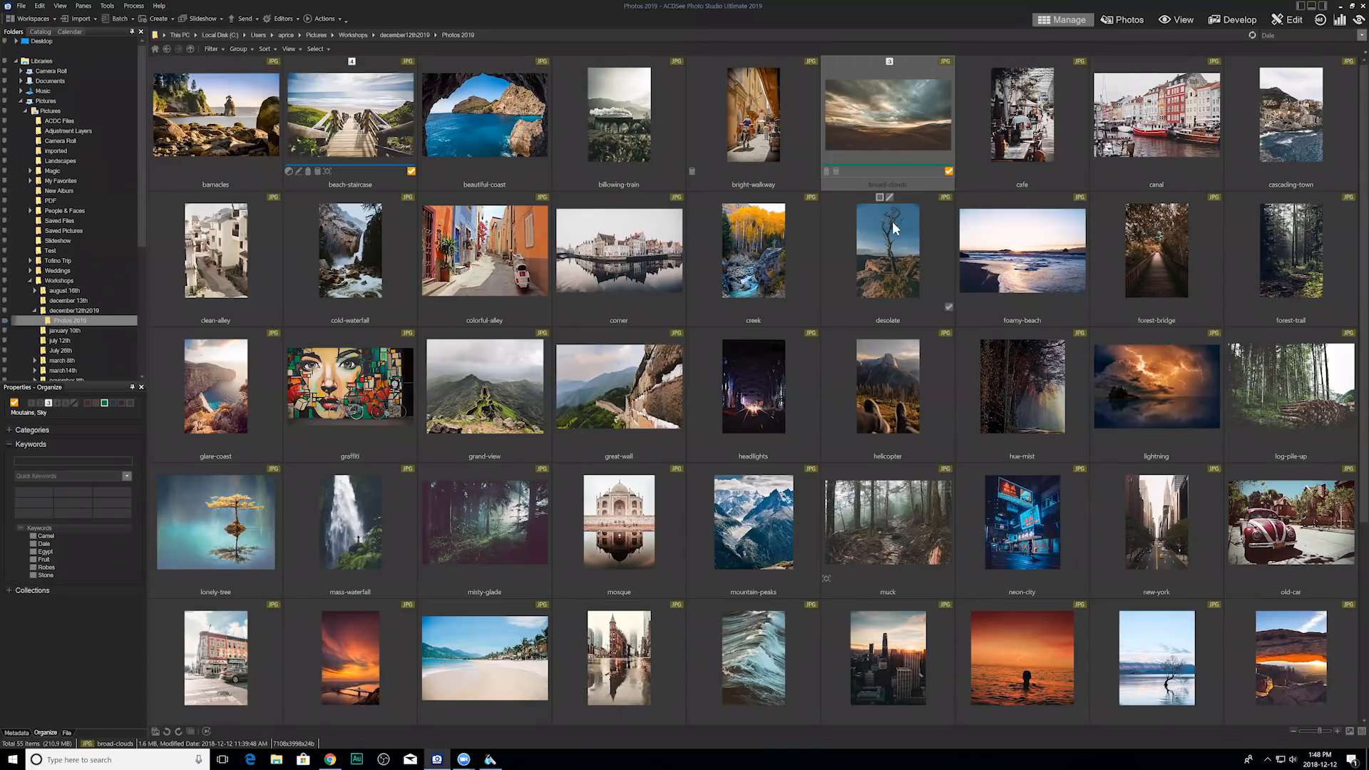
pyautogui.keyDown('shift'); pyautogui.click(1160, 139); pyautogui.keyUp('shift')
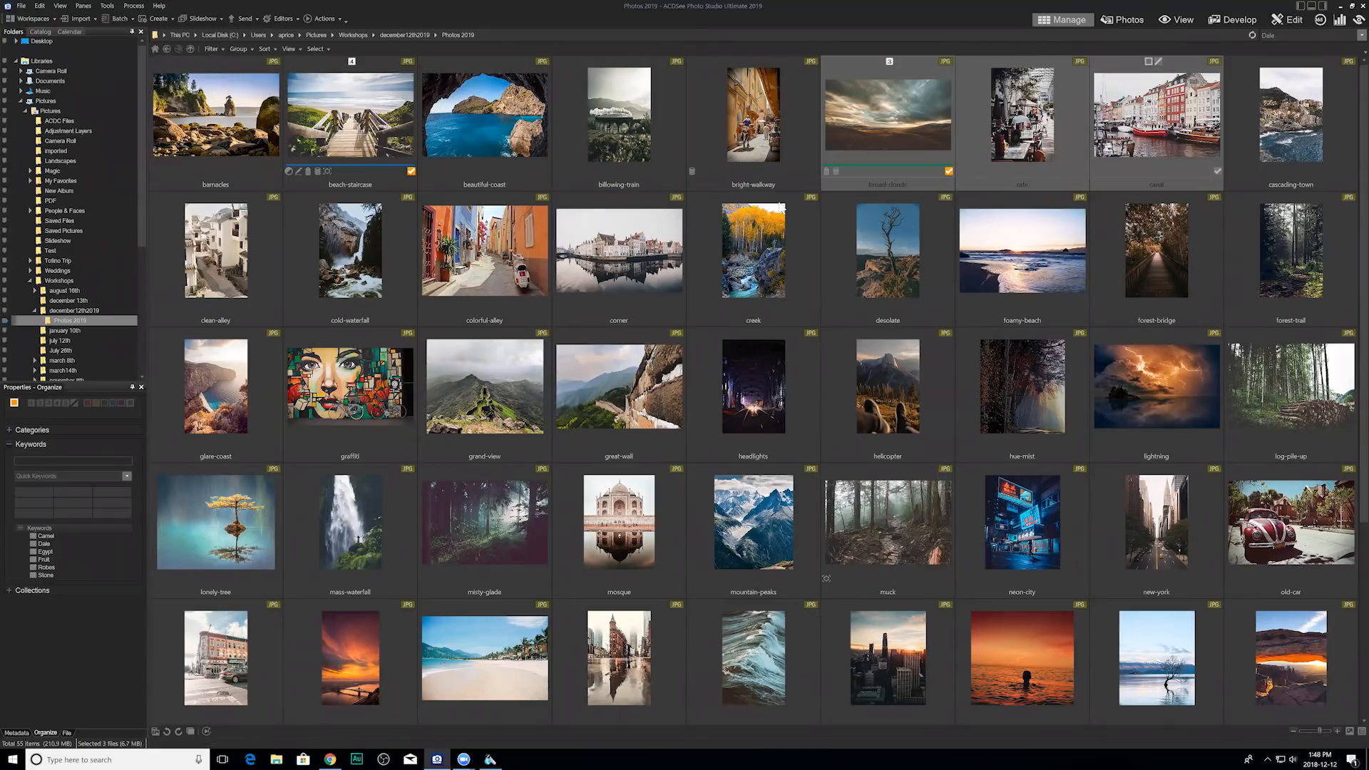
pyautogui.click(107, 19)
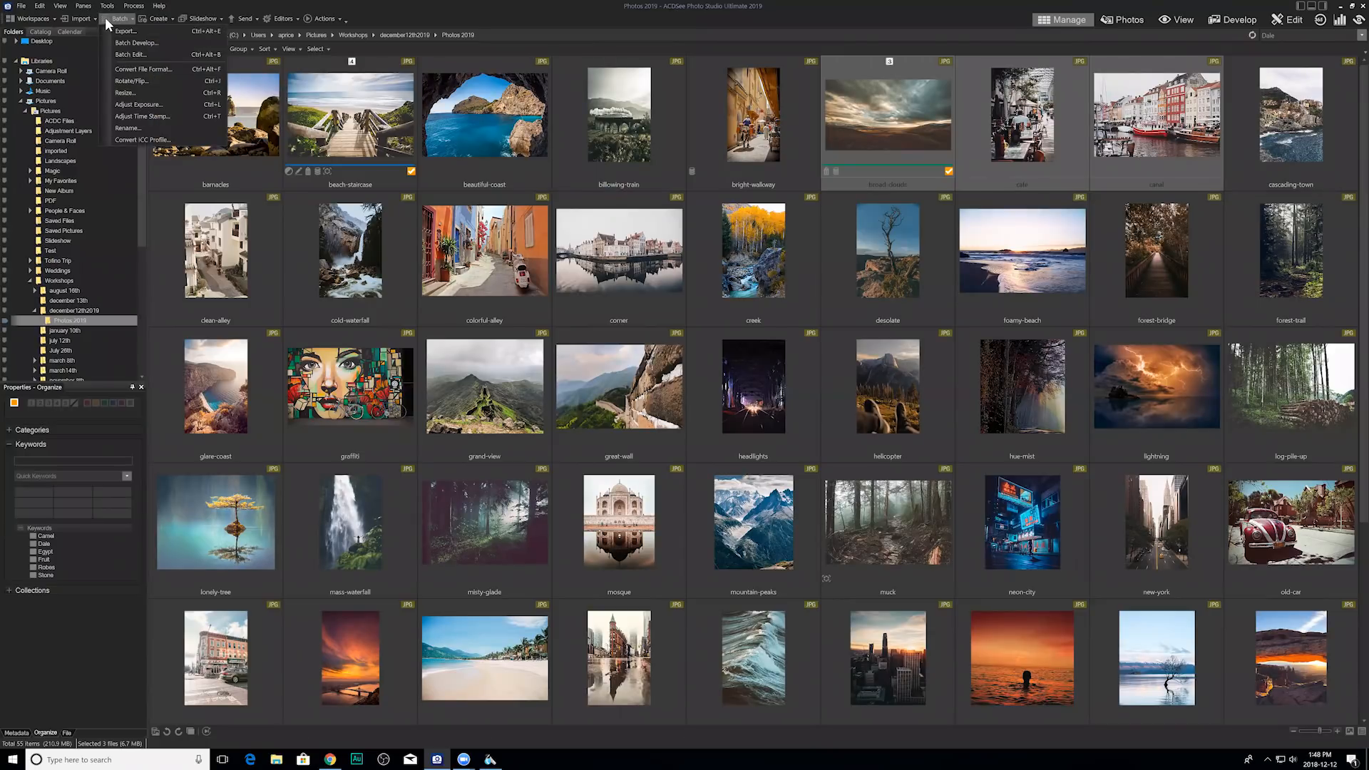
pyautogui.click(134, 81)
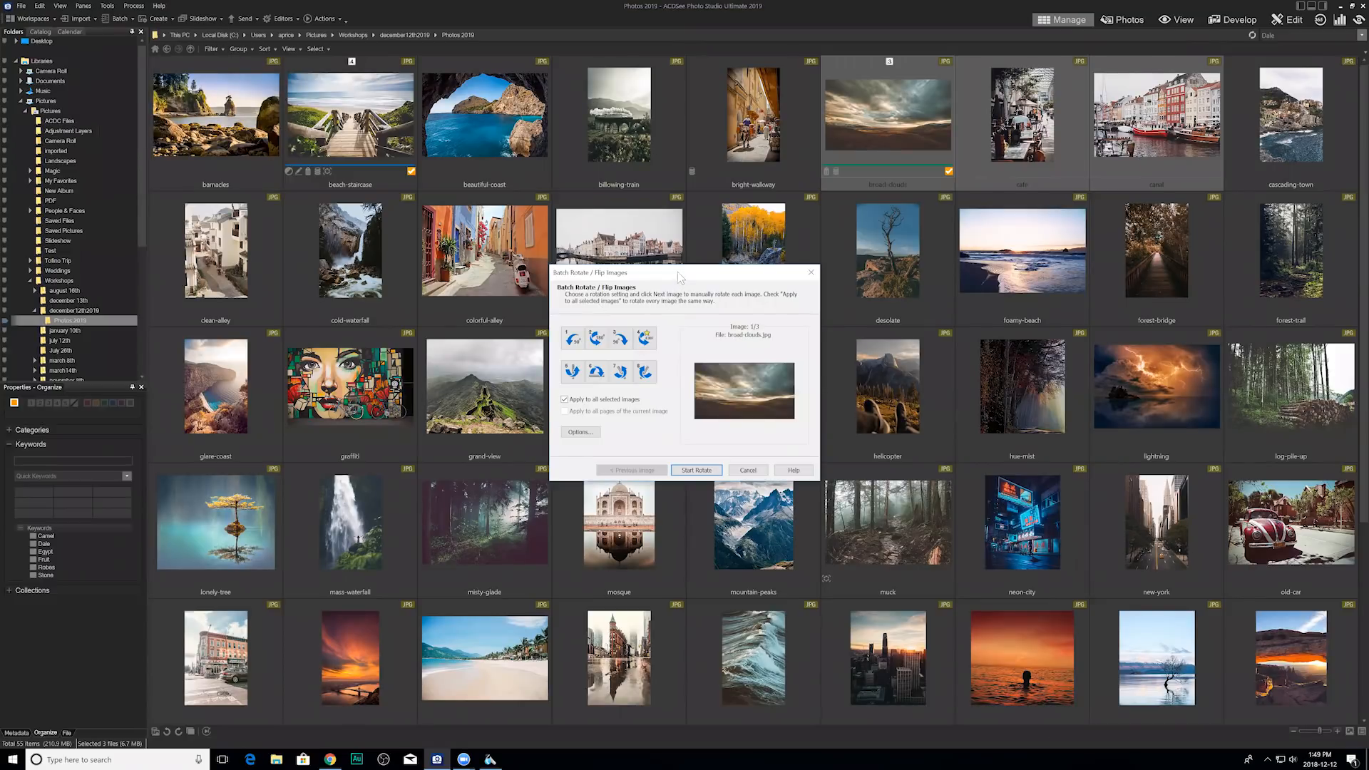
pyautogui.moveTo(677, 272); pyautogui.dragTo(673, 218)
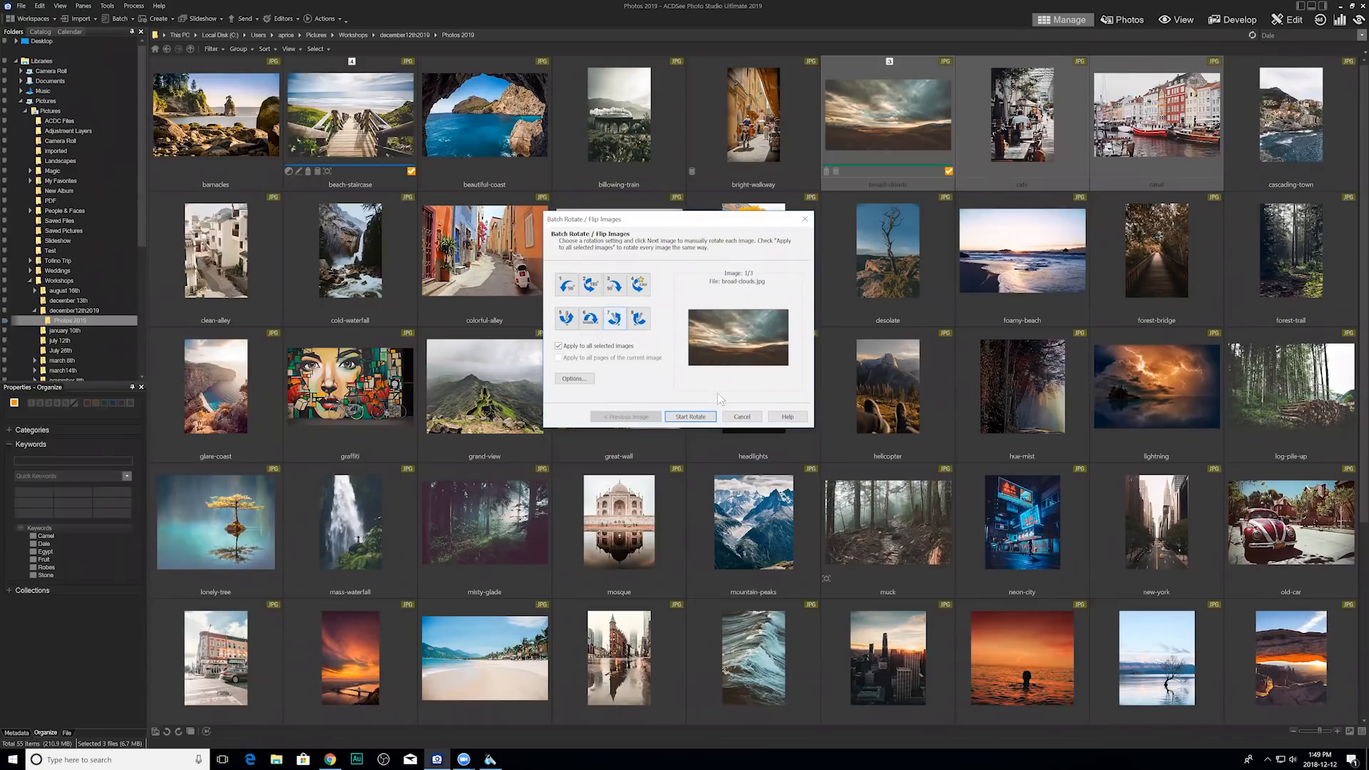
pyautogui.click(615, 286)
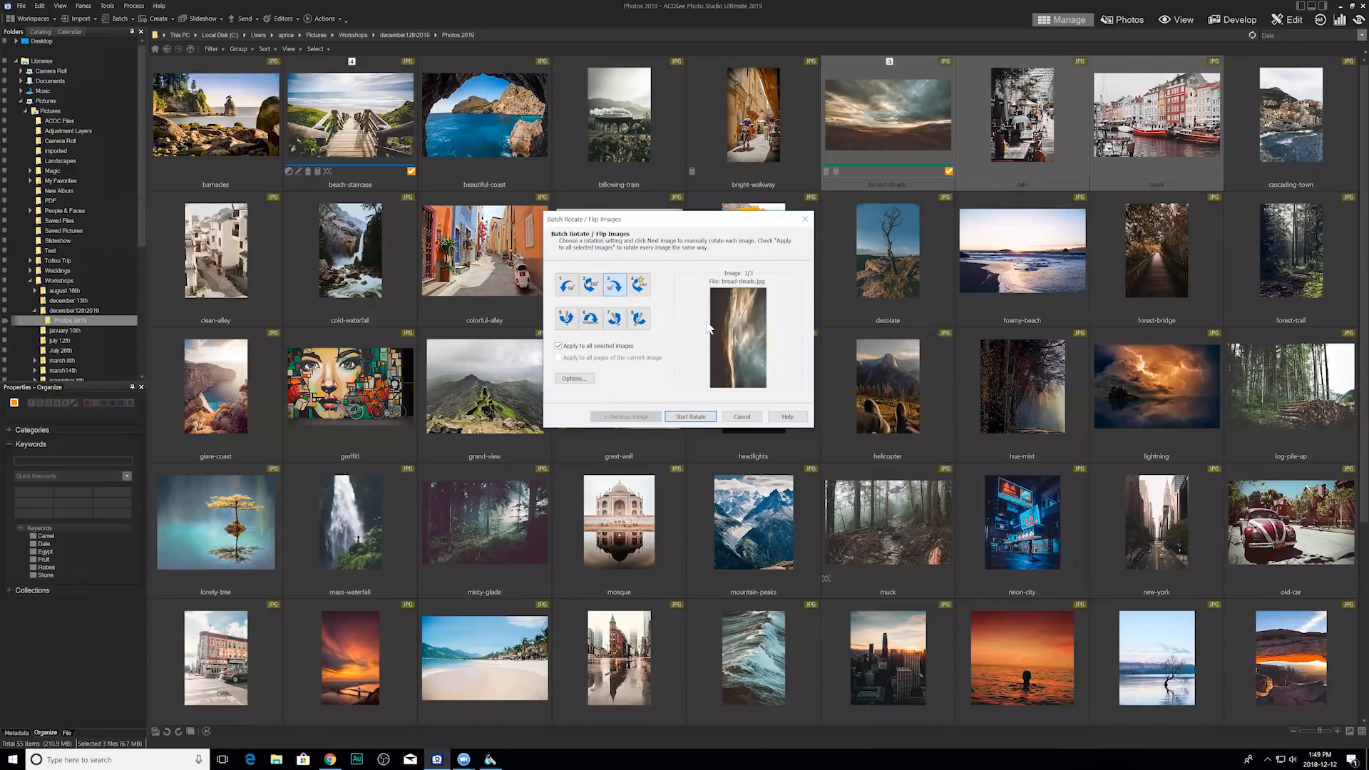
pyautogui.click(689, 417)
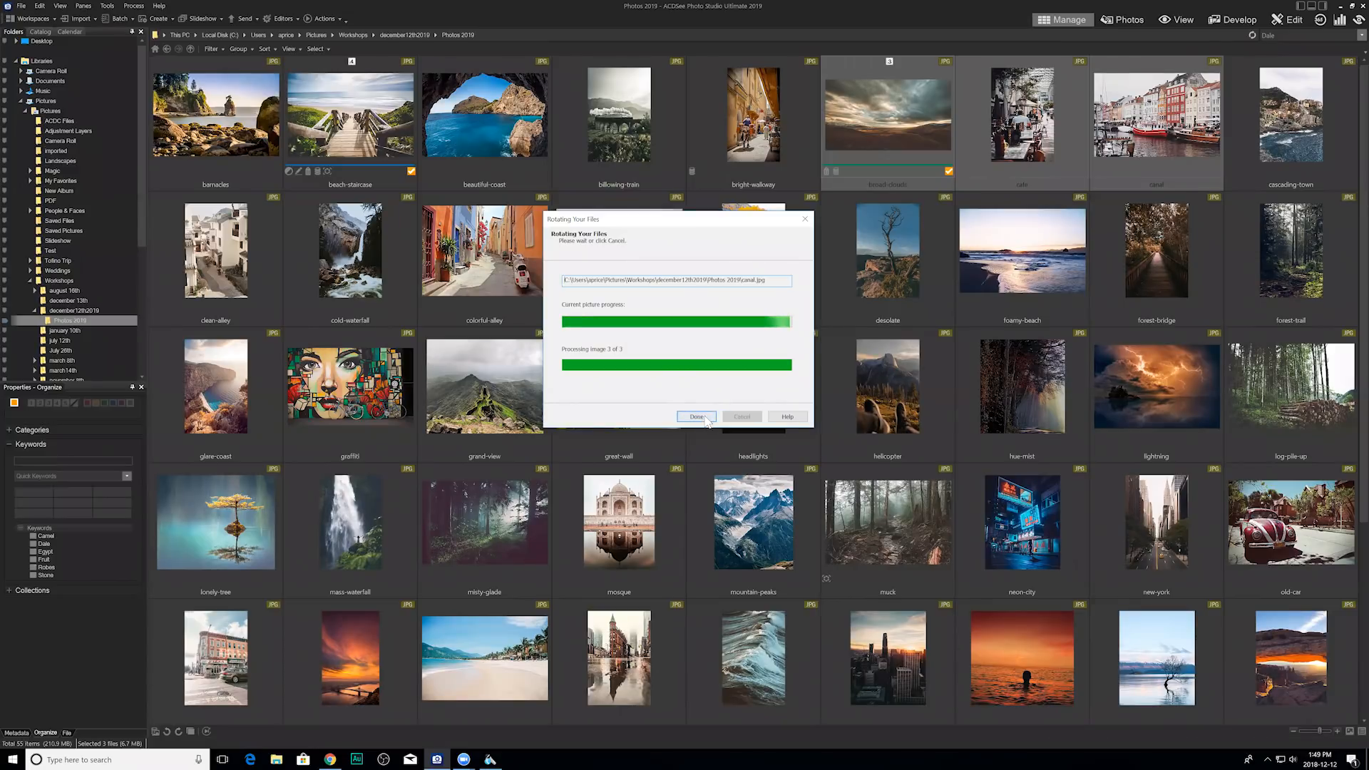
pyautogui.click(698, 417)
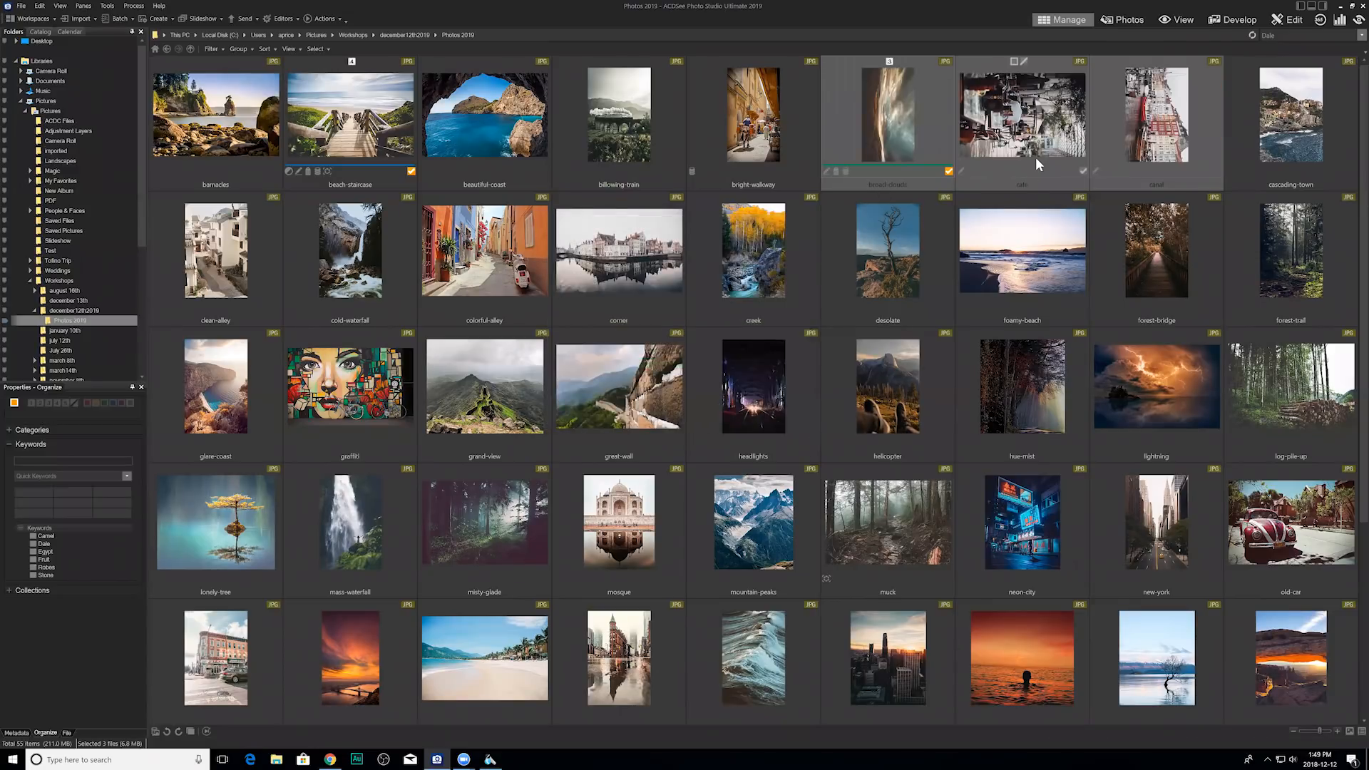
pyautogui.click(117, 19)
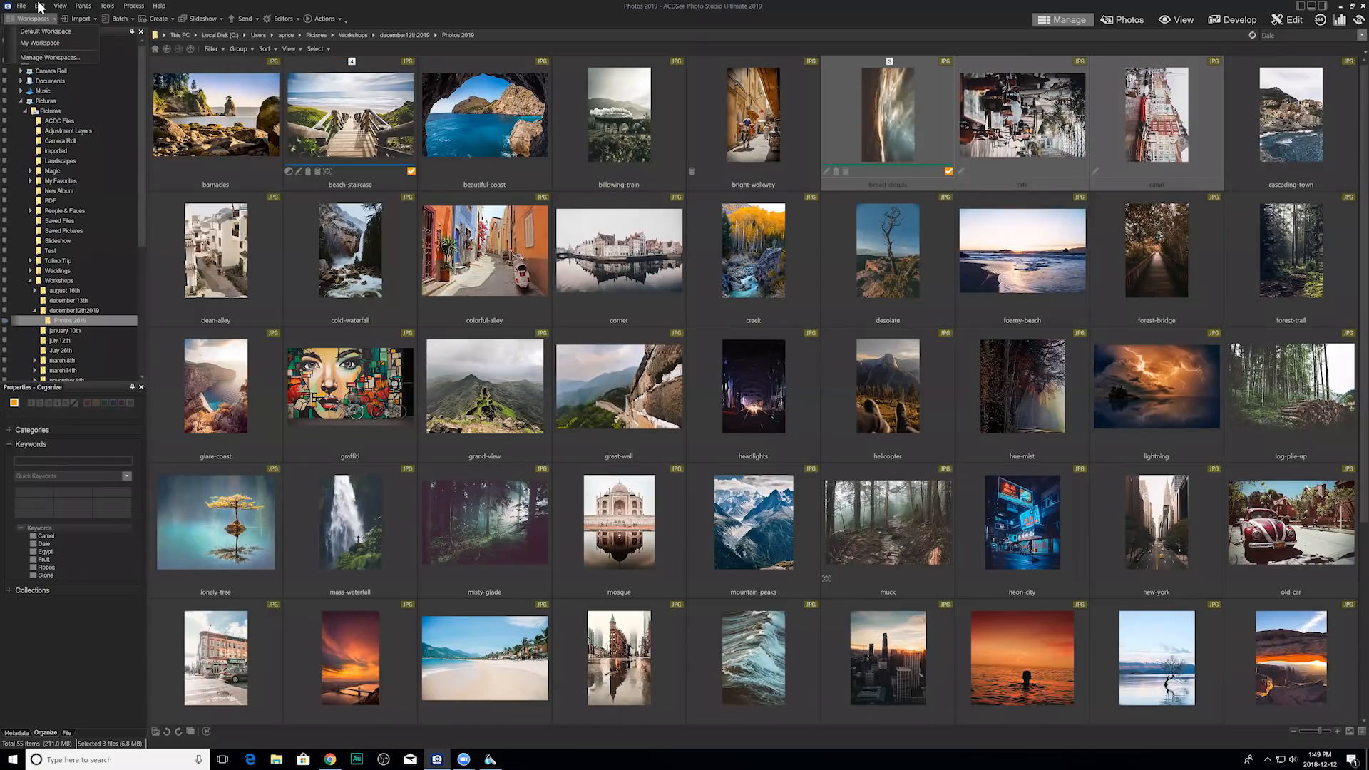
pyautogui.click(41, 6)
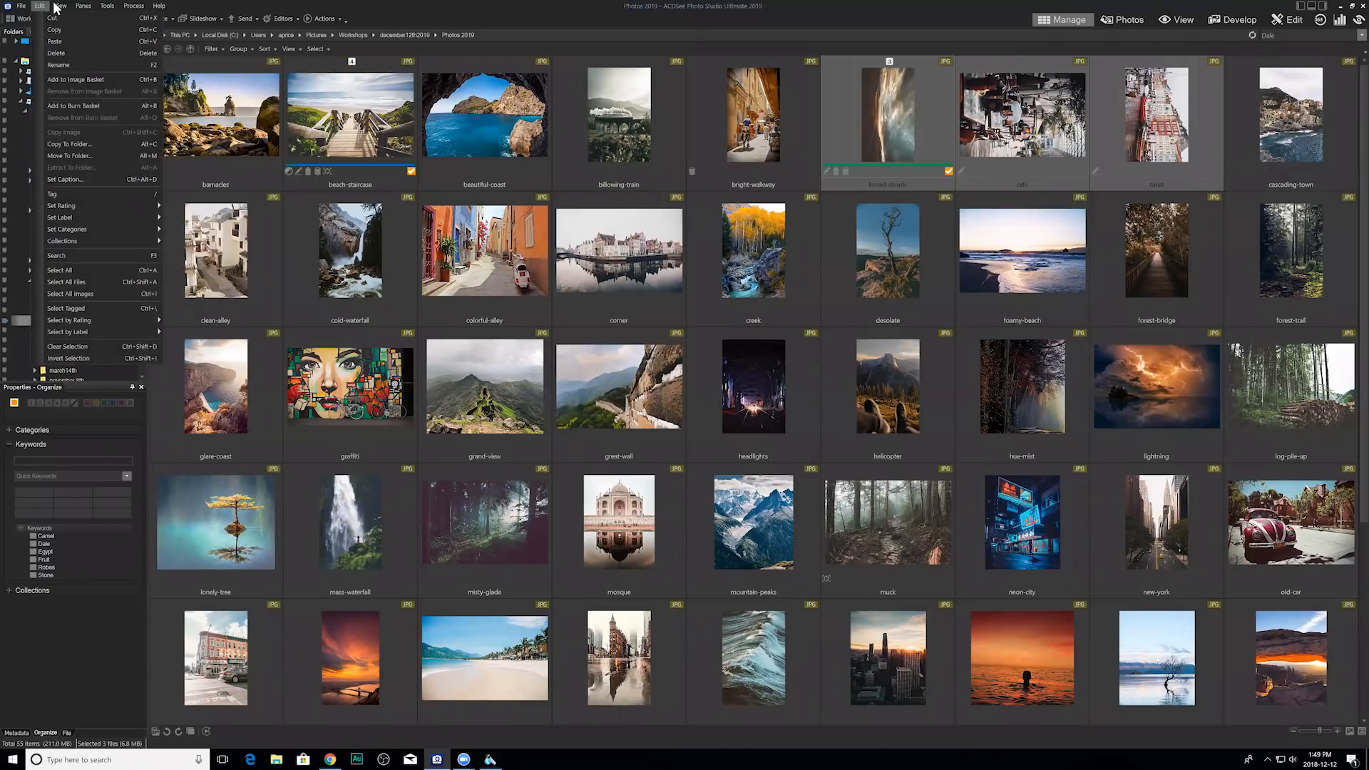
pyautogui.click(83, 6)
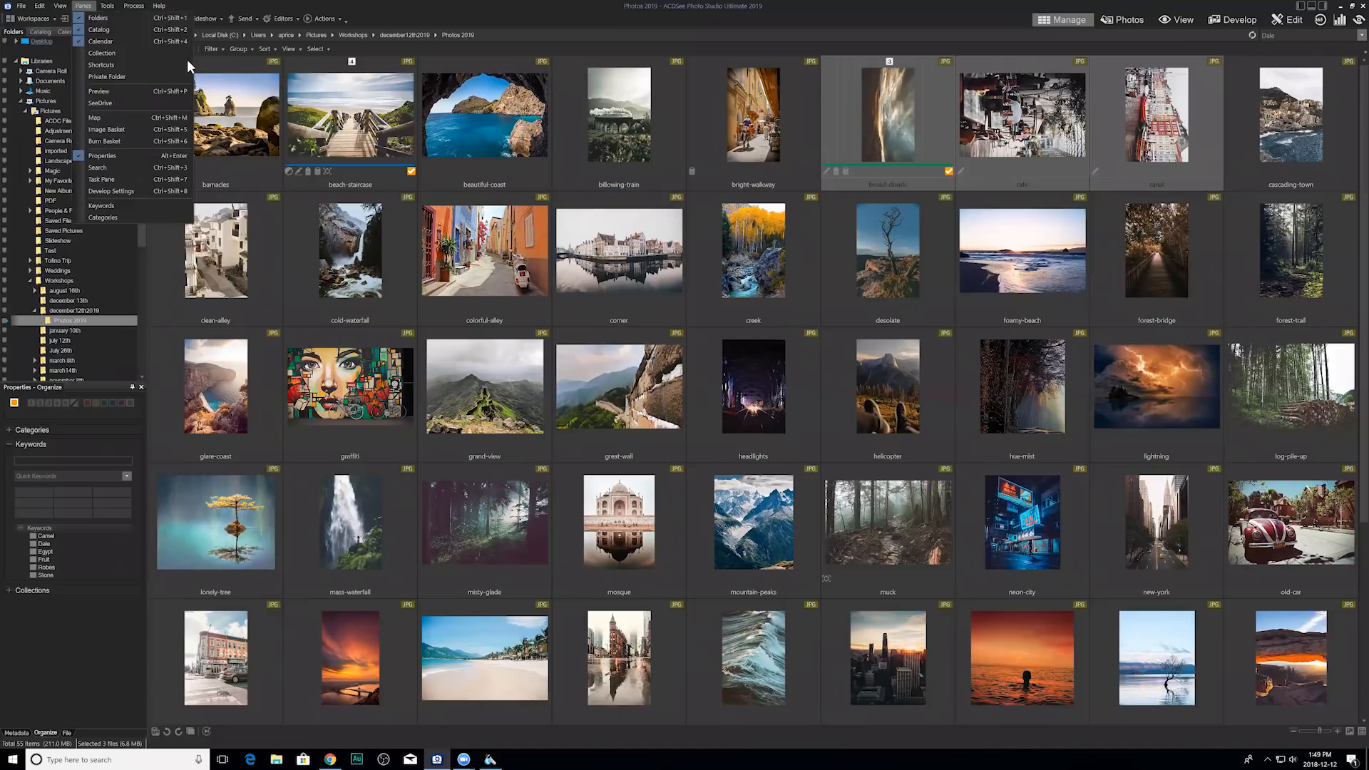
pyautogui.click(108, 509)
# Batch rotate the broad-clouds, cafe and canal photos a quarter turn counterclockwise, back to their upright orientation.
pyautogui.click(117, 18)
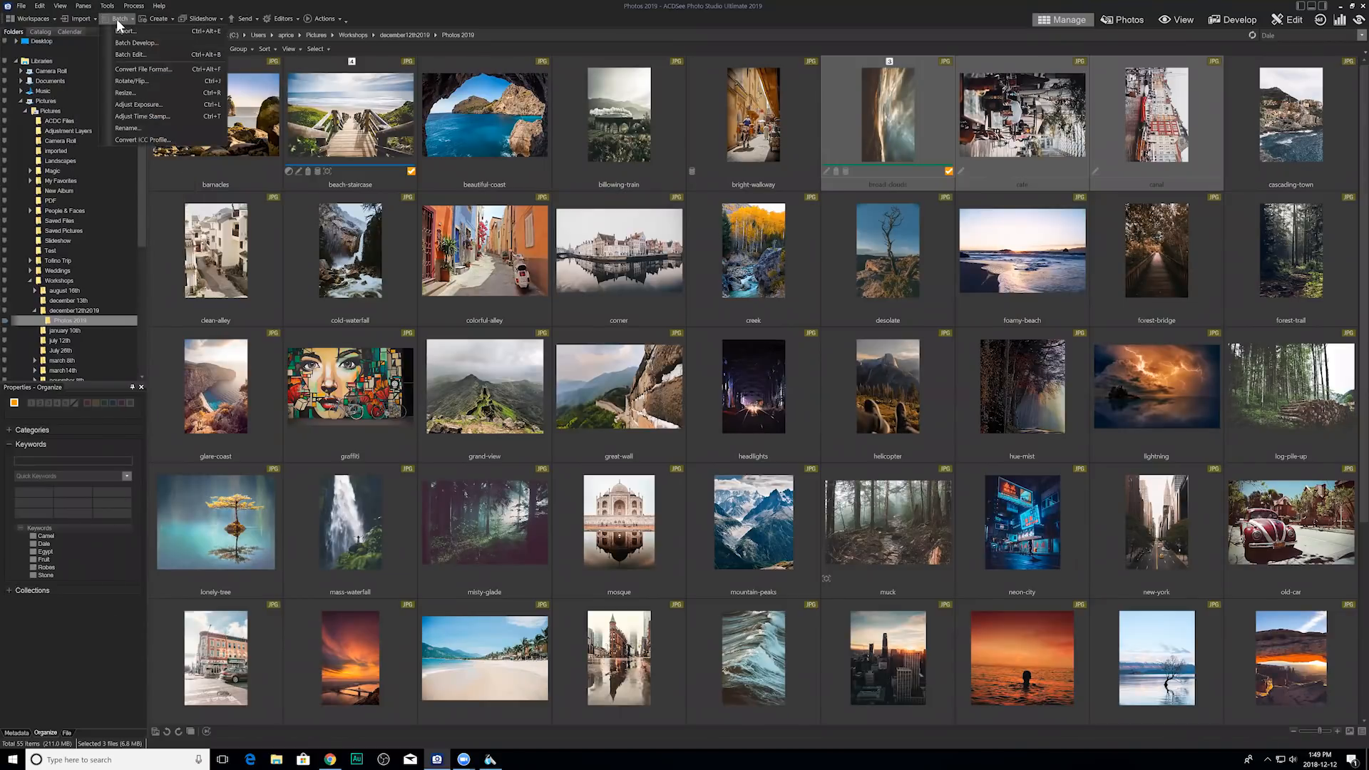
pyautogui.click(138, 80)
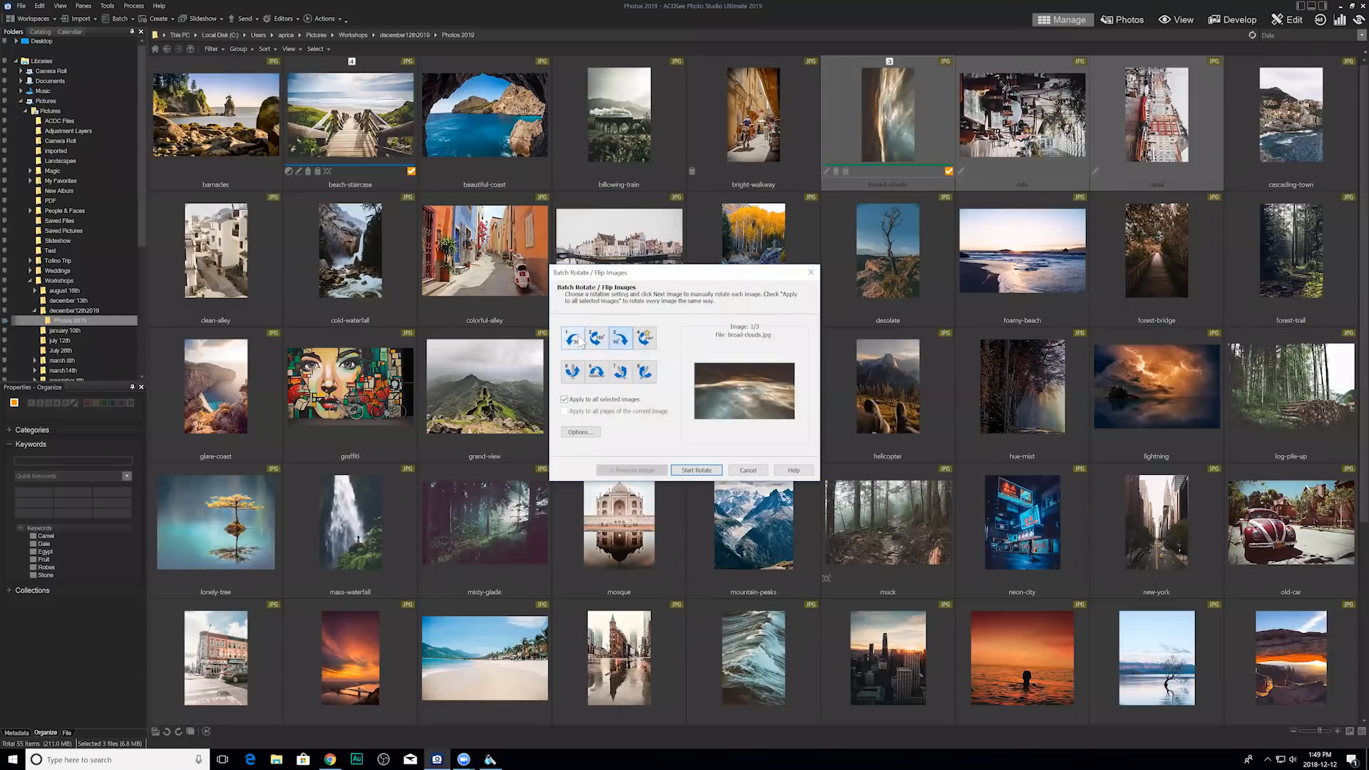
pyautogui.click(574, 339)
pyautogui.click(701, 473)
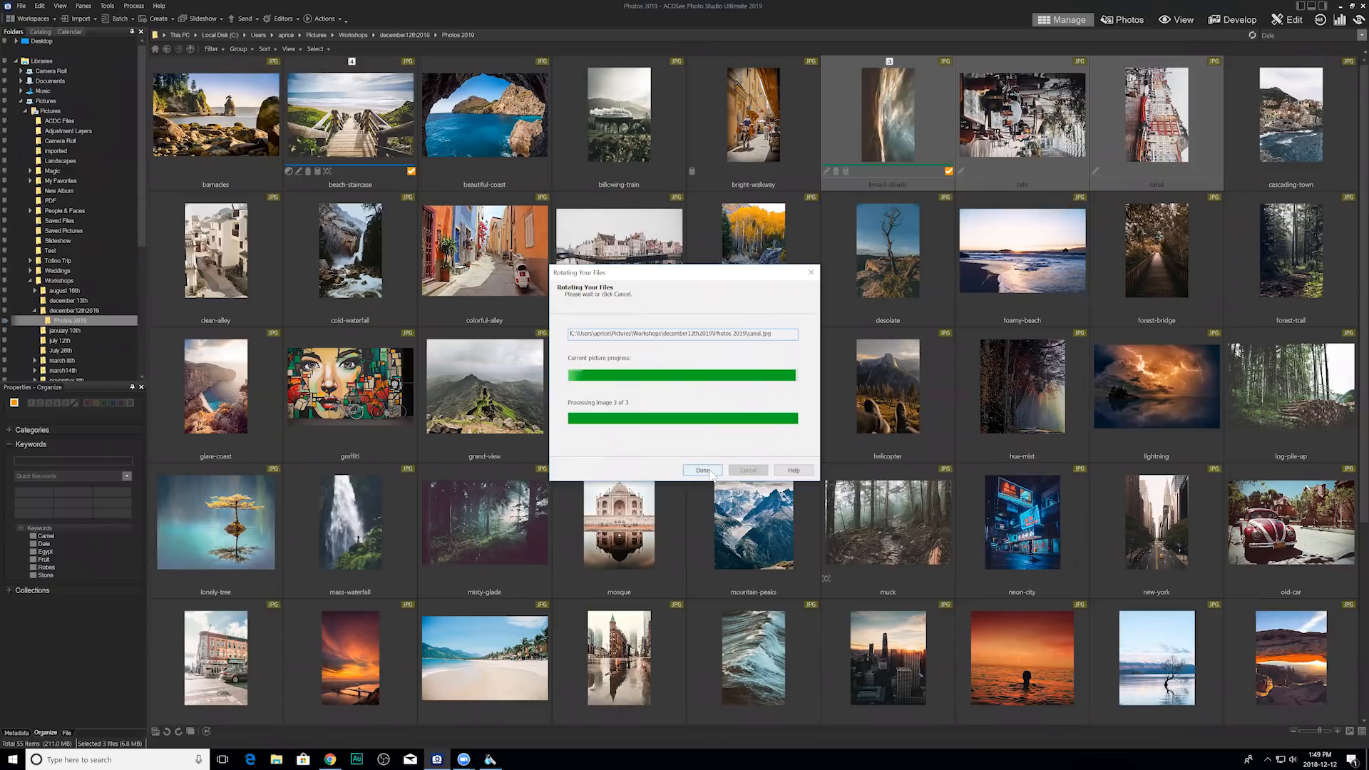
pyautogui.click(704, 471)
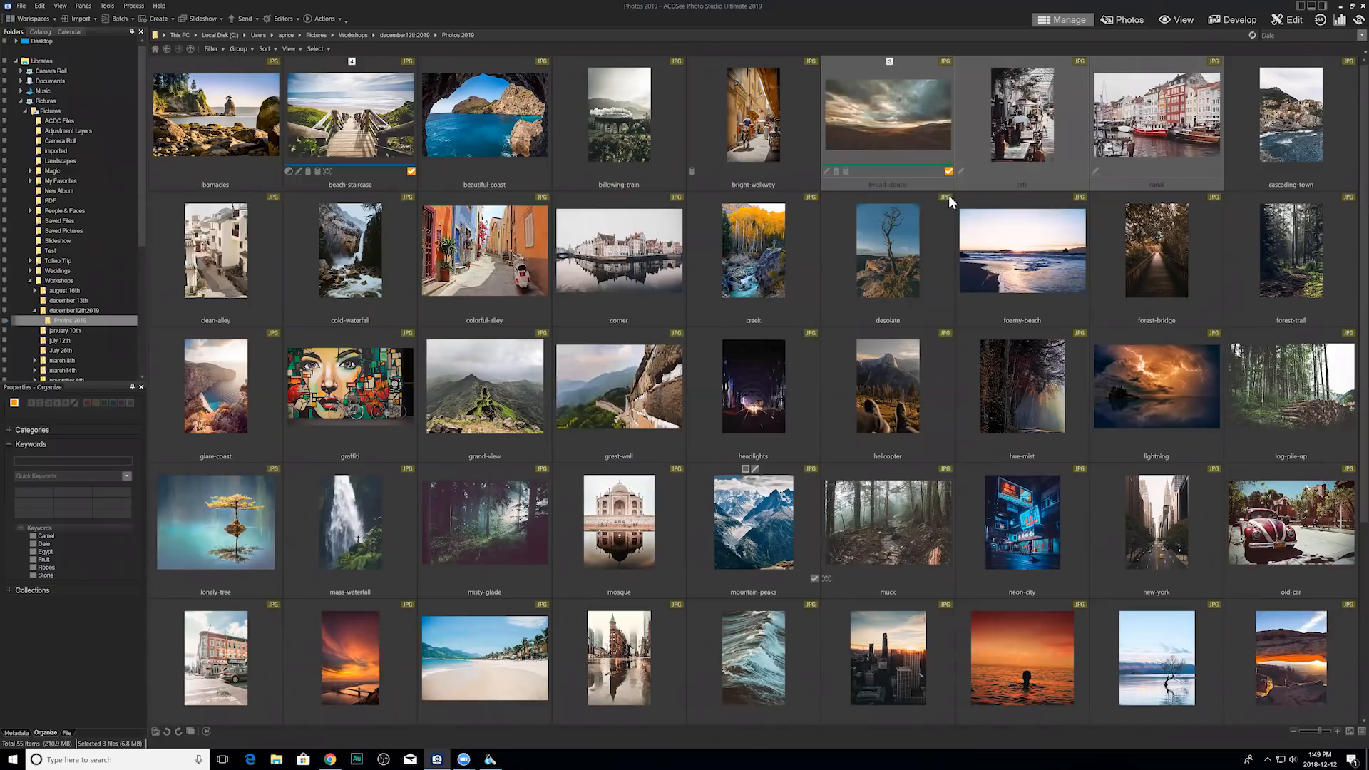
# Open the broad-clouds photo in Develop mode, discarding its existing edits.
pyautogui.click(1030, 144)
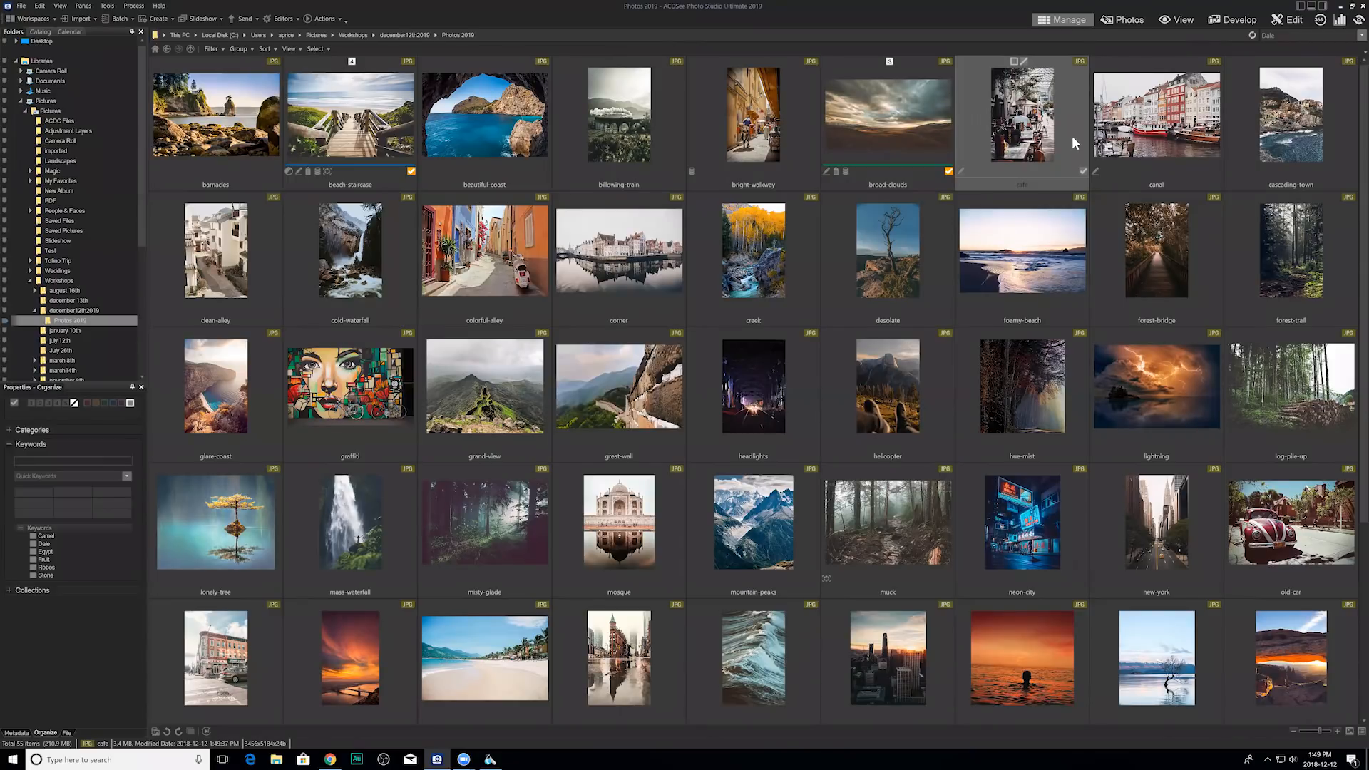
pyautogui.click(906, 144)
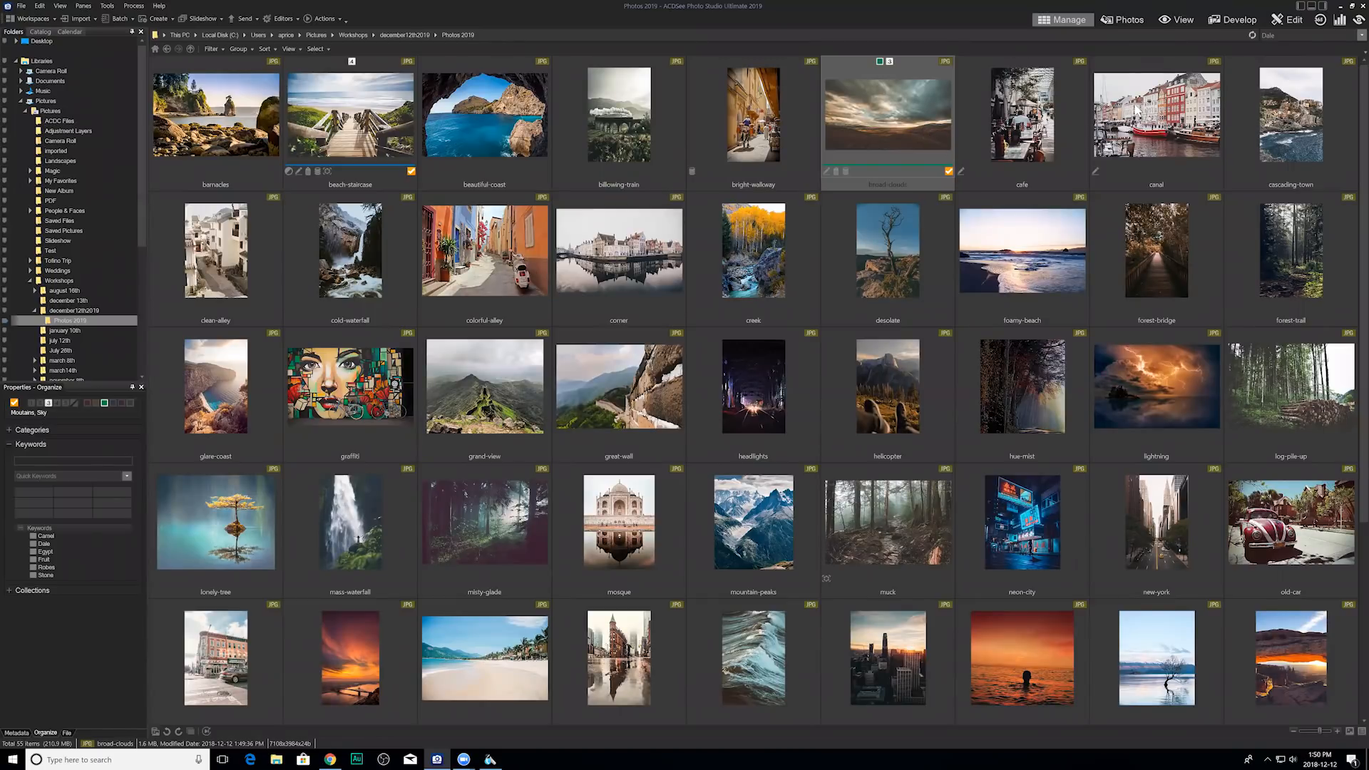
pyautogui.click(1238, 21)
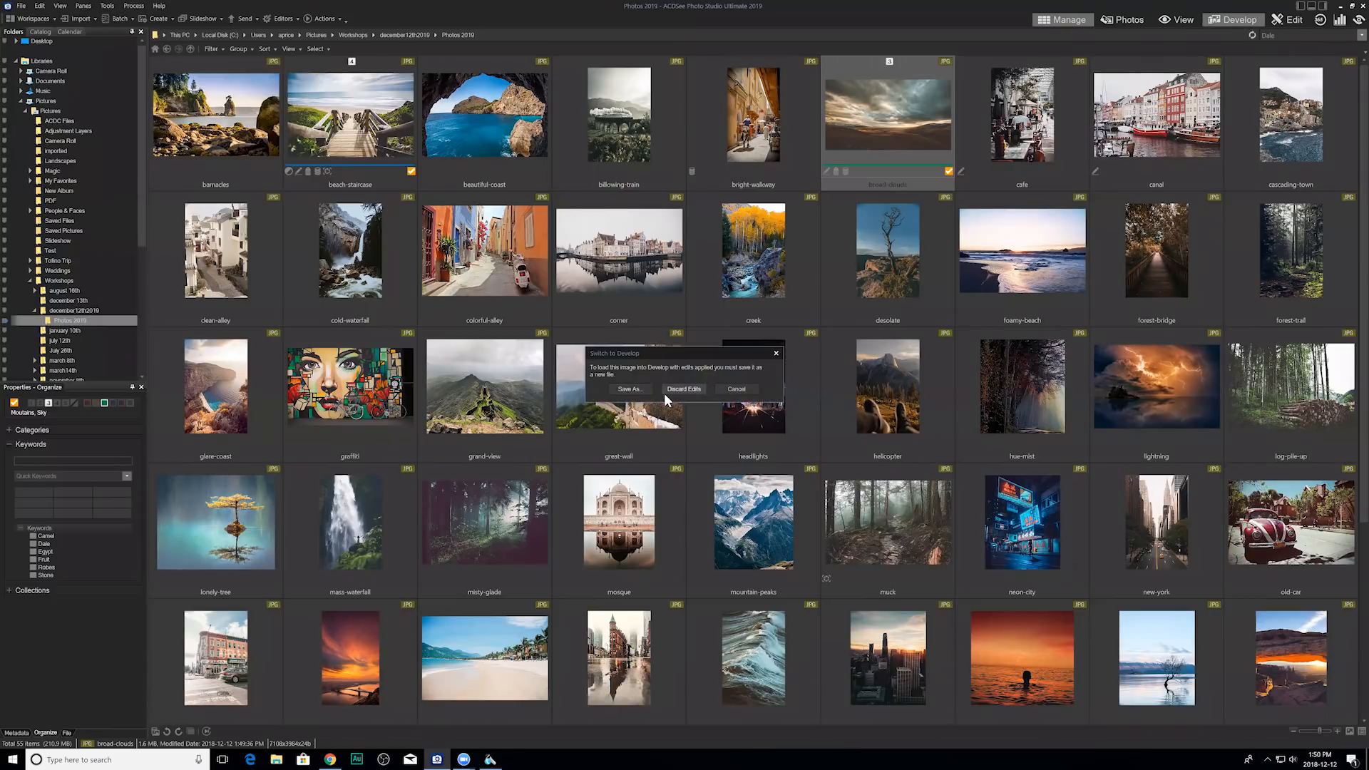
pyautogui.click(682, 392)
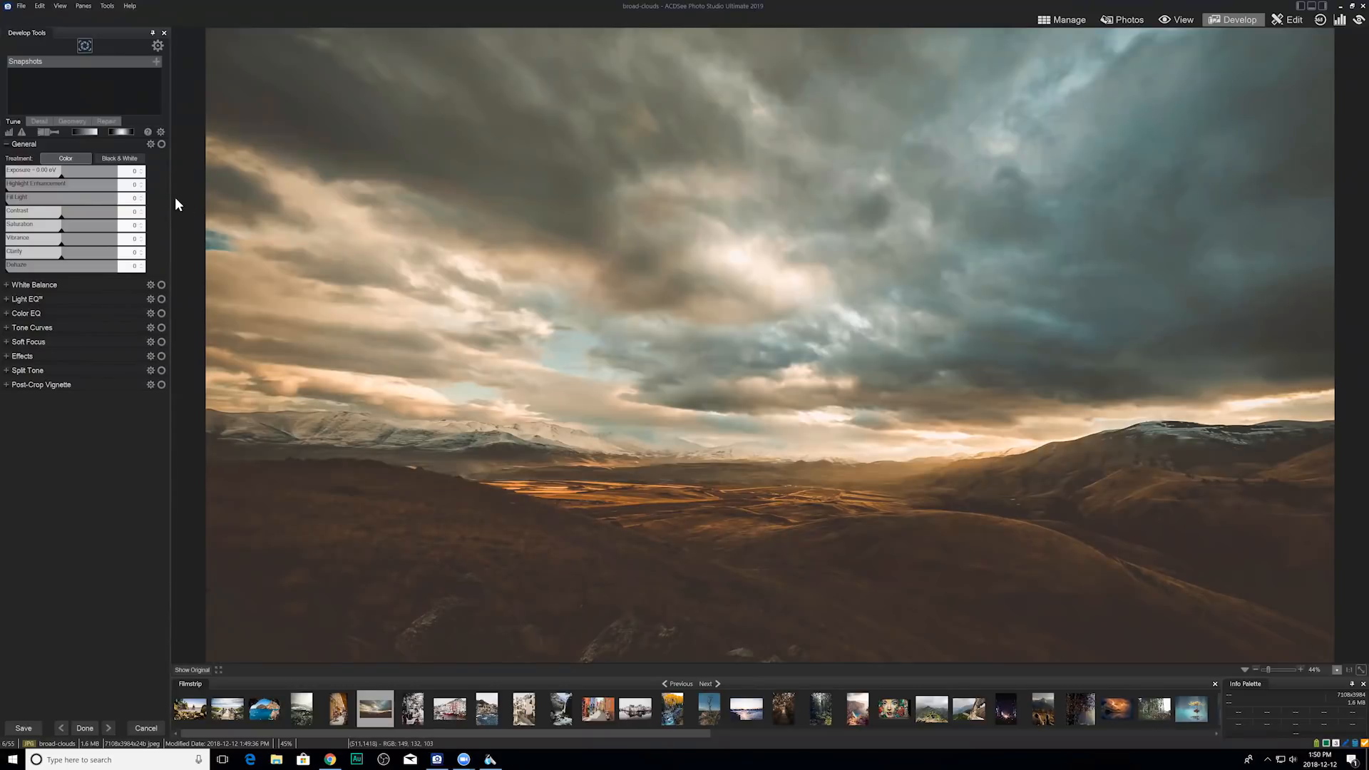
# Darken the midtones of the broad-clouds photo with Light EQ in Basic mode.
pyautogui.click(8, 145)
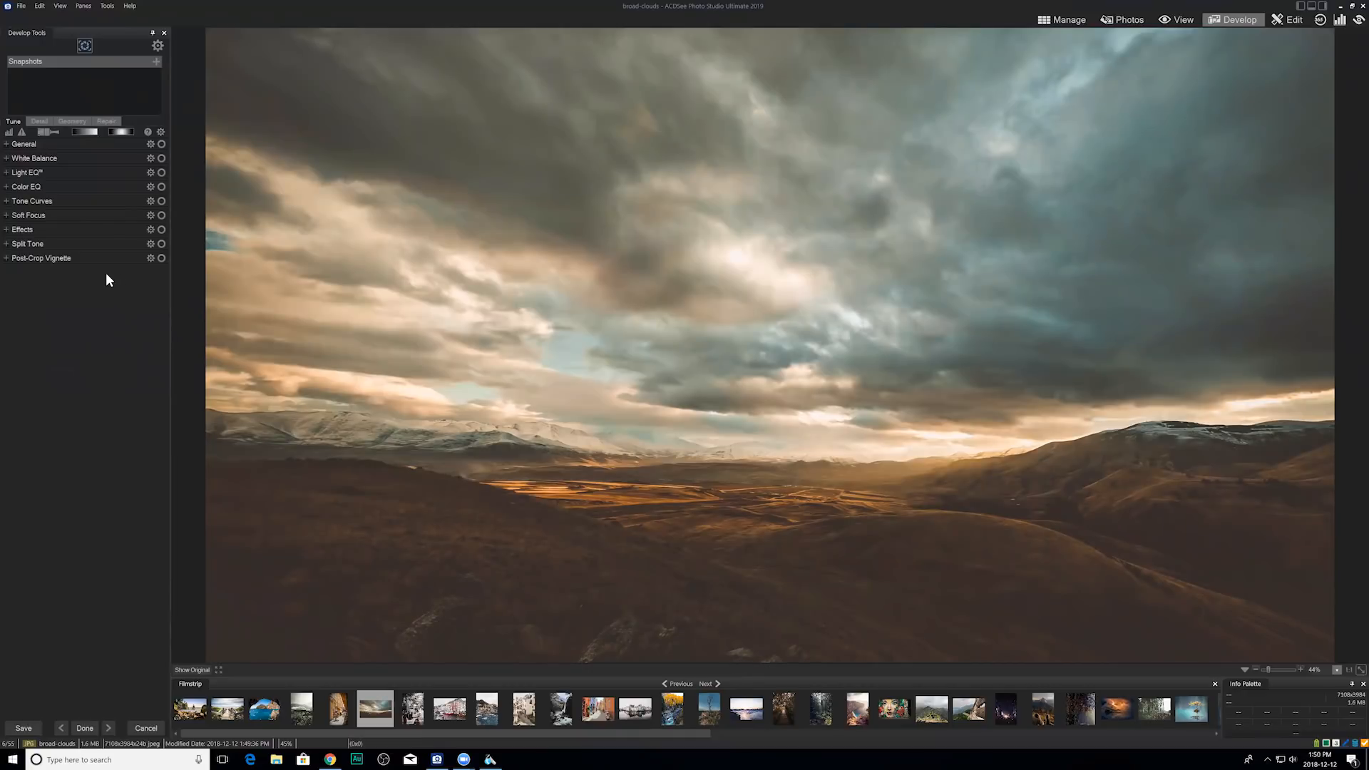
pyautogui.click(12, 174)
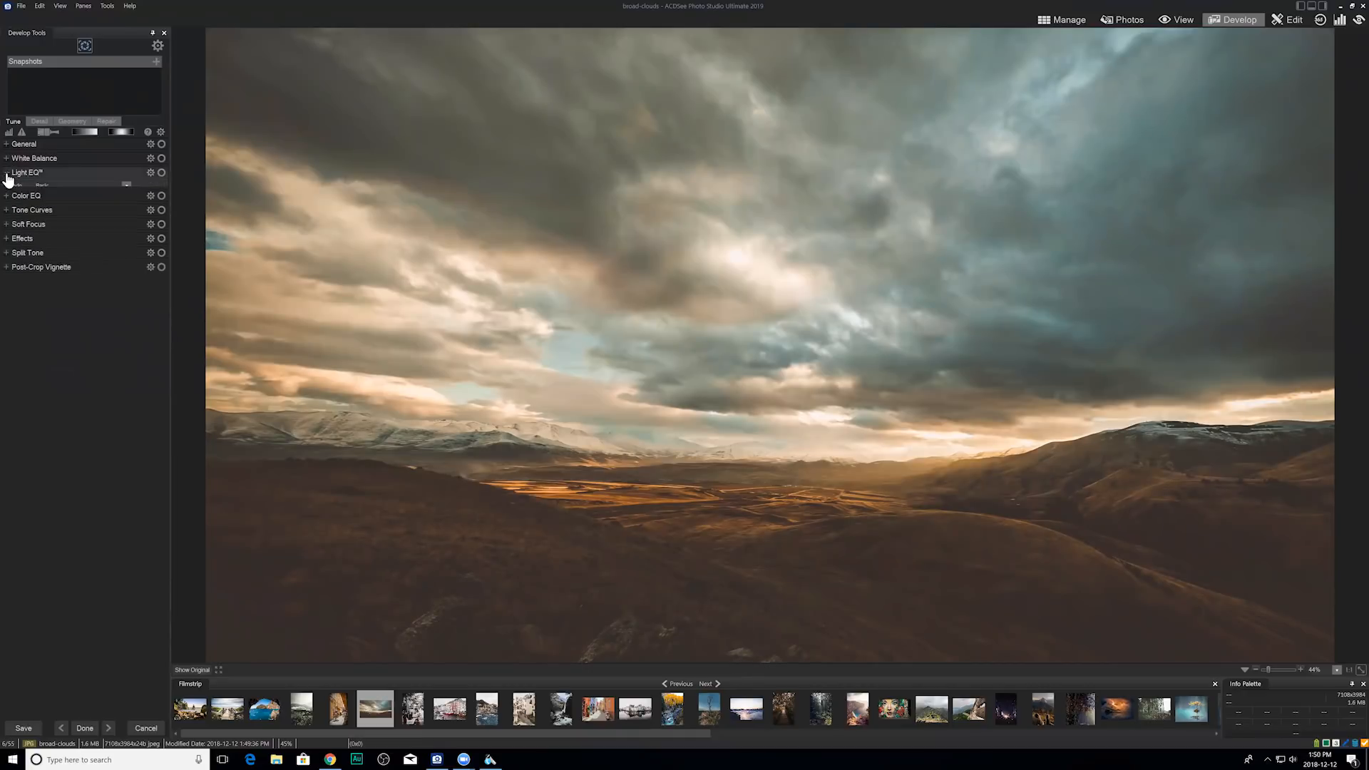
pyautogui.moveTo(61, 219); pyautogui.dragTo(44, 218)
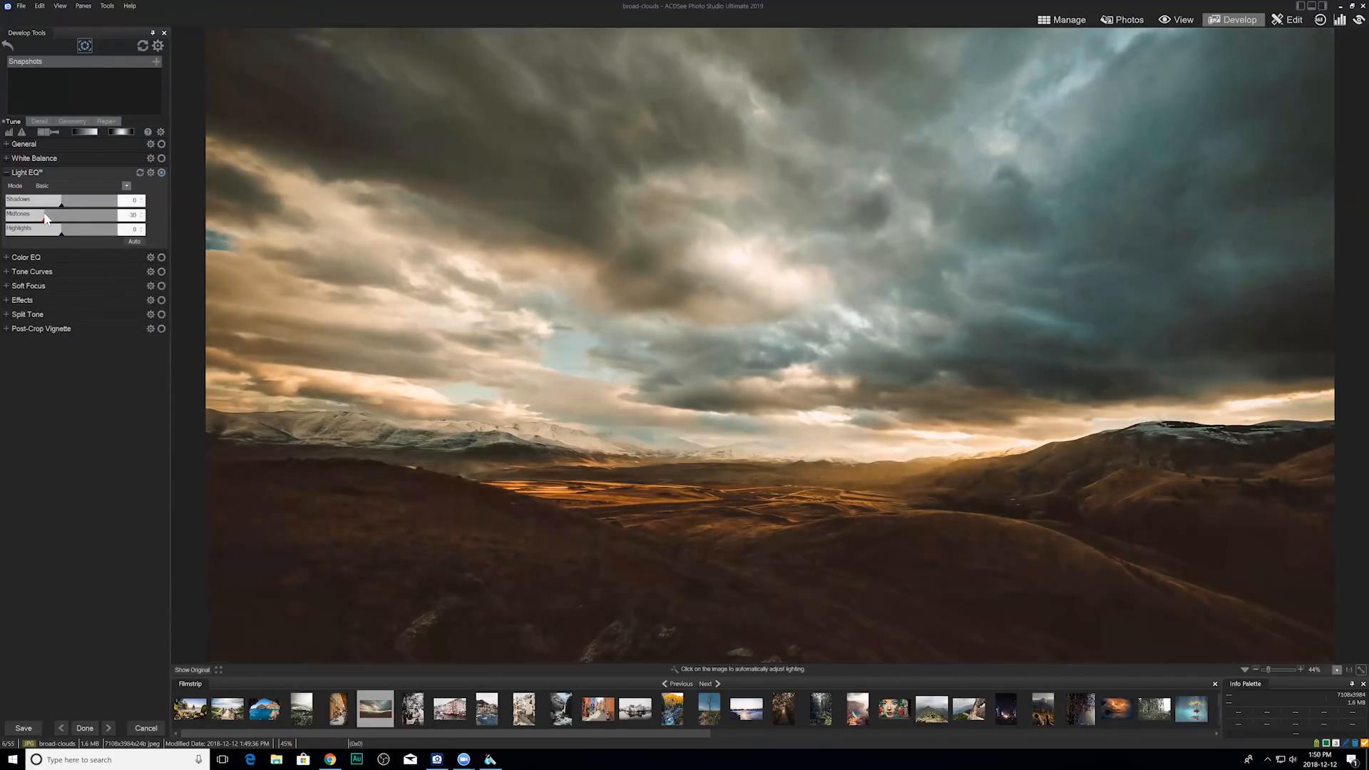
pyautogui.click(7, 174)
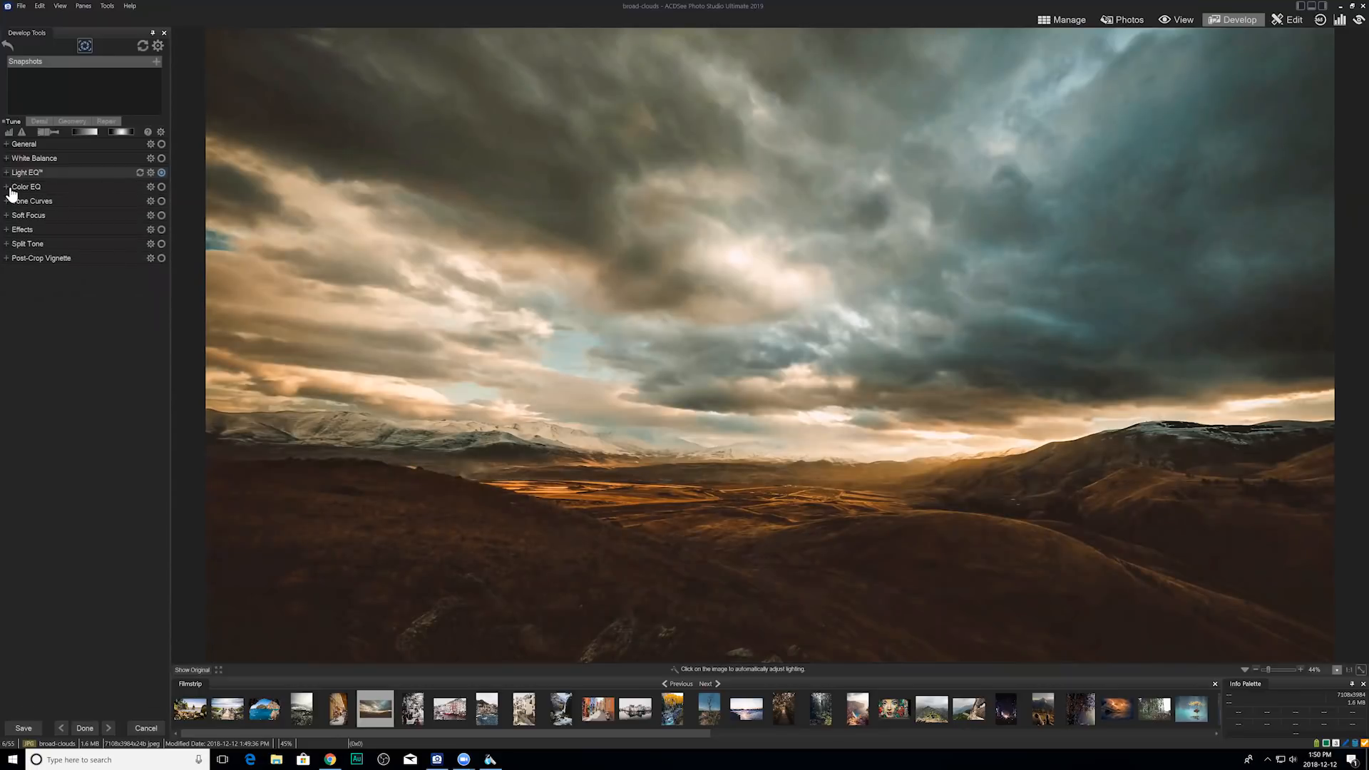
# Raise the cyan saturation slightly with Color EQ in High Quality mode and compare the developed photo with the original.
pyautogui.click(6, 189)
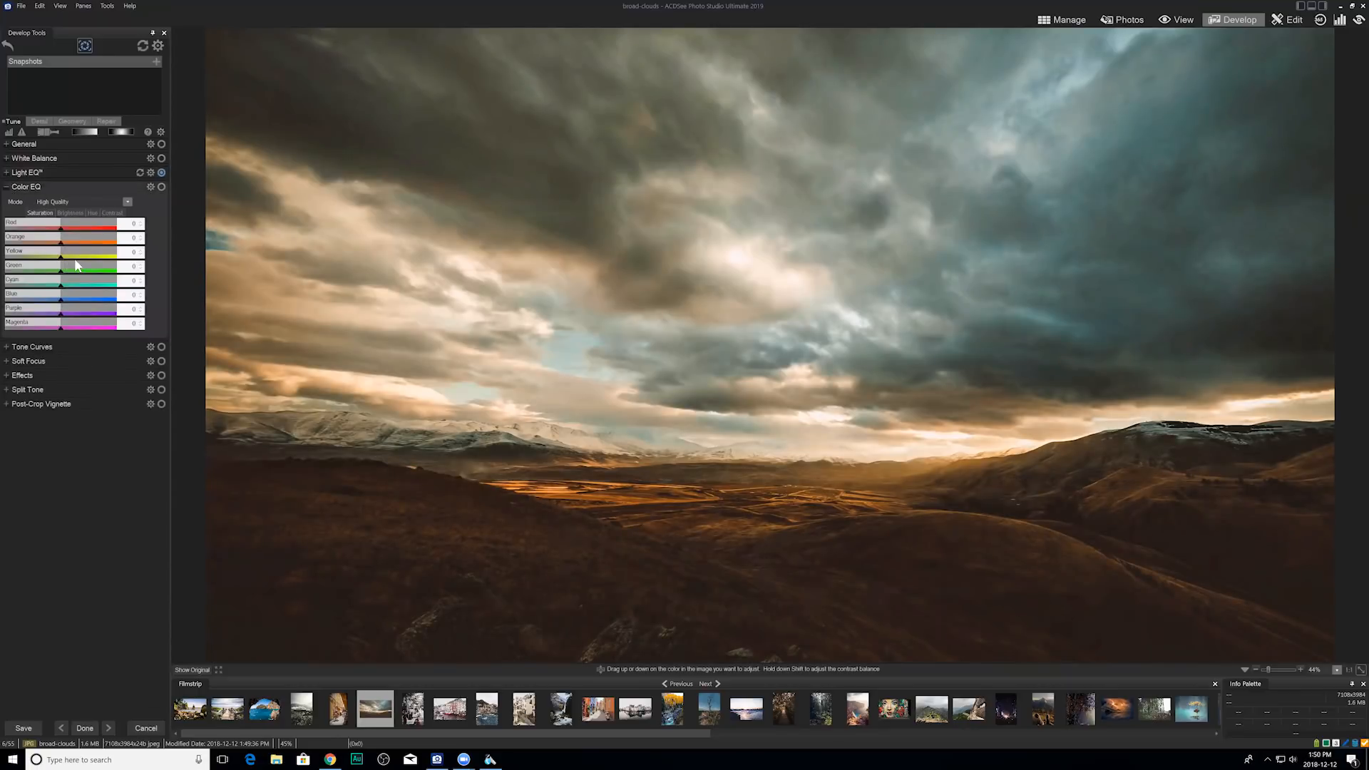
pyautogui.moveTo(62, 285); pyautogui.dragTo(67, 284)
pyautogui.click(15, 186)
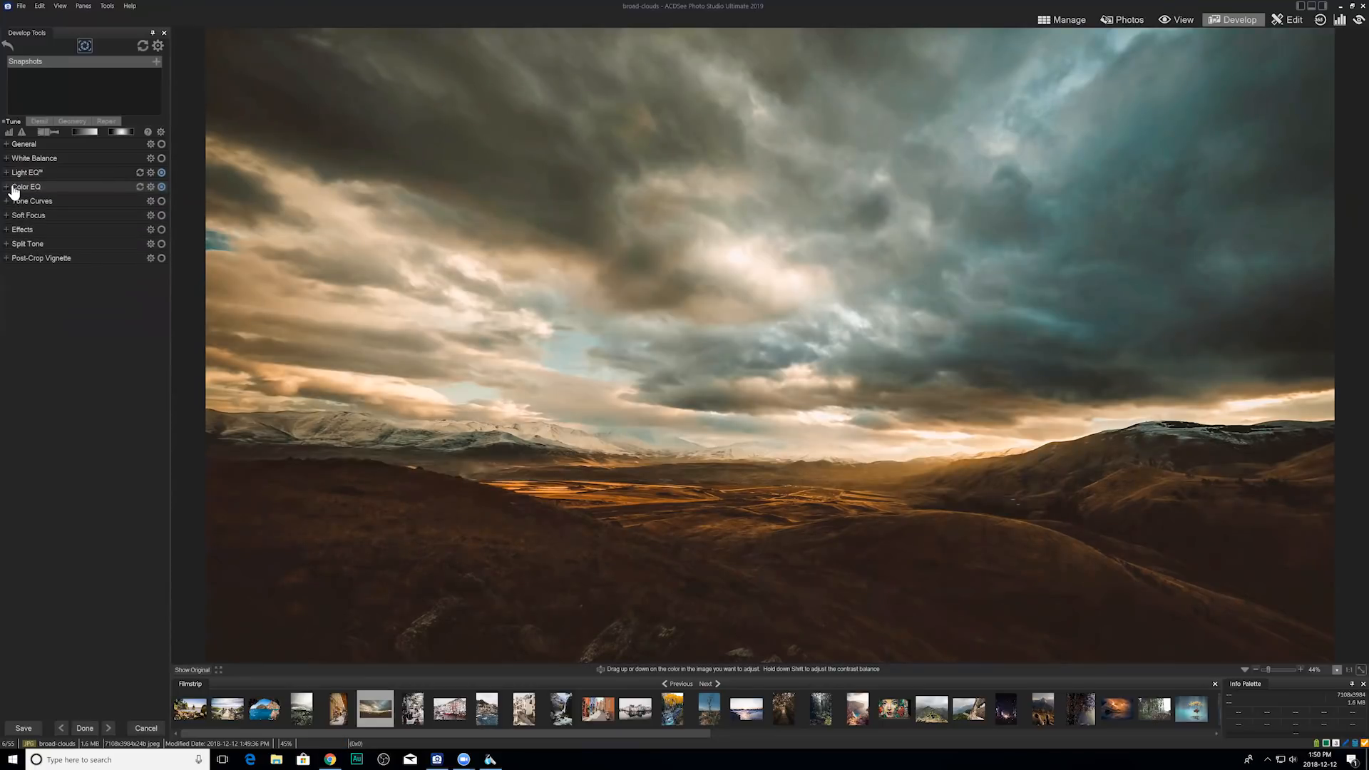
pyautogui.click(195, 670)
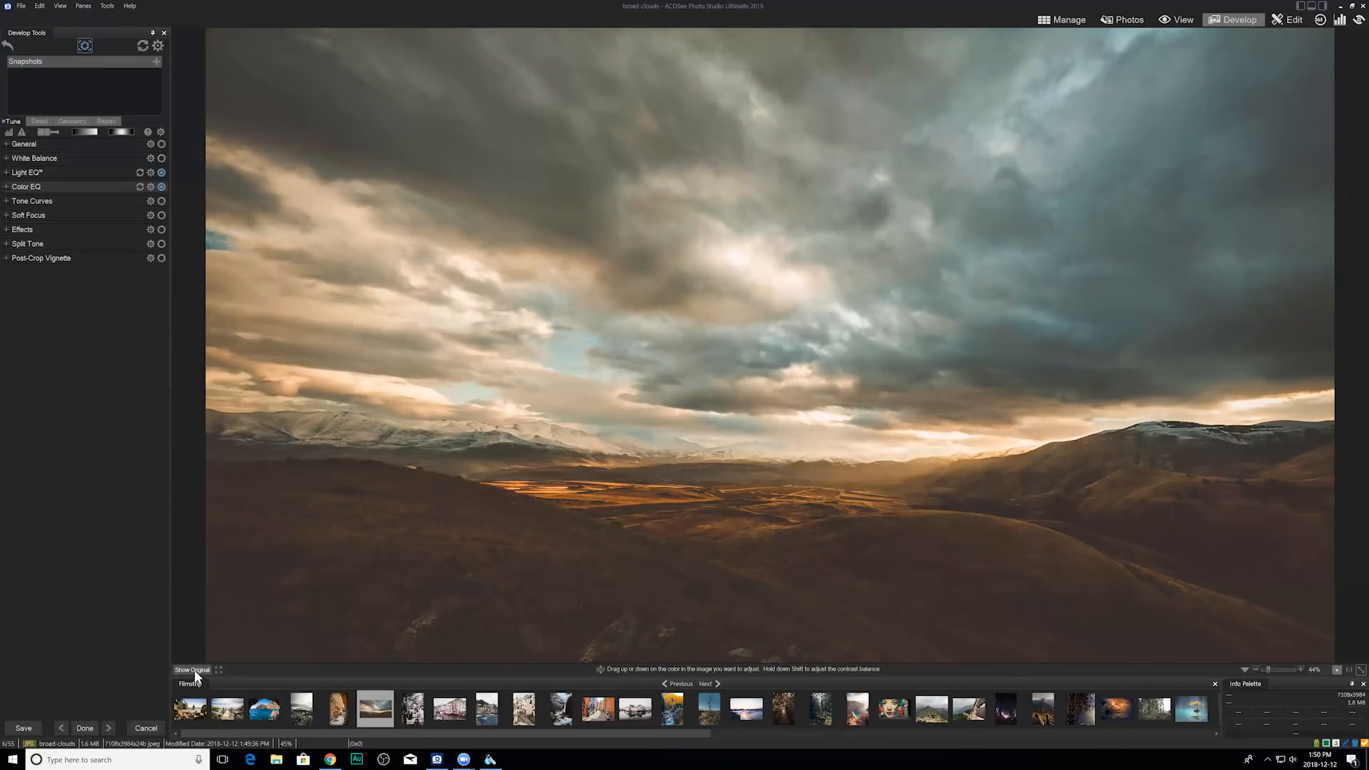
pyautogui.click(194, 669)
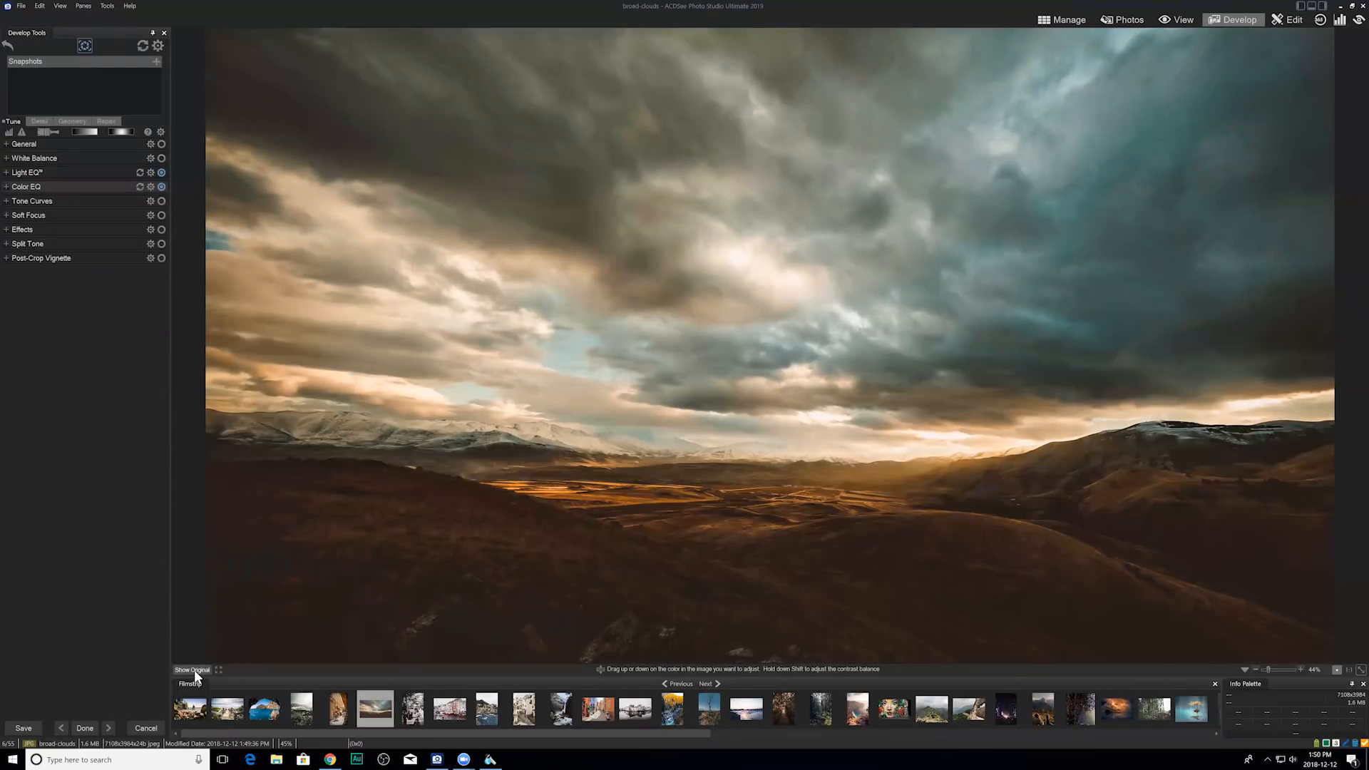
# Cool the broad-clouds photo by lowering its White Balance temperature.
pyautogui.click(7, 159)
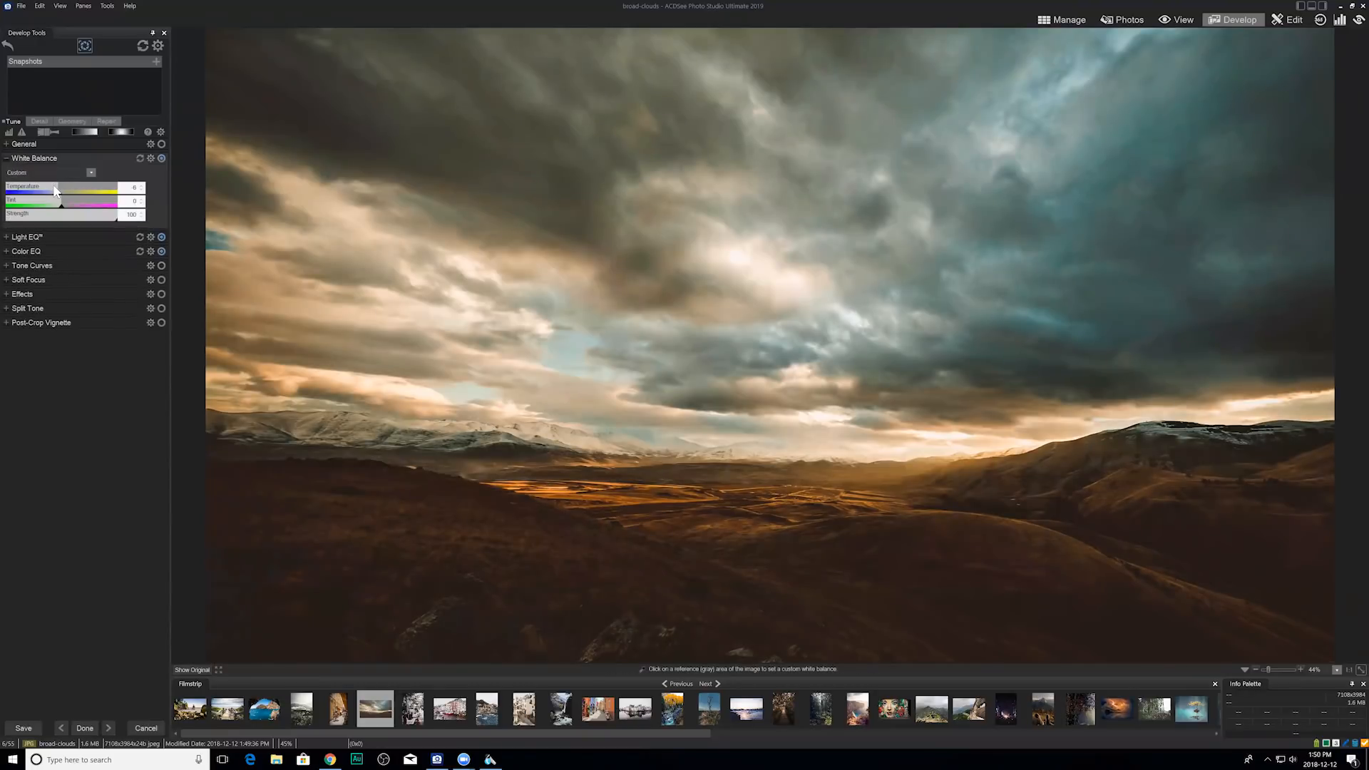
pyautogui.moveTo(55, 189); pyautogui.dragTo(49, 190)
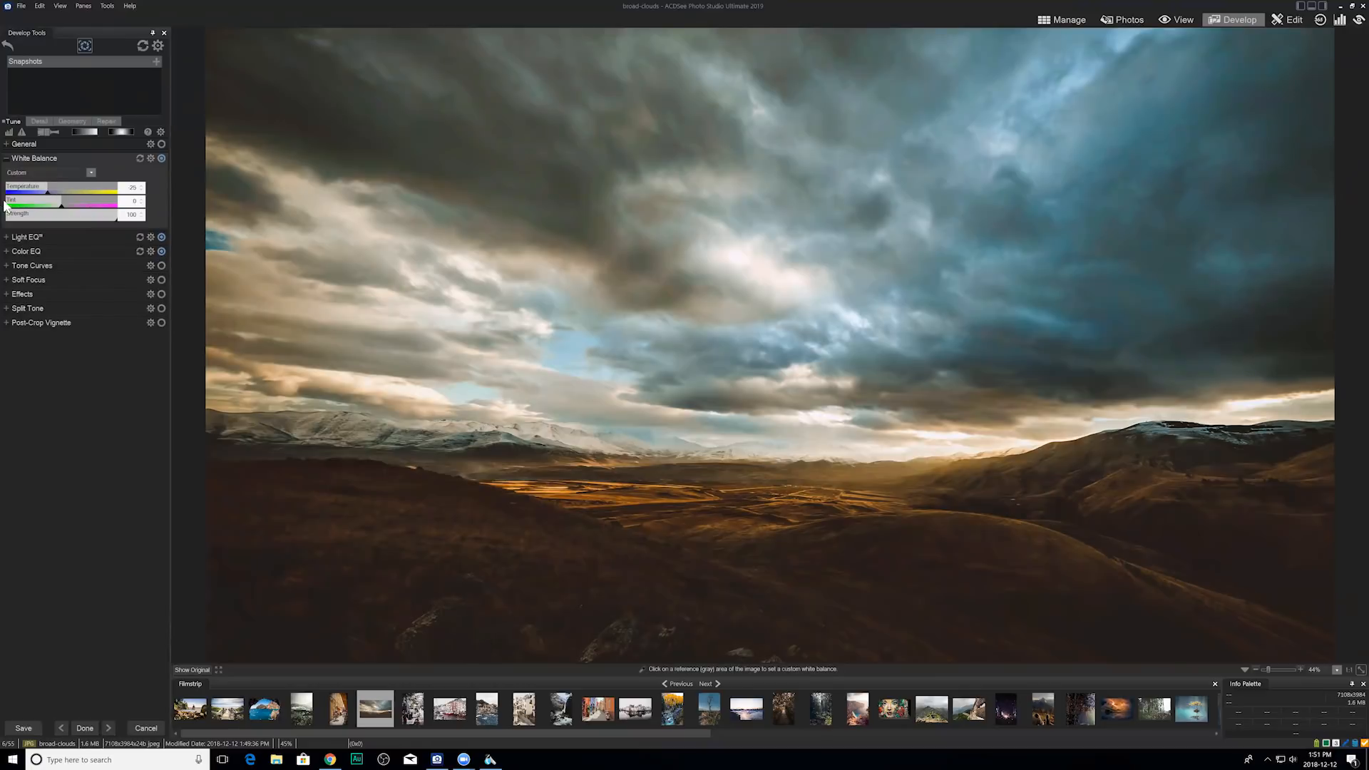
pyautogui.click(6, 159)
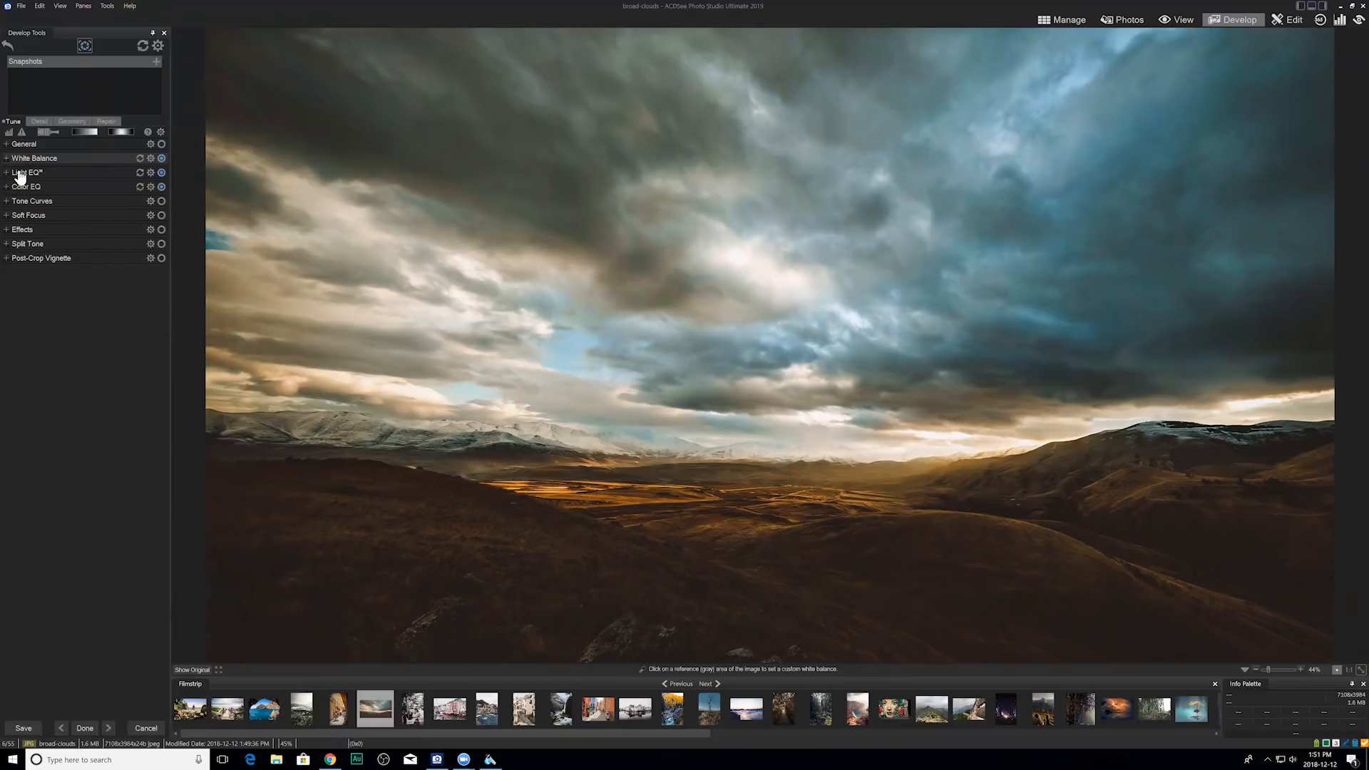
# Save all develop settings as a preset named Lighting Plus, and return to Manage mode, discarding the changes to broad-clouds.
pyautogui.click(159, 47)
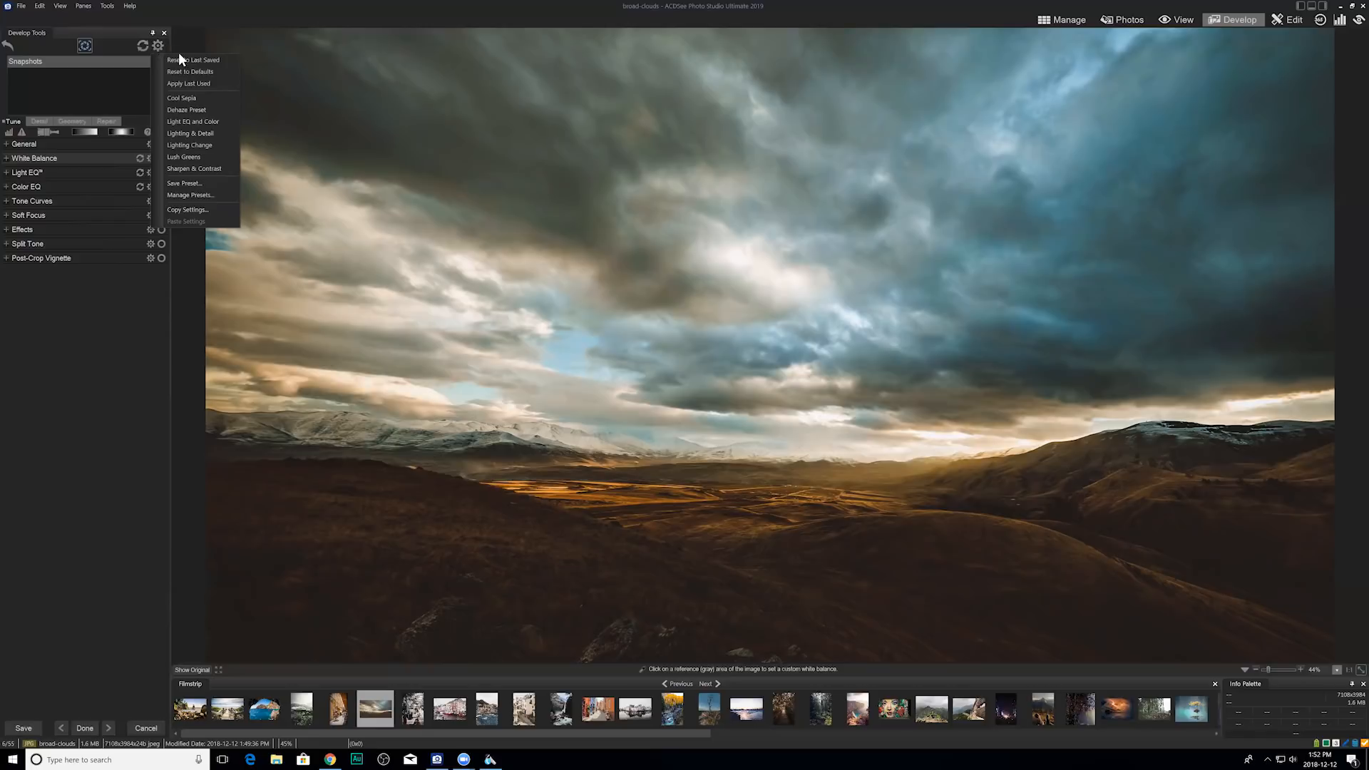
pyautogui.click(209, 184)
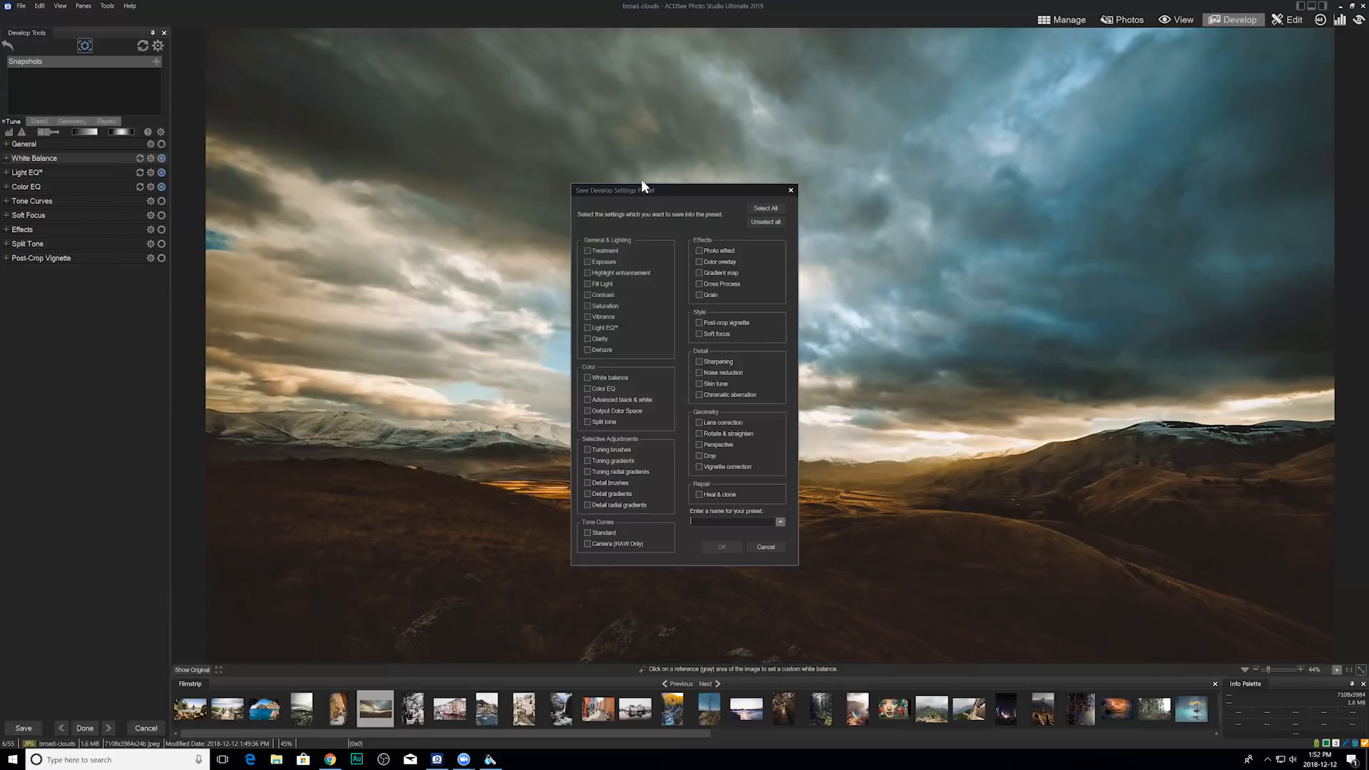
pyautogui.moveTo(642, 185); pyautogui.dragTo(642, 166)
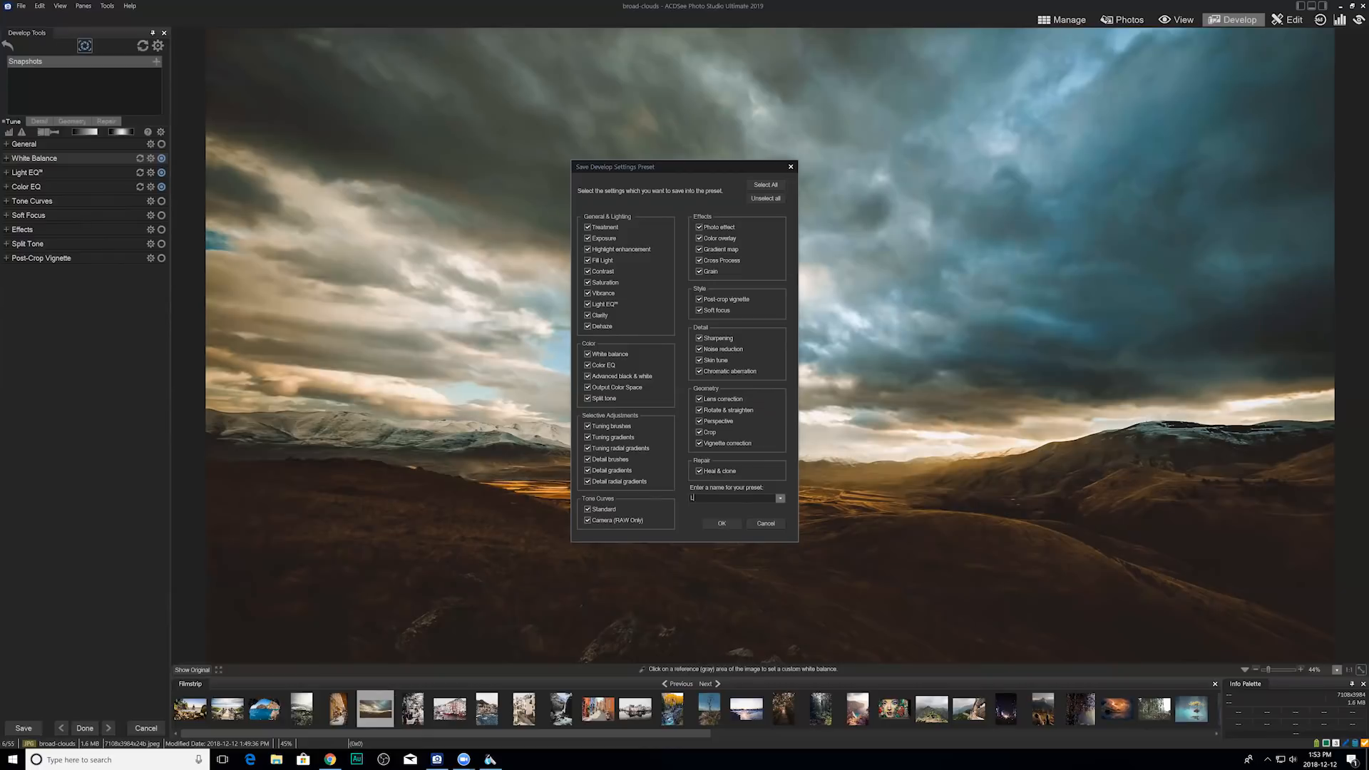
pyautogui.write('ighting Plus')
pyautogui.click(721, 523)
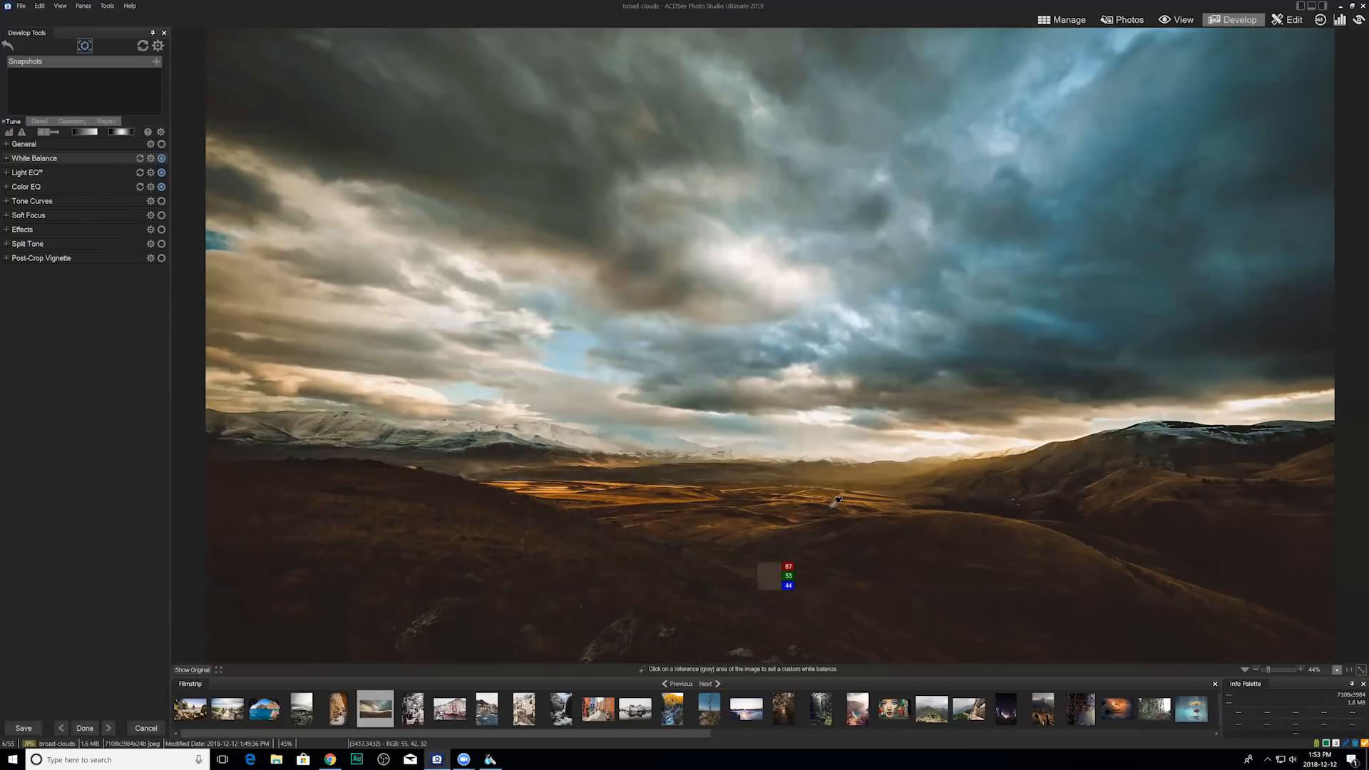
pyautogui.click(1059, 20)
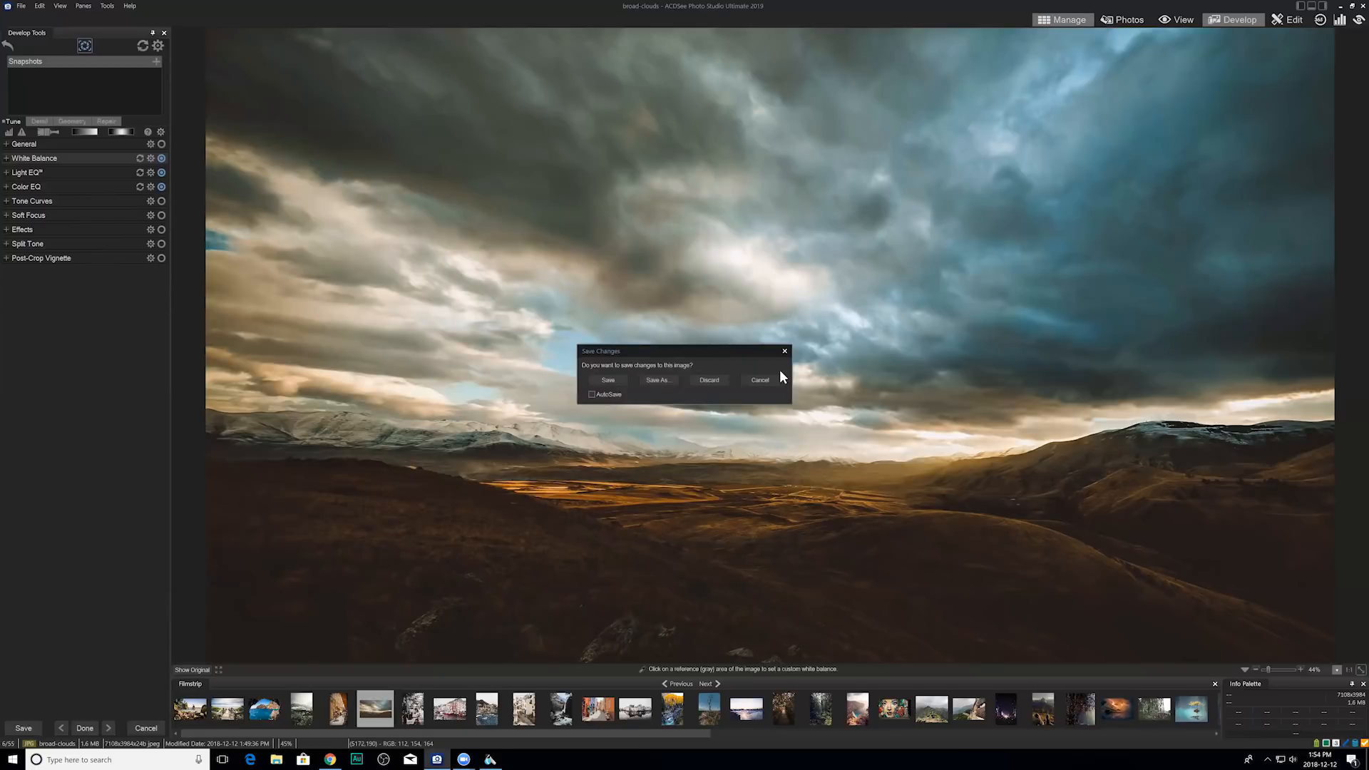
pyautogui.click(709, 380)
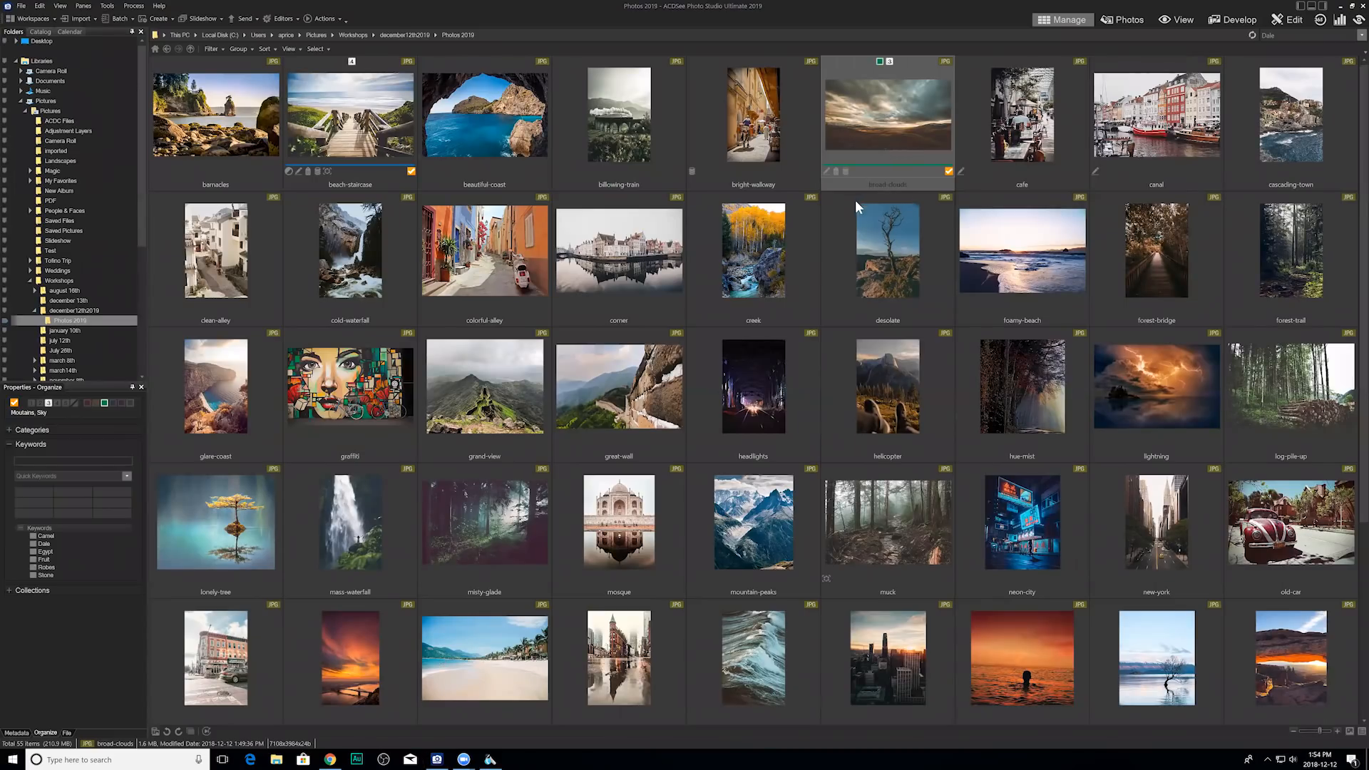
# Batch develop the water-archway, watery-street, white-buildings and winery photos with the Lighting Plus preset.
pyautogui.scroll(-3, 844, 258)
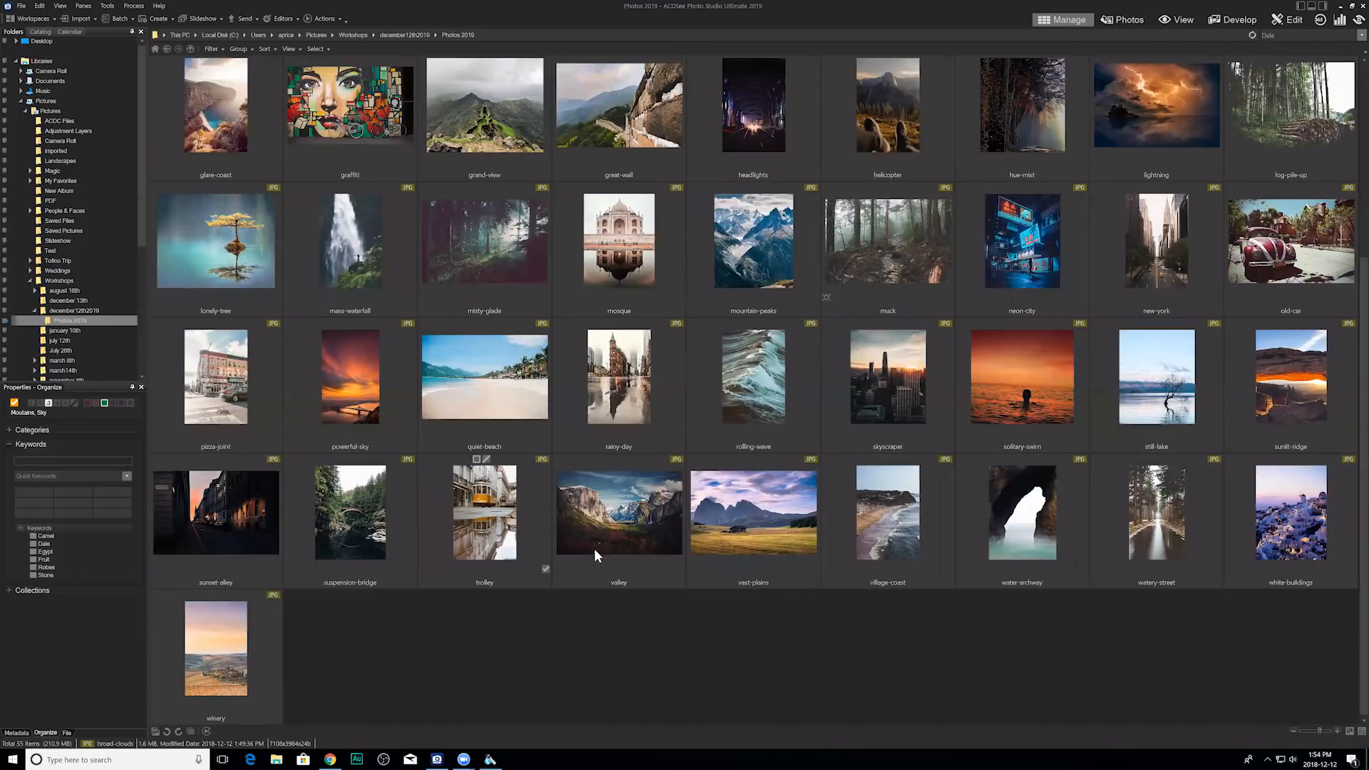
pyautogui.click(987, 517)
pyautogui.keyDown('shift'); pyautogui.click(228, 627); pyautogui.keyUp('shift')
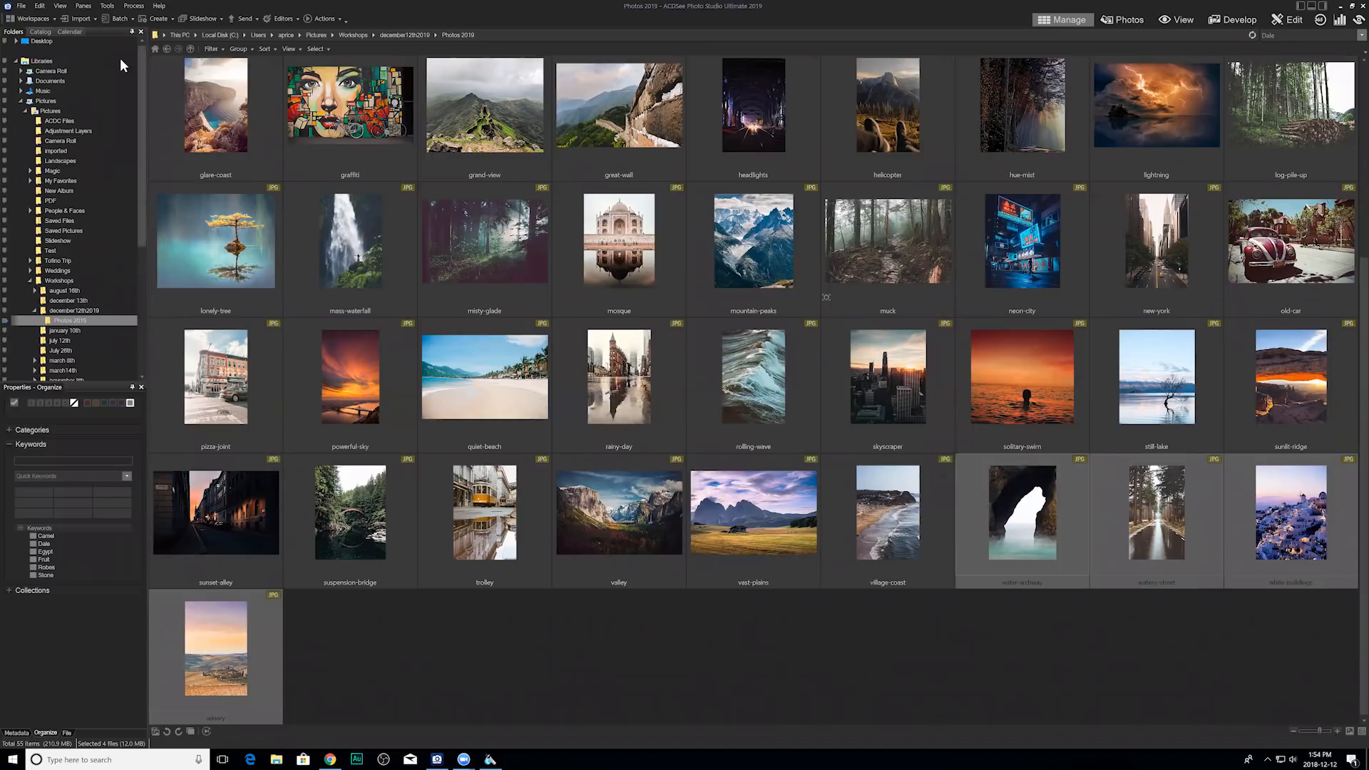
pyautogui.click(119, 21)
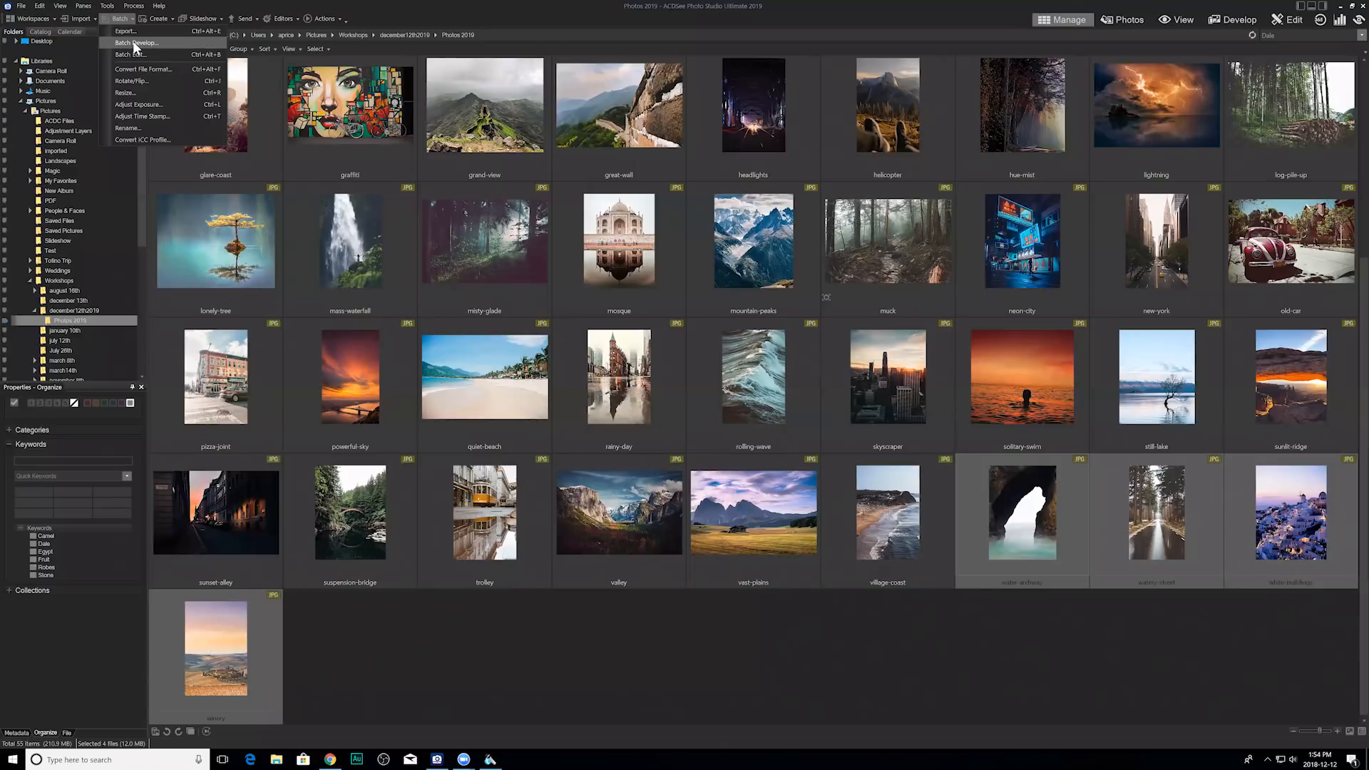
pyautogui.click(135, 44)
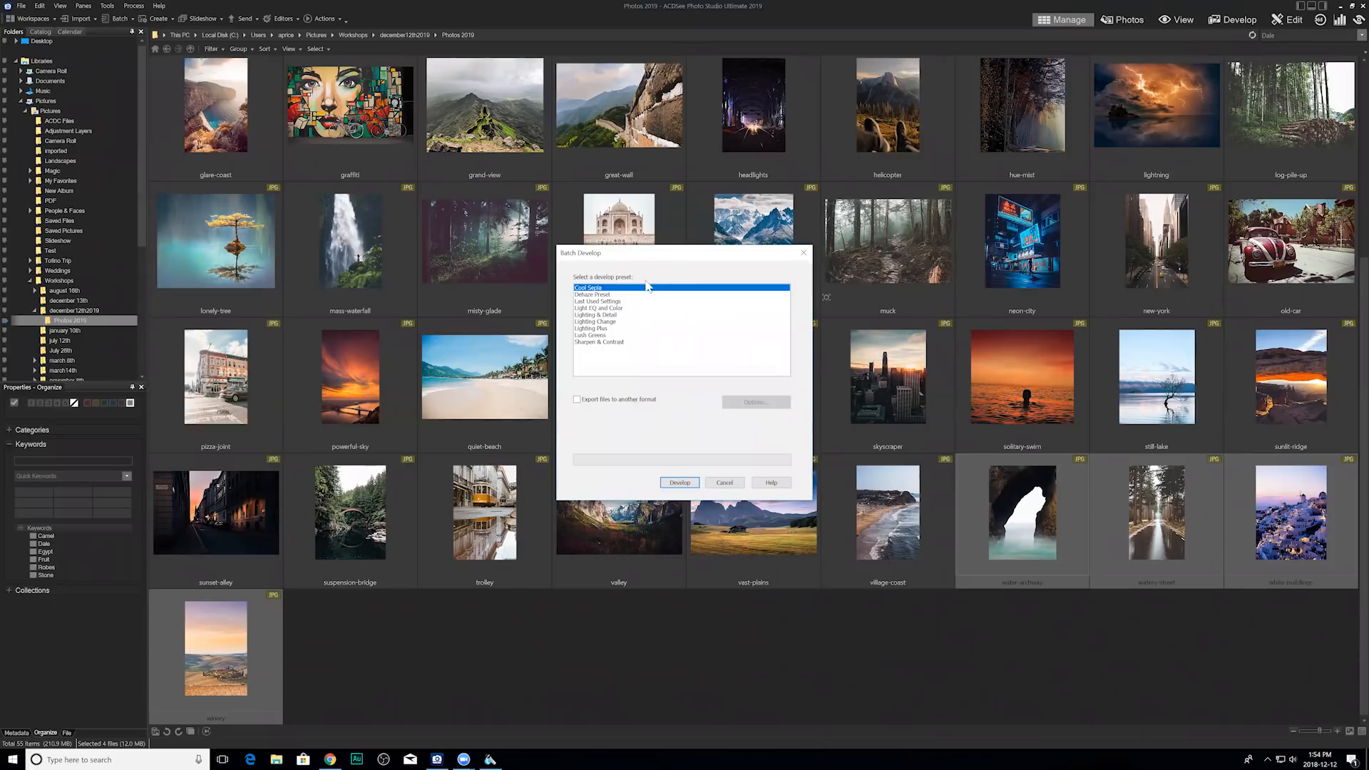
pyautogui.click(603, 329)
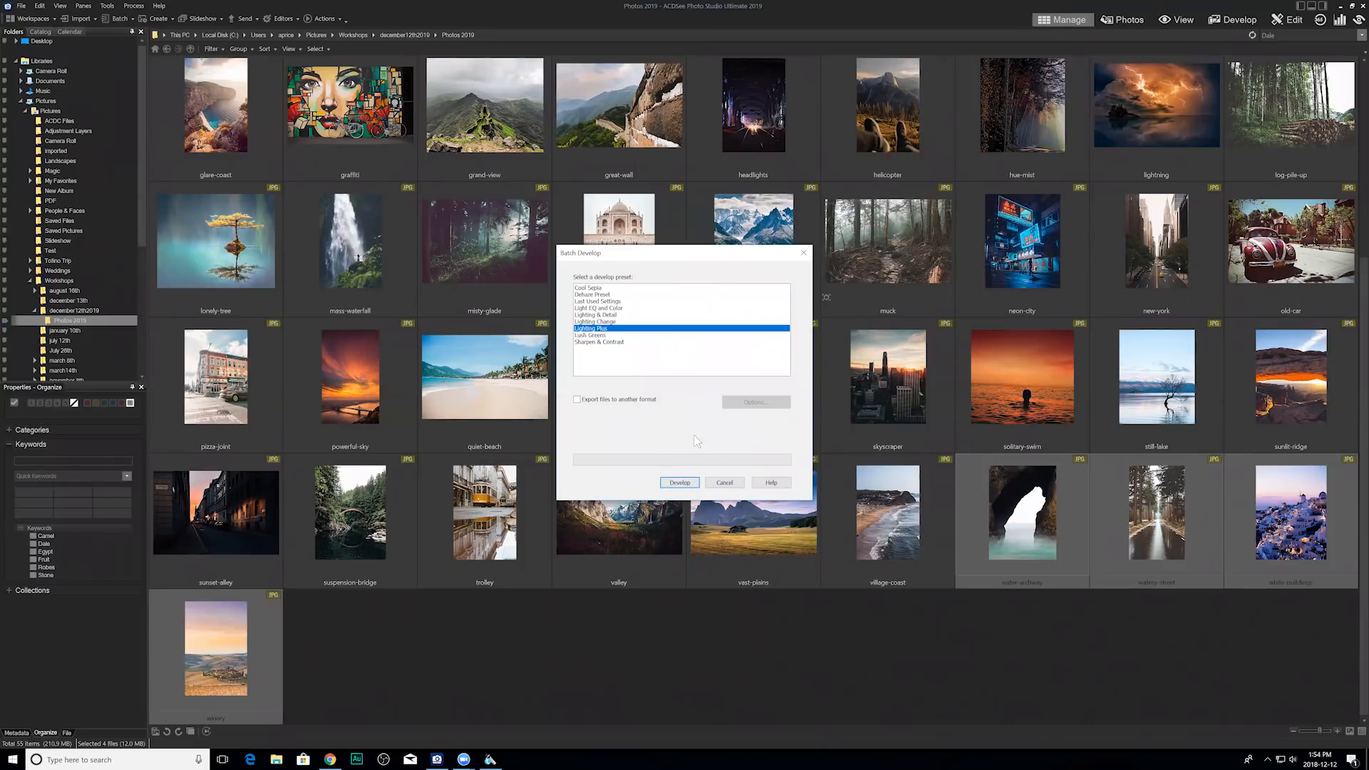
pyautogui.click(680, 484)
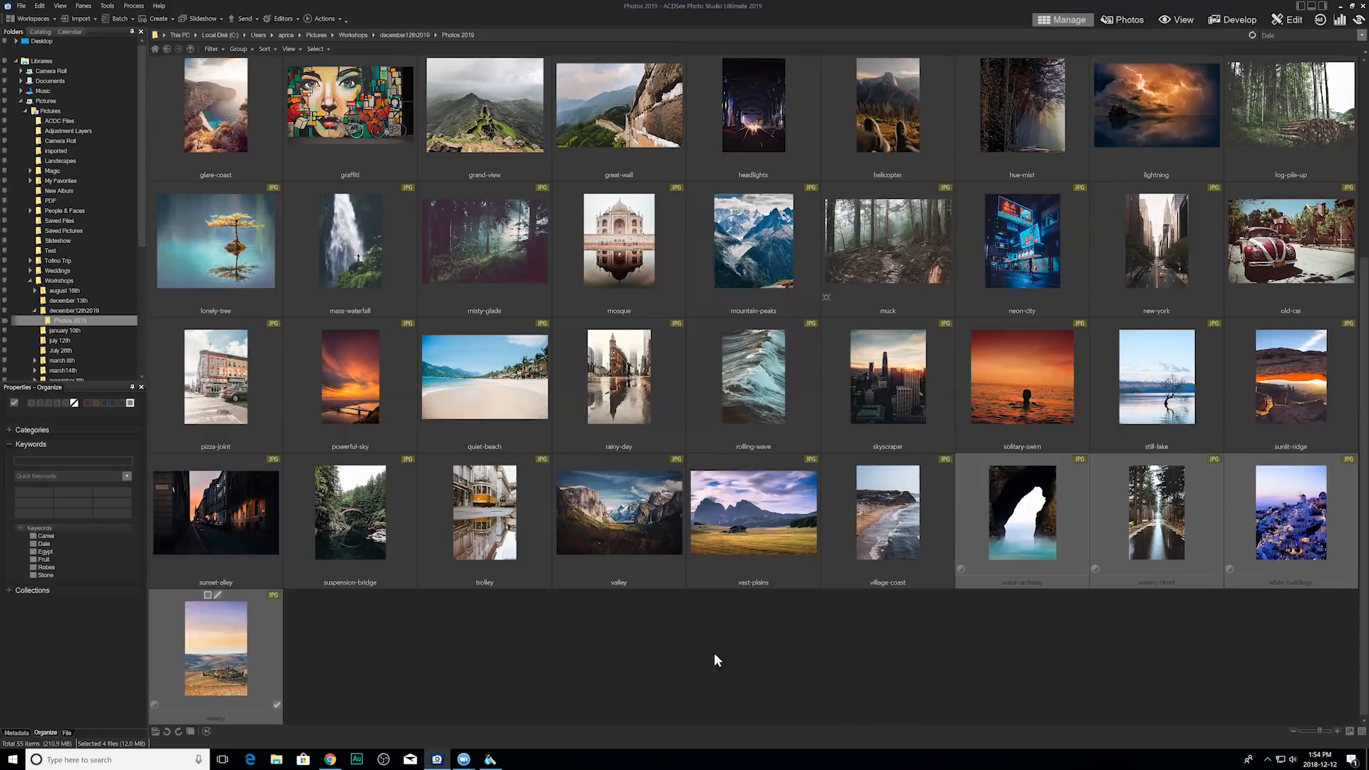
# Reset all develop settings of the water-archway photo in Develop mode, and return to Manage mode, saving the change.
pyautogui.click(994, 624)
pyautogui.click(1017, 548)
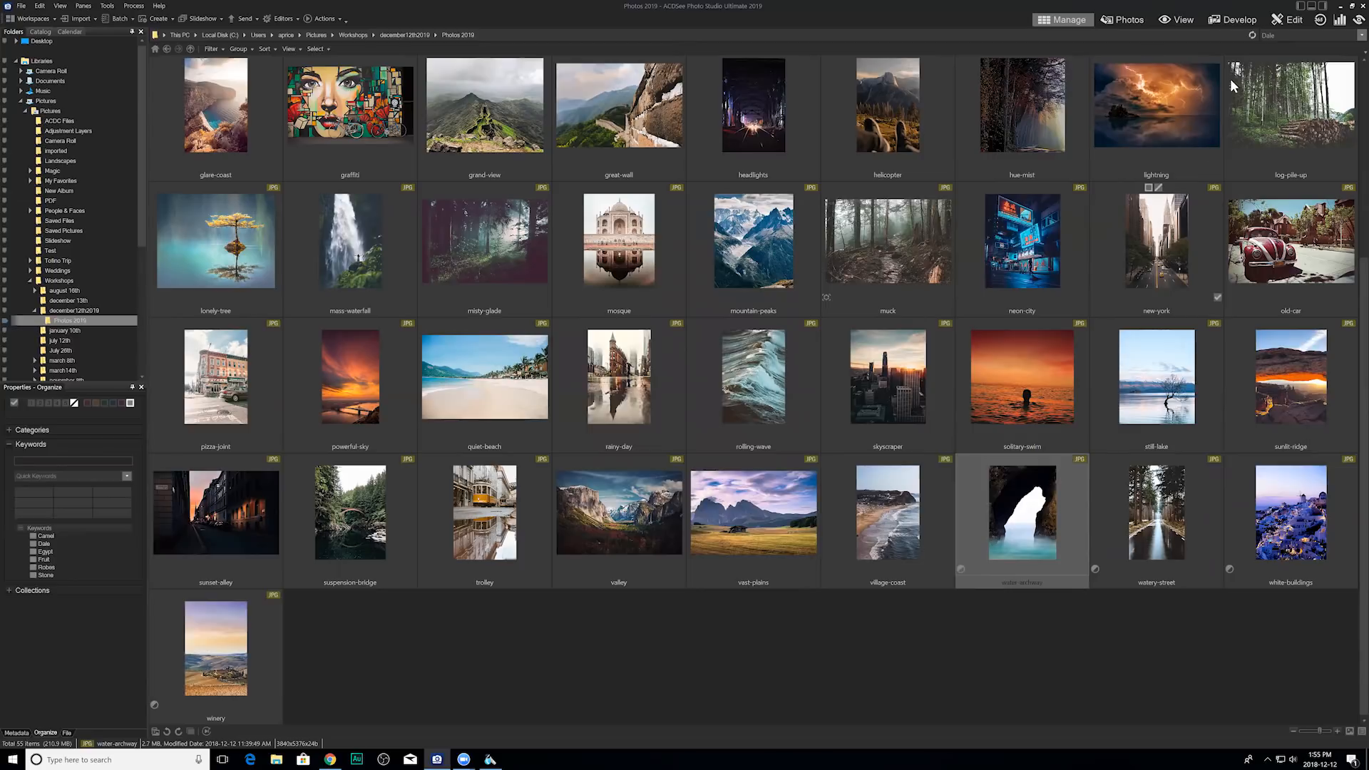
pyautogui.click(1240, 24)
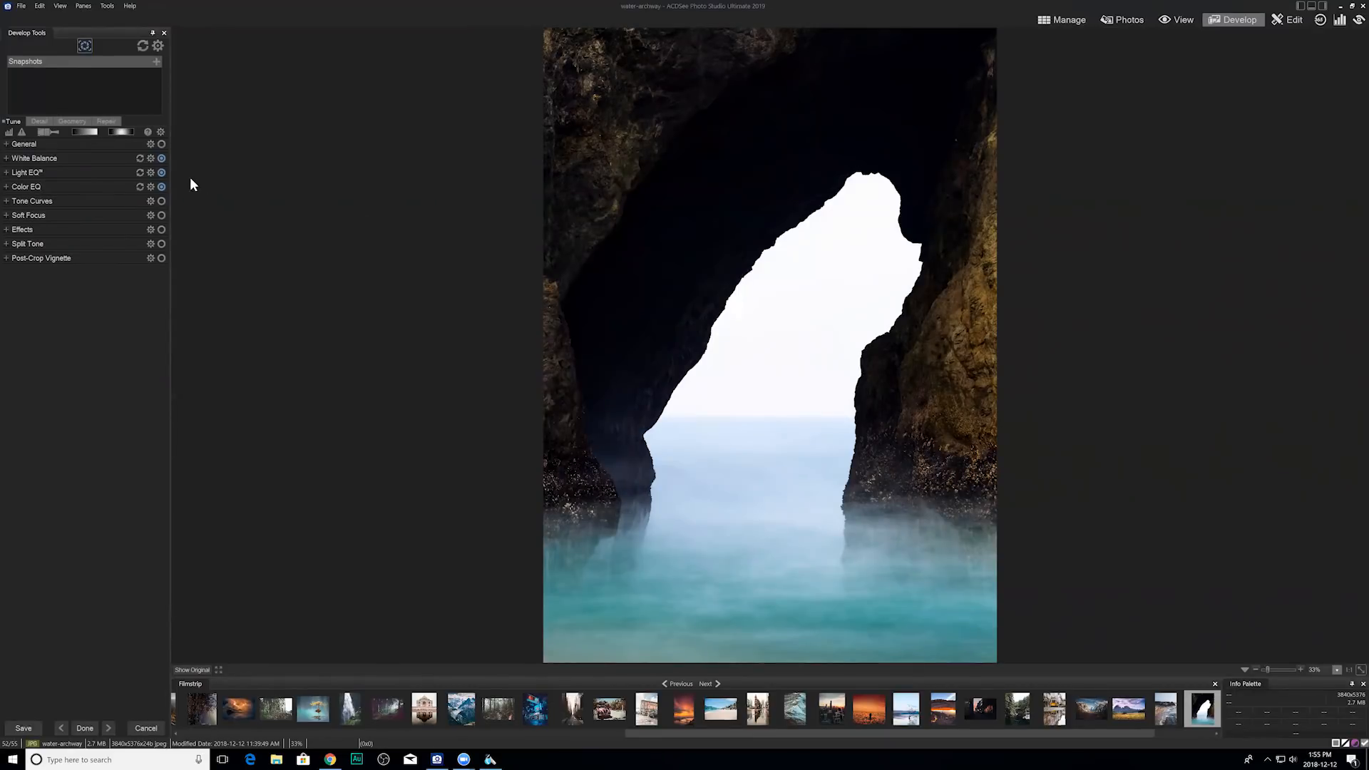
pyautogui.click(142, 44)
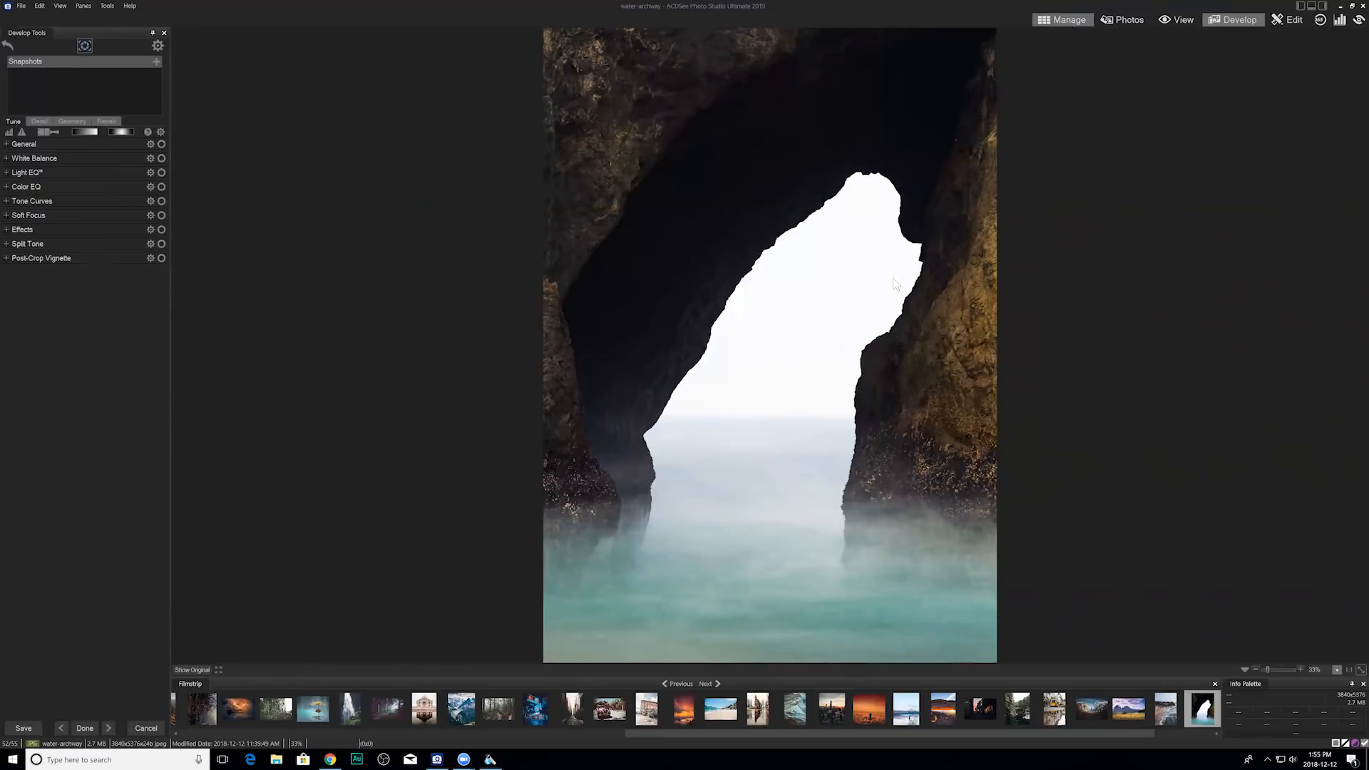
pyautogui.click(611, 380)
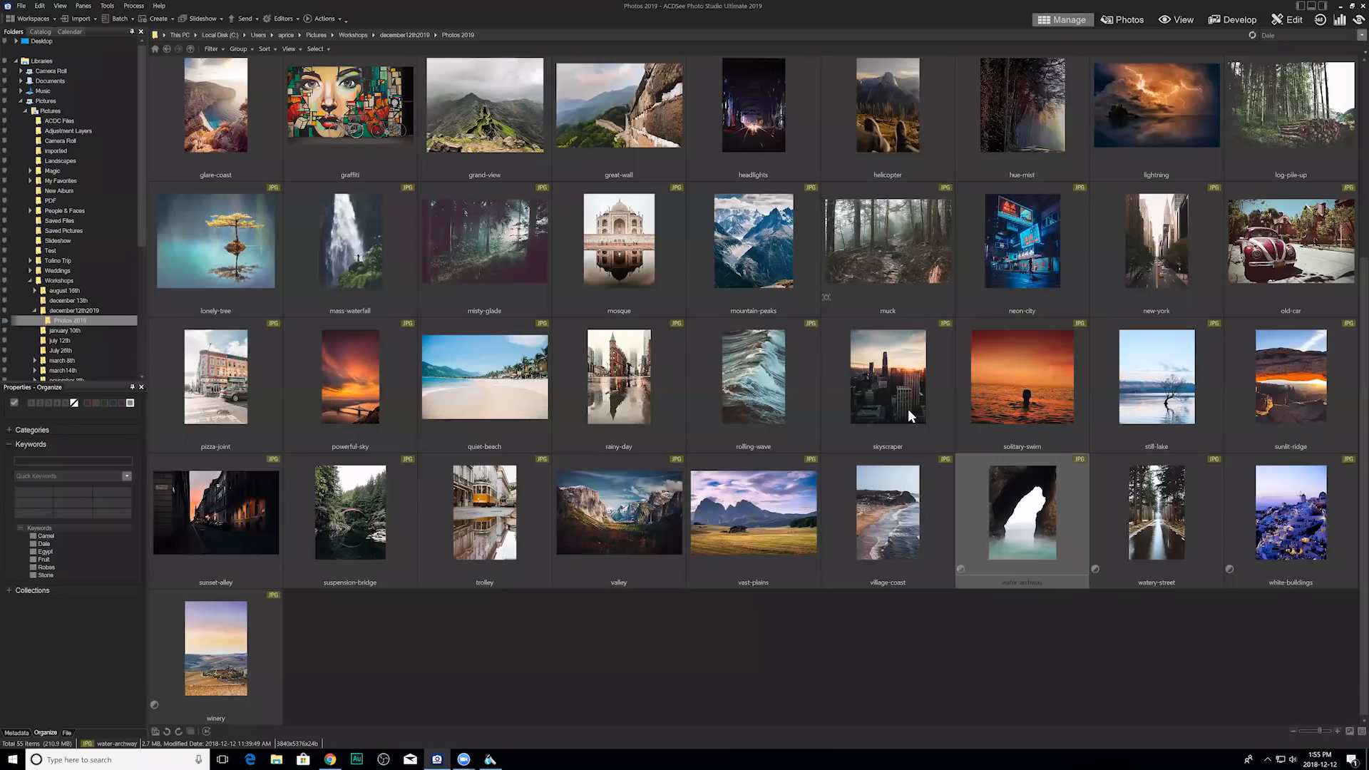
# Restore the water-archway photo to its original state from Manage mode.
pyautogui.rightClick(1054, 521)
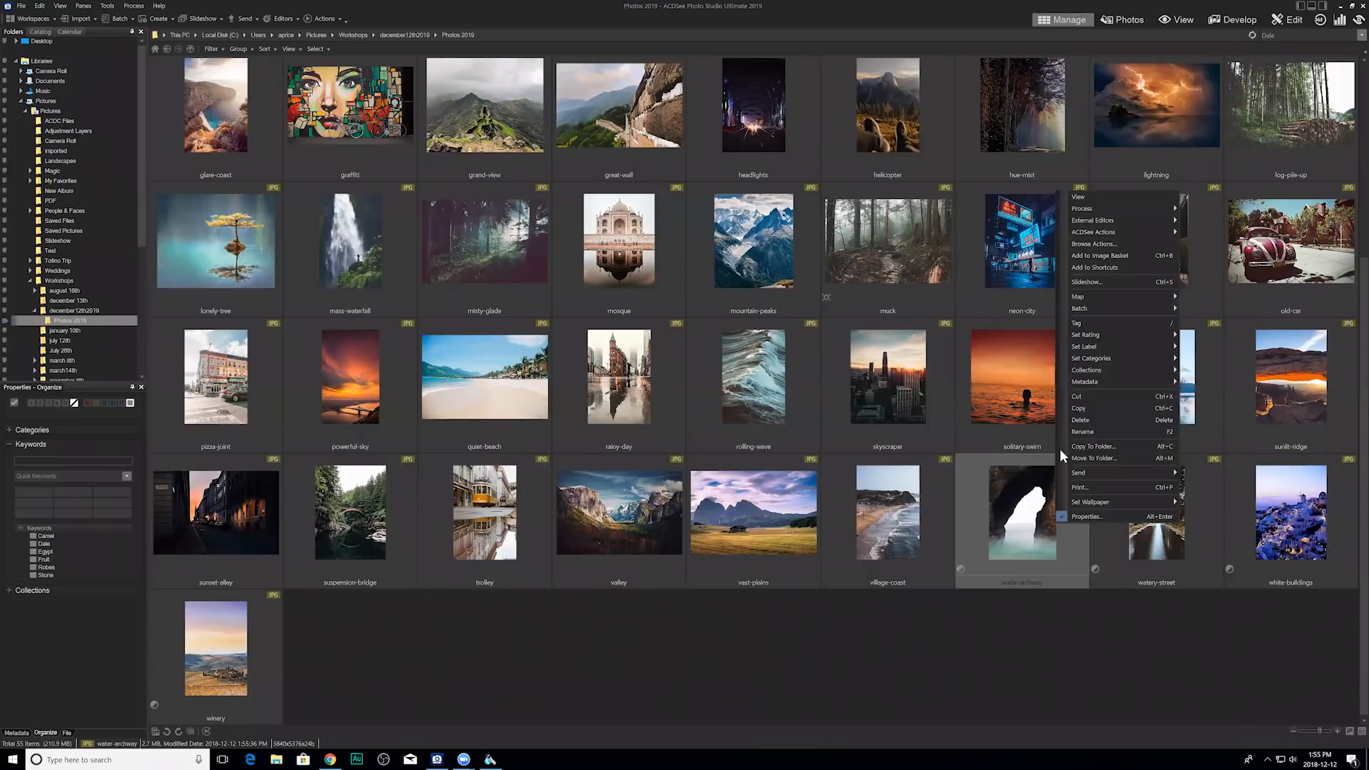
pyautogui.moveTo(1177, 209)
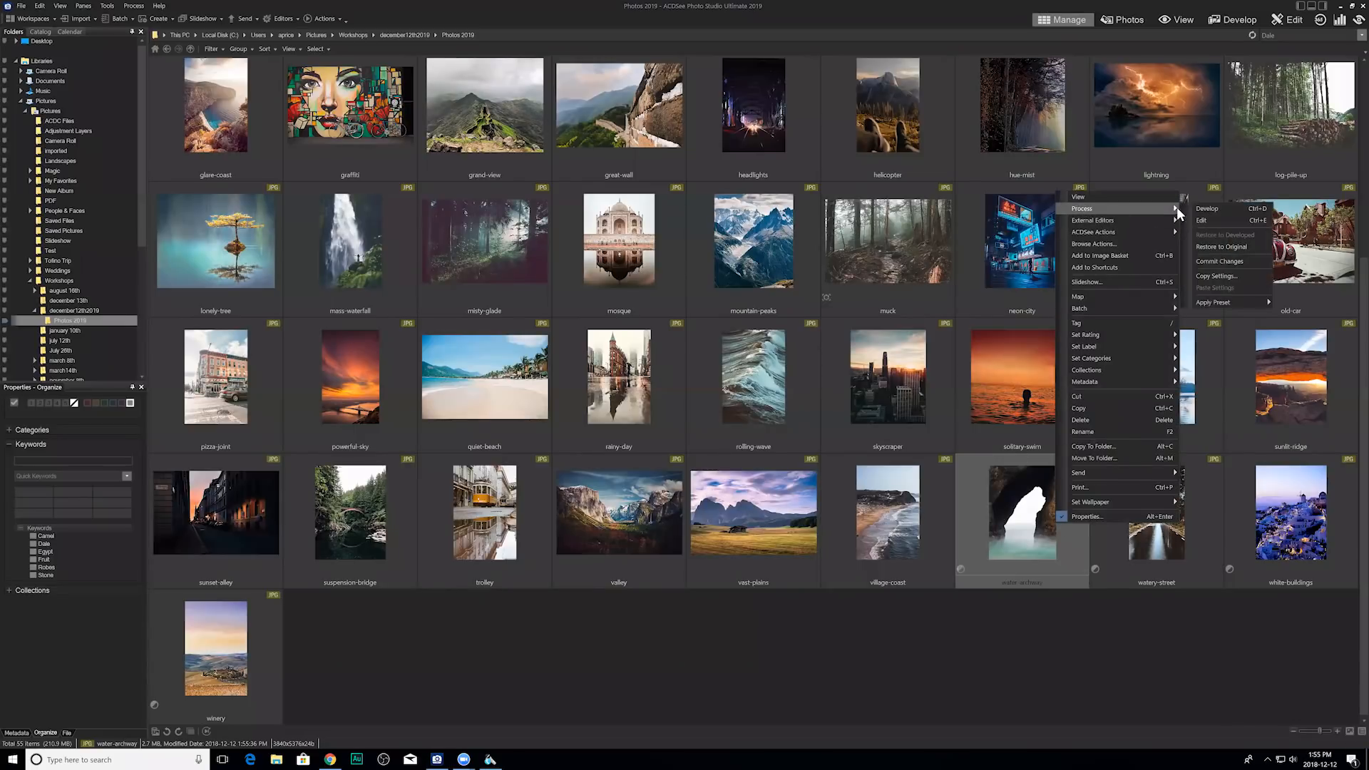
pyautogui.click(1234, 246)
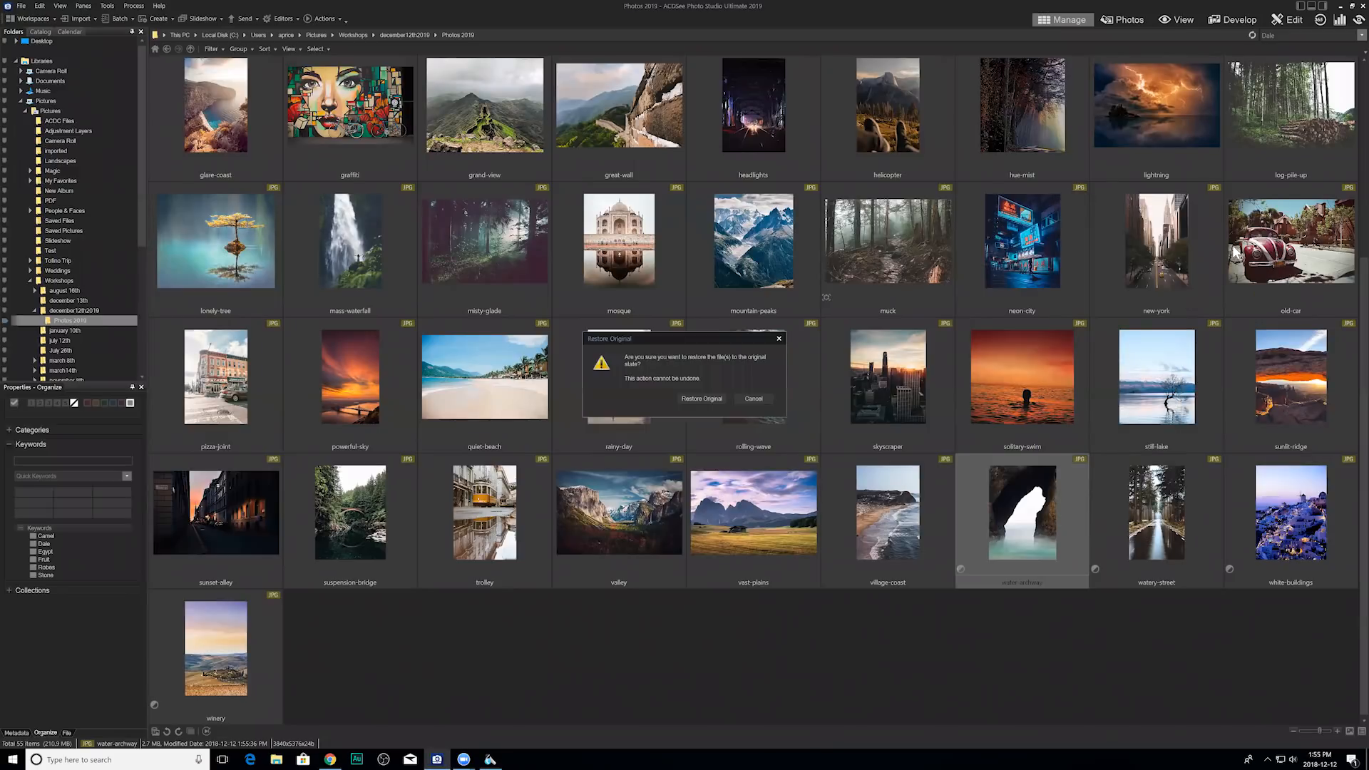
pyautogui.click(696, 398)
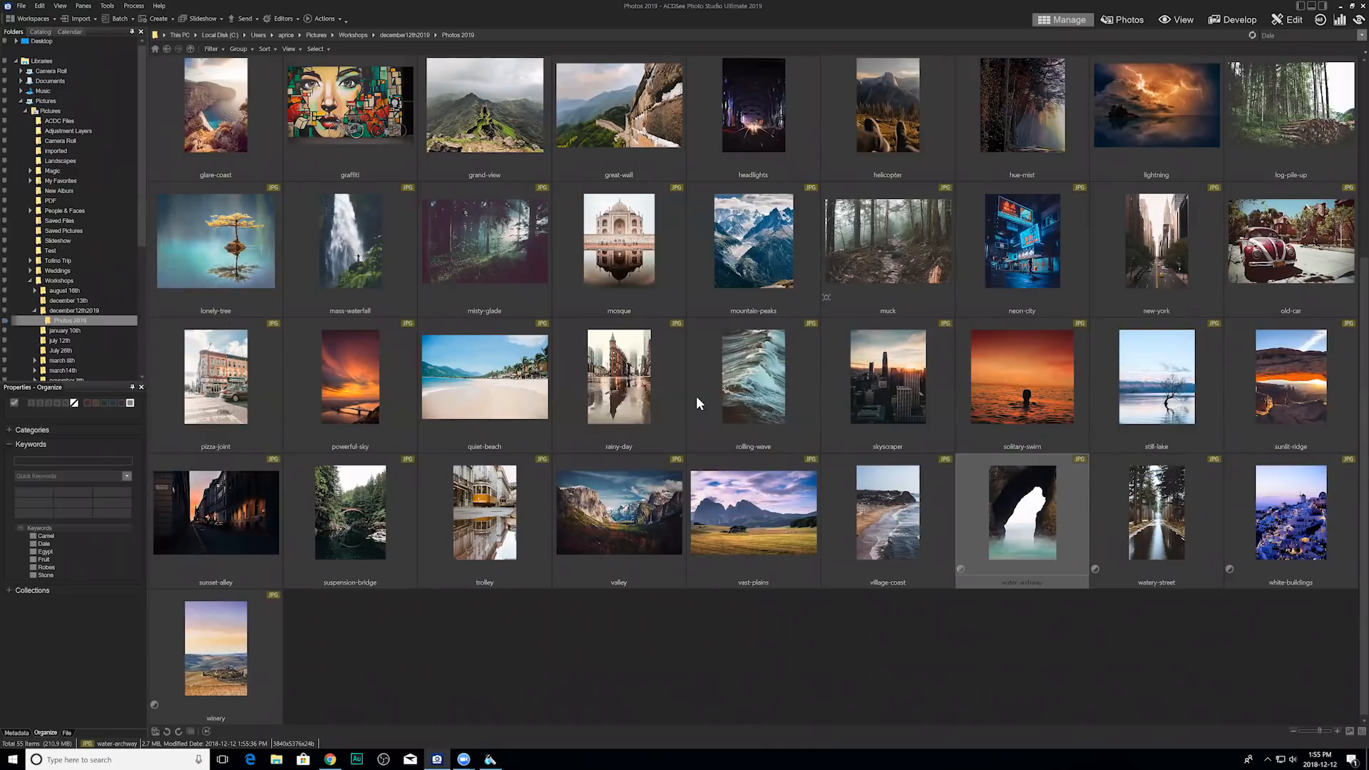
pyautogui.rightClick(1174, 542)
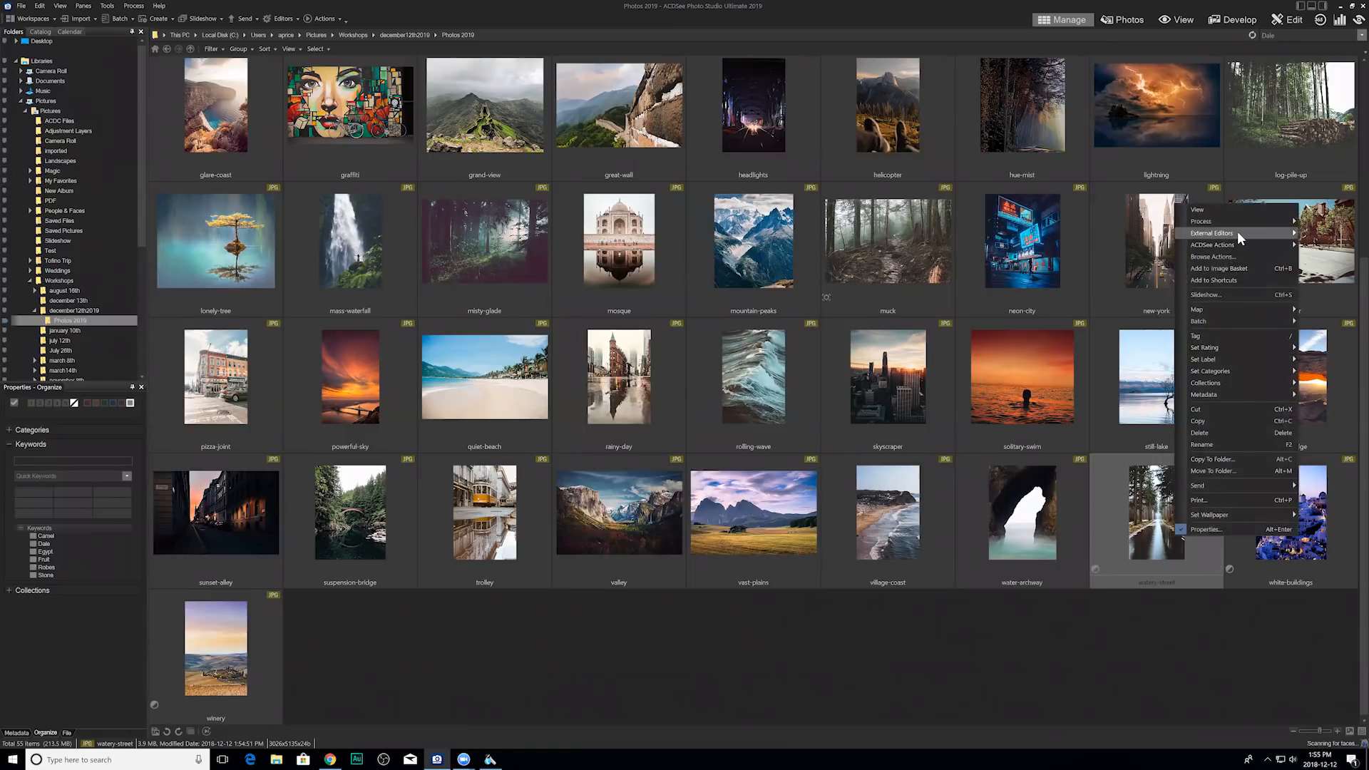
pyautogui.moveTo(1242, 243)
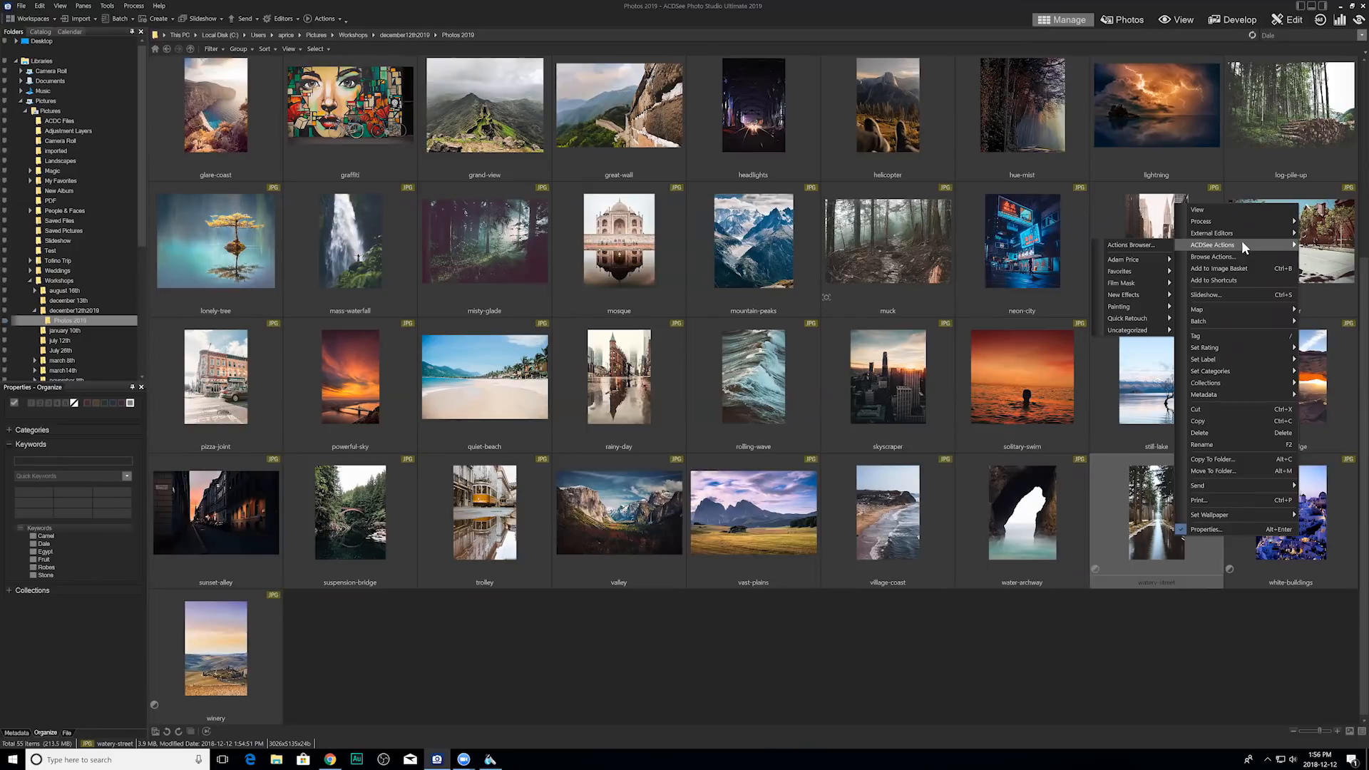
pyautogui.click(1070, 653)
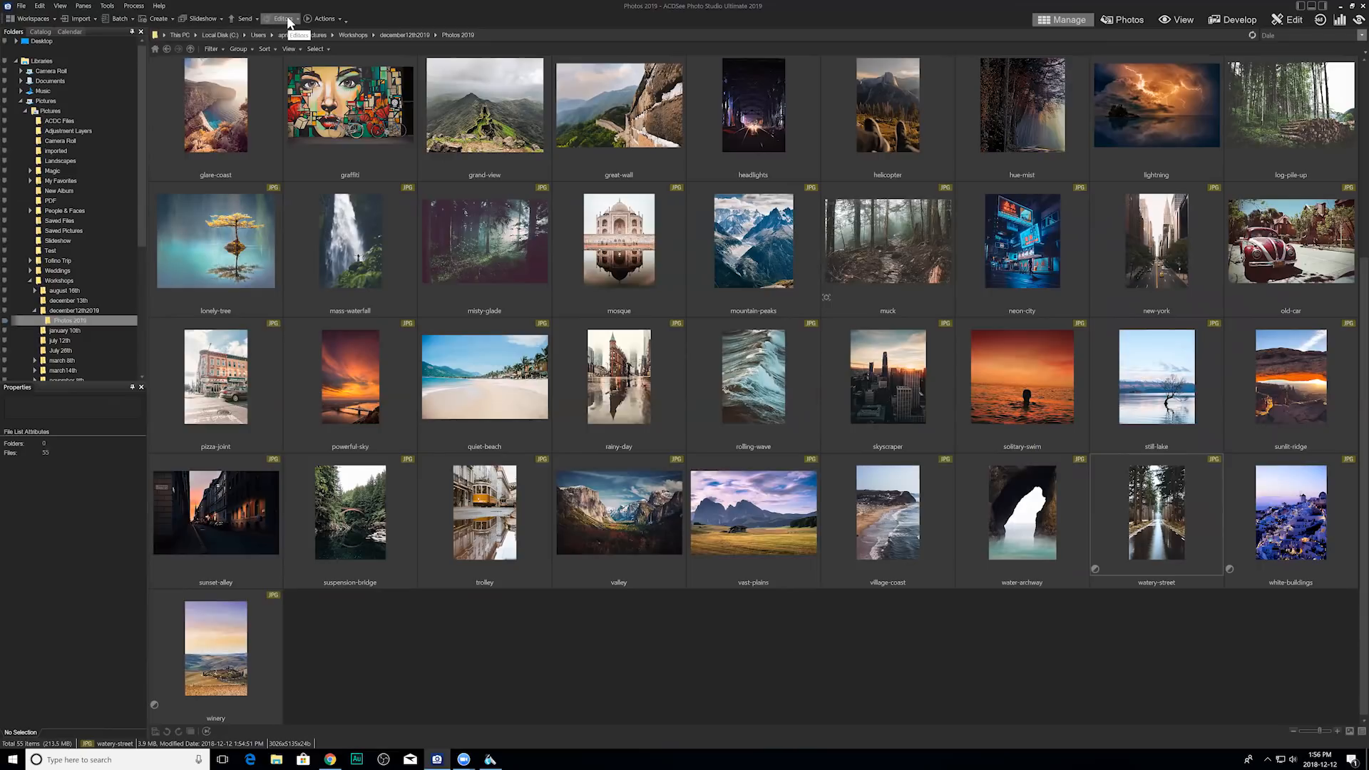
# Select the misty-glade photo and open the external photo editor configuration.
pyautogui.scroll(3, 713, 315)
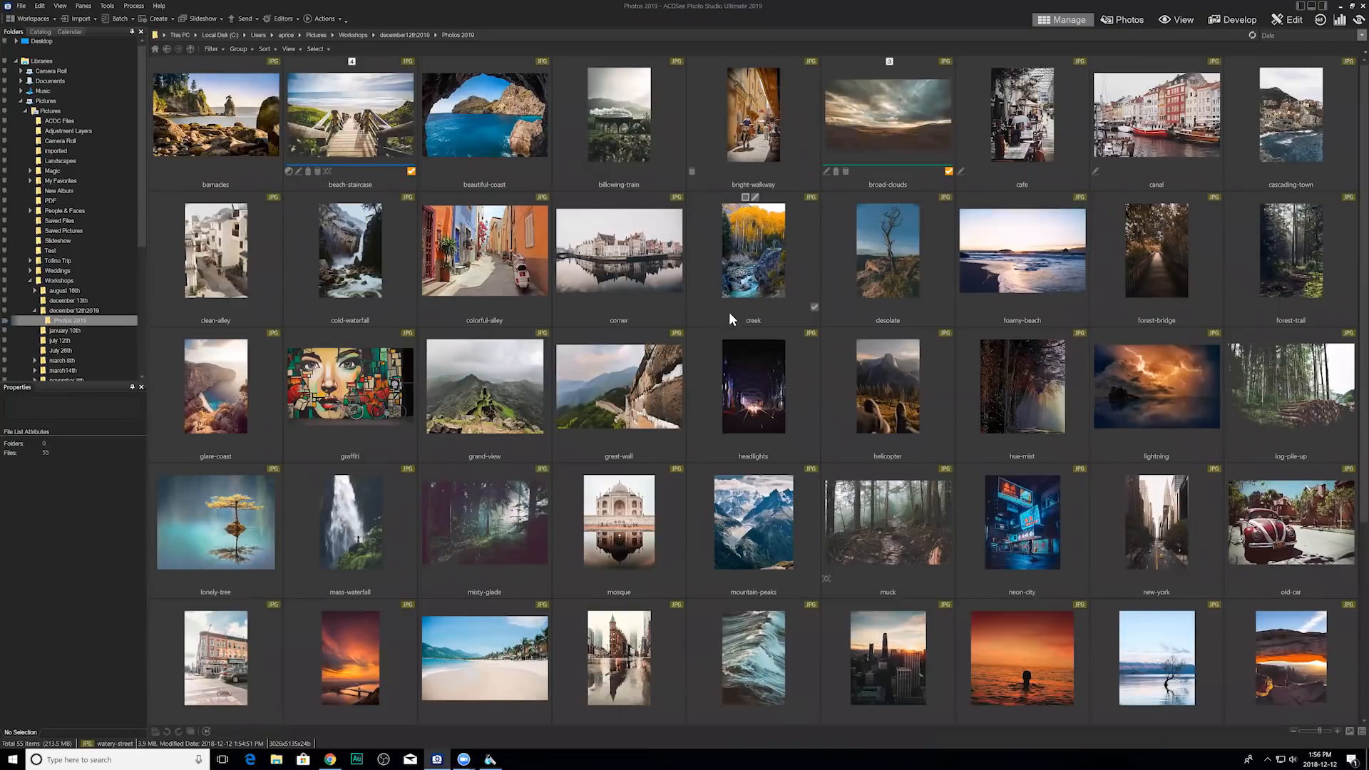
pyautogui.click(475, 527)
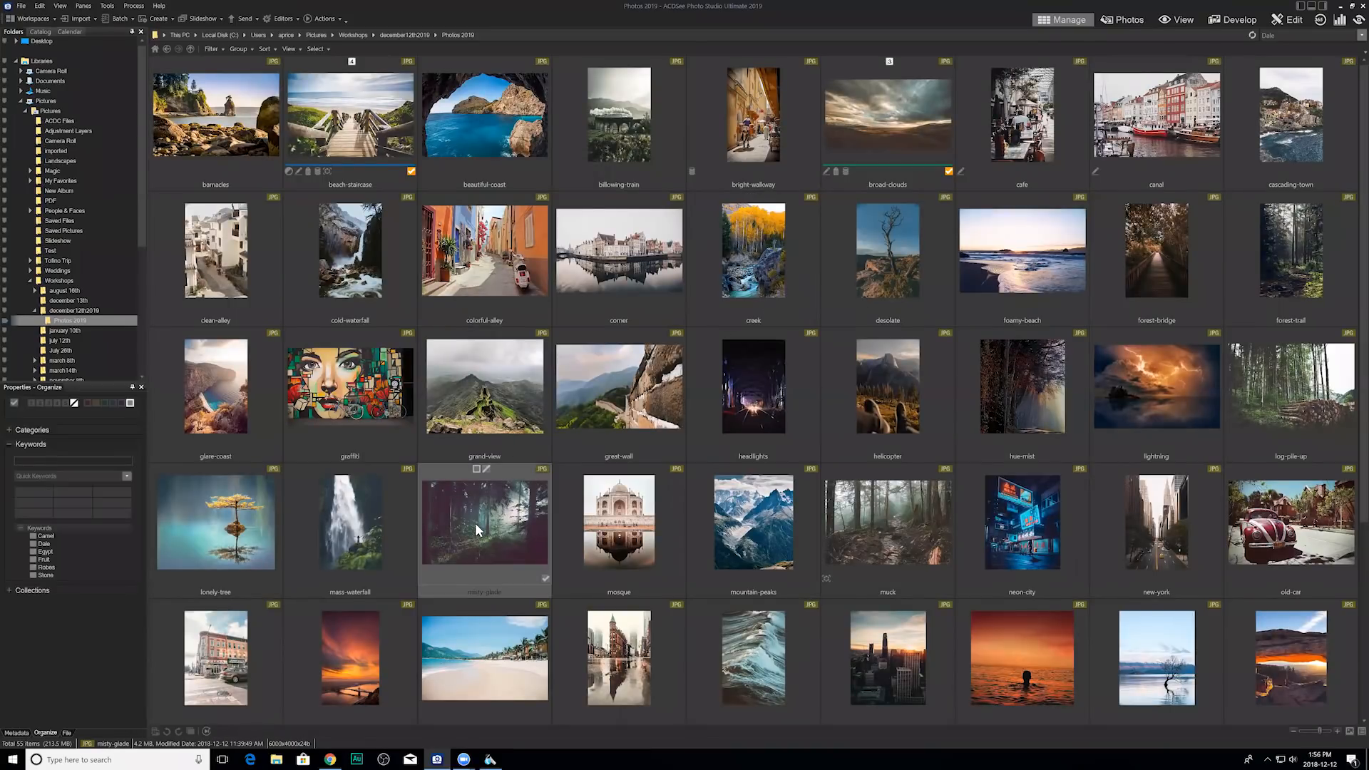
pyautogui.click(292, 19)
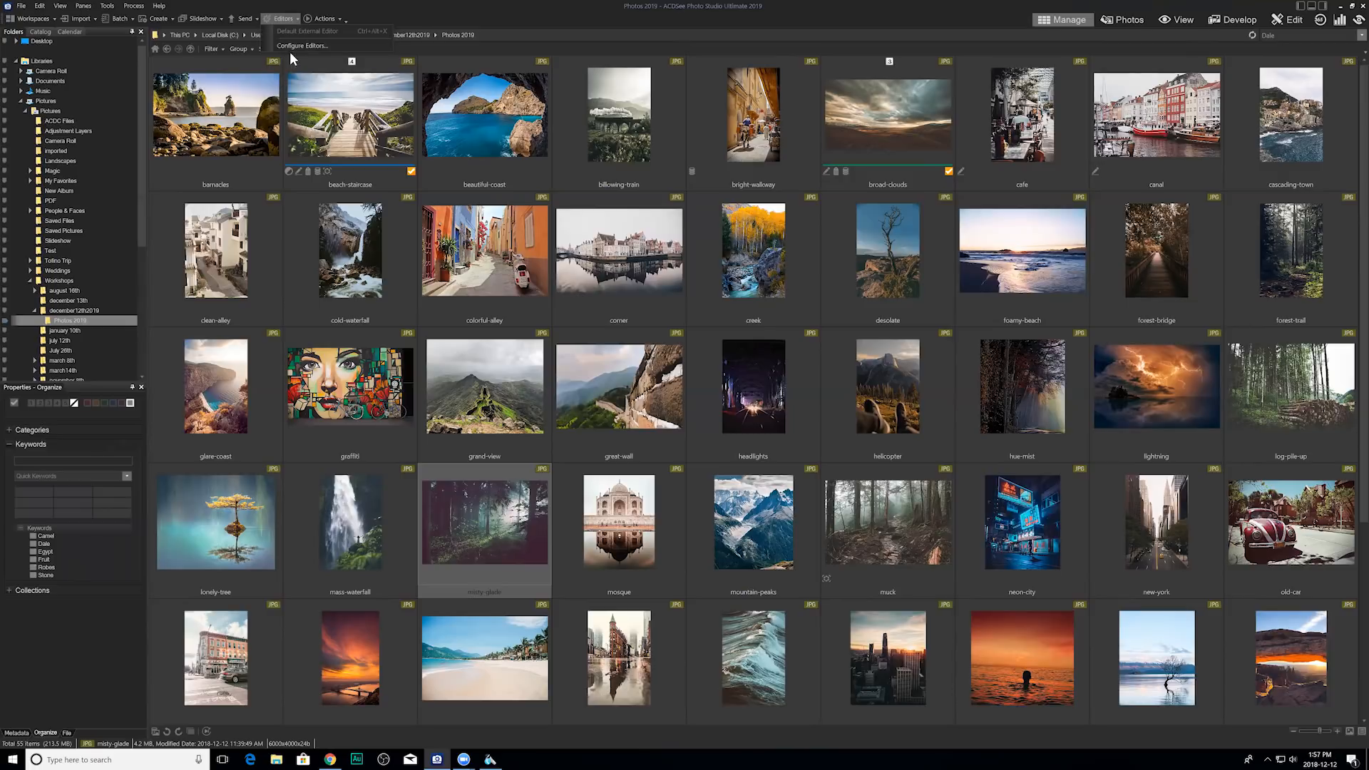
pyautogui.click(348, 44)
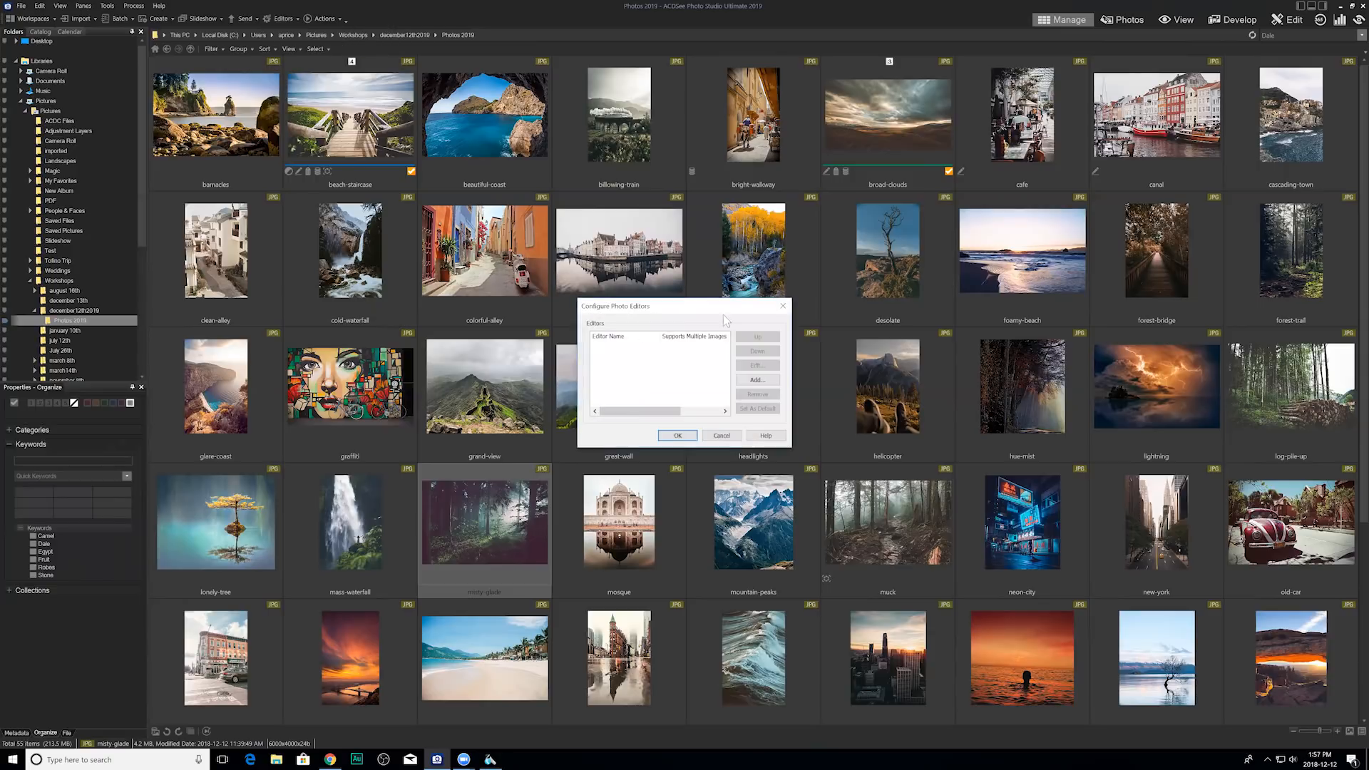
pyautogui.moveTo(720, 308); pyautogui.dragTo(738, 233)
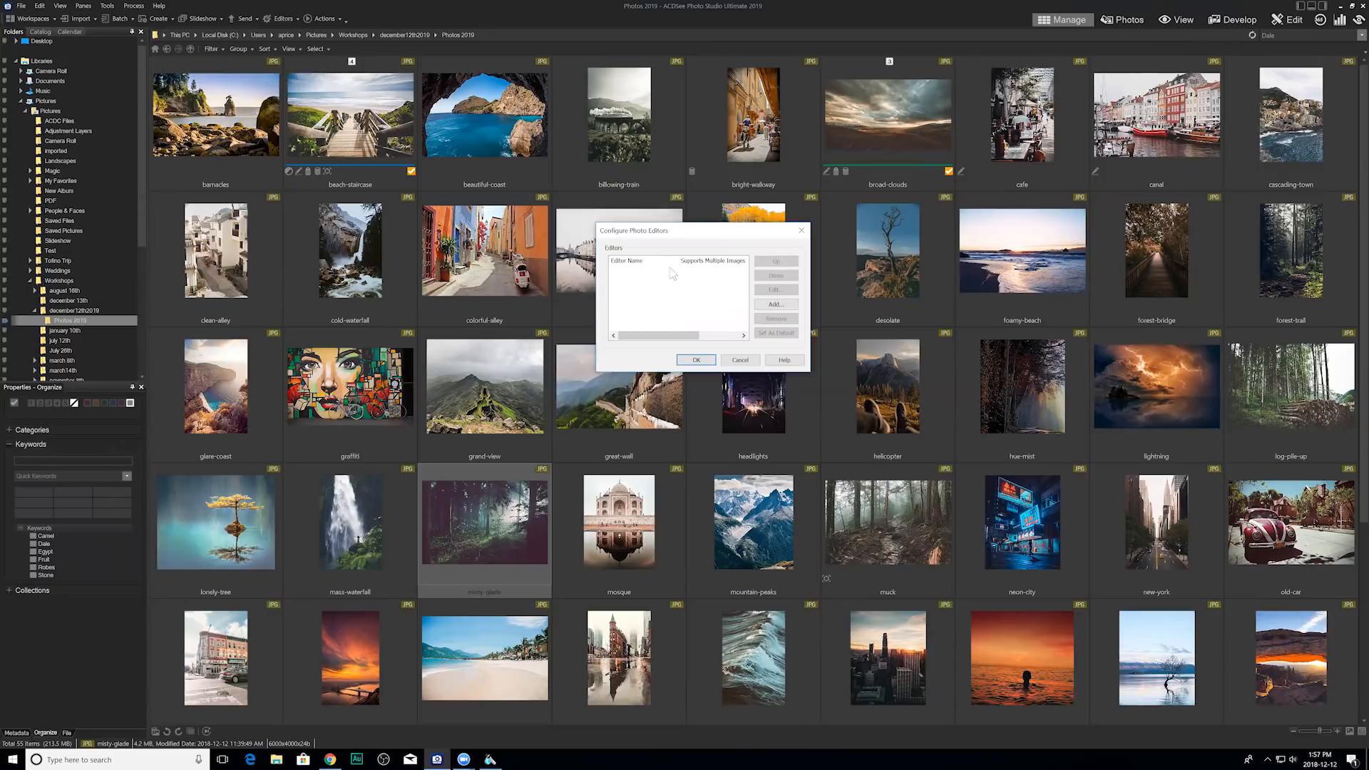
# Add the Photoshop application from the Adobe Photoshop CC 2019 program folder as an external editor and save the editor configuration.
pyautogui.click(776, 305)
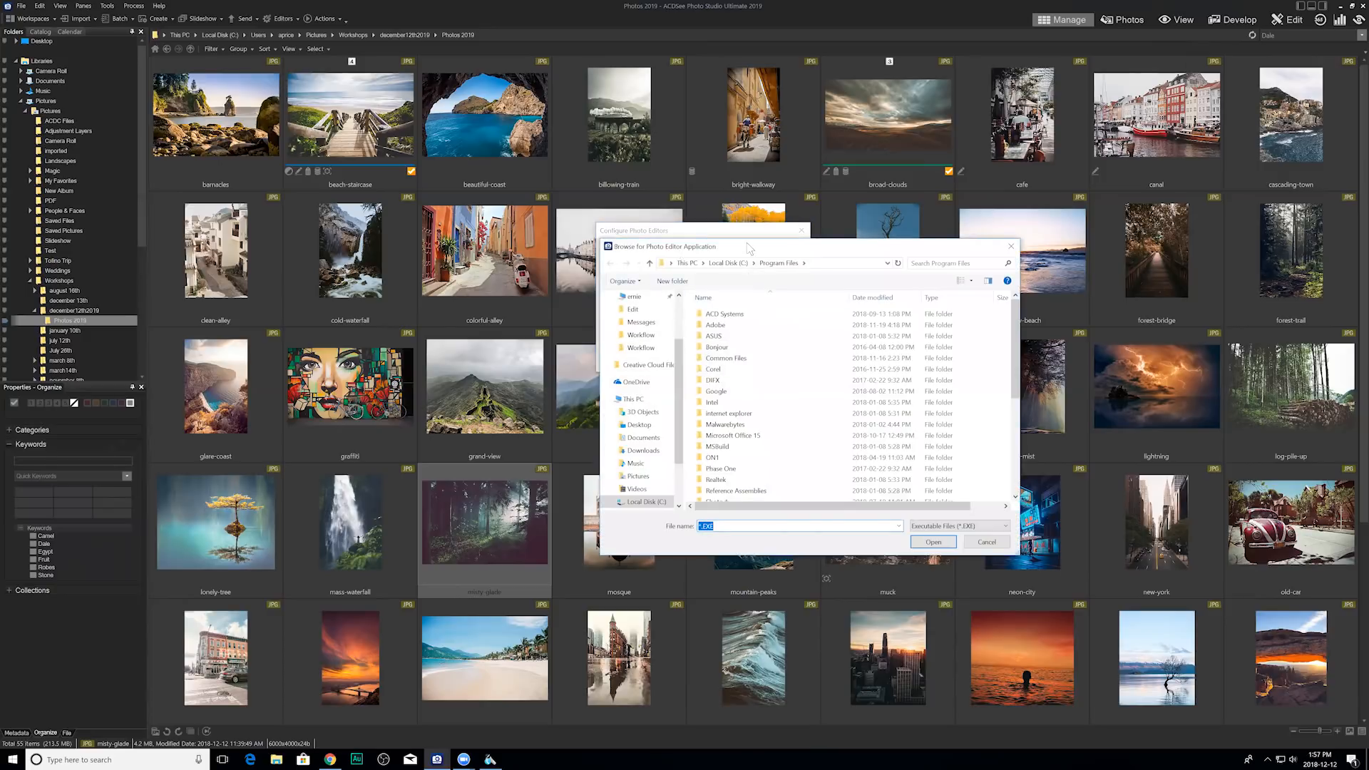
pyautogui.moveTo(776, 247); pyautogui.dragTo(1005, 233)
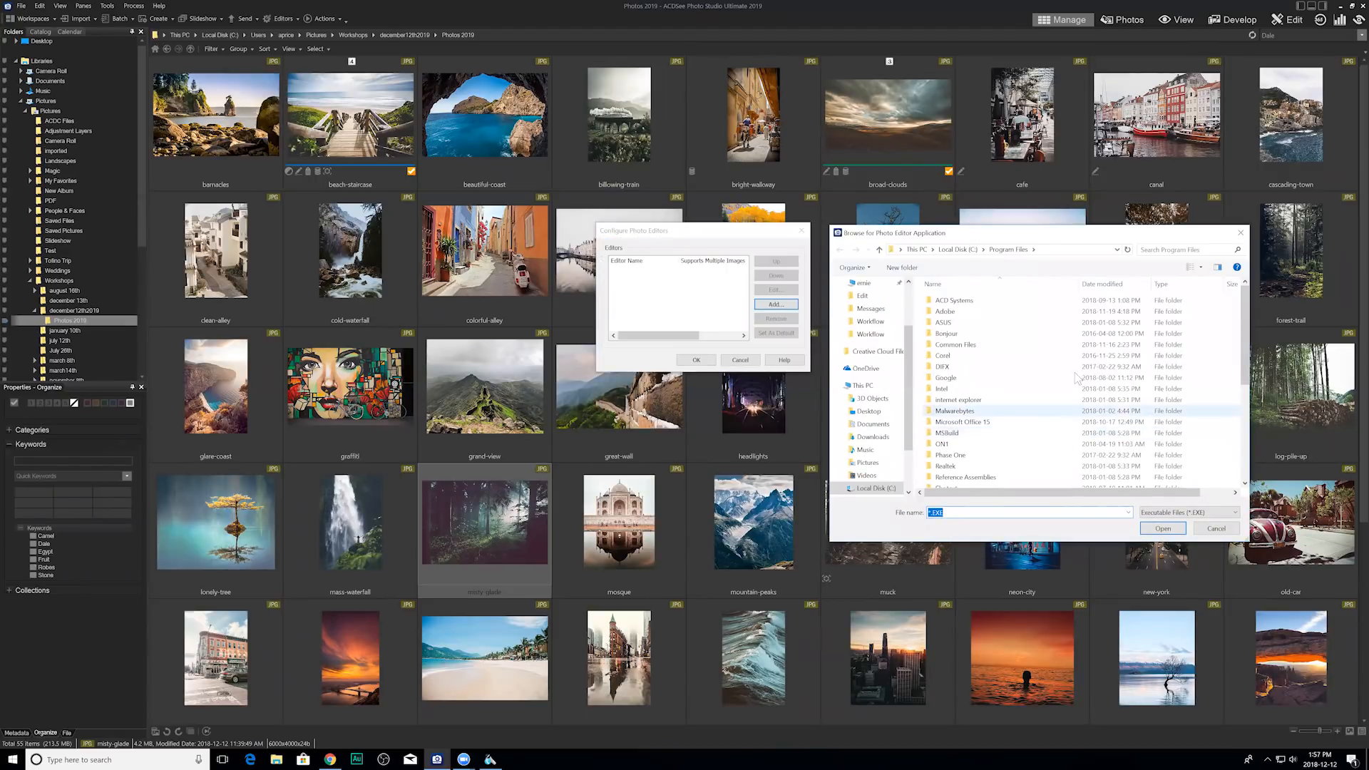
pyautogui.doubleClick(972, 311)
pyautogui.click(1002, 349)
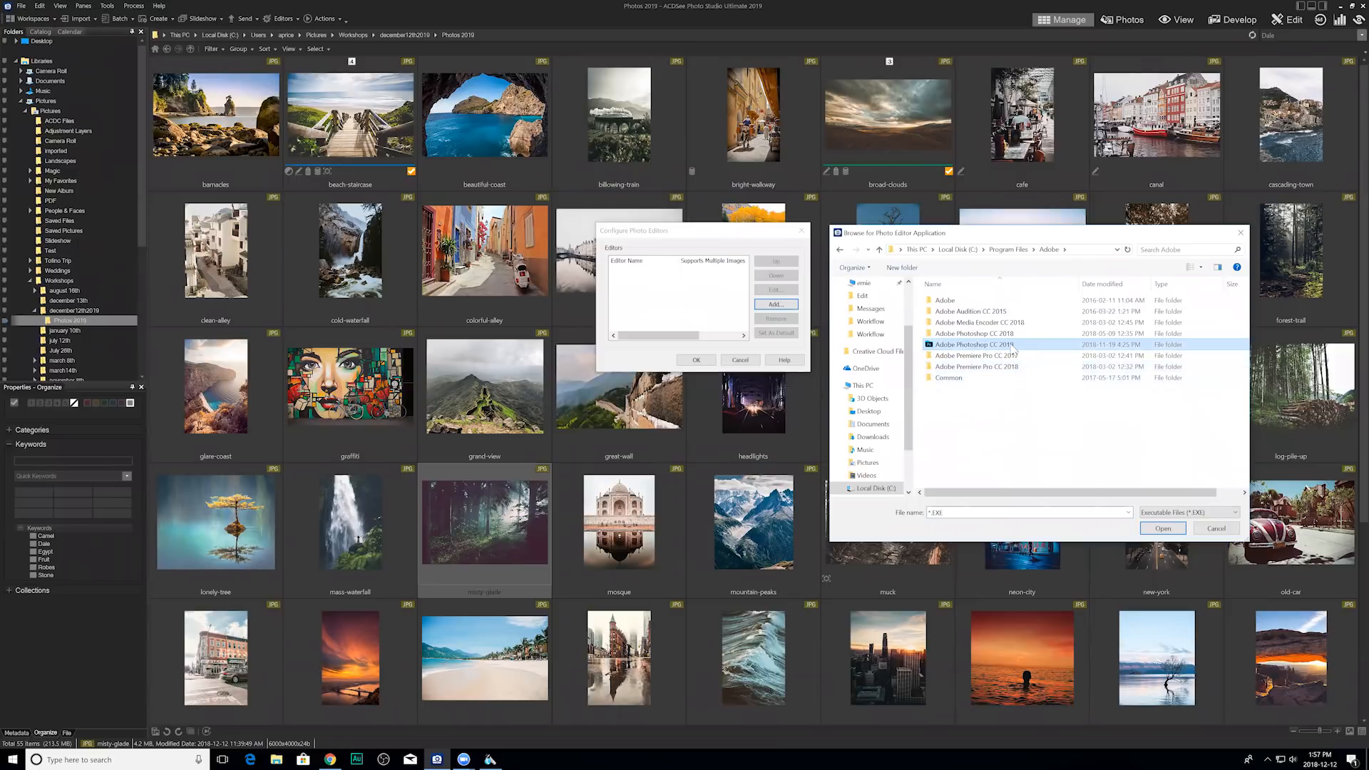
pyautogui.click(1163, 529)
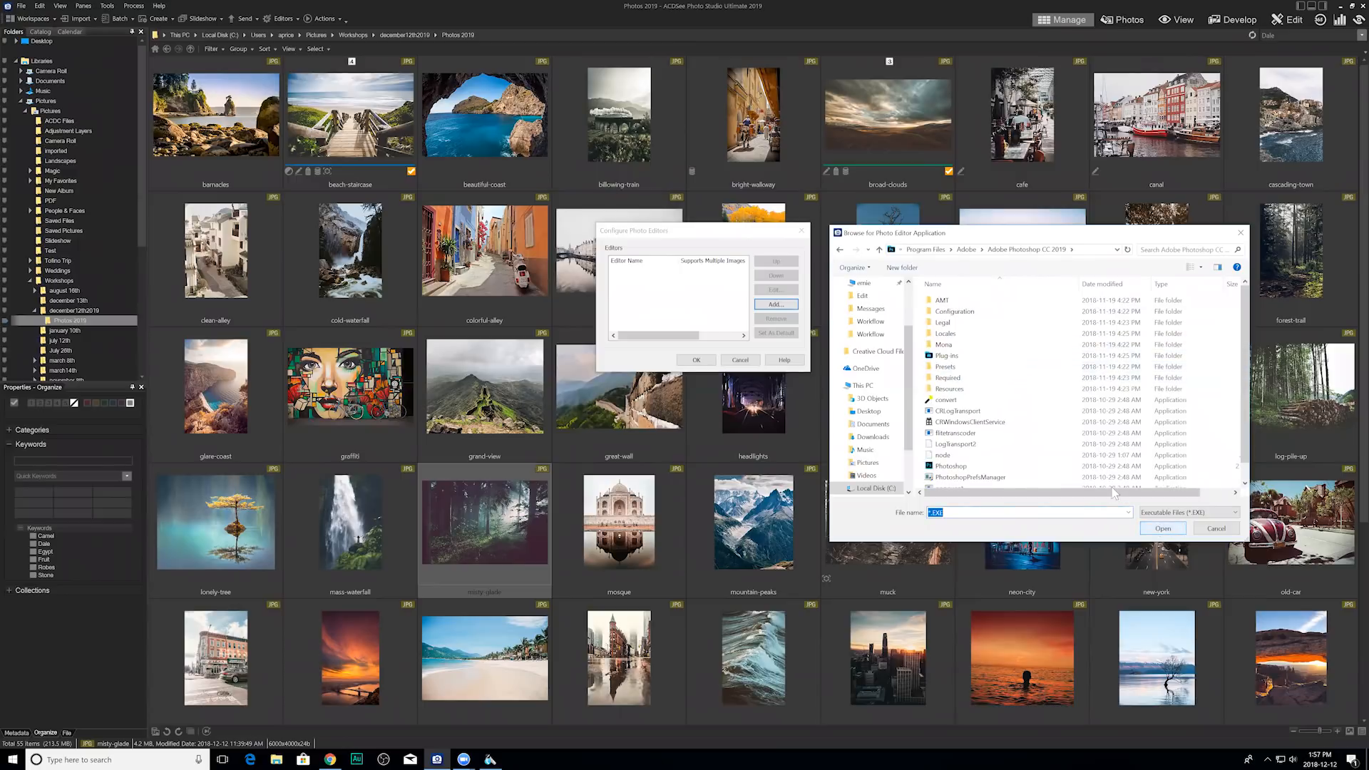
pyautogui.scroll(-1, 988, 403)
pyautogui.click(979, 448)
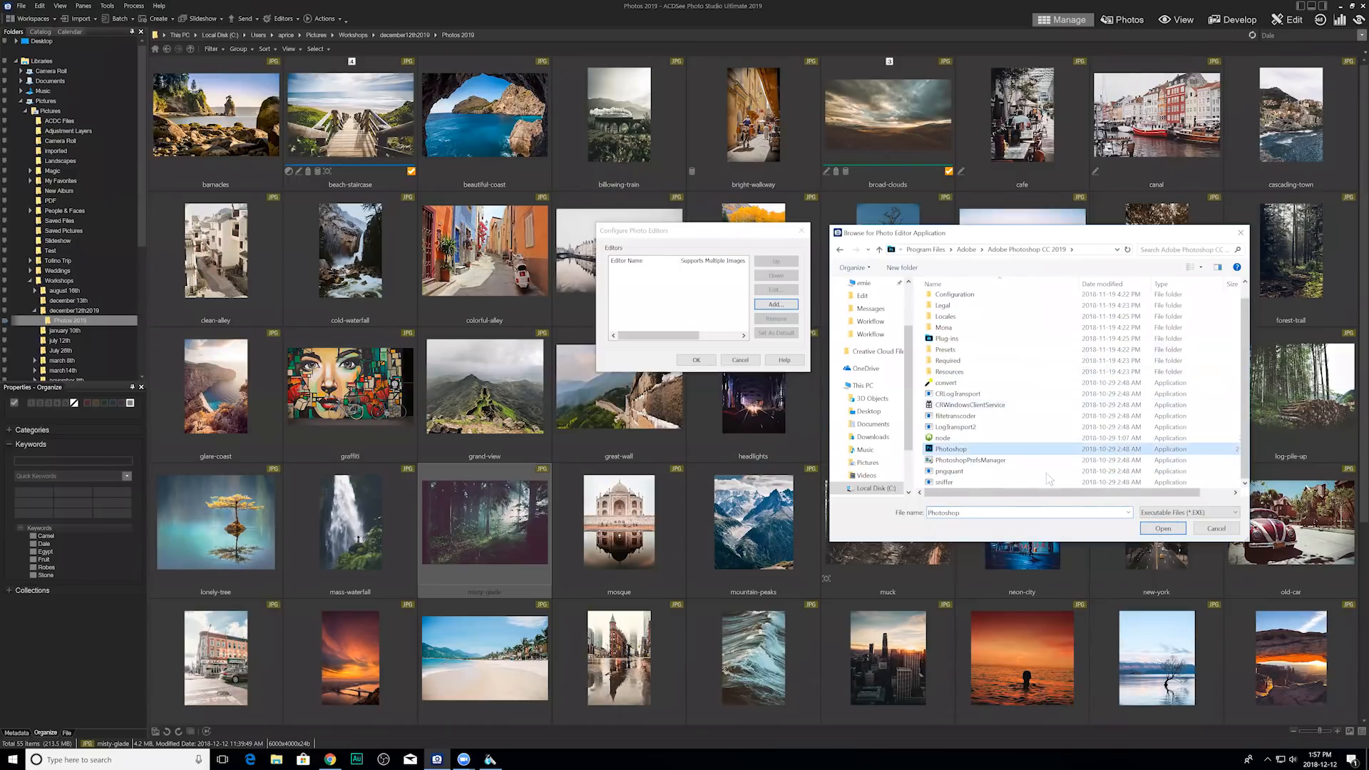
pyautogui.click(1173, 529)
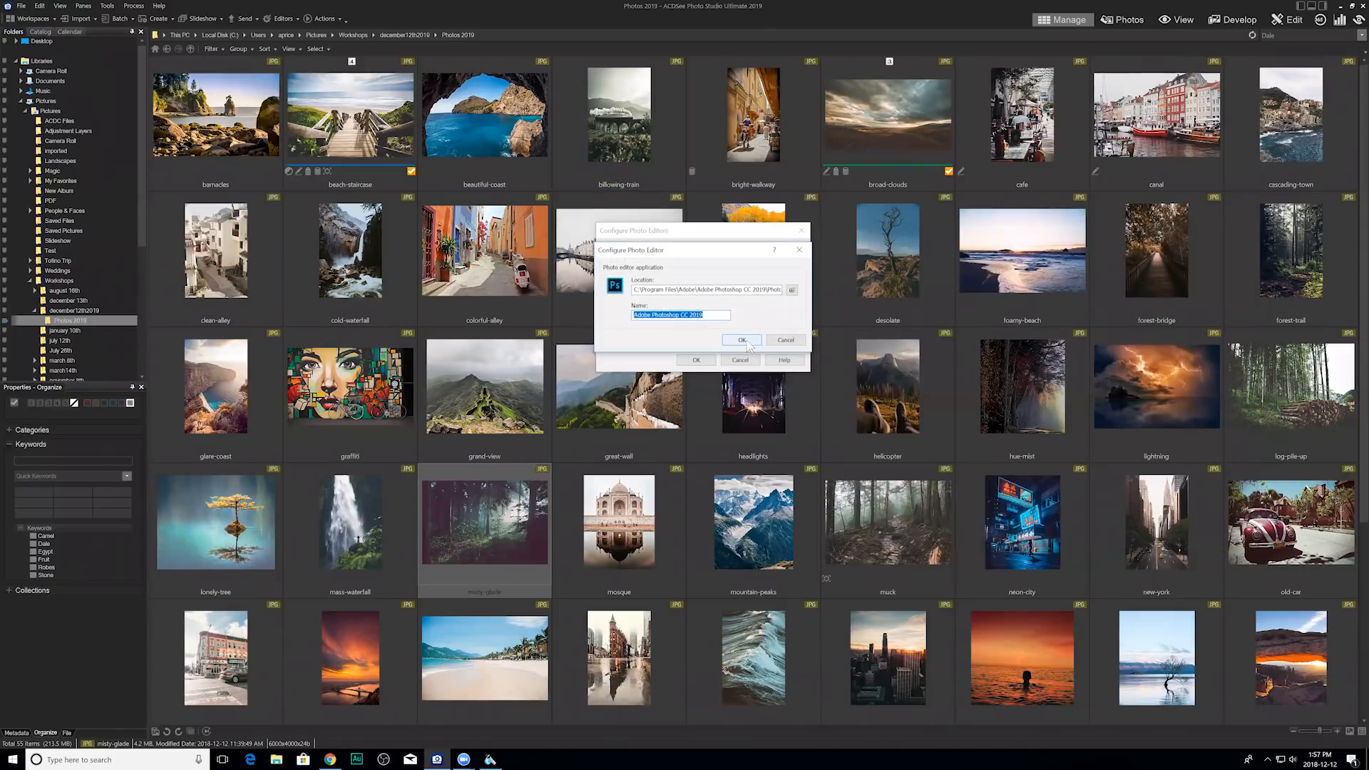
pyautogui.click(746, 341)
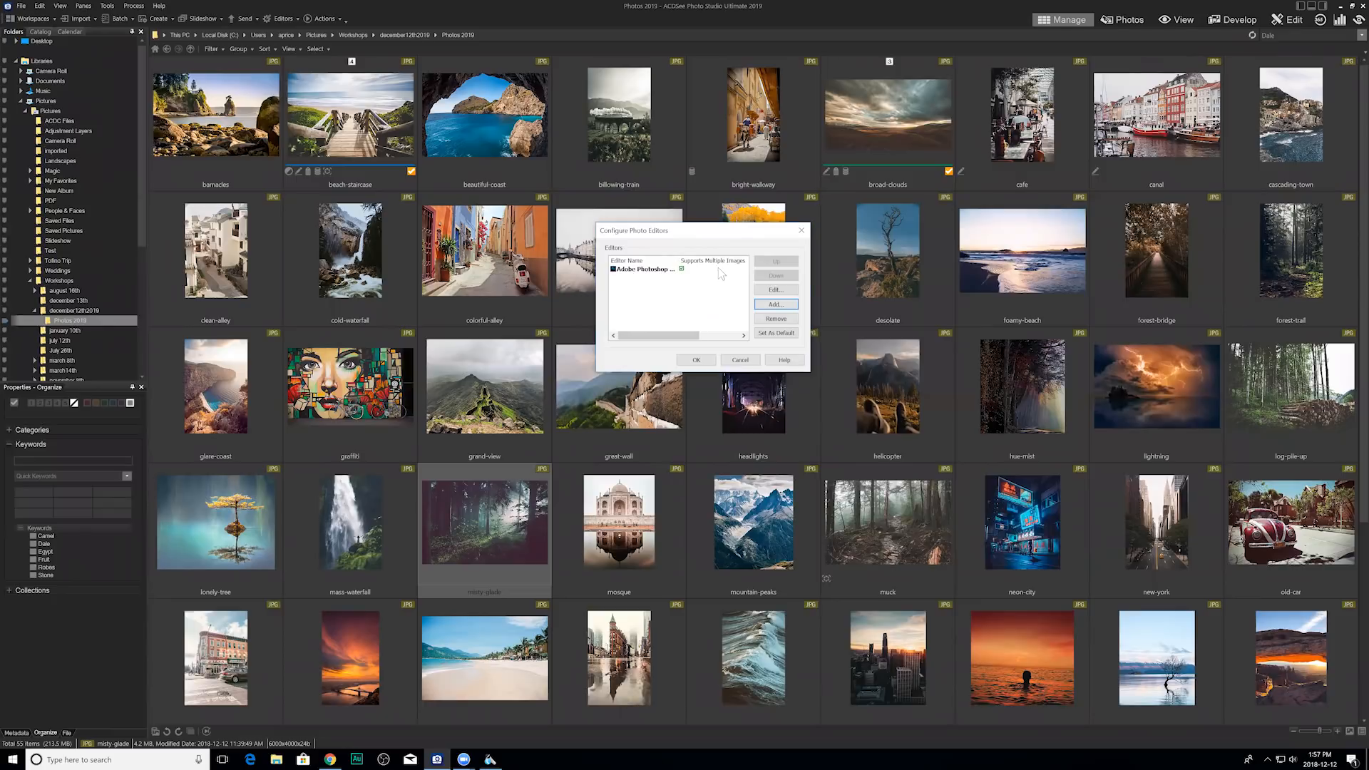
pyautogui.click(700, 269)
pyautogui.click(696, 360)
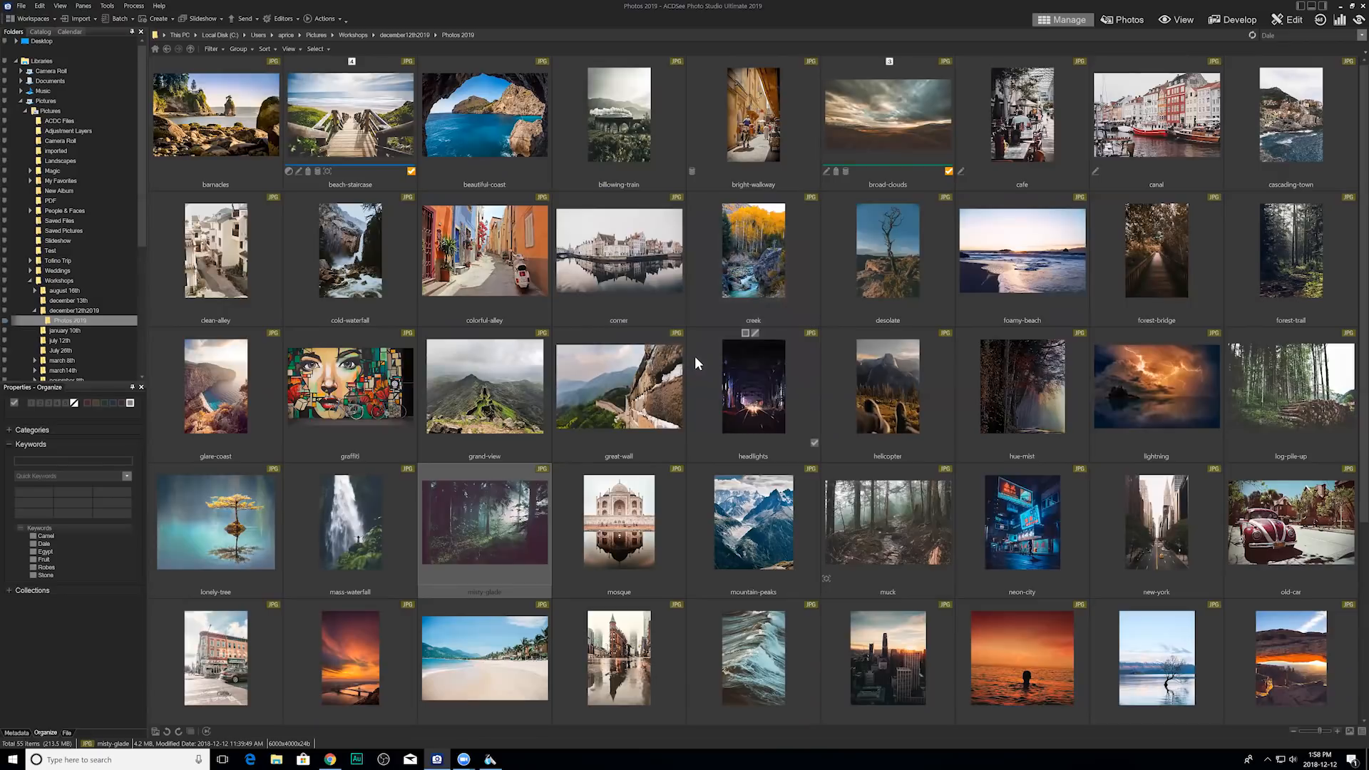
# Check the external editor choices offered for the misty-glade photo, including Adobe Photoshop CC 2019.
pyautogui.rightClick(492, 515)
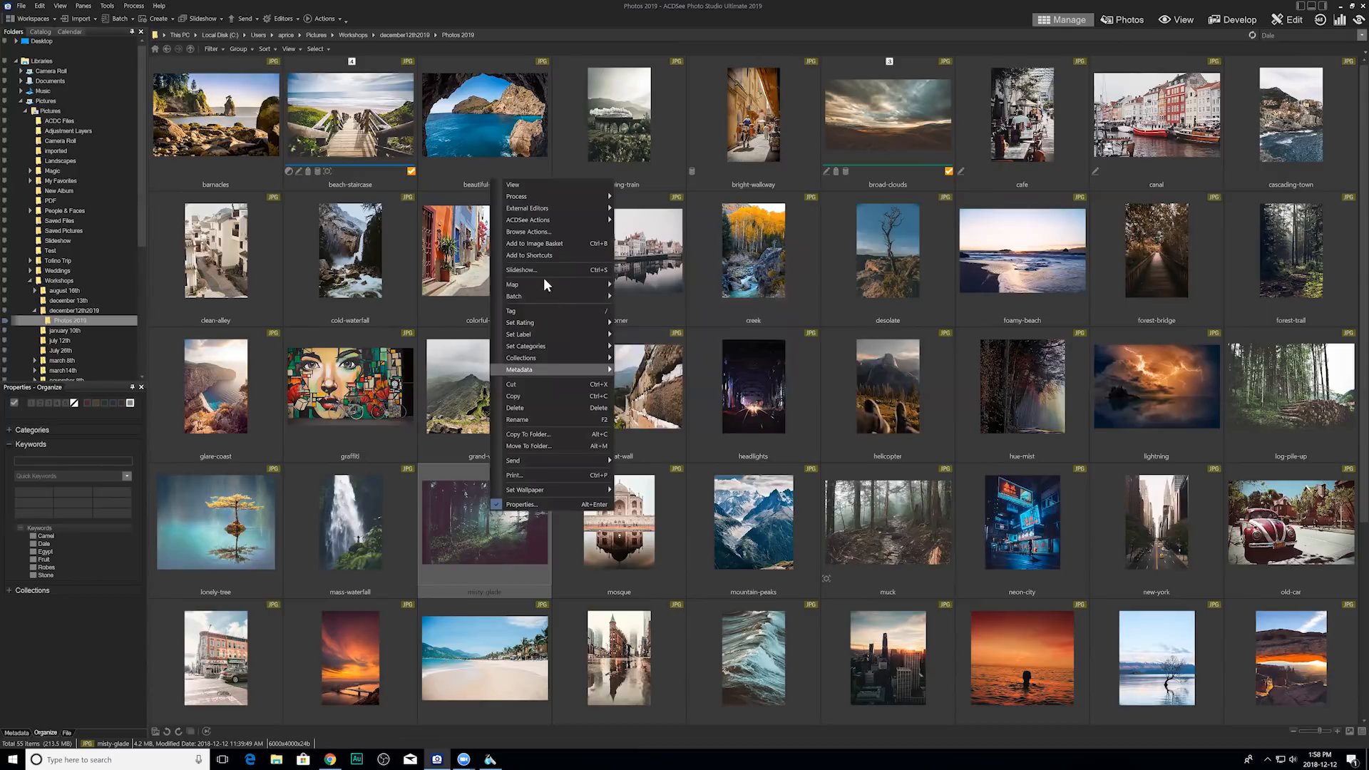
pyautogui.moveTo(546, 208)
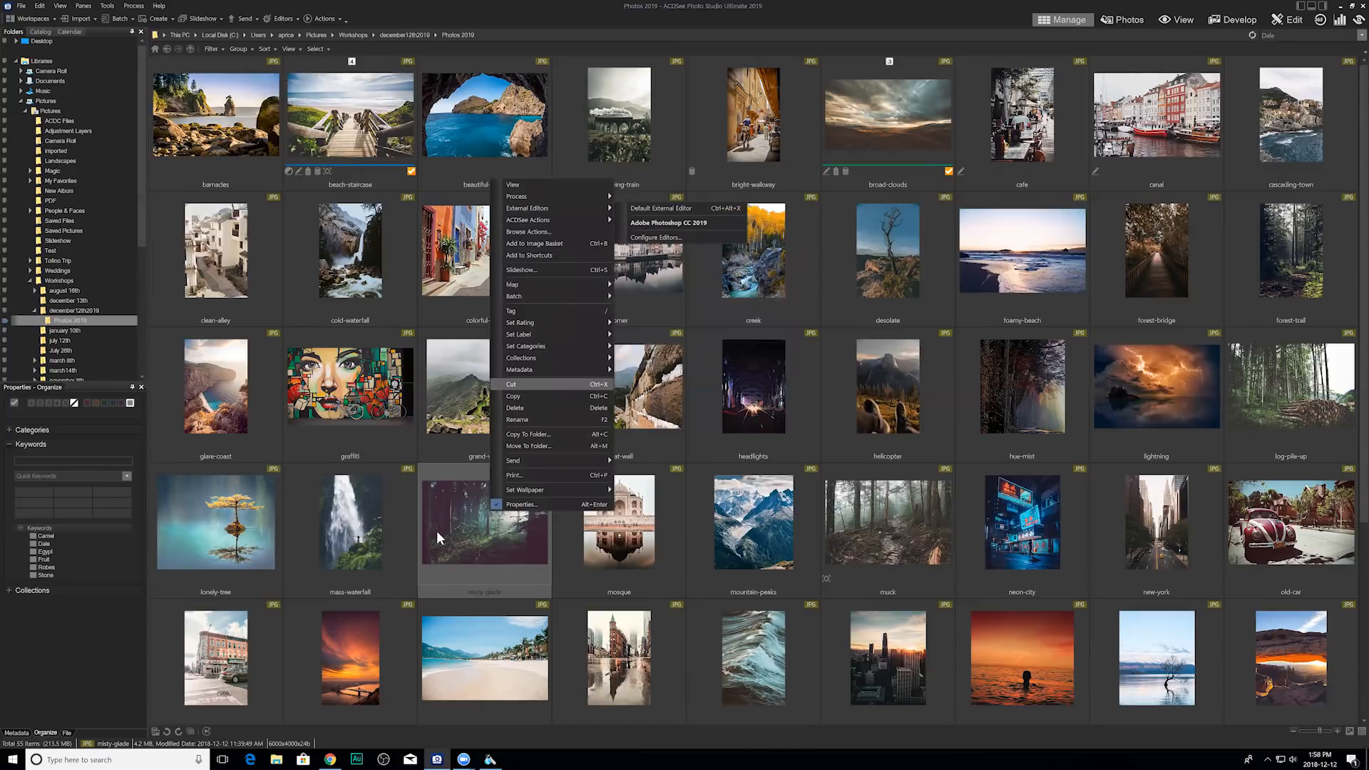
pyautogui.click(466, 522)
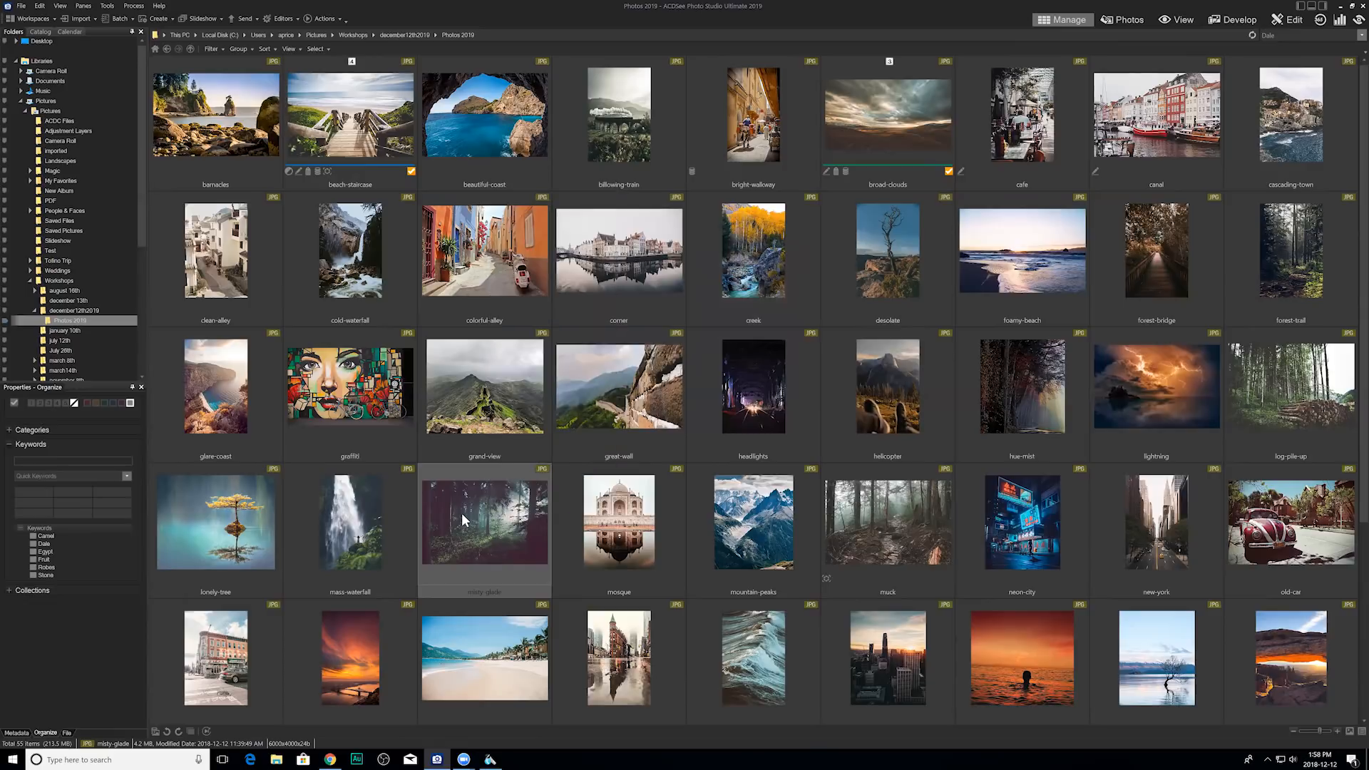
pyautogui.click(283, 18)
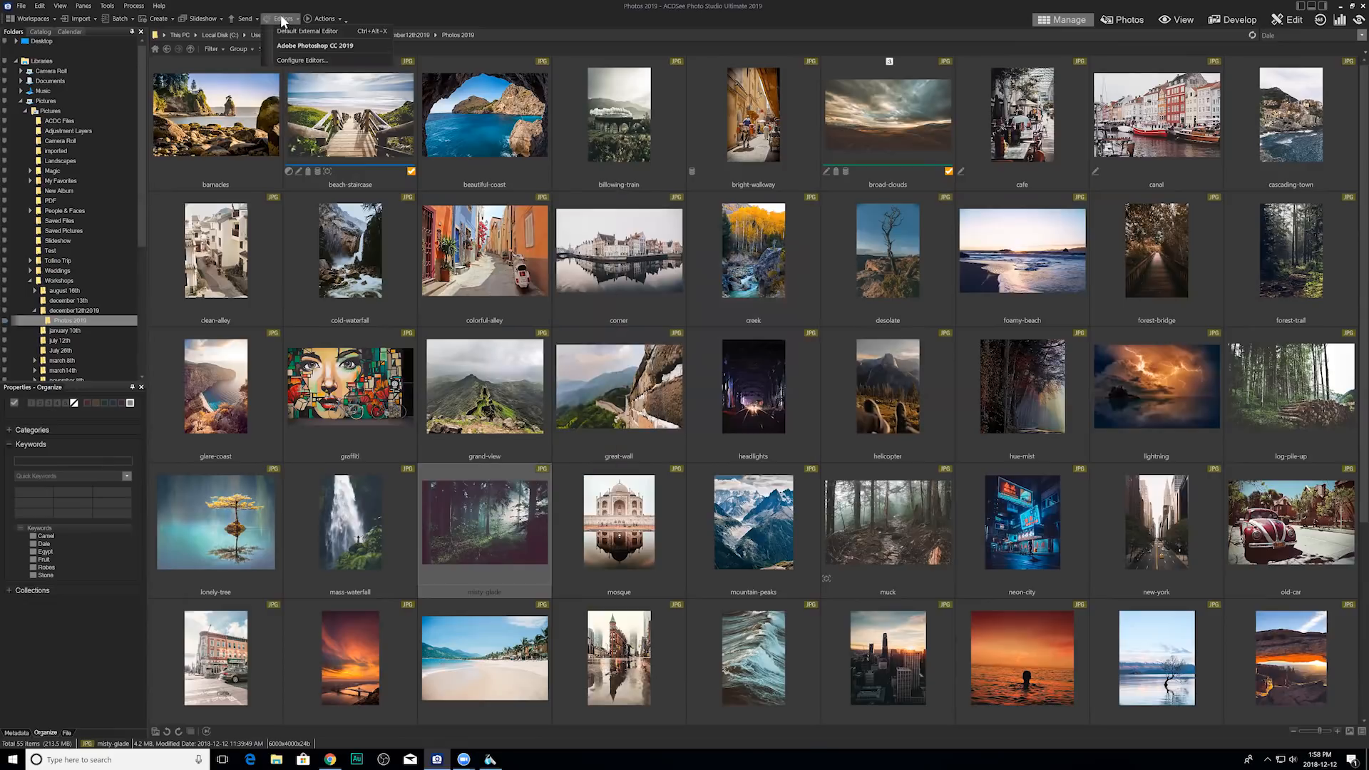
pyautogui.click(316, 47)
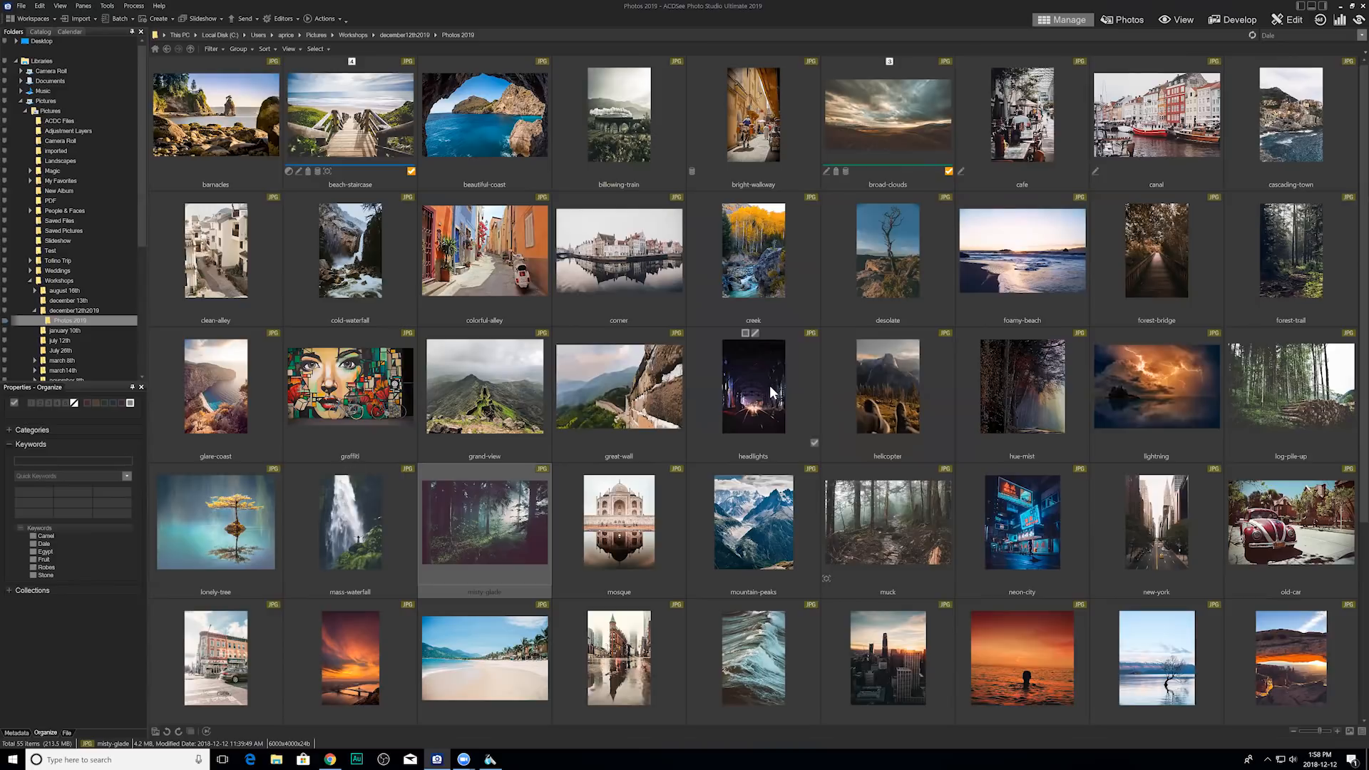
# Preview the available actions on the muck photo in the Actions Browser, and close it without playing any action.
pyautogui.click(921, 504)
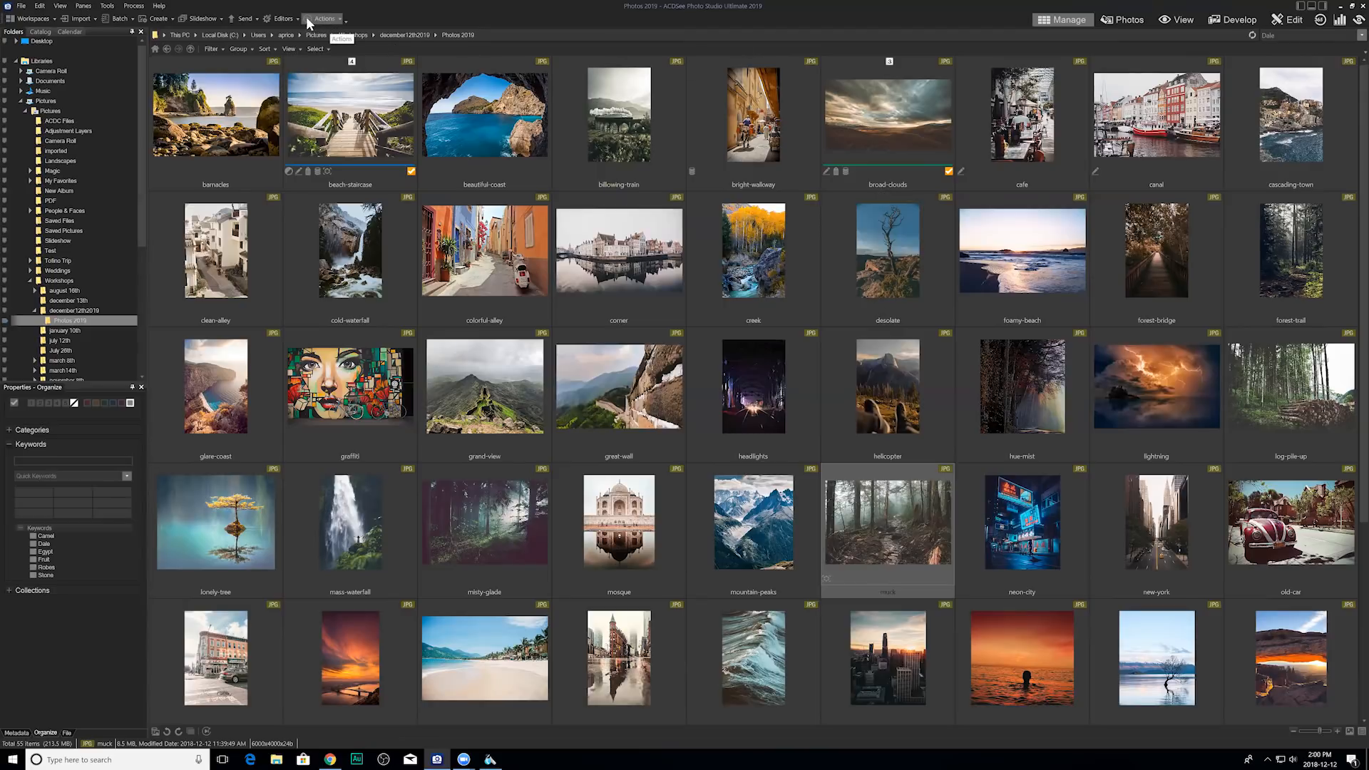
pyautogui.click(331, 18)
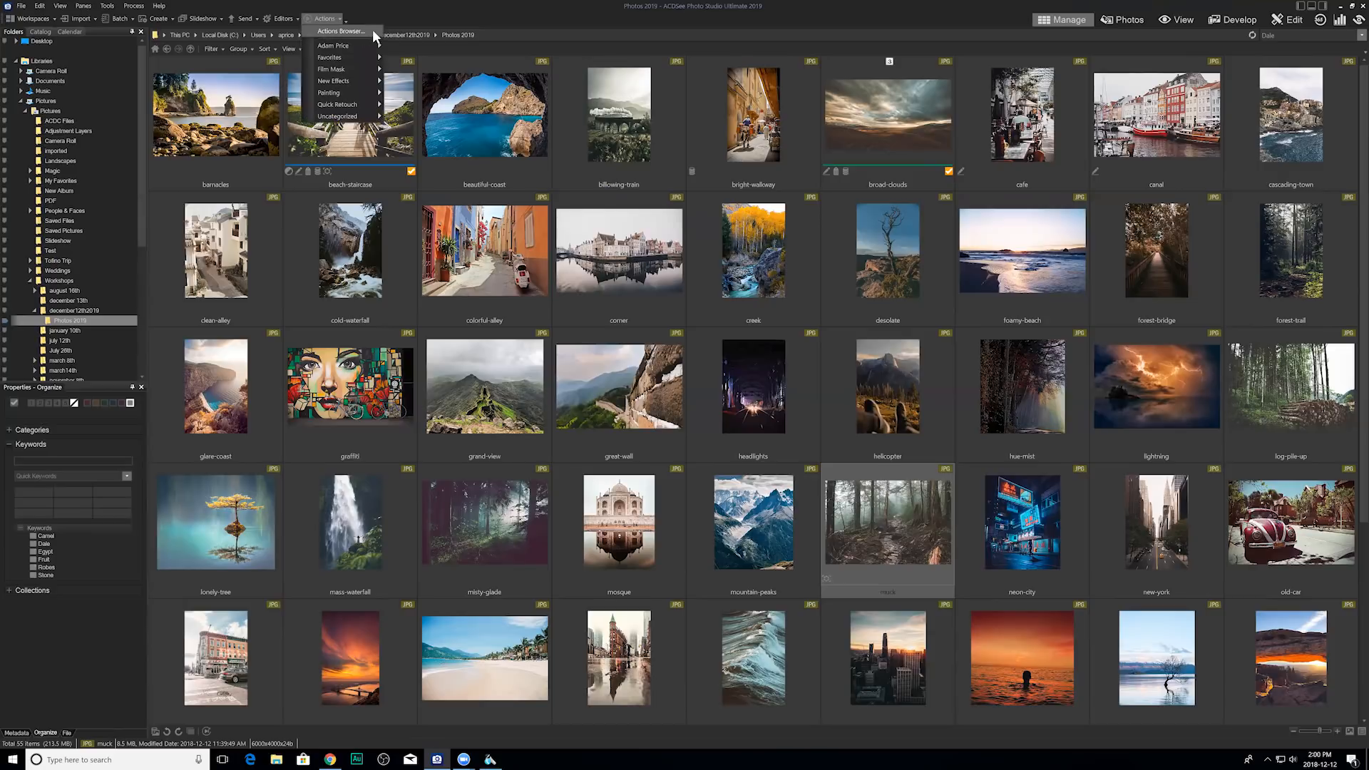
pyautogui.click(343, 32)
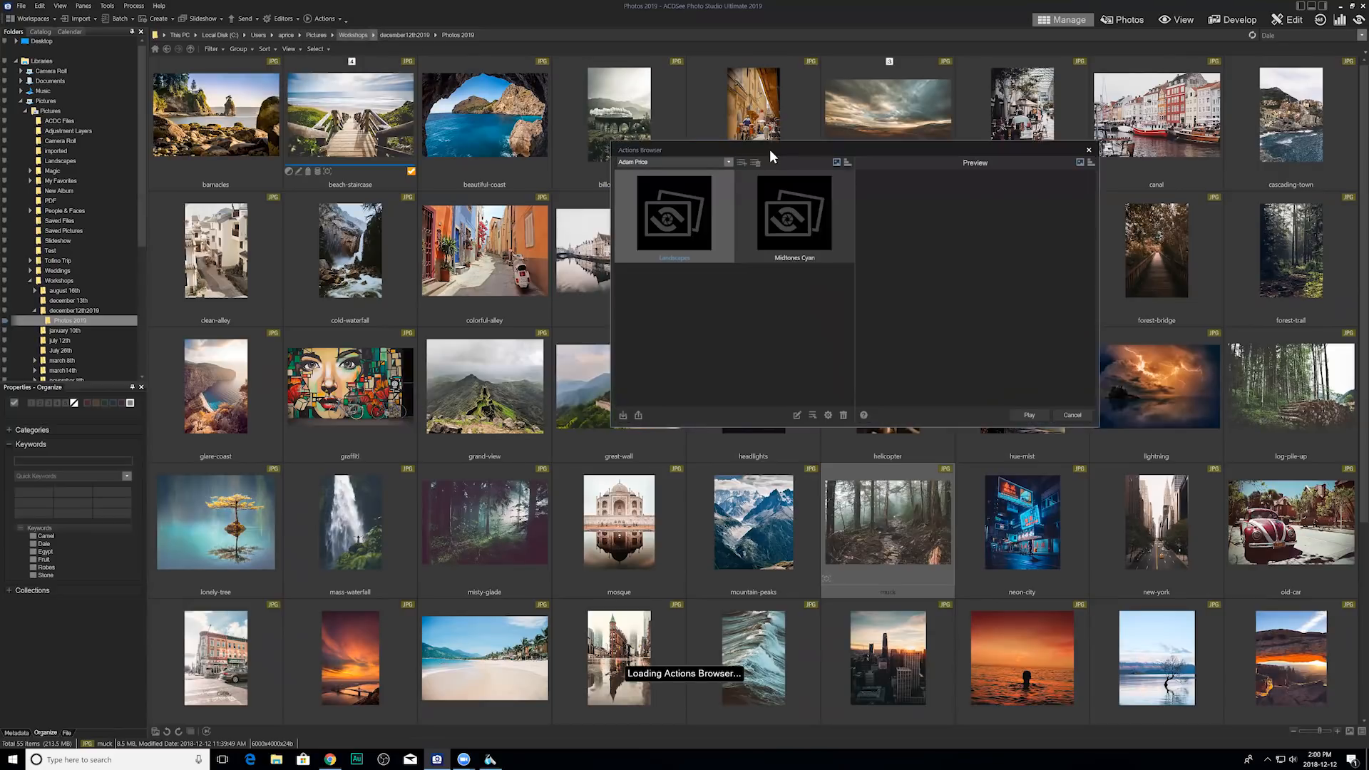
pyautogui.moveTo(771, 149); pyautogui.dragTo(698, 129)
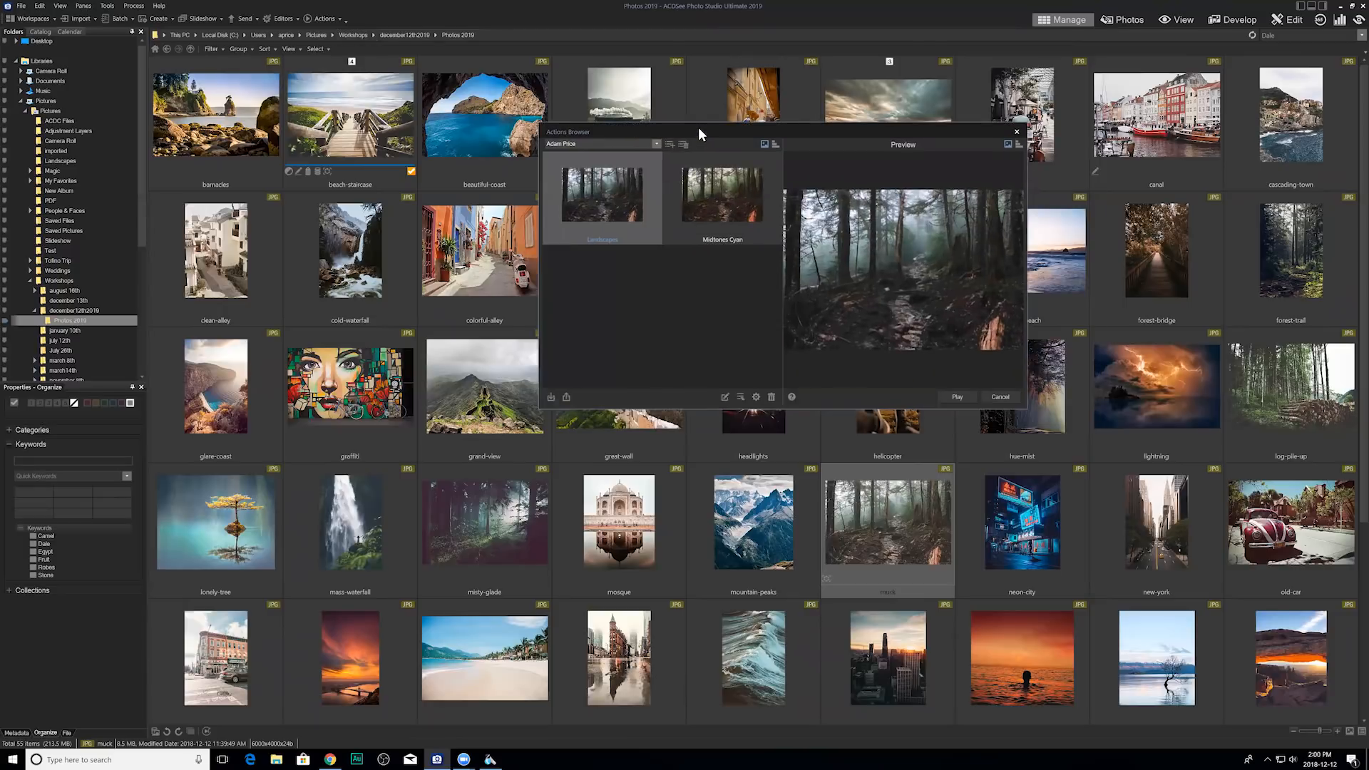
pyautogui.click(1017, 132)
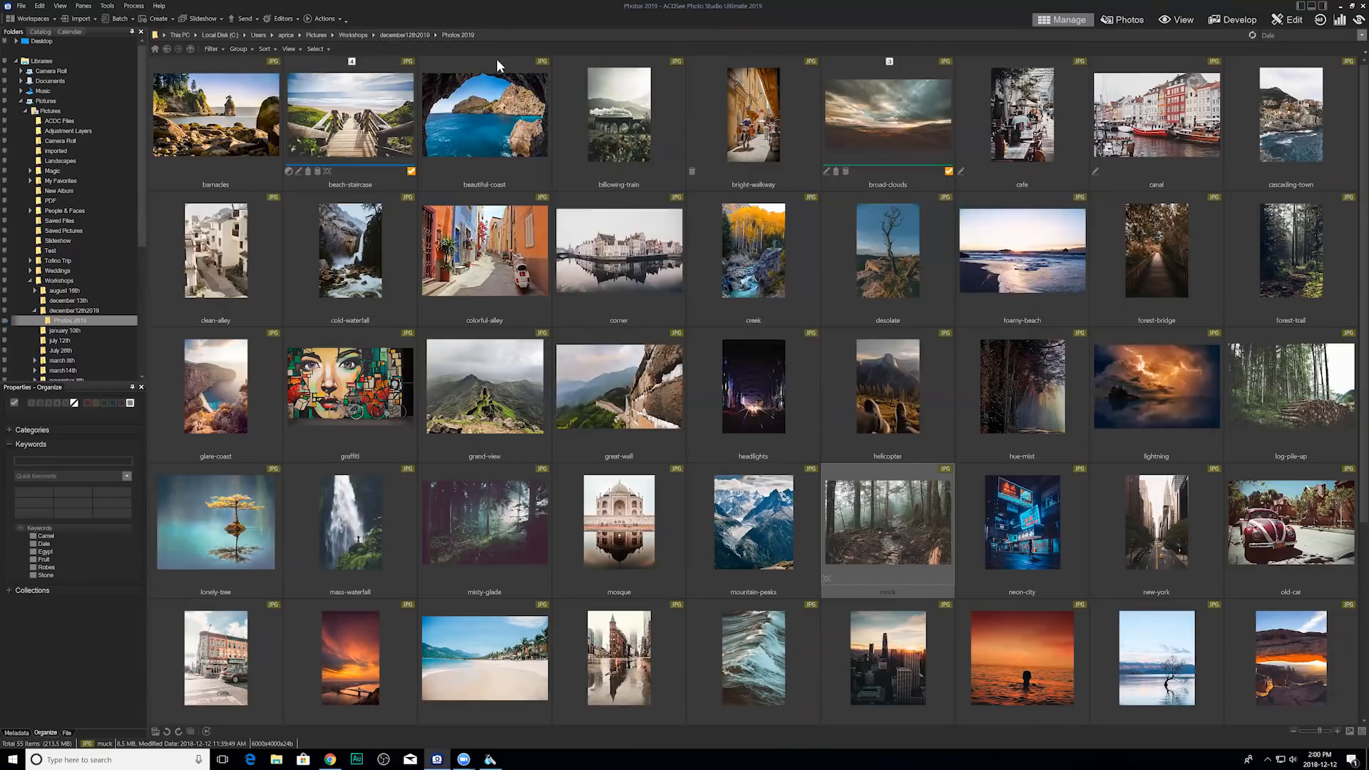
# Look through the action categories, including Favorites, New Effects and Uncategorized, and reselect the muck photo.
pyautogui.click(324, 18)
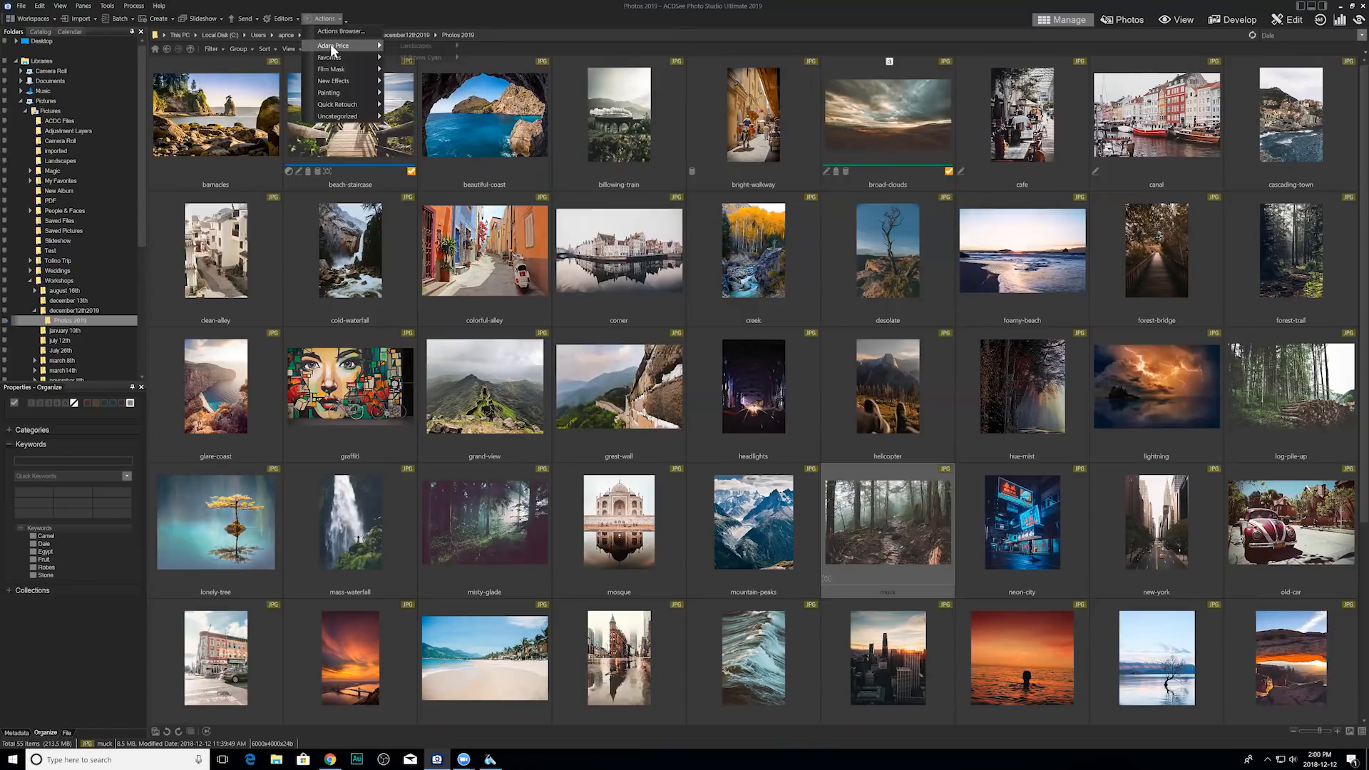
pyautogui.moveTo(336, 57)
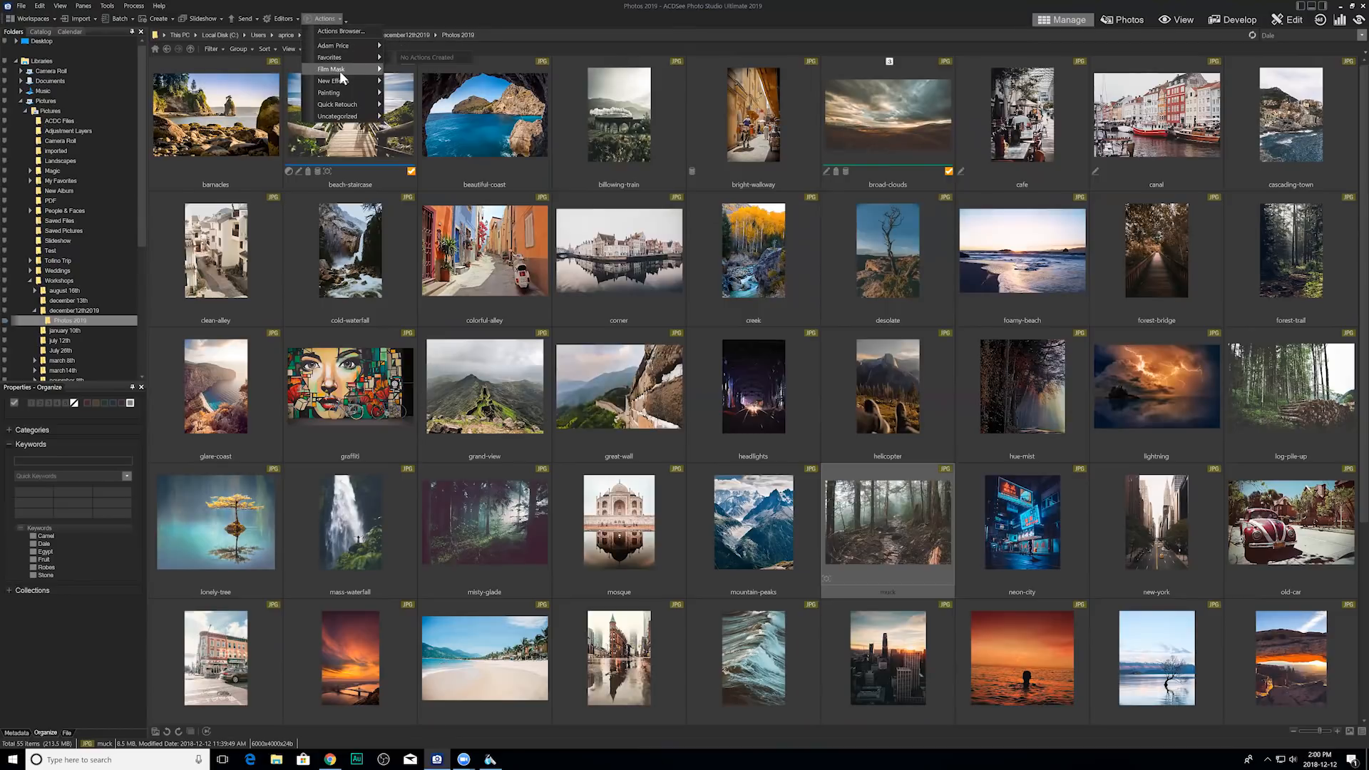
pyautogui.moveTo(341, 87)
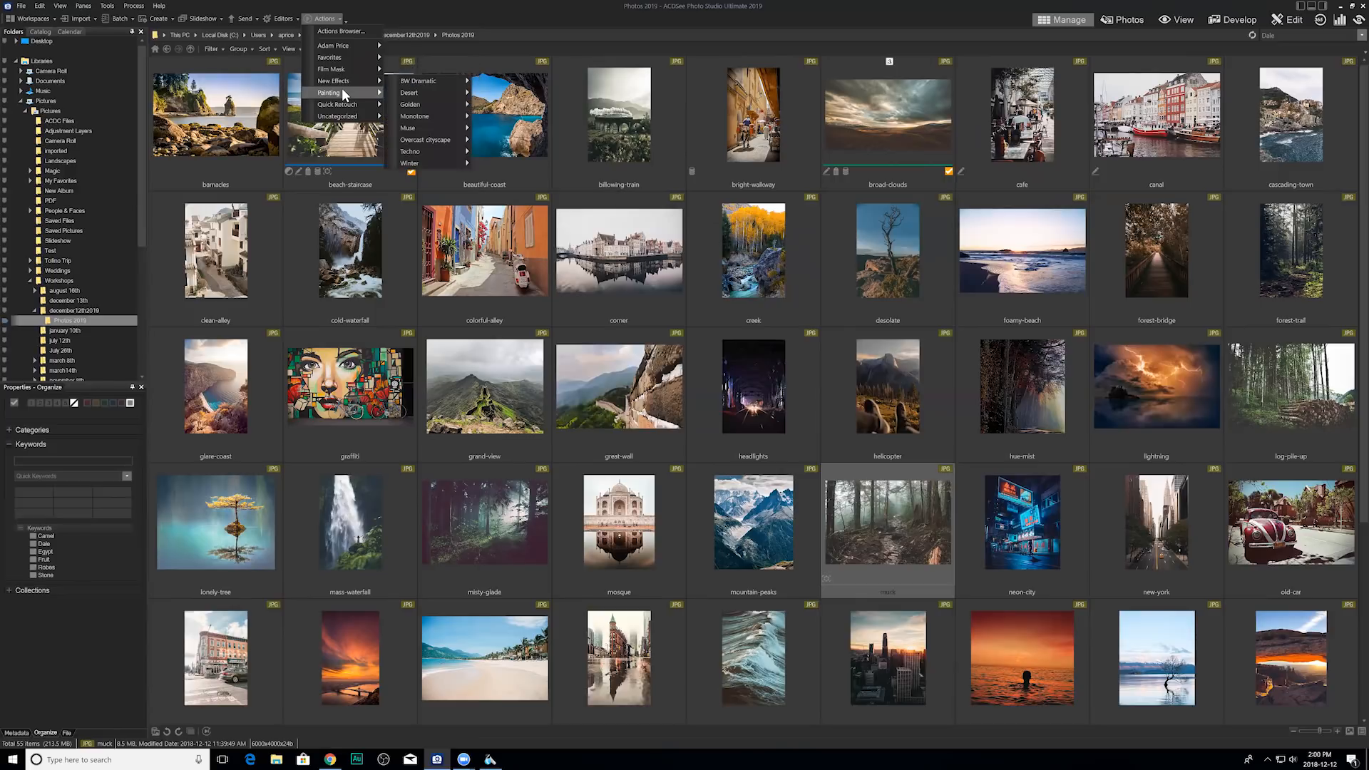
pyautogui.moveTo(355, 119)
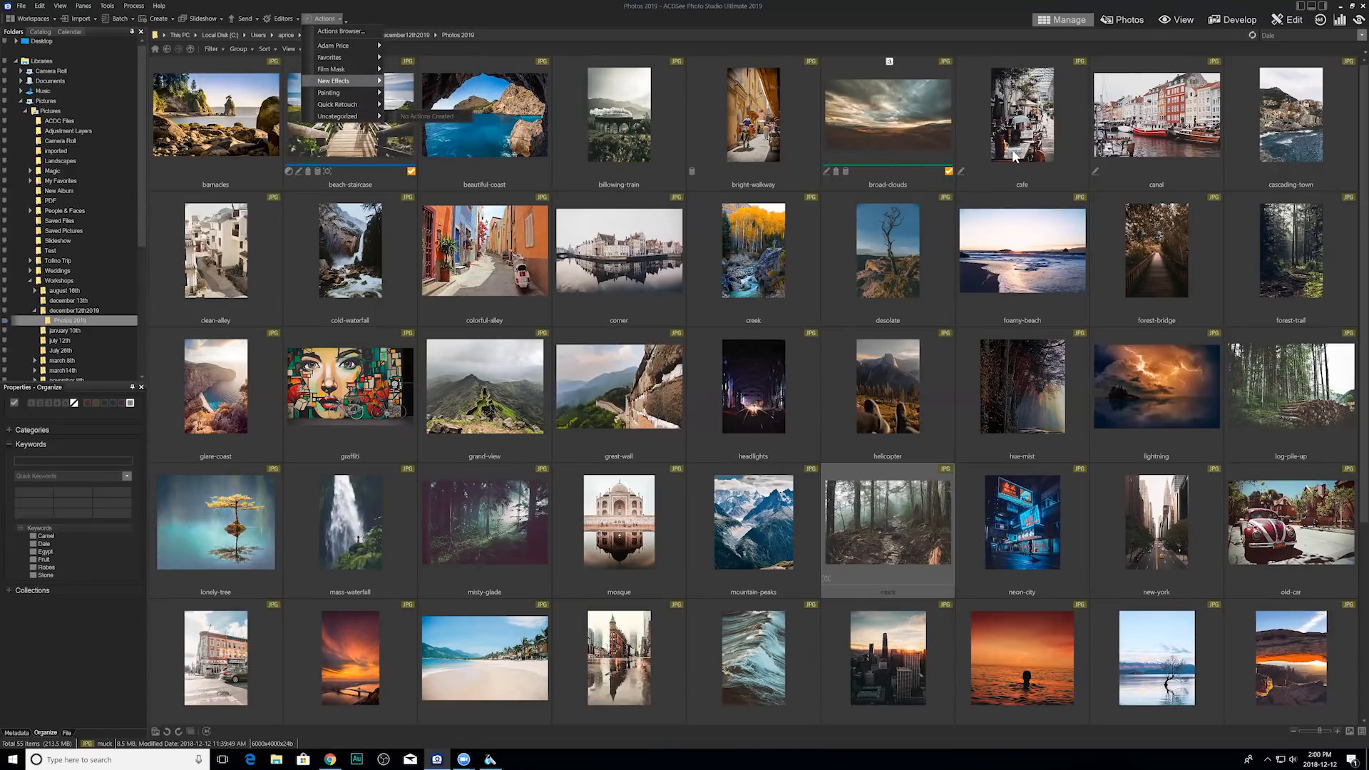
pyautogui.click(917, 131)
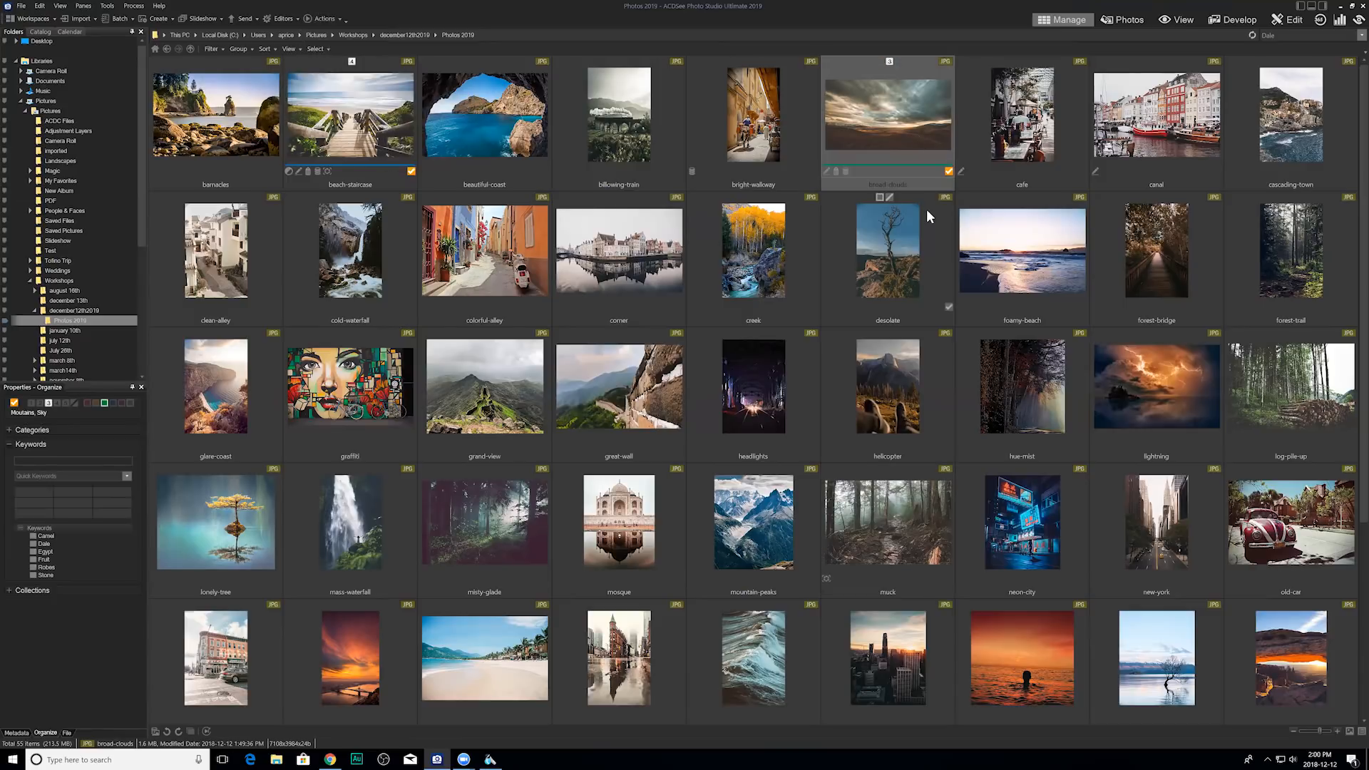
pyautogui.click(890, 520)
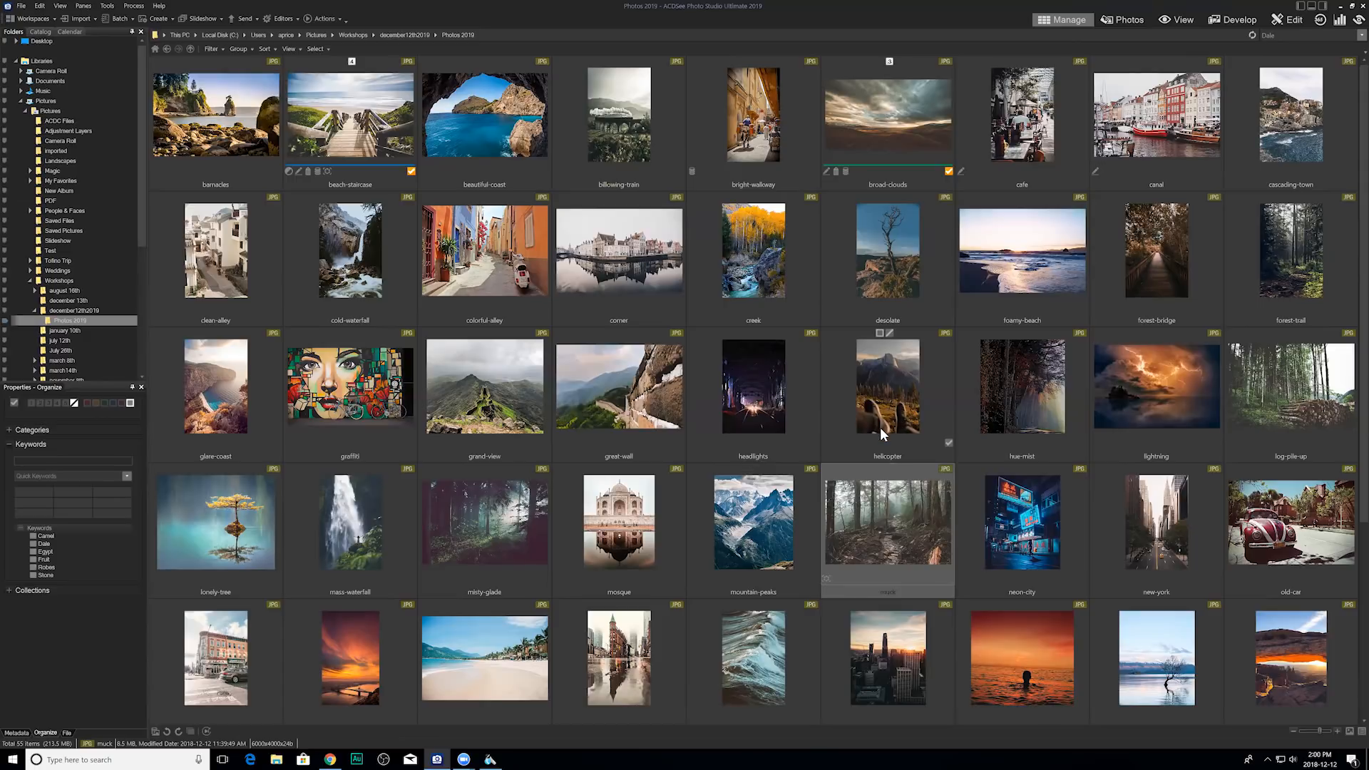
# Open the misty-glade photo in Edit mode and start recording an action, placing the recording window beside the image.
pyautogui.scroll(-2, 880, 427)
pyautogui.scroll(1, 878, 421)
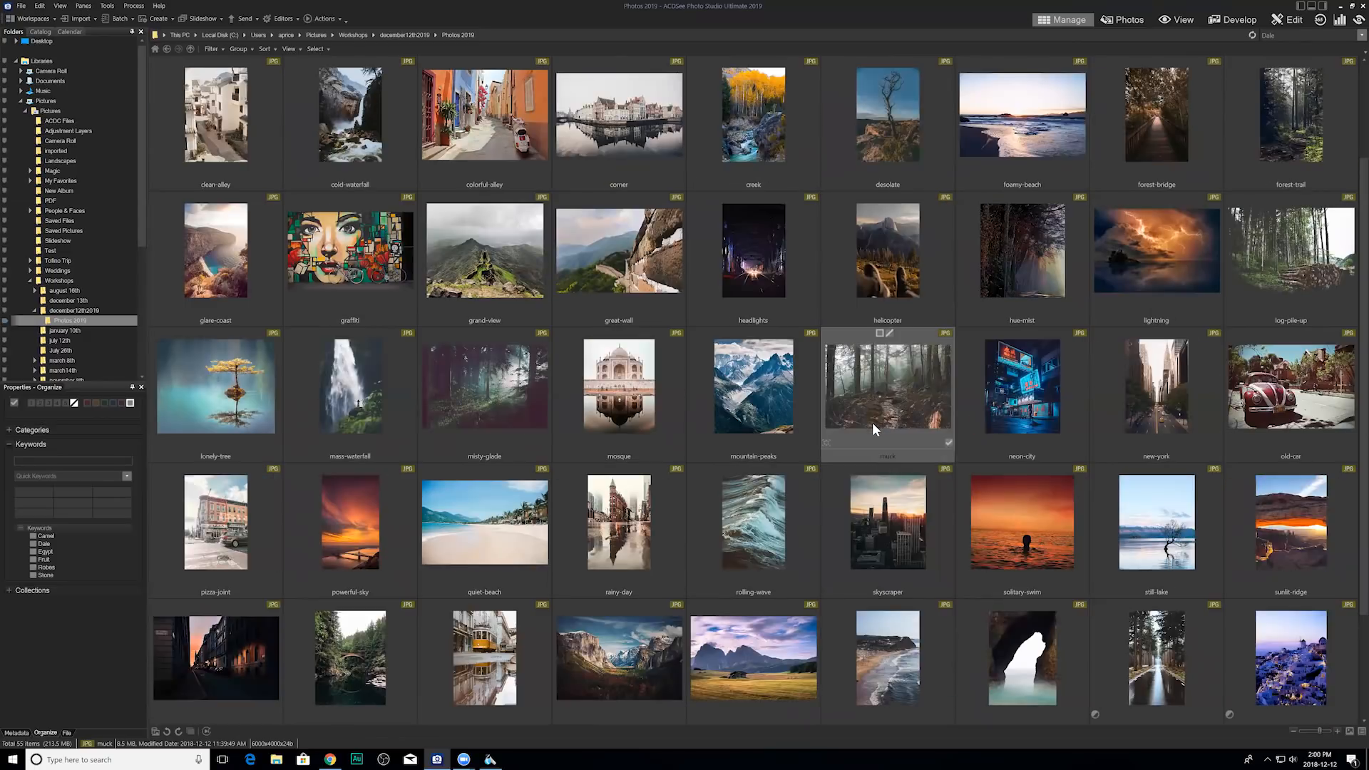
pyautogui.click(467, 401)
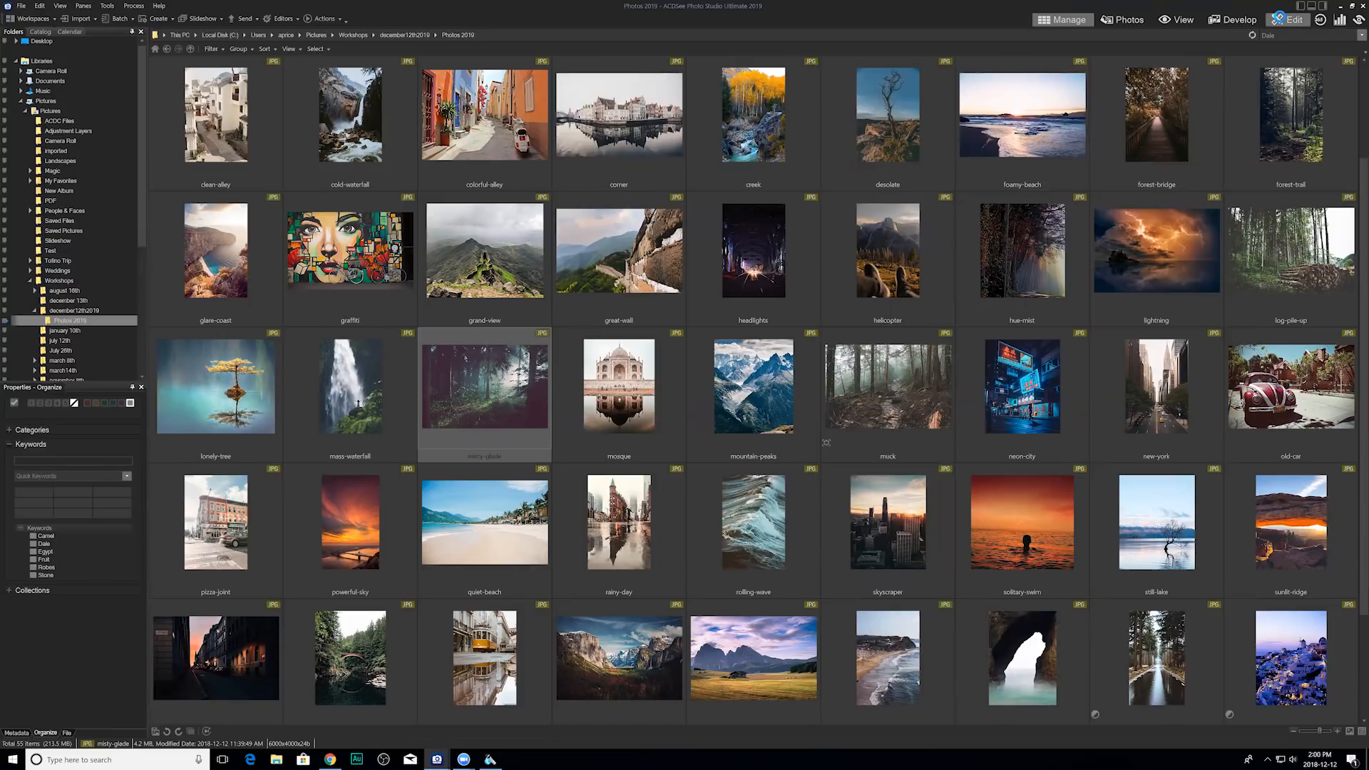
pyautogui.click(1280, 19)
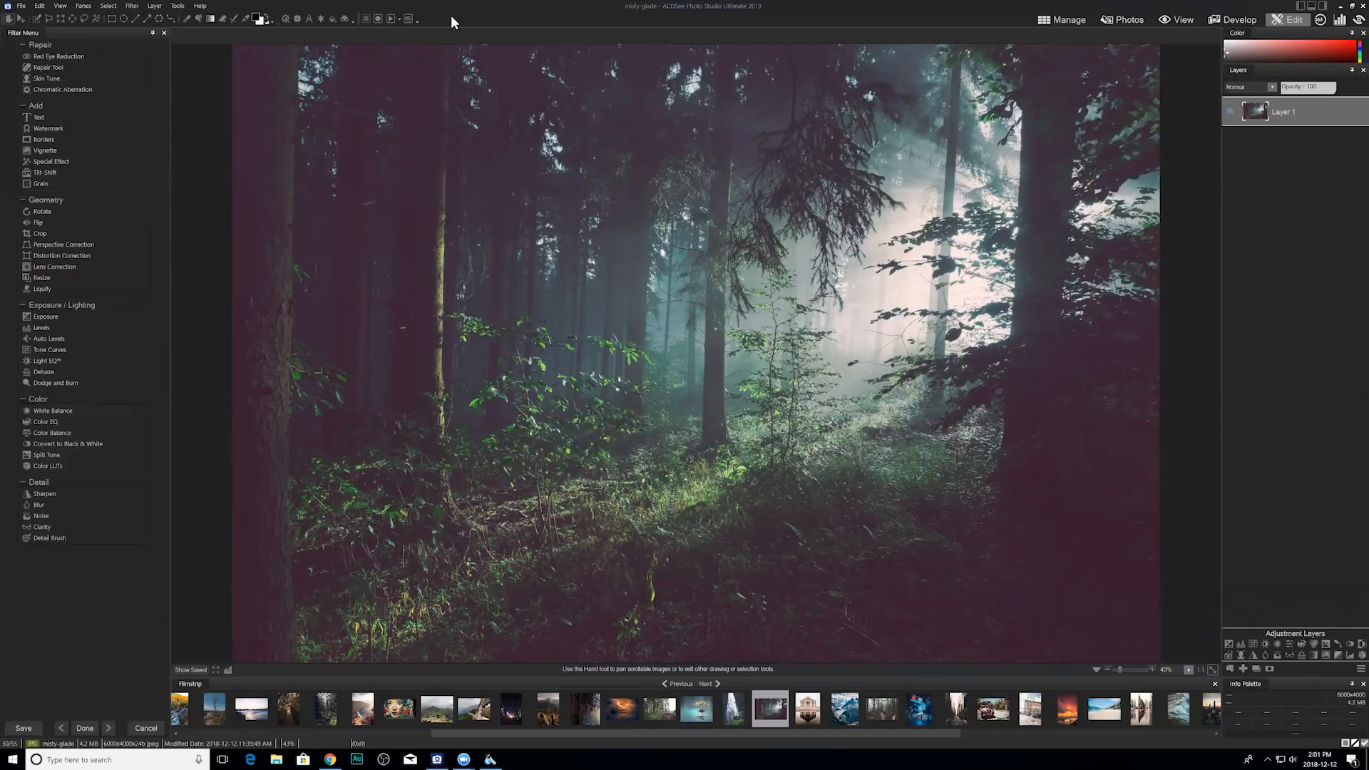
pyautogui.click(378, 19)
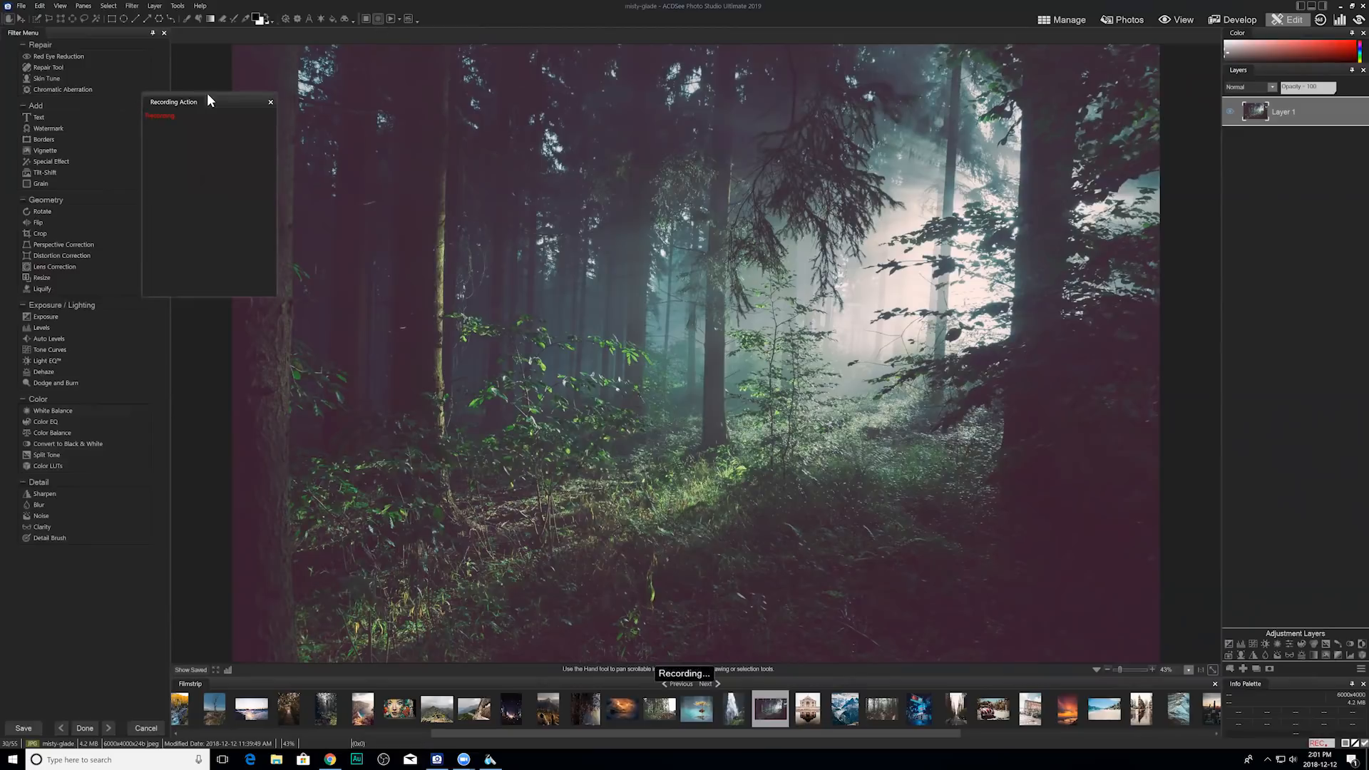
pyautogui.moveTo(207, 95); pyautogui.dragTo(229, 168)
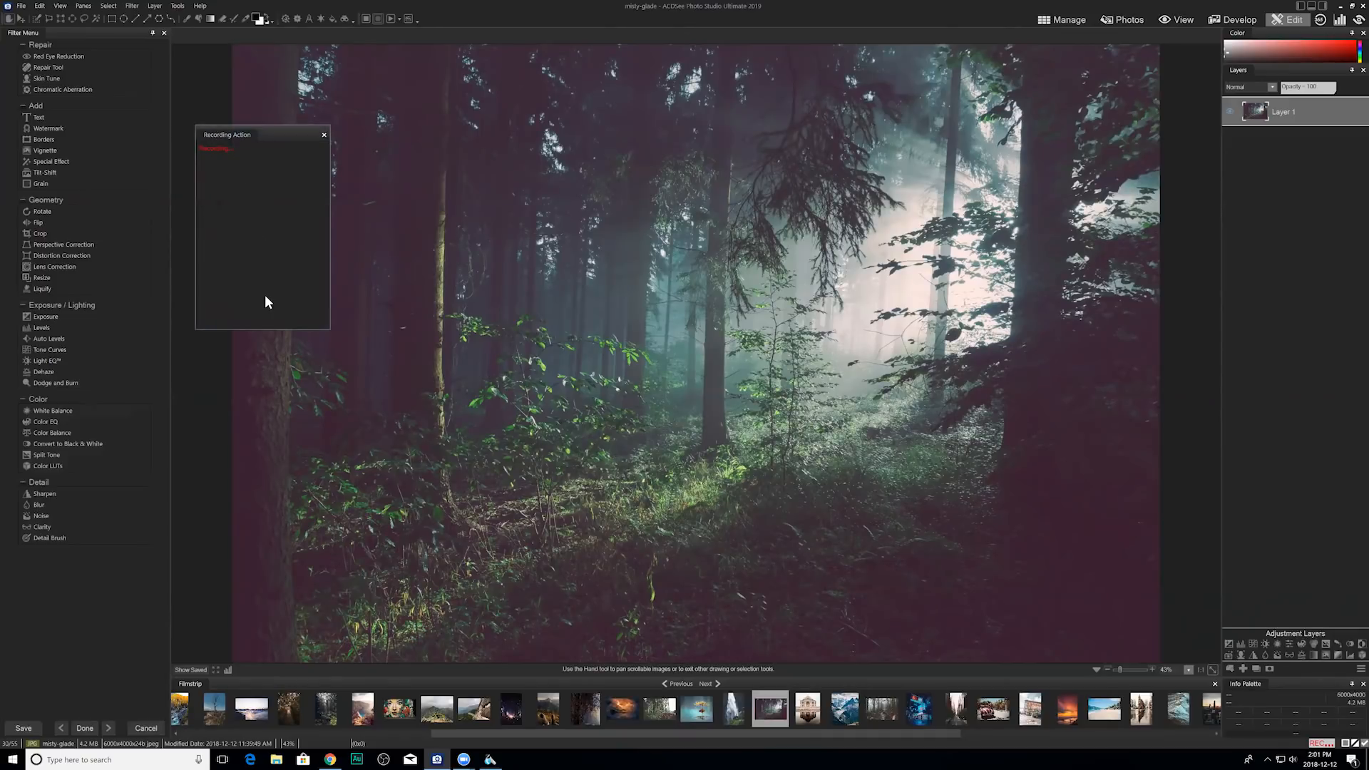
pyautogui.moveTo(275, 138); pyautogui.dragTo(168, 125)
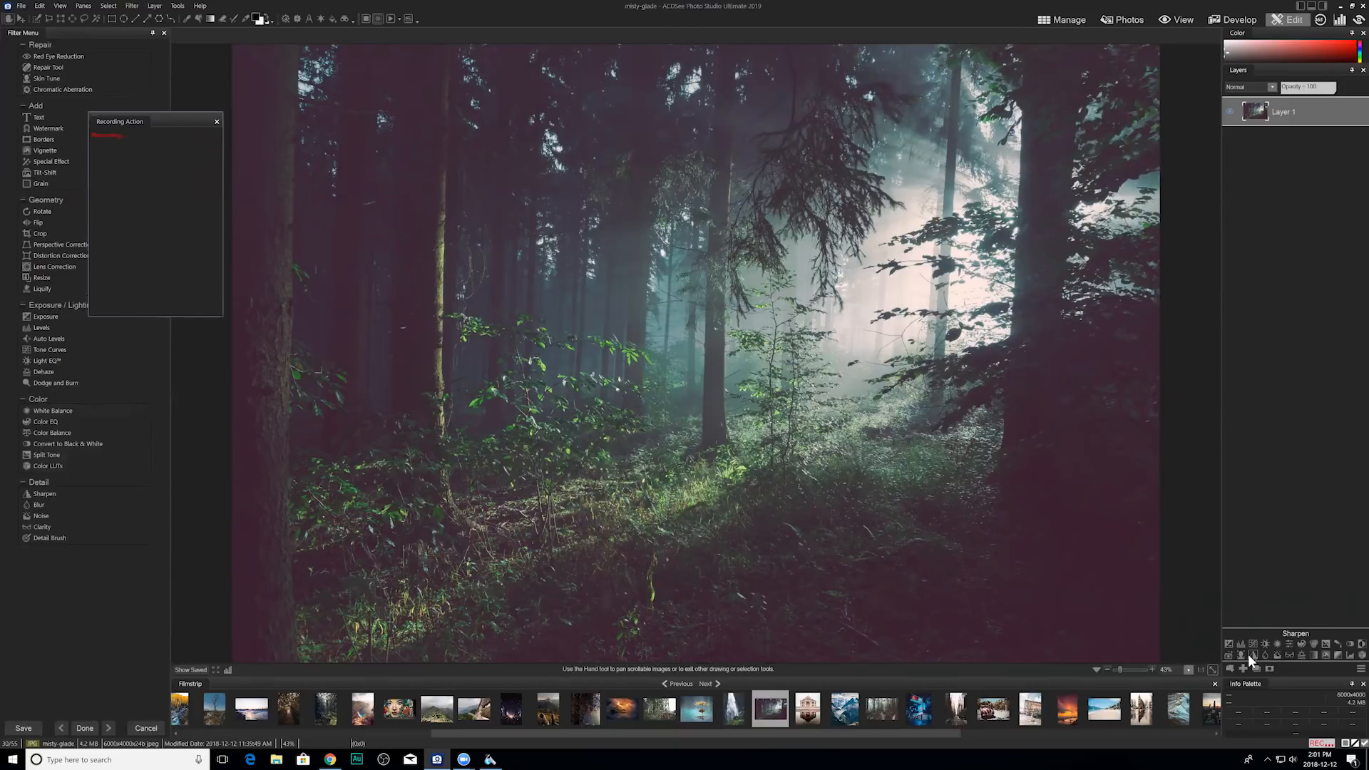
# Add a Dehaze adjustment layer with the amount raised to about 49, compare with the saved image, and collapse its settings.
pyautogui.click(1300, 654)
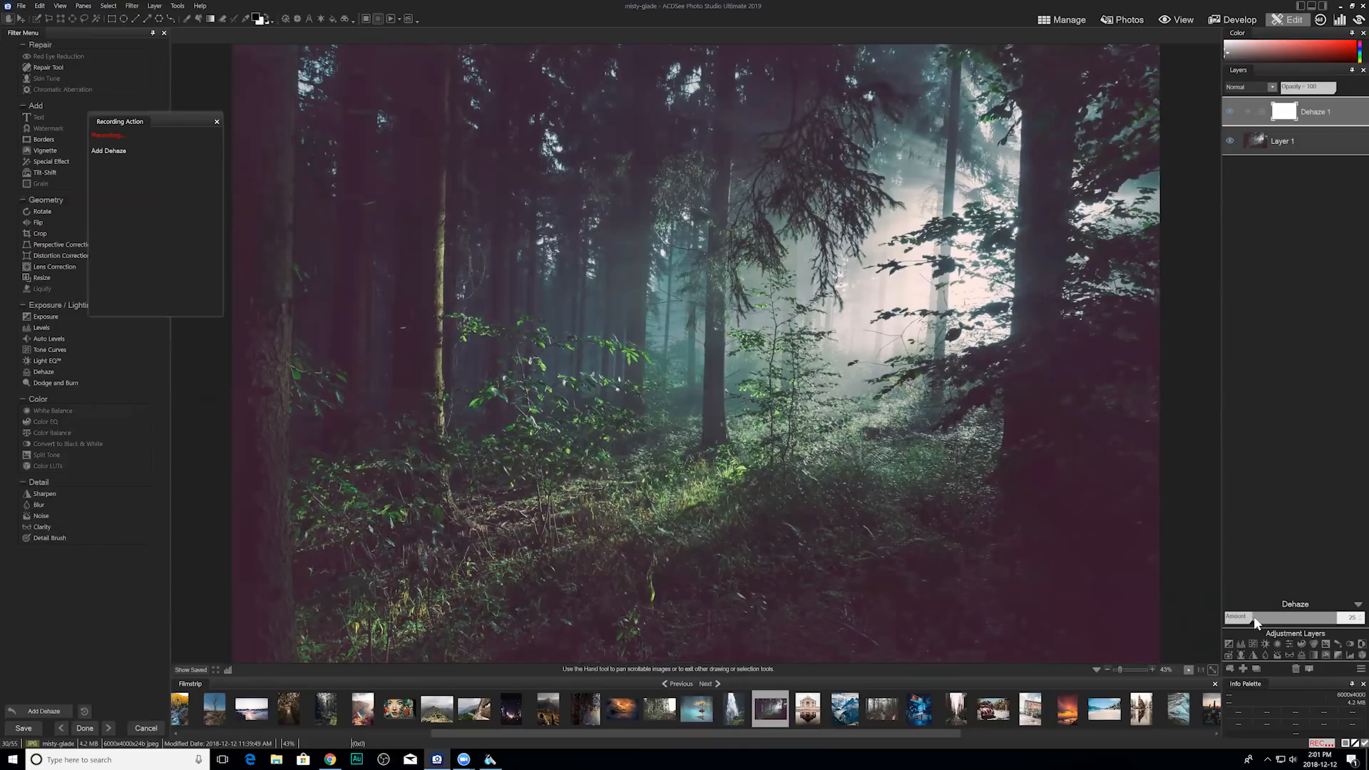
pyautogui.moveTo(1256, 618); pyautogui.dragTo(1280, 621)
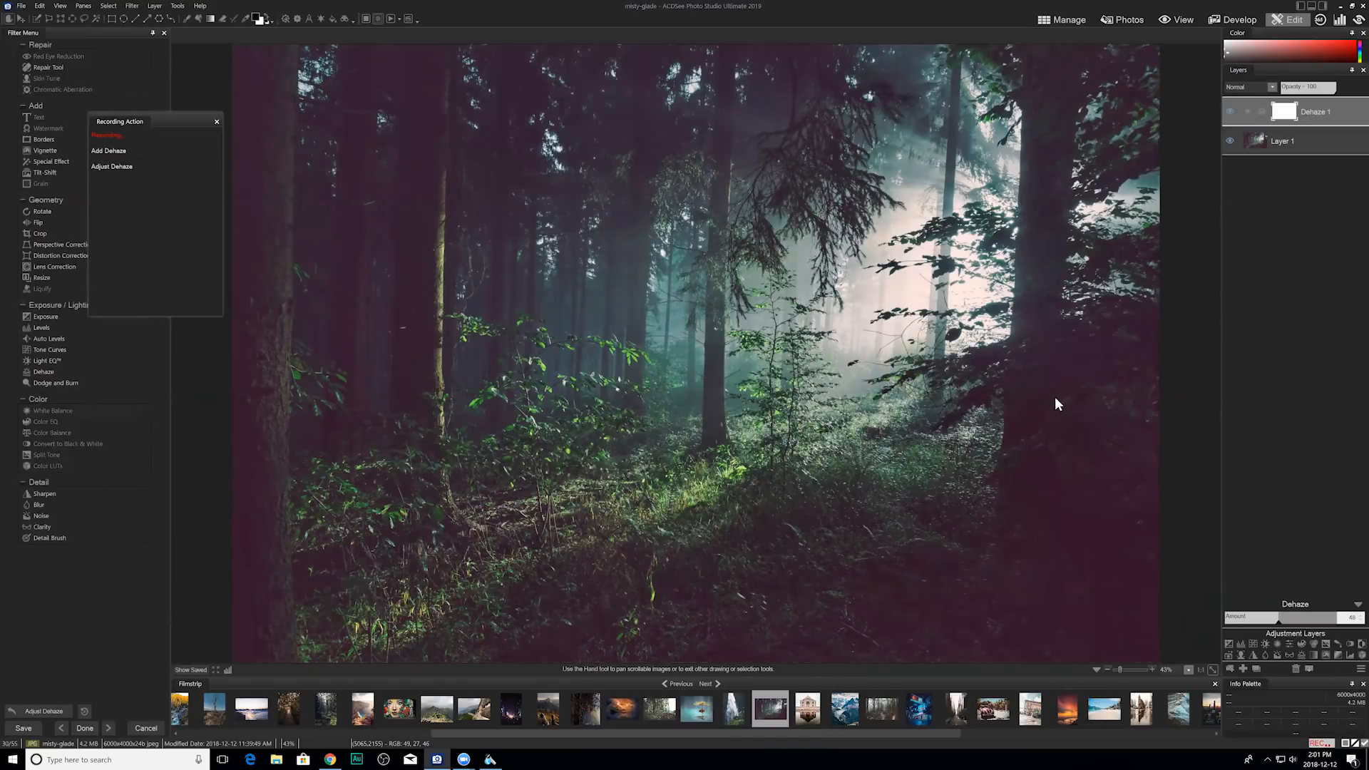
pyautogui.click(181, 674)
pyautogui.click(181, 673)
pyautogui.click(1358, 604)
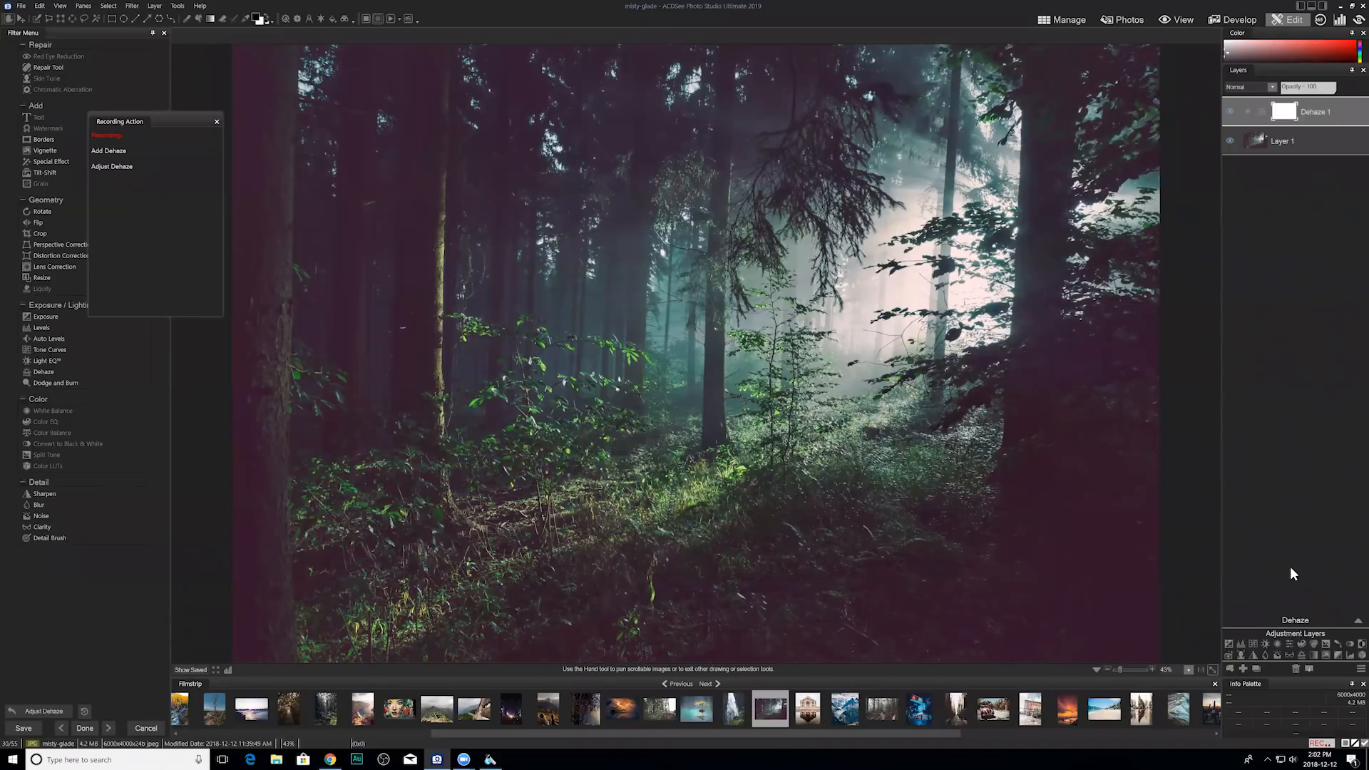
# Add a White Balance adjustment layer, shifting the tint toward green and the temperature slightly toward yellow, and compare with the saved image.
pyautogui.click(1277, 643)
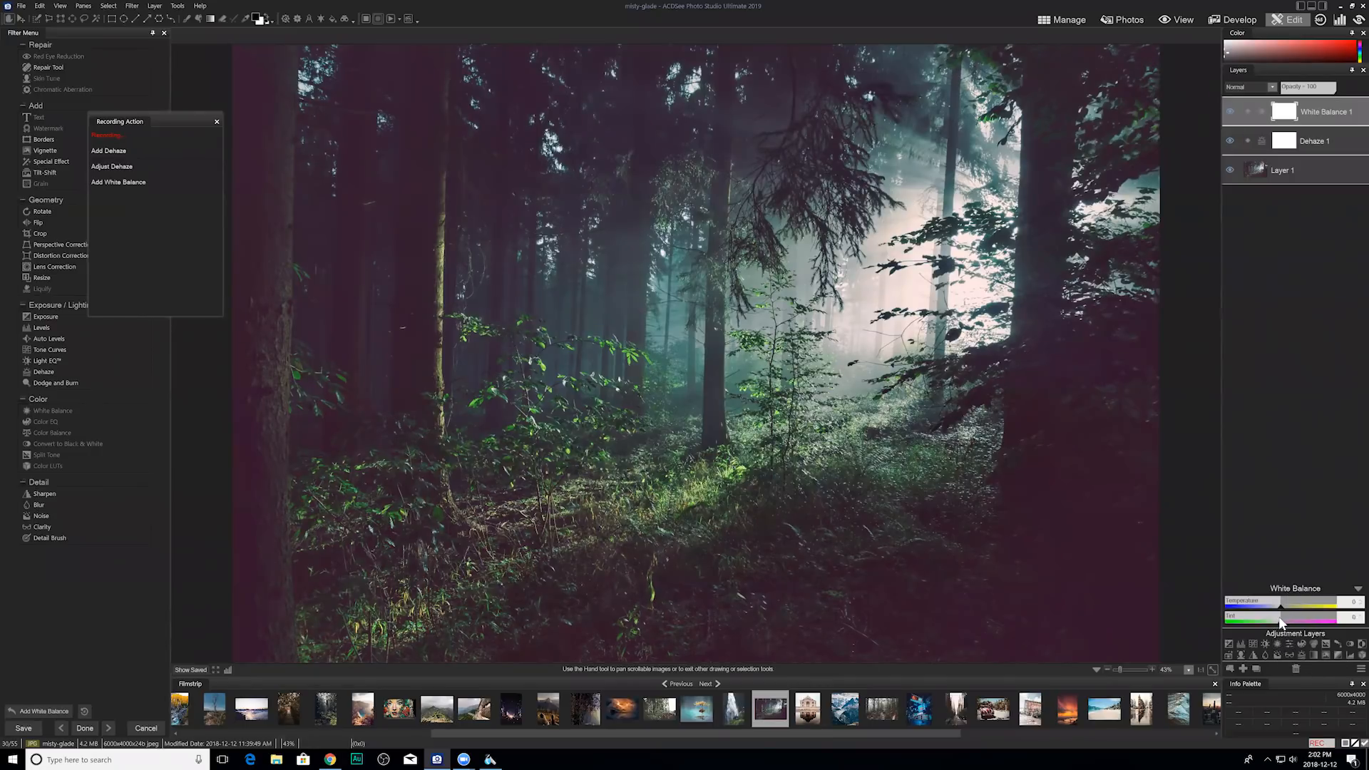
pyautogui.moveTo(1282, 616); pyautogui.dragTo(1268, 623)
pyautogui.moveTo(1279, 610); pyautogui.dragTo(1283, 605)
pyautogui.click(193, 671)
pyautogui.click(1357, 589)
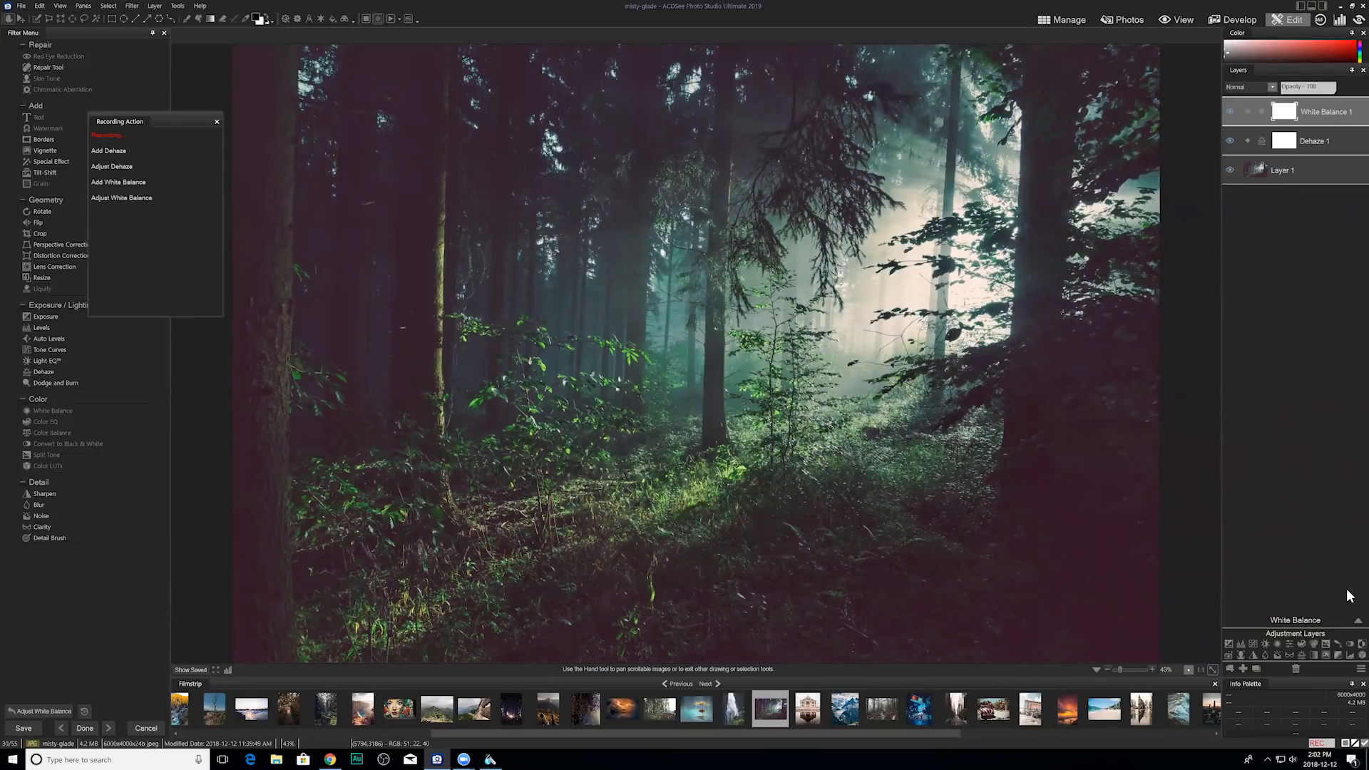
# Add a Color EQ adjustment layer, raising the pink hue and lowering vibrance to about -23, and compare with the saved image.
pyautogui.click(1300, 642)
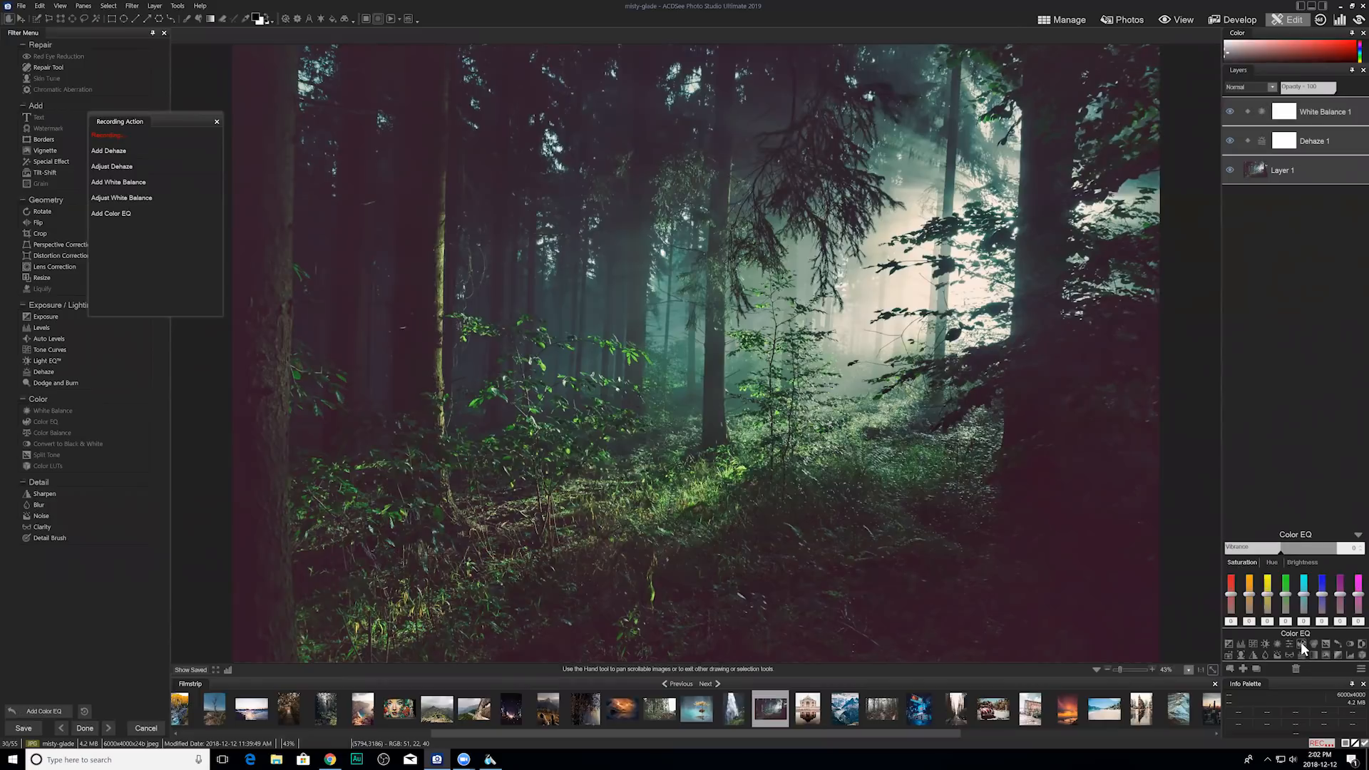
pyautogui.click(1273, 562)
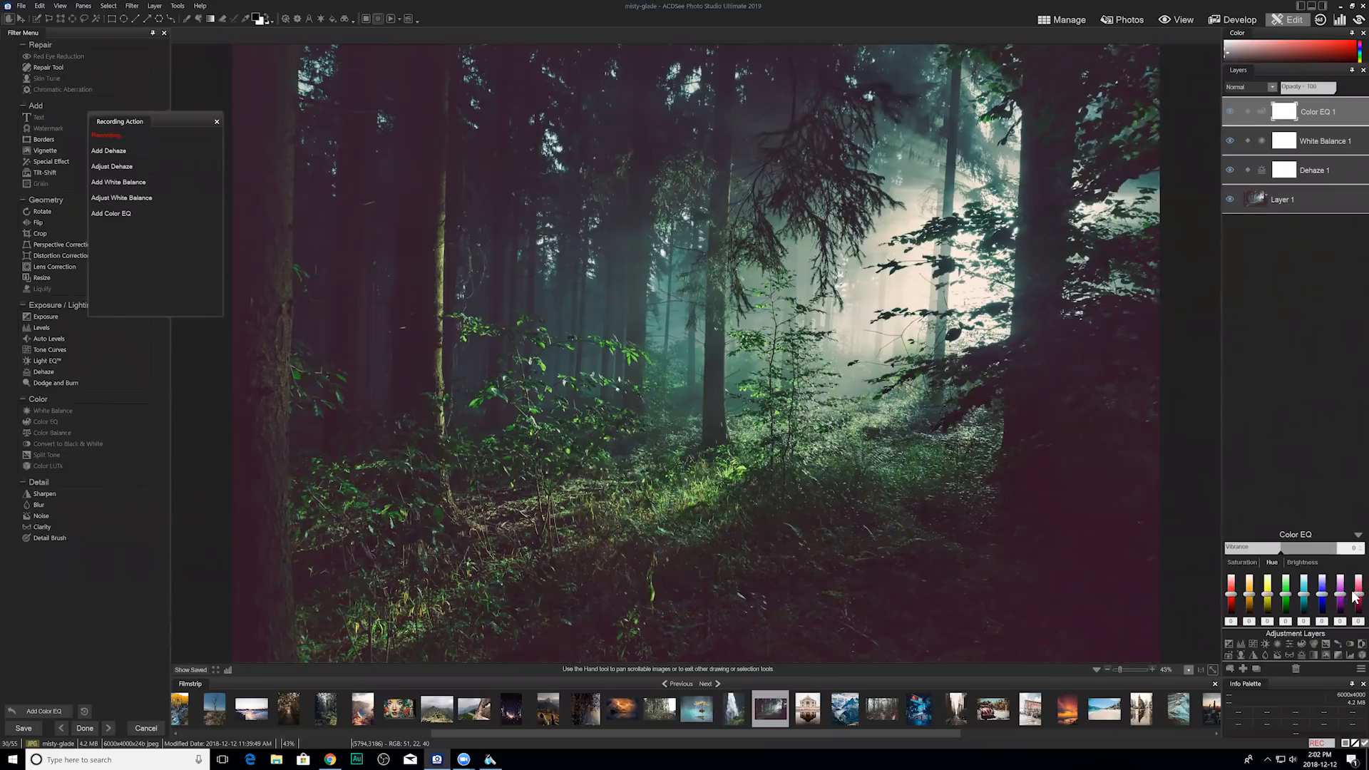
pyautogui.moveTo(1355, 601); pyautogui.dragTo(1354, 602)
pyautogui.moveTo(1352, 597); pyautogui.dragTo(1353, 582)
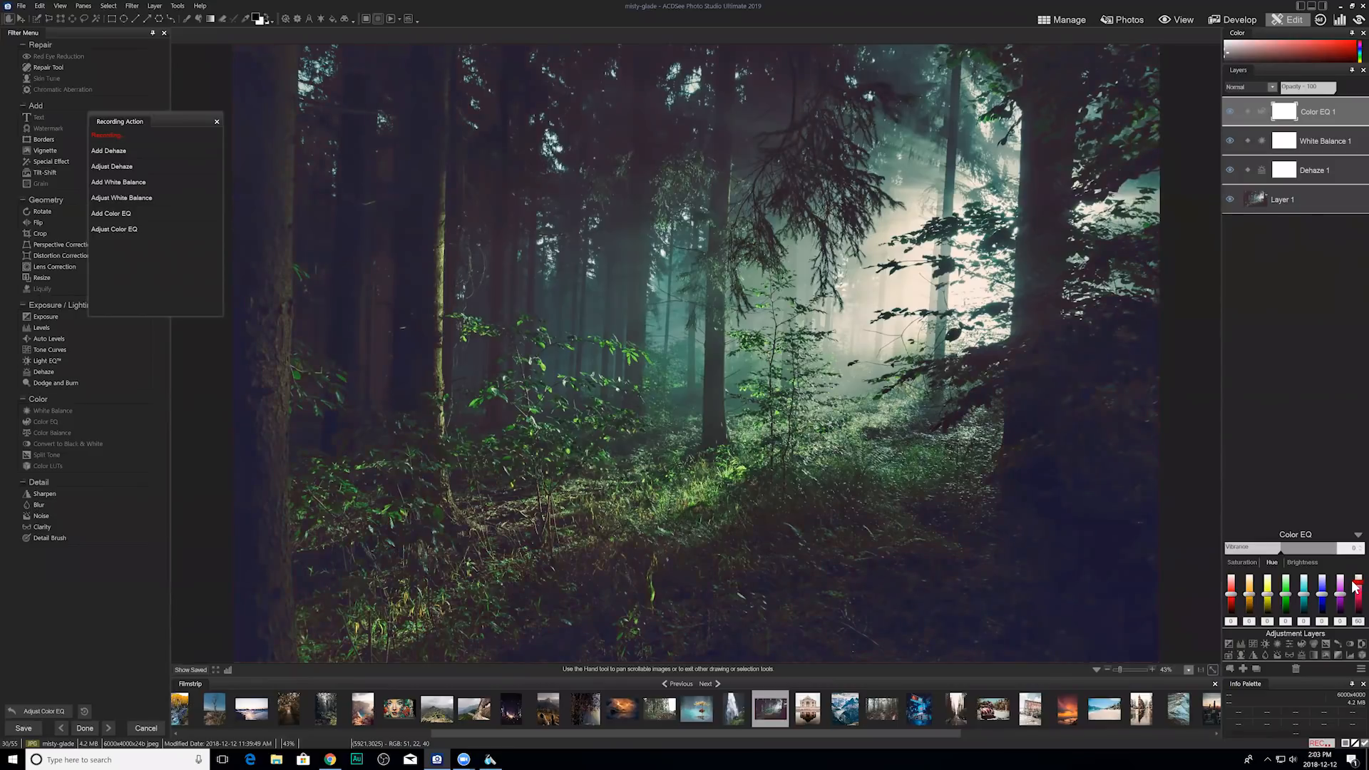
pyautogui.moveTo(1355, 587); pyautogui.dragTo(1355, 583)
pyautogui.moveTo(1230, 594); pyautogui.dragTo(1230, 594)
pyautogui.moveTo(1349, 587); pyautogui.dragTo(1340, 591)
pyautogui.click(193, 670)
# Stop recording and save the action as "Red Fix with Dehaze" in a new category named "Fixes".
pyautogui.moveTo(169, 122); pyautogui.dragTo(374, 155)
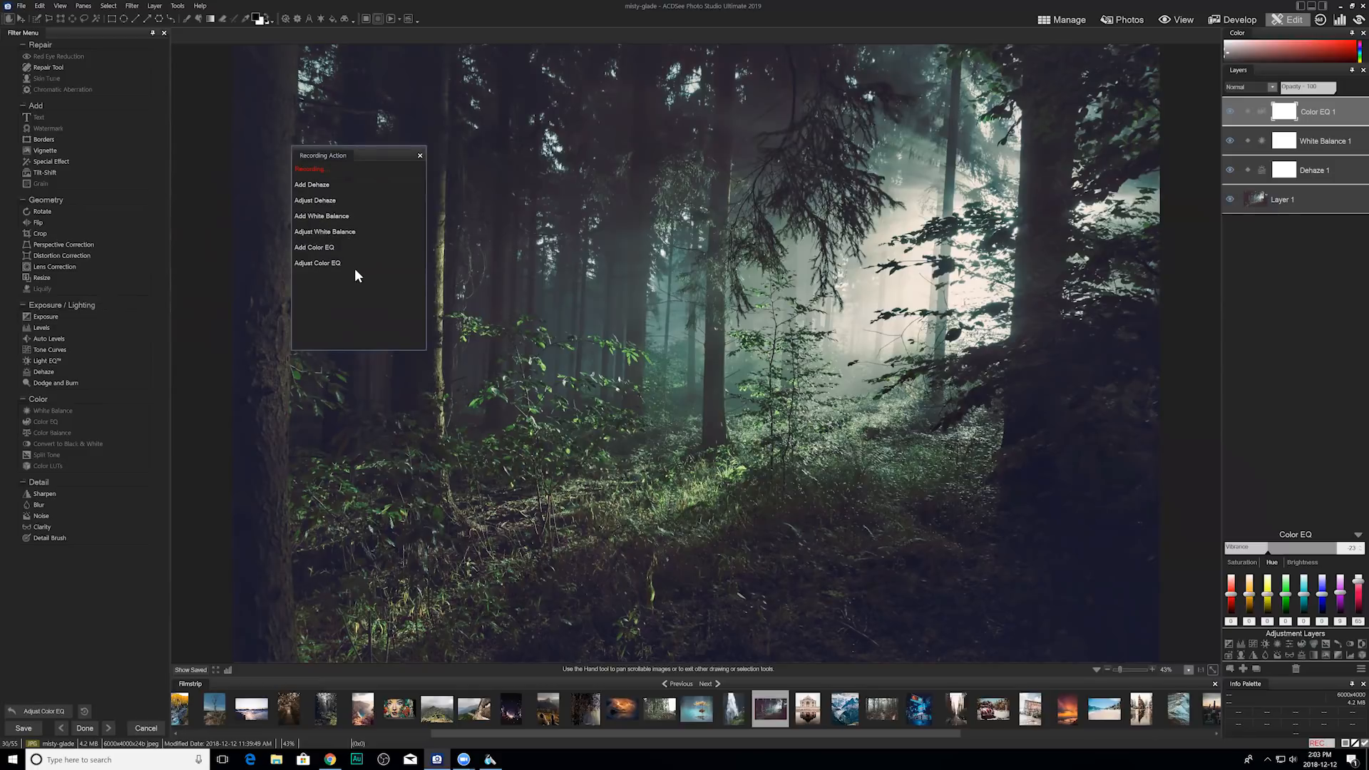
pyautogui.click(363, 17)
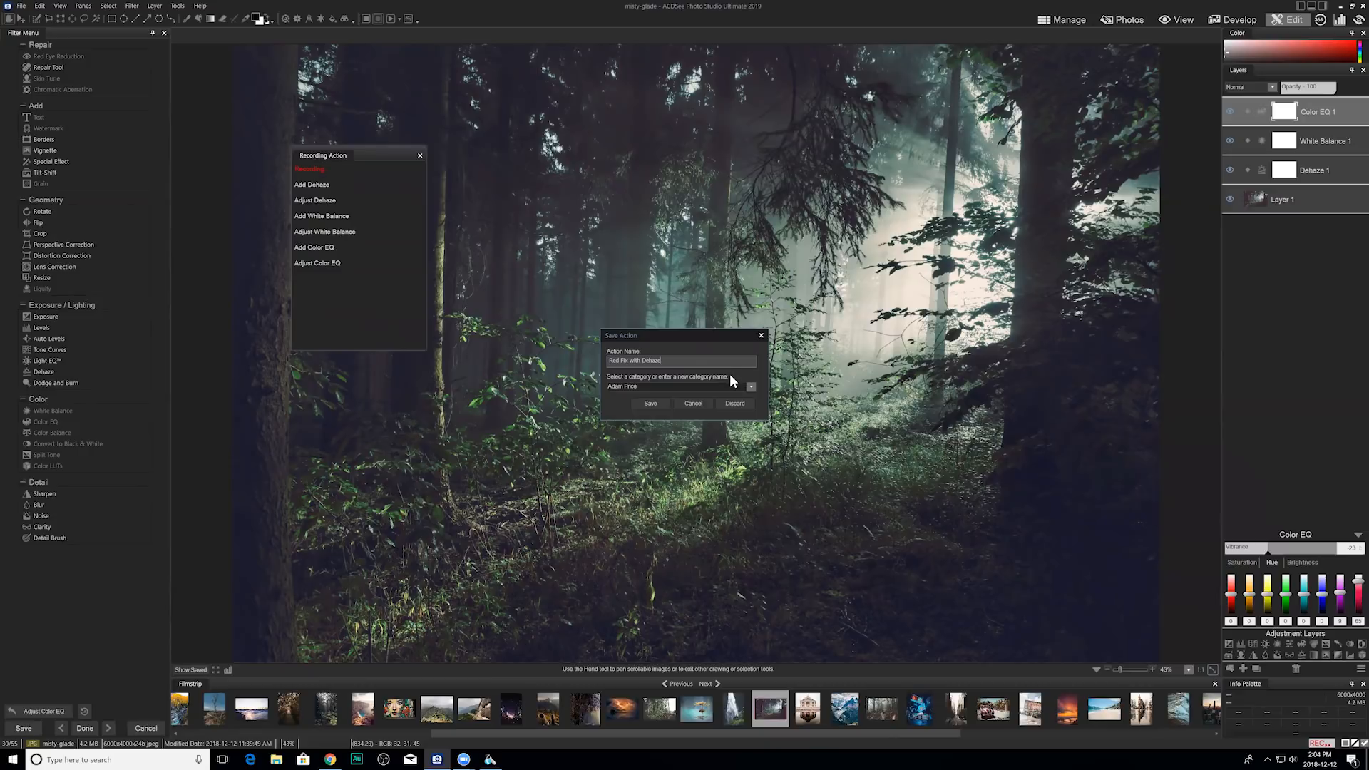
pyautogui.click(752, 386)
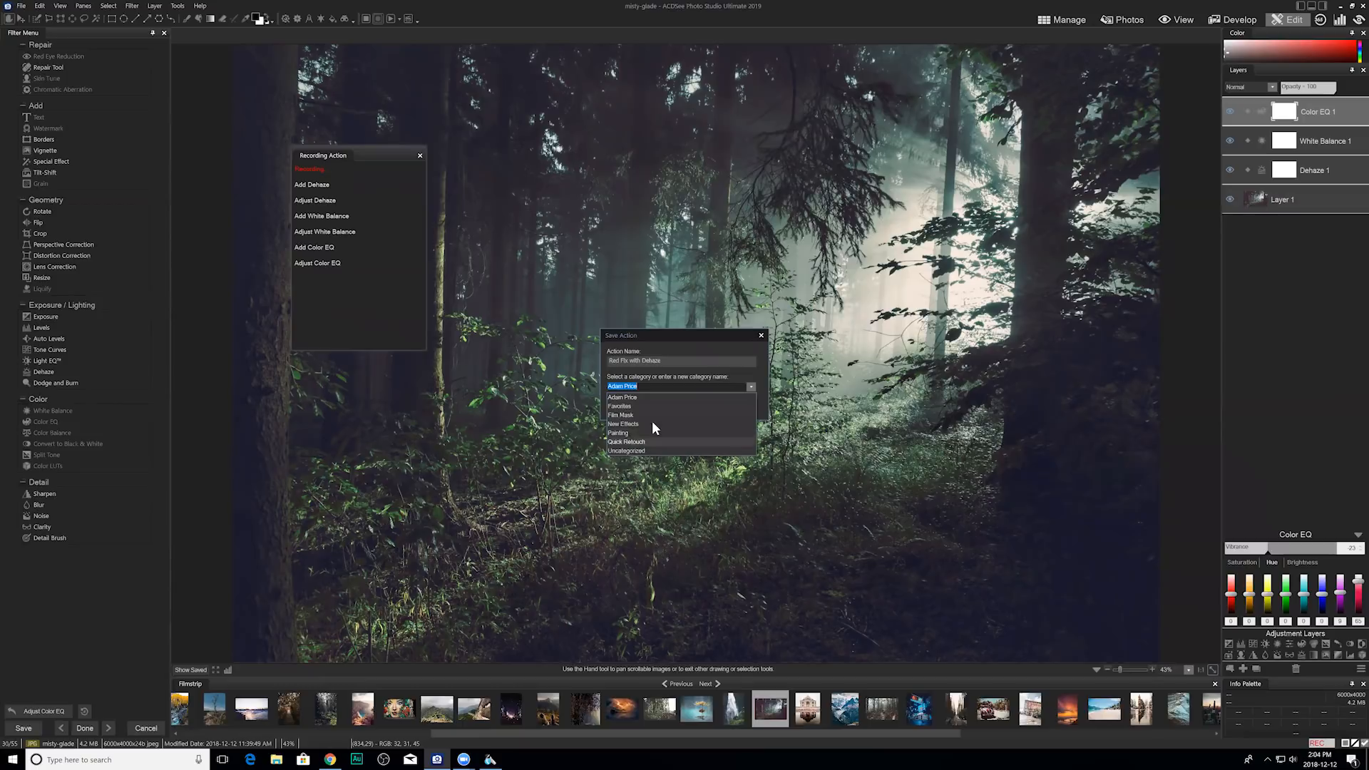
pyautogui.moveTo(644, 386); pyautogui.dragTo(590, 384)
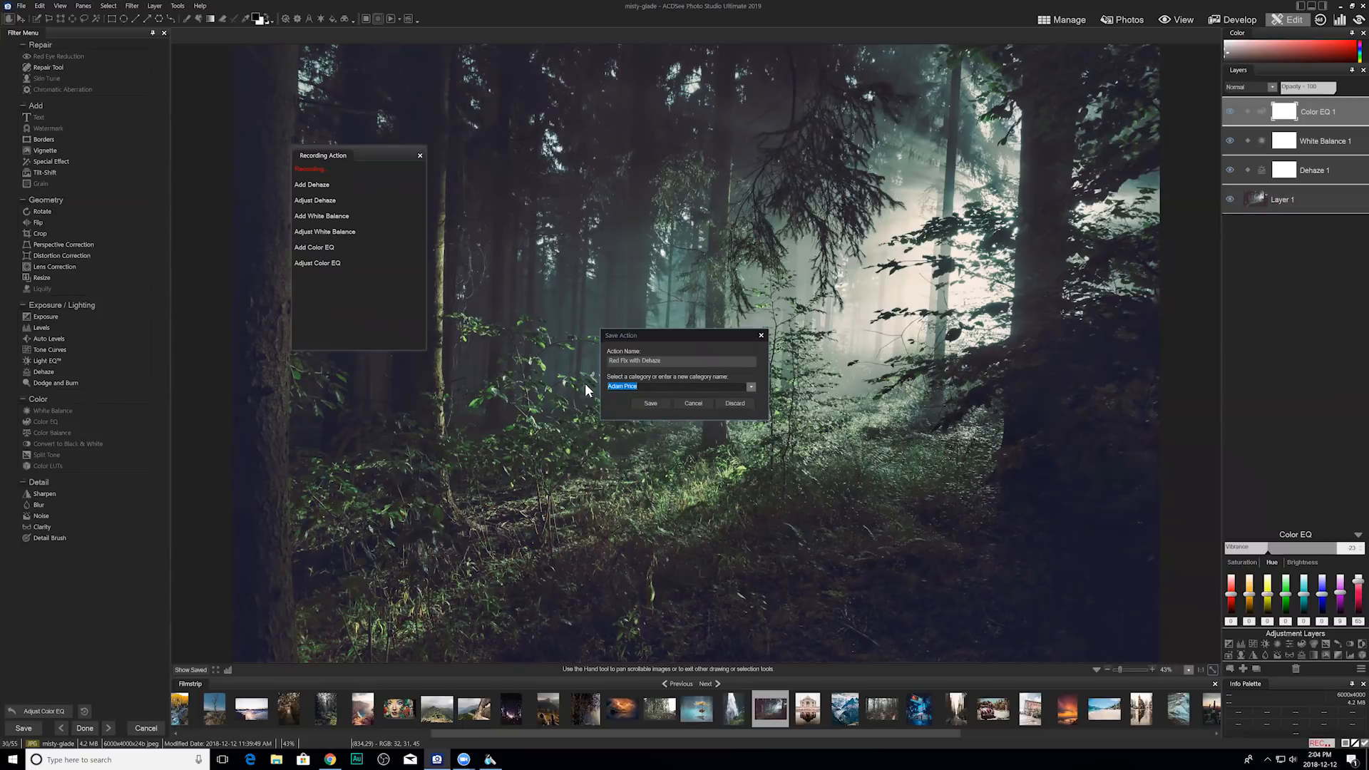
pyautogui.press('BackSpace')
pyautogui.write('Fixes')
pyautogui.click(654, 402)
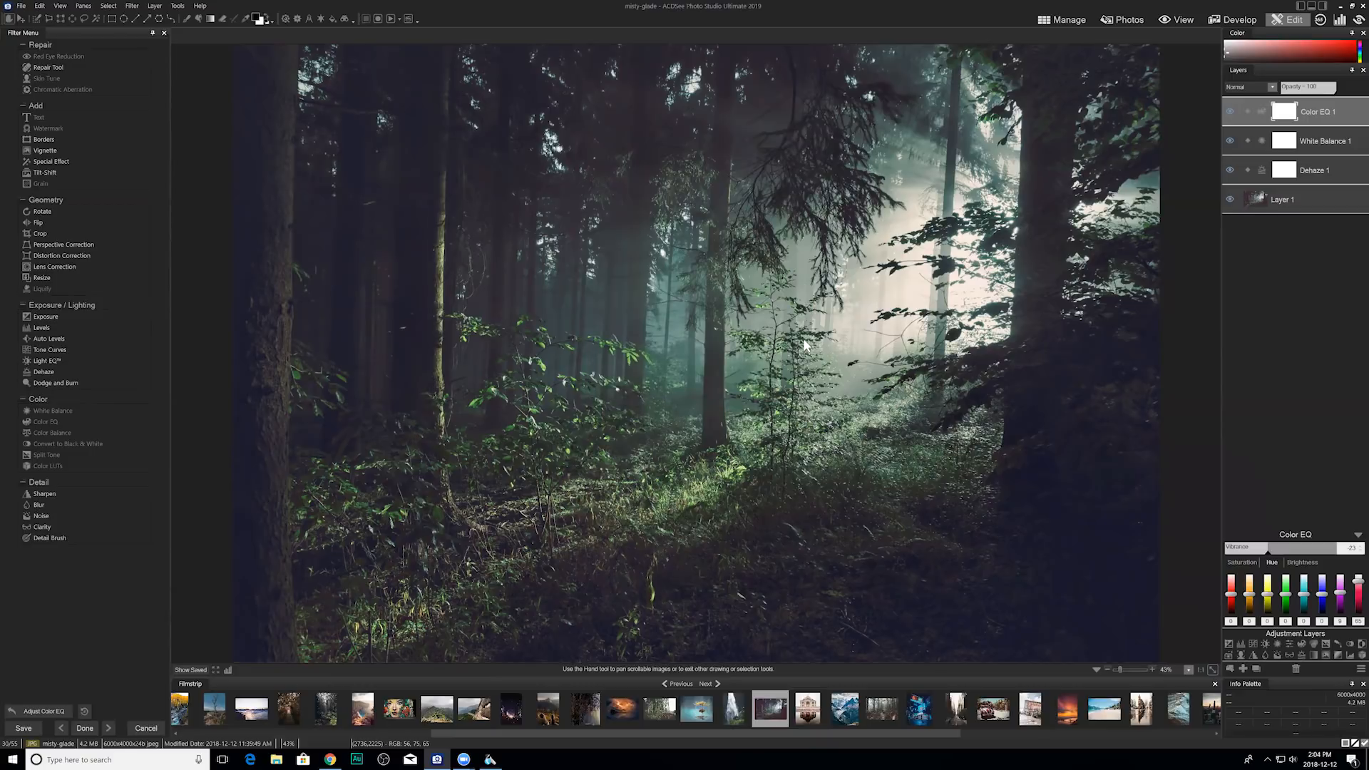
# Return to Manage mode, discarding the changes to the misty-glade photo, and select the muck photo.
pyautogui.click(1061, 20)
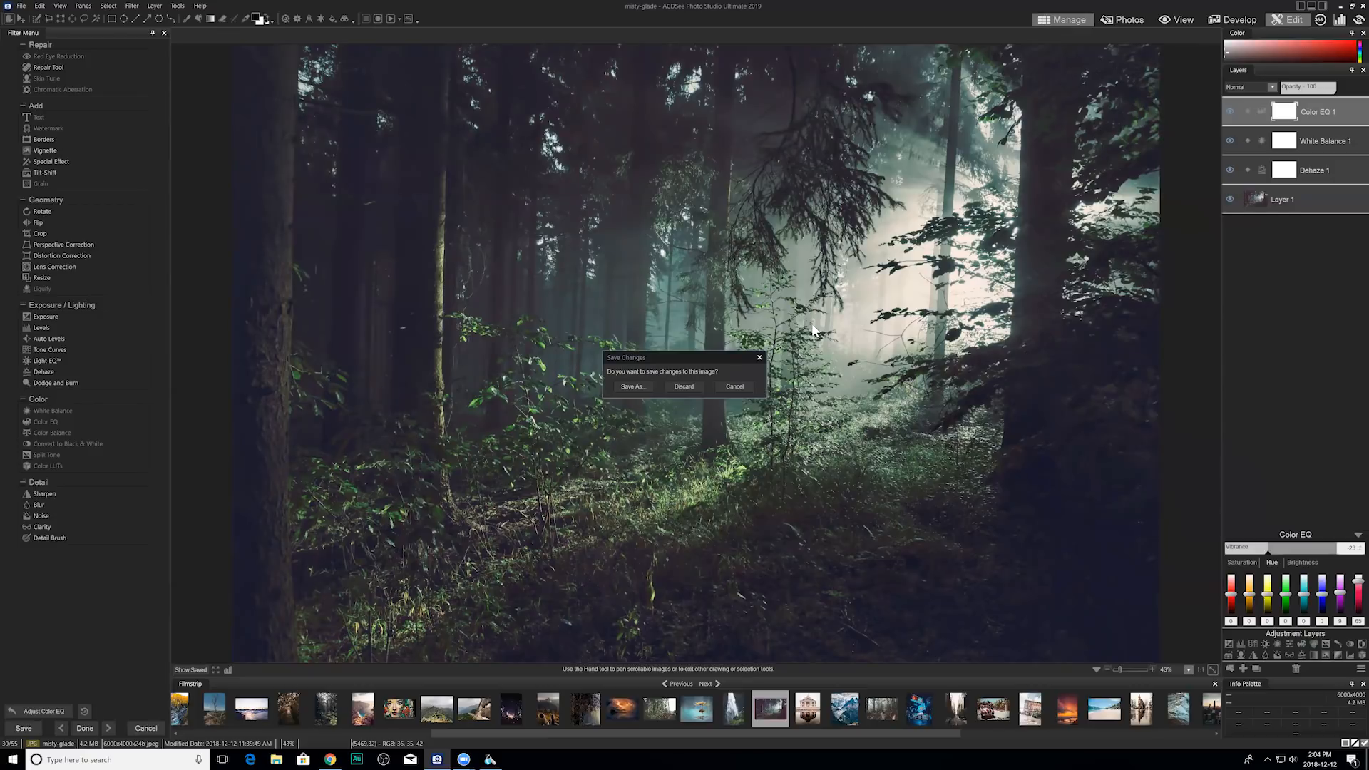
pyautogui.click(699, 385)
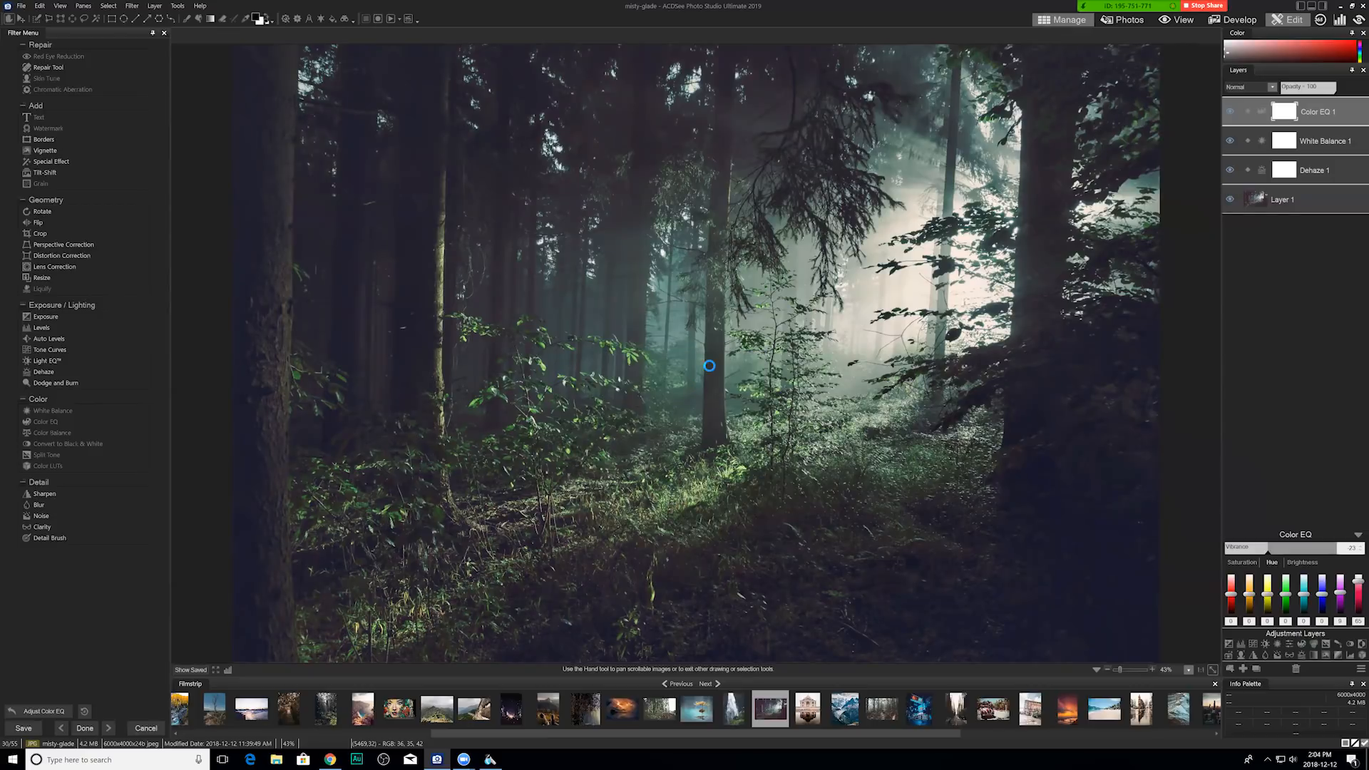
pyautogui.scroll(-2, 854, 392)
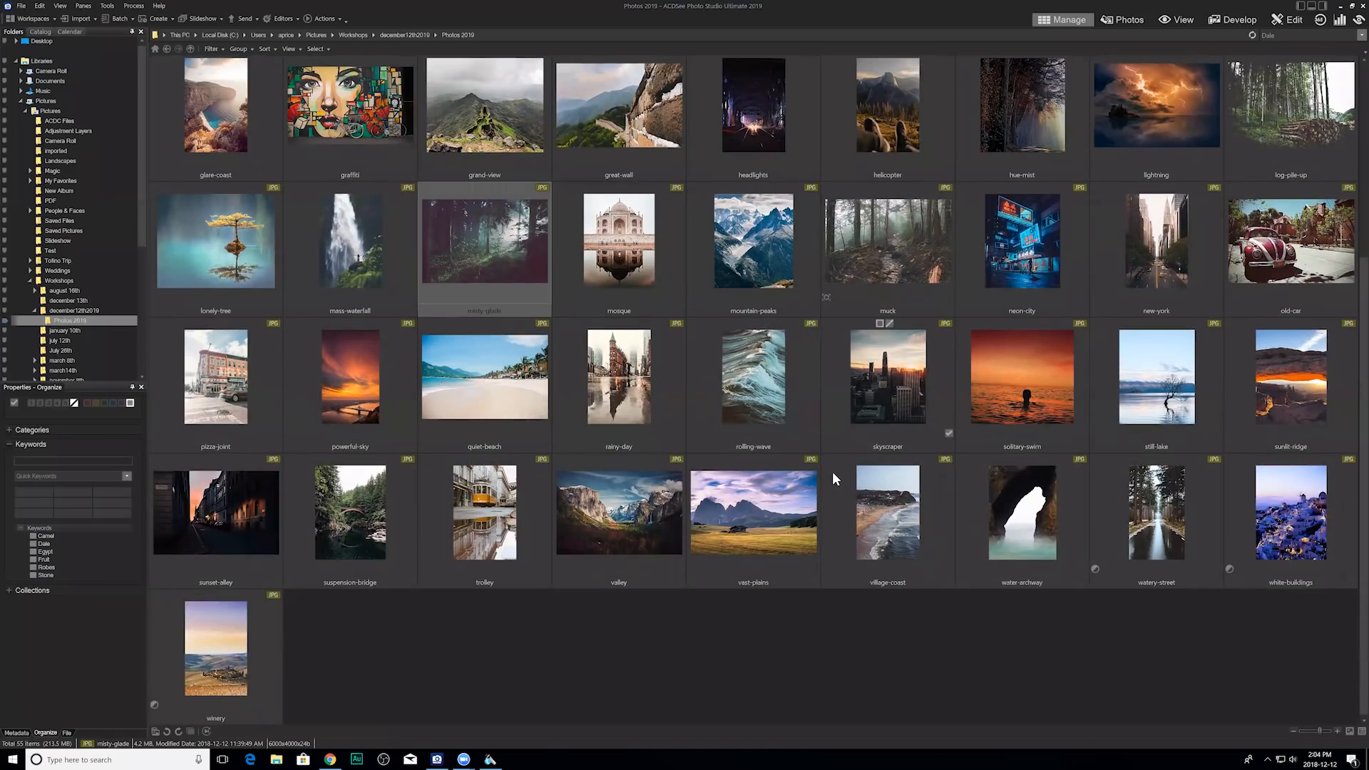
pyautogui.scroll(1, 809, 542)
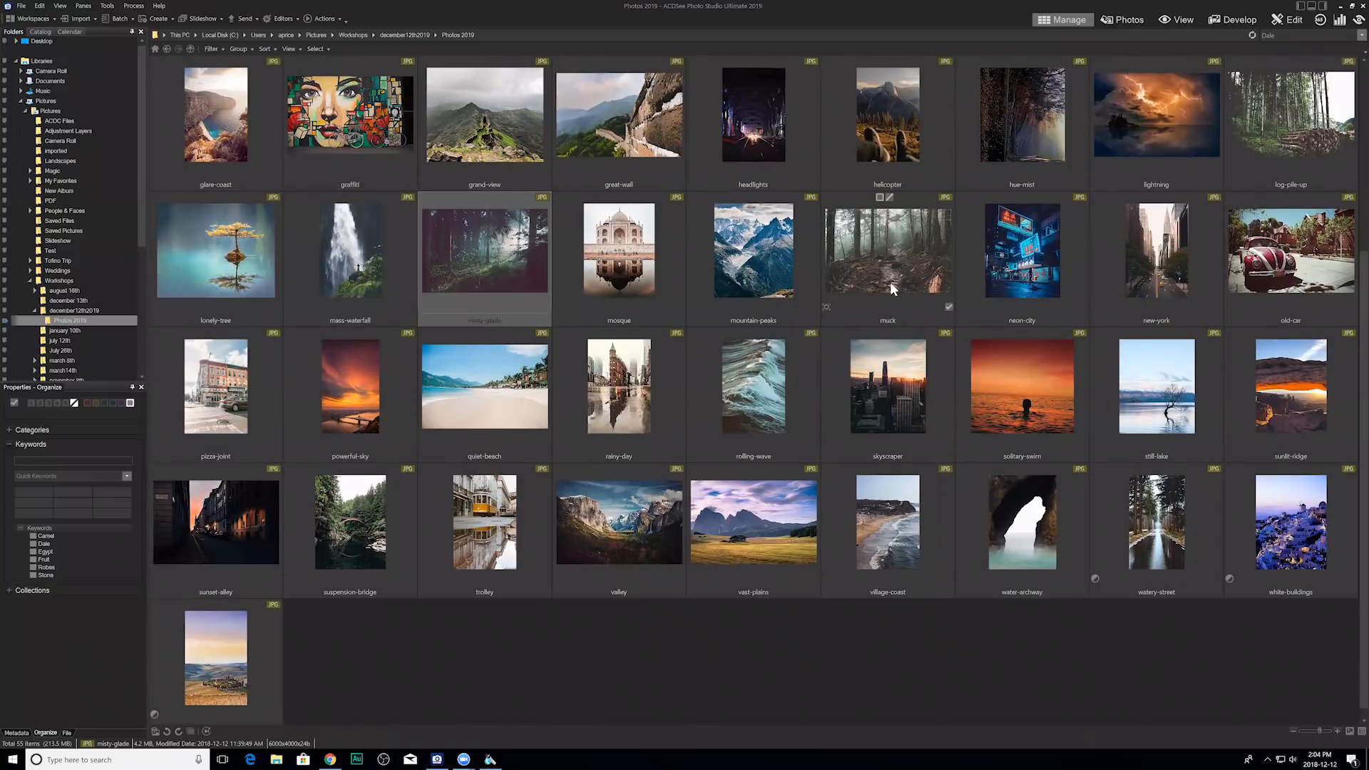
pyautogui.click(902, 247)
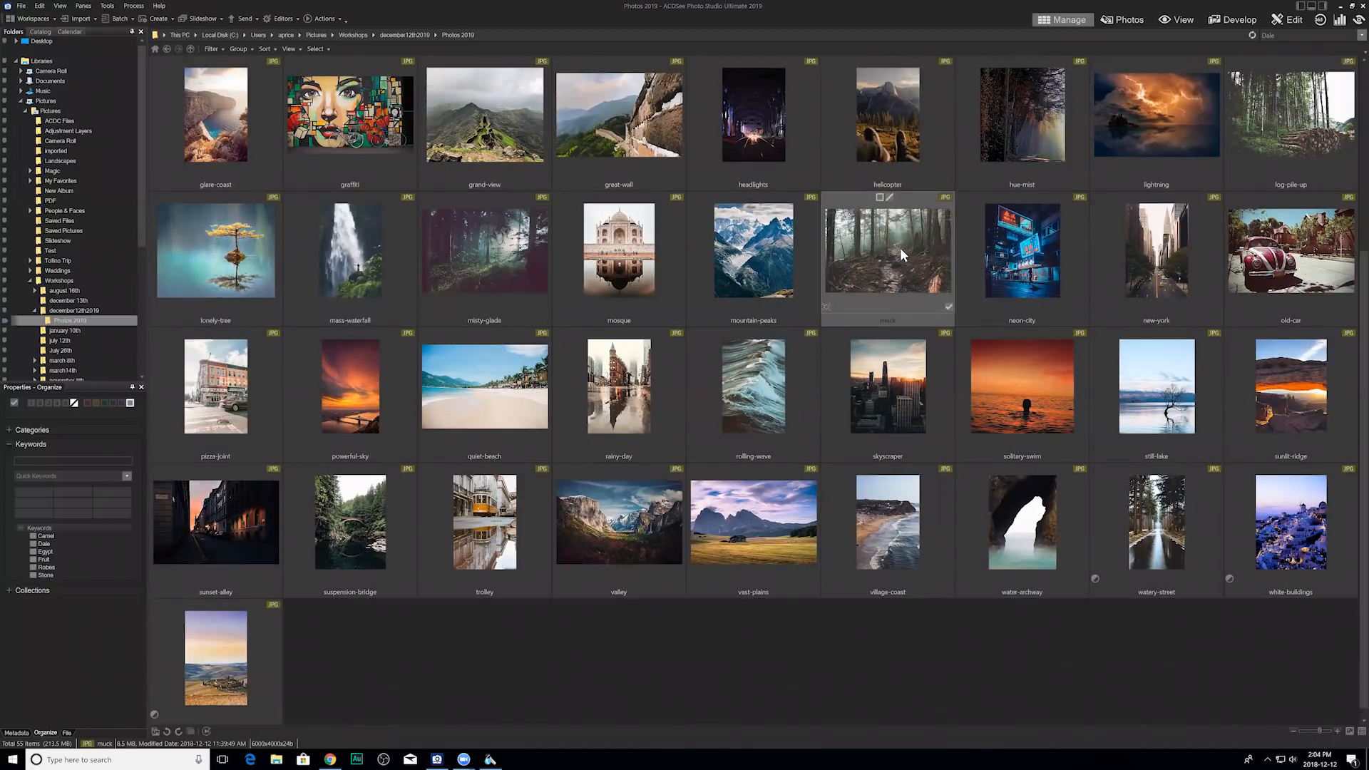
# Open the output options of the Red Fix with Dehaze action in the Fixes category and move the dialog off the muck photo.
pyautogui.click(330, 19)
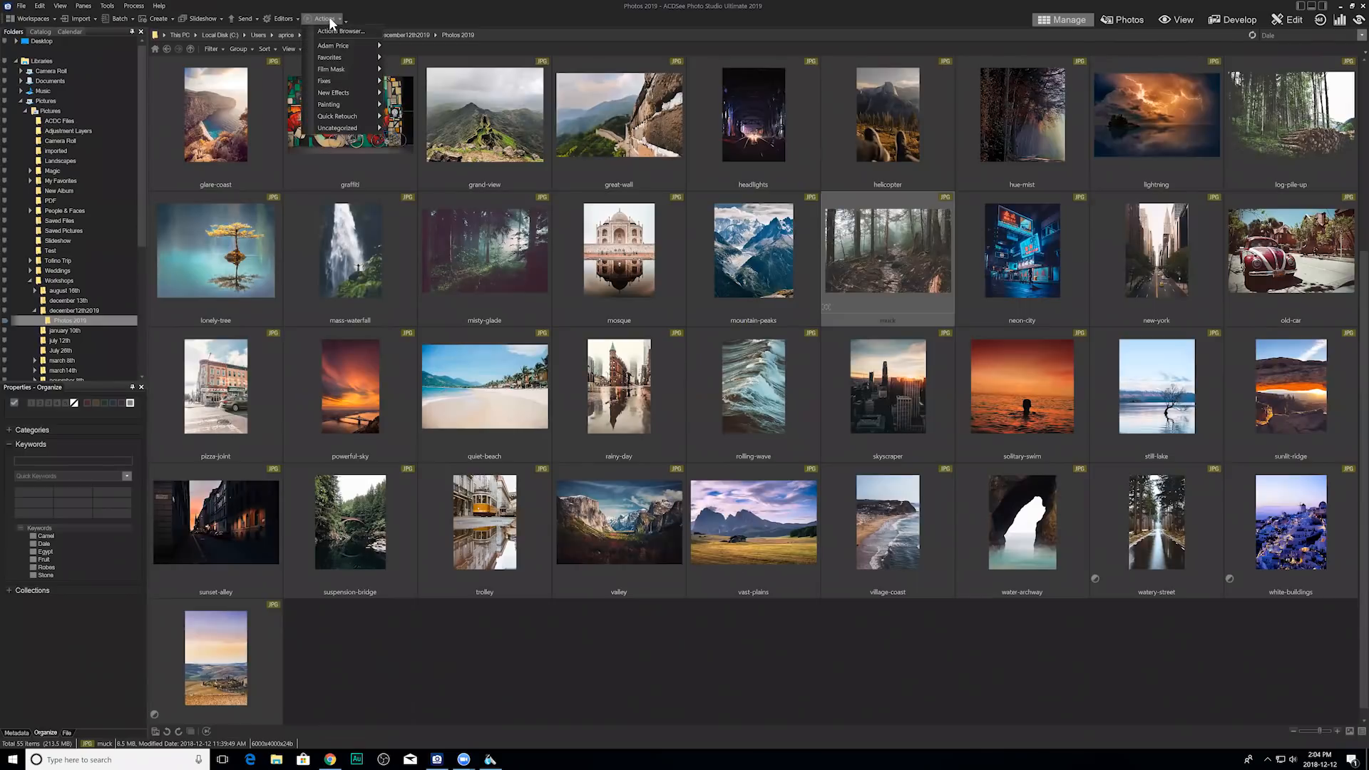
pyautogui.moveTo(337, 79)
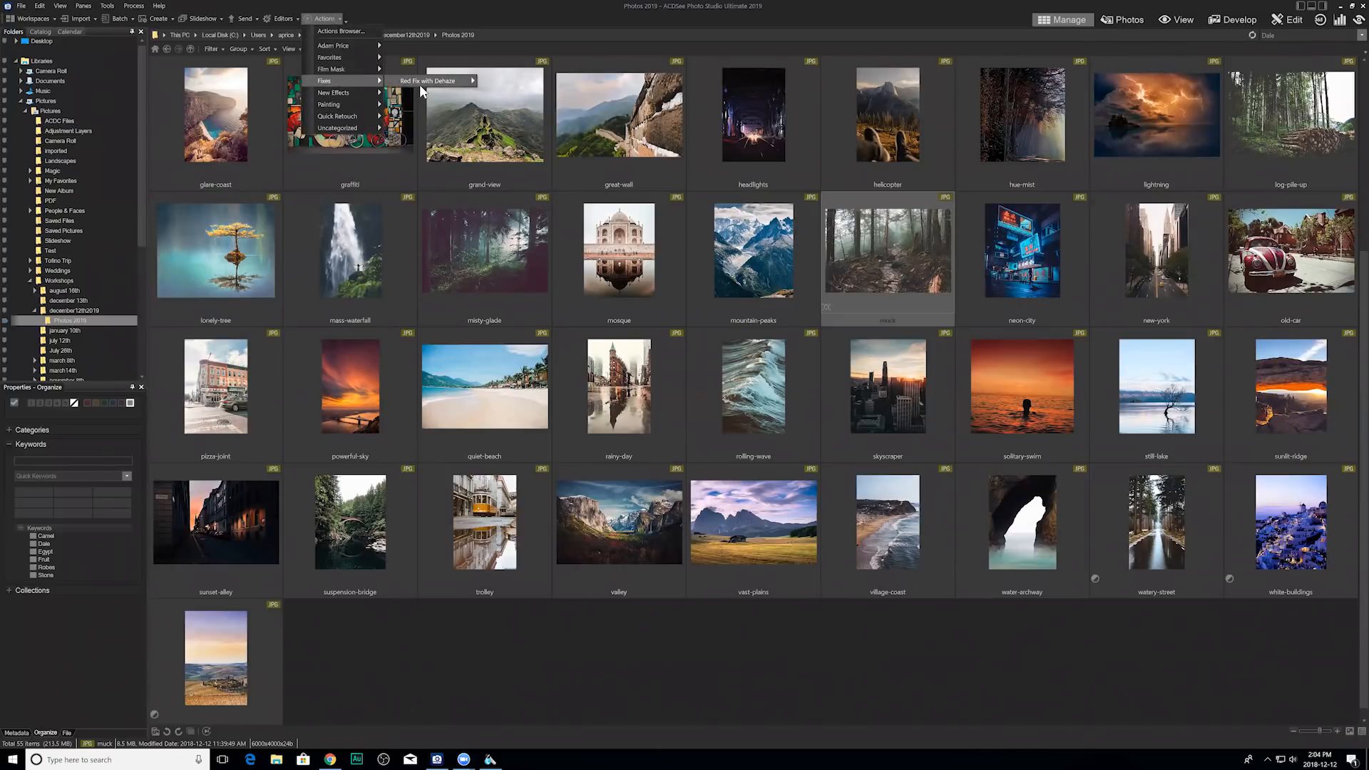
pyautogui.moveTo(420, 82)
pyautogui.click(506, 93)
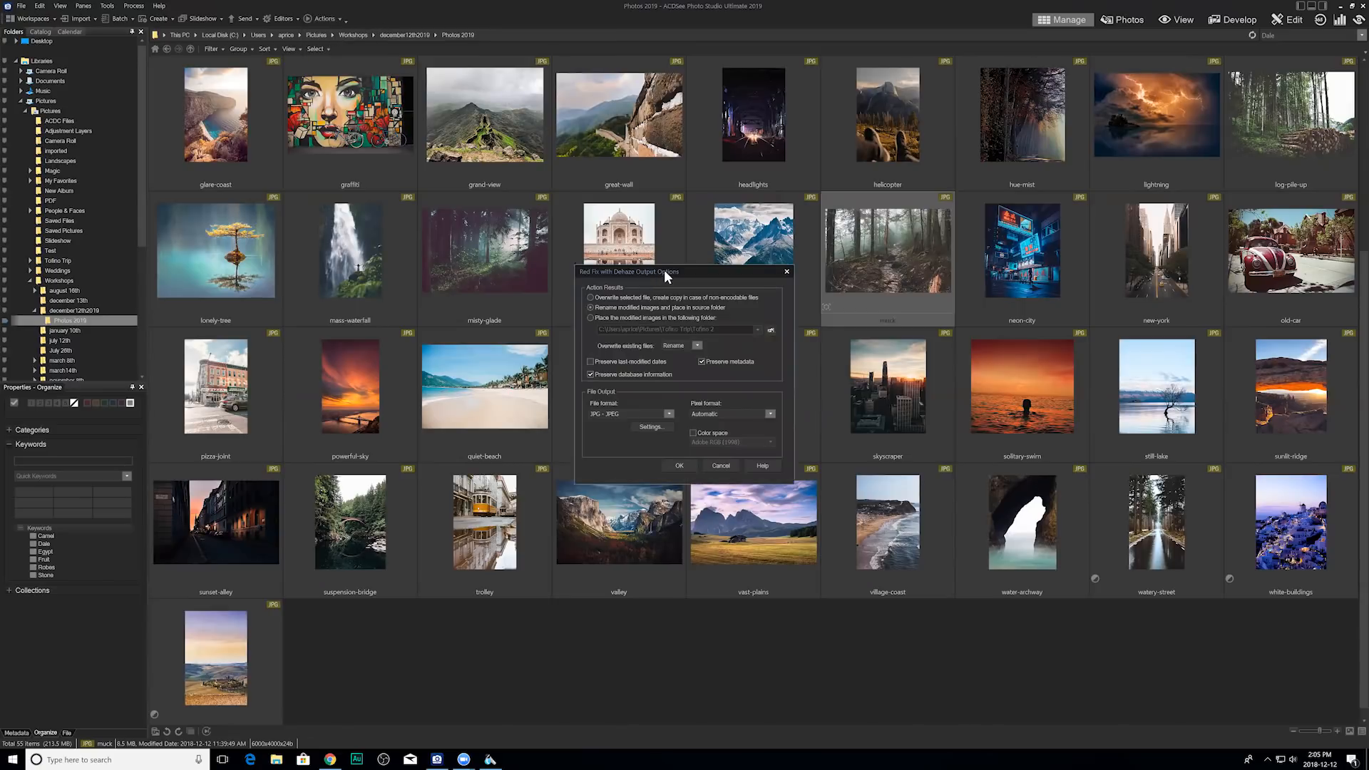
pyautogui.moveTo(665, 270); pyautogui.dragTo(684, 147)
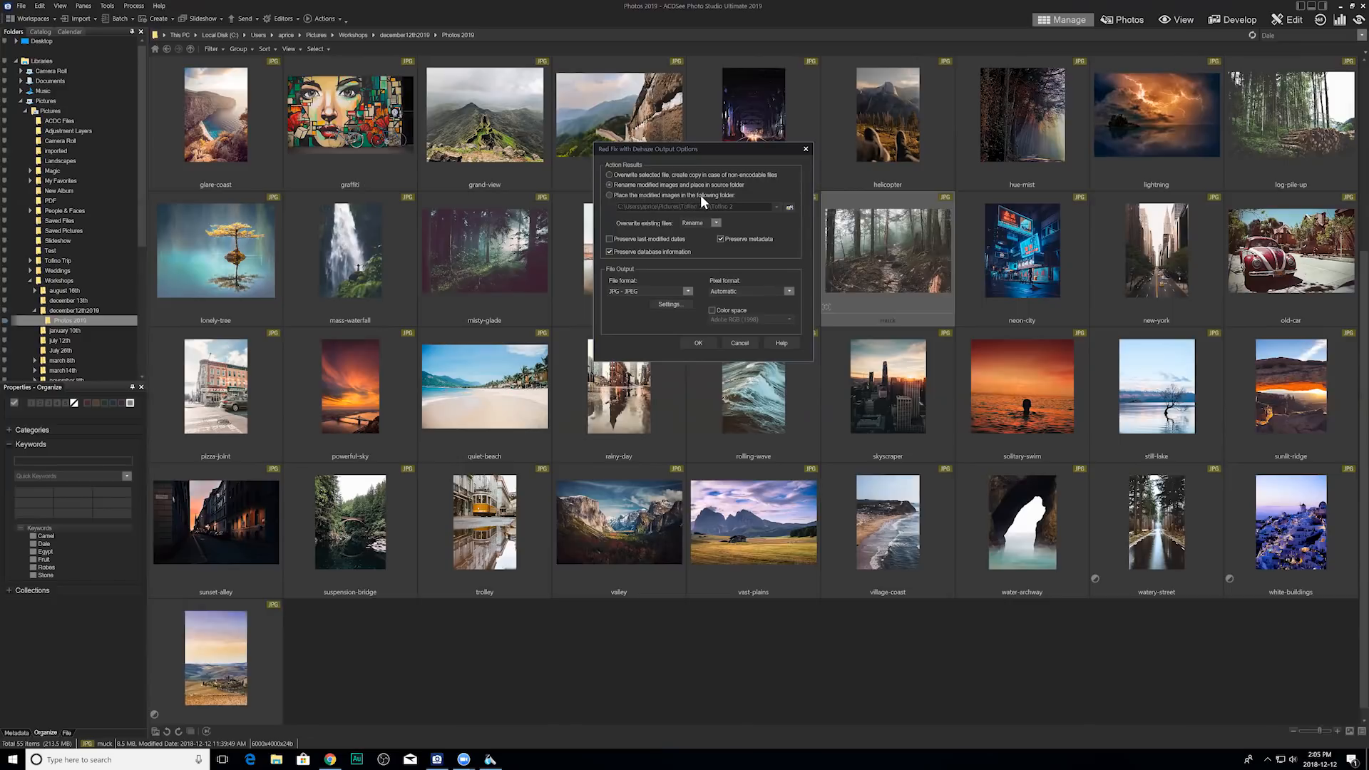
# Set the action's modified images to be placed in a new folder named "fixes" inside december12th2019 > Photos 2019.
pyautogui.click(609, 195)
pyautogui.click(788, 208)
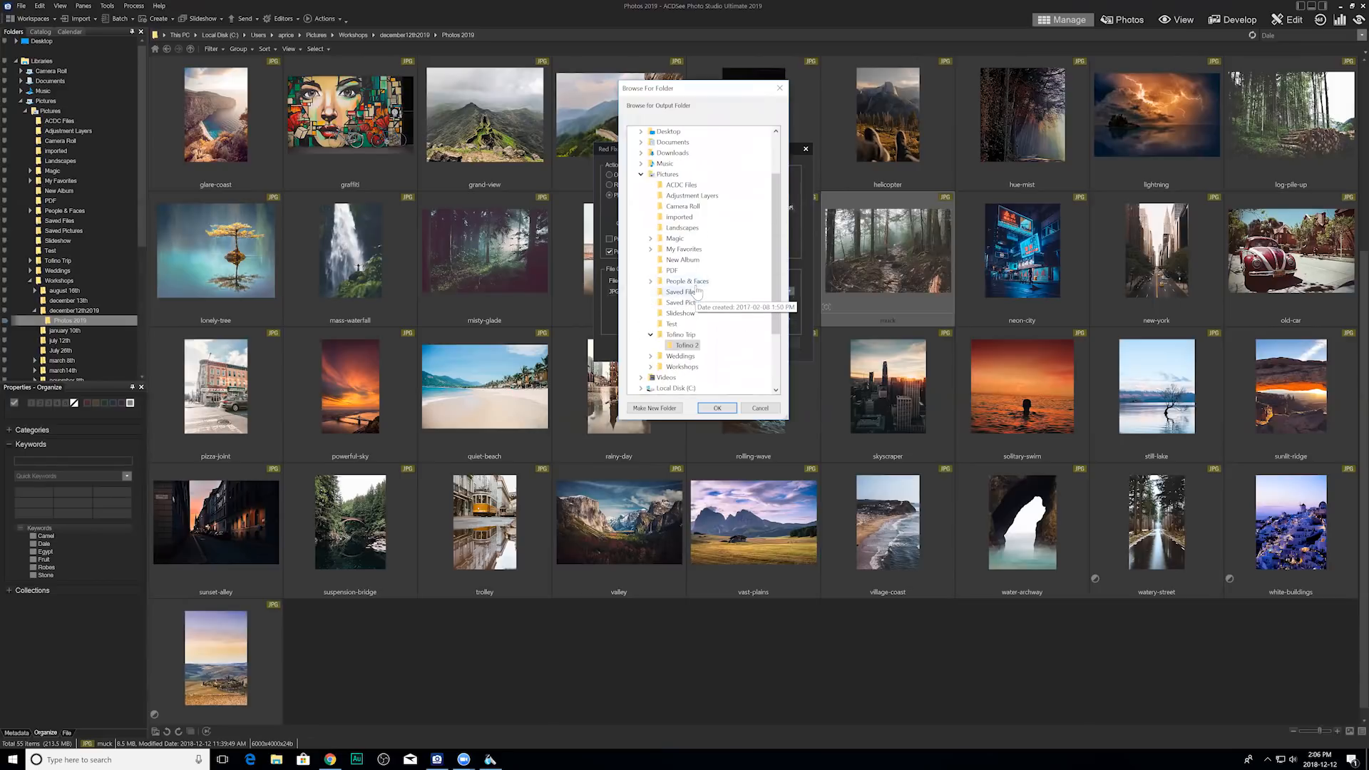
pyautogui.click(651, 366)
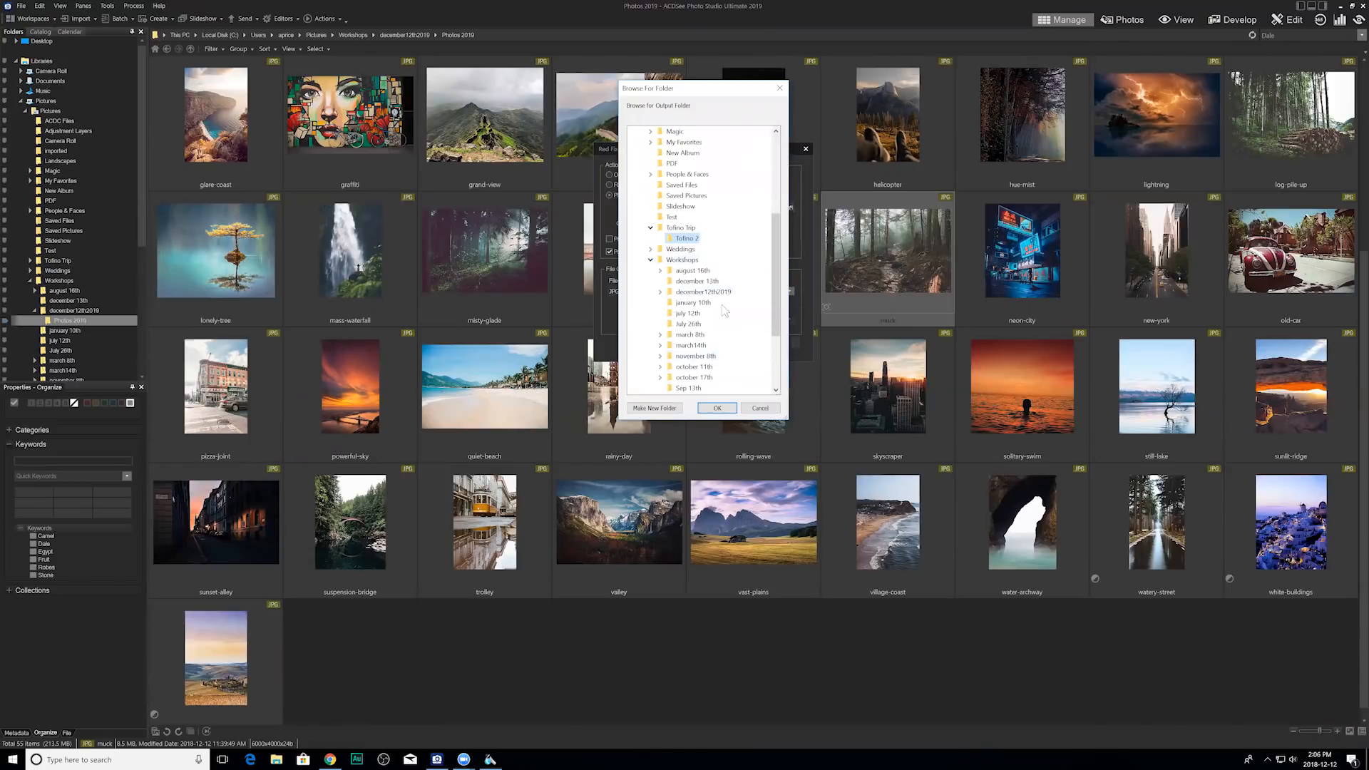
pyautogui.click(660, 292)
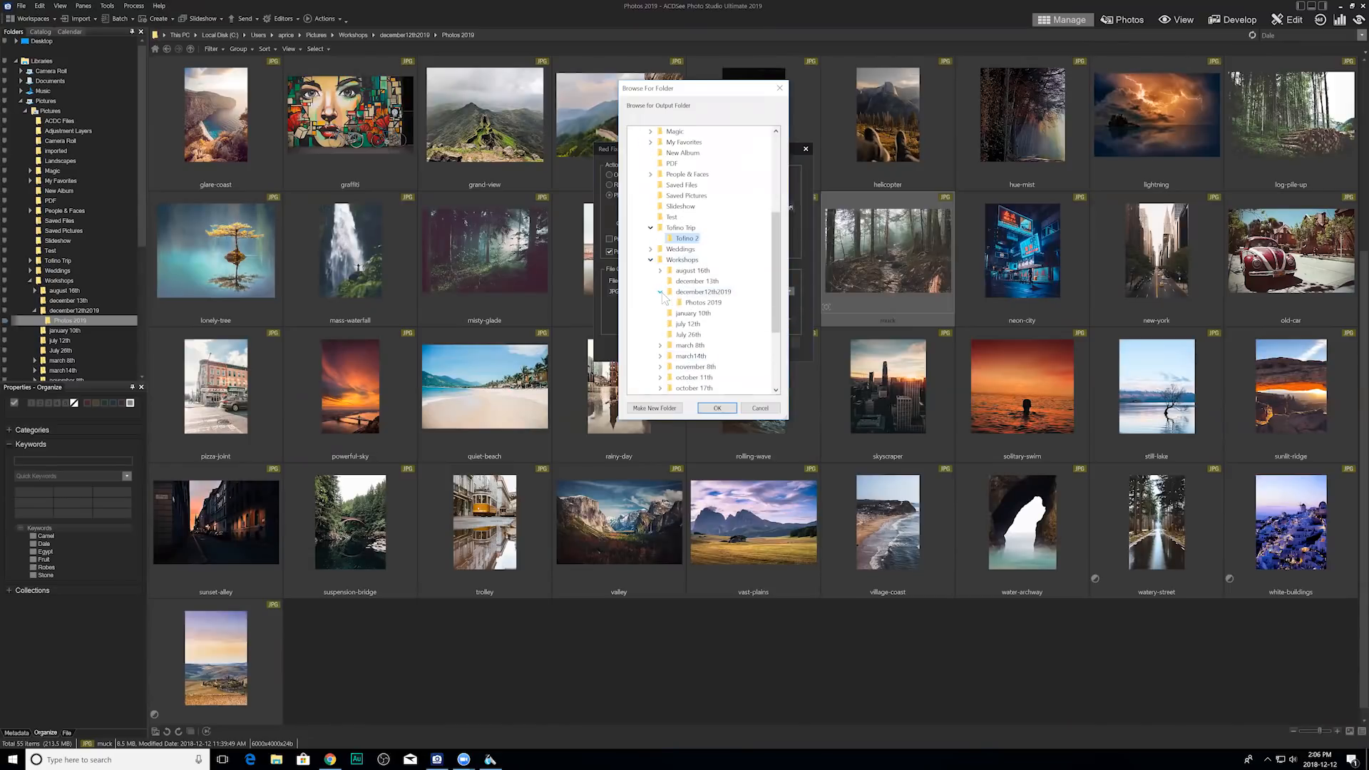
pyautogui.click(703, 304)
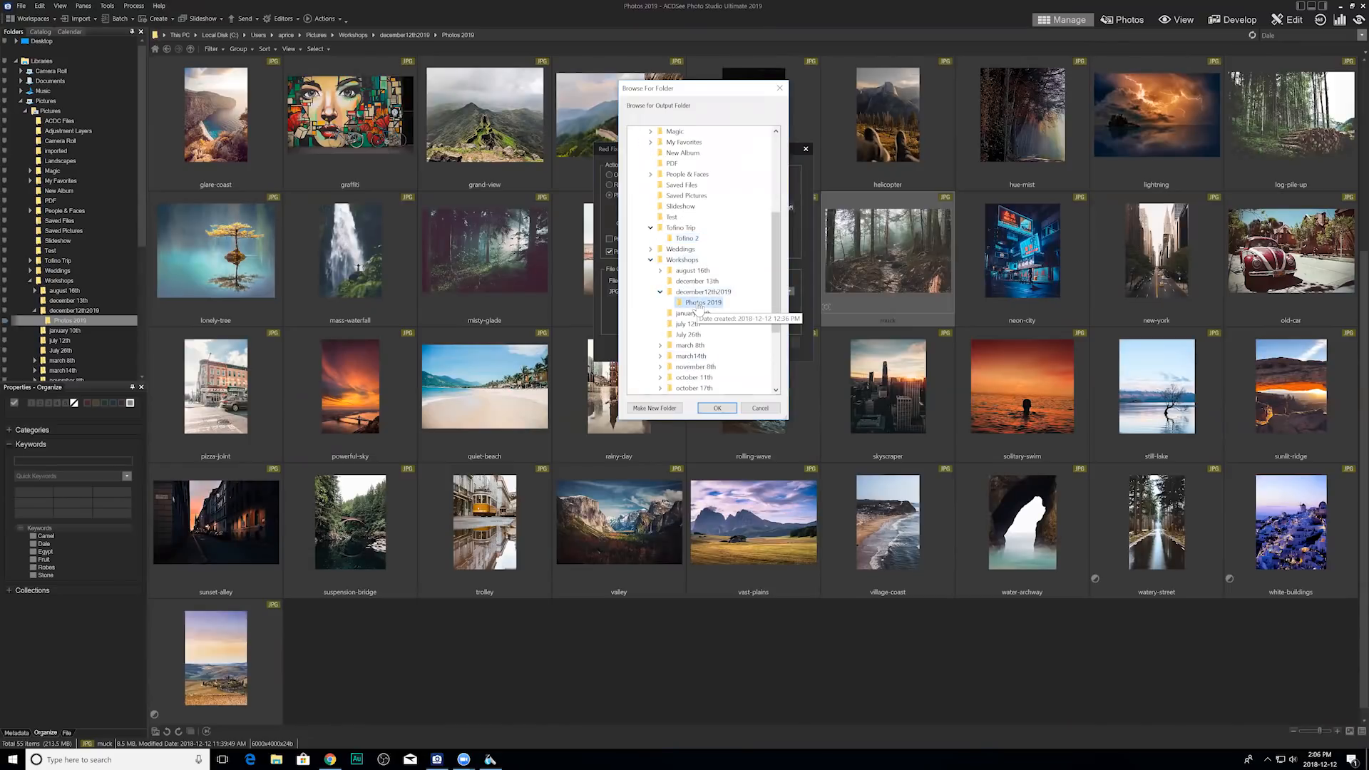
pyautogui.click(666, 408)
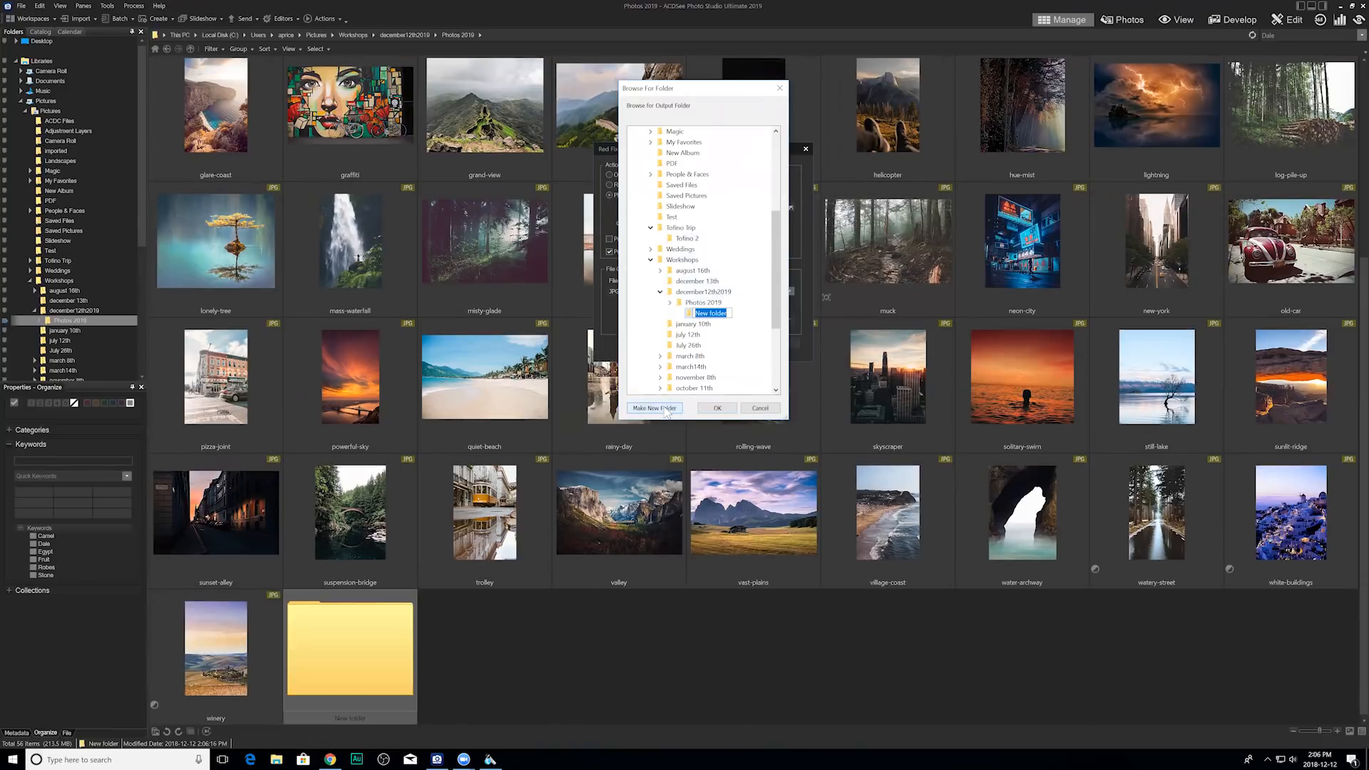
pyautogui.write('fixes')
pyautogui.click(715, 408)
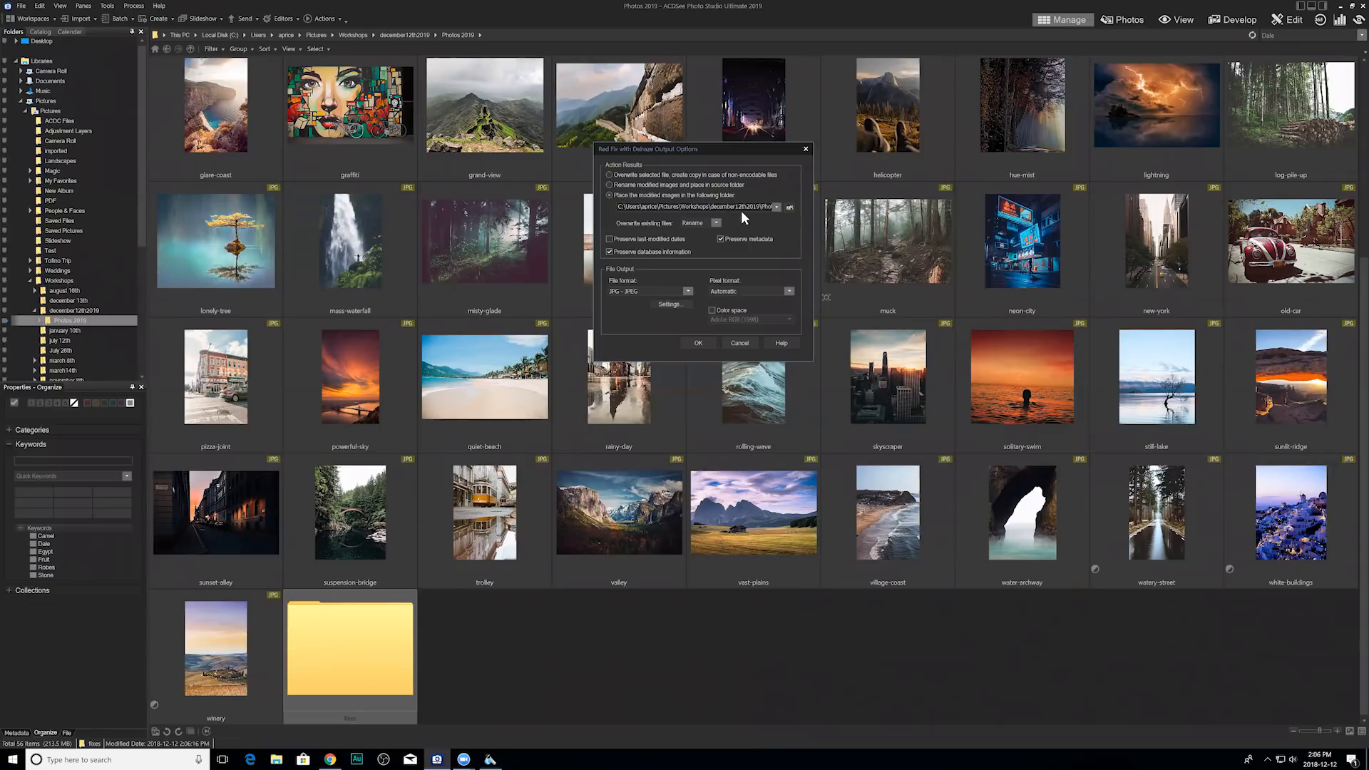
# Set the action's output file format to TIFF and accept the output options.
pyautogui.click(686, 291)
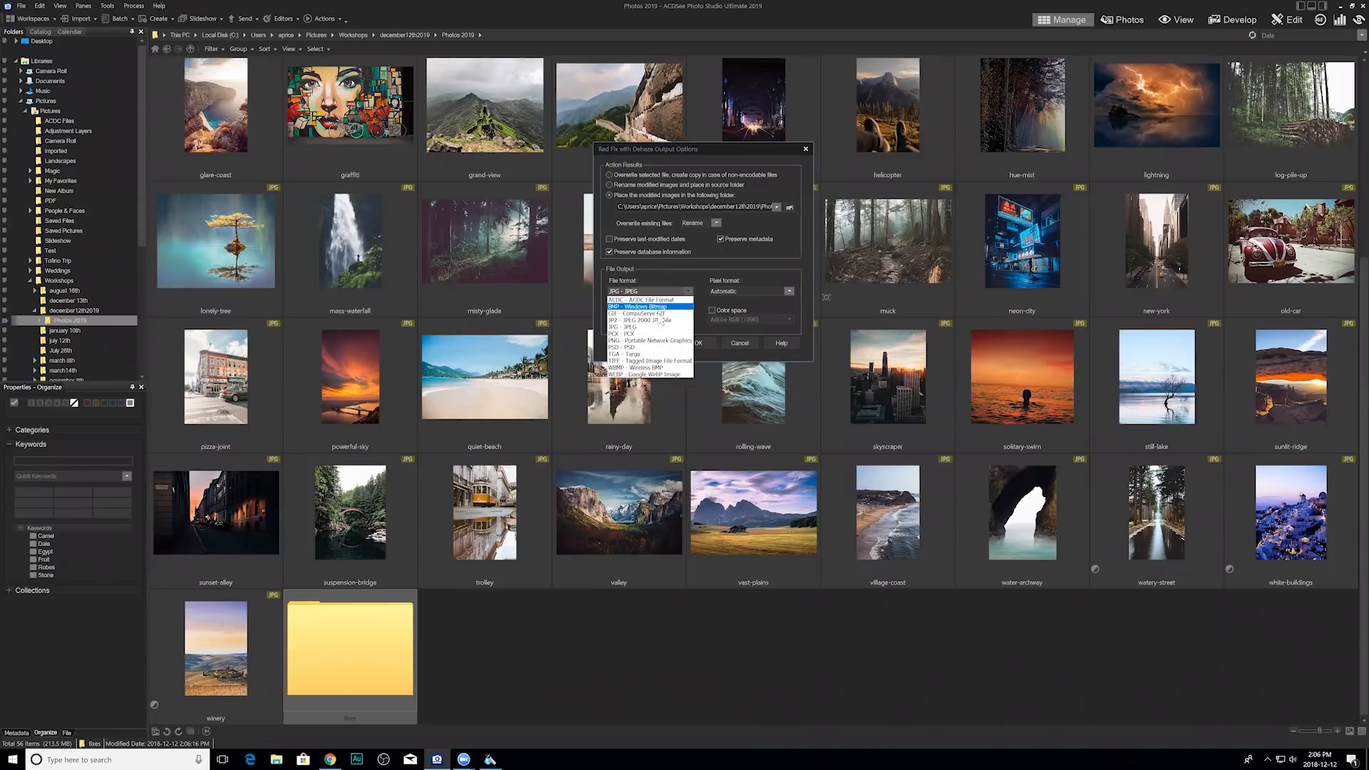
pyautogui.click(645, 361)
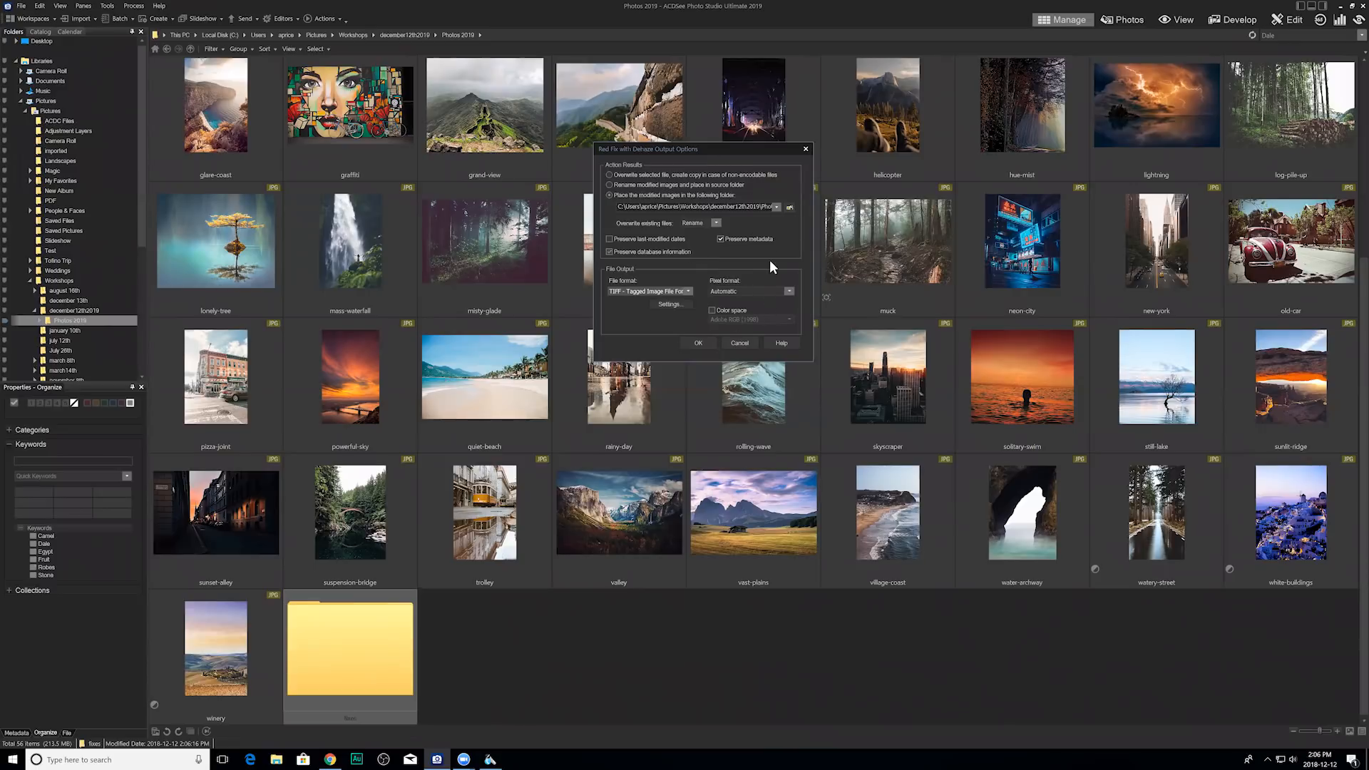
pyautogui.click(699, 343)
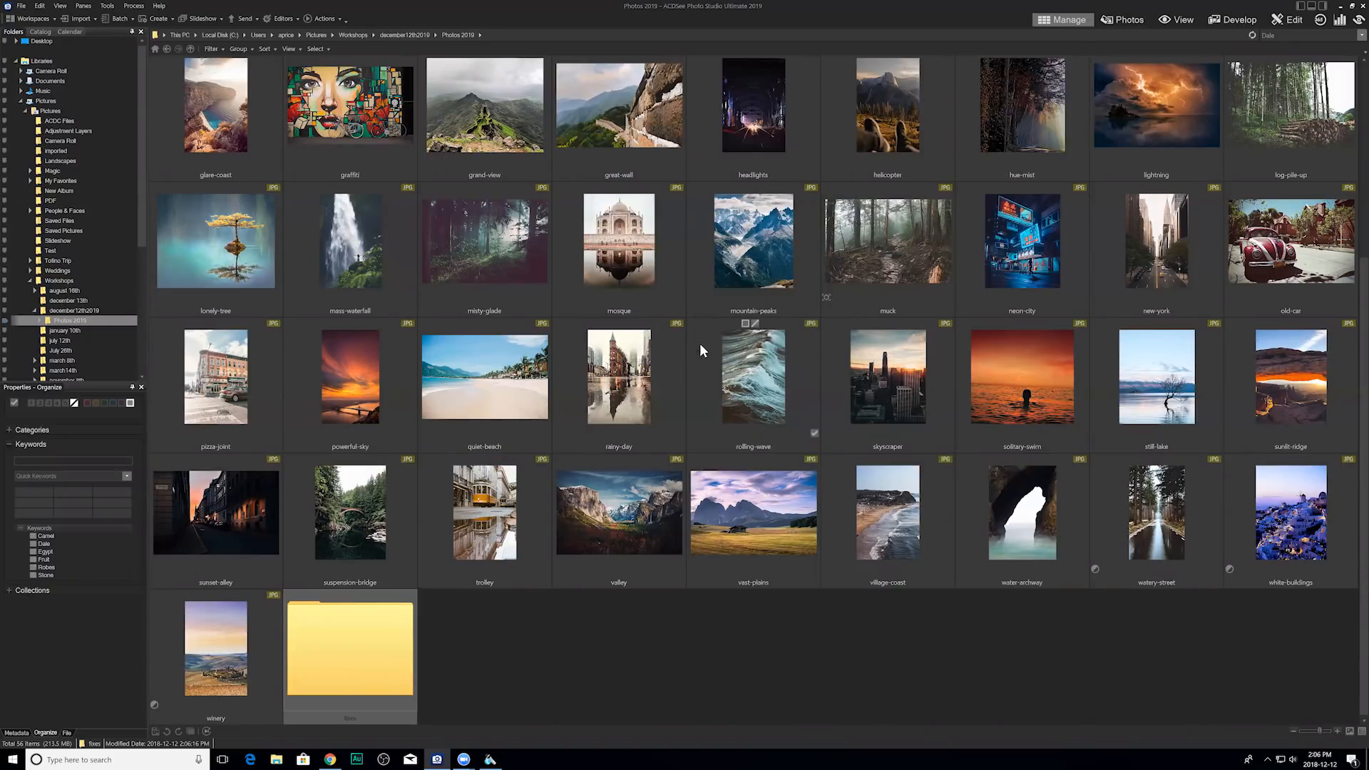
# Play the Red Fix with Dehaze action from the Fixes category on the muck photo.
pyautogui.click(874, 277)
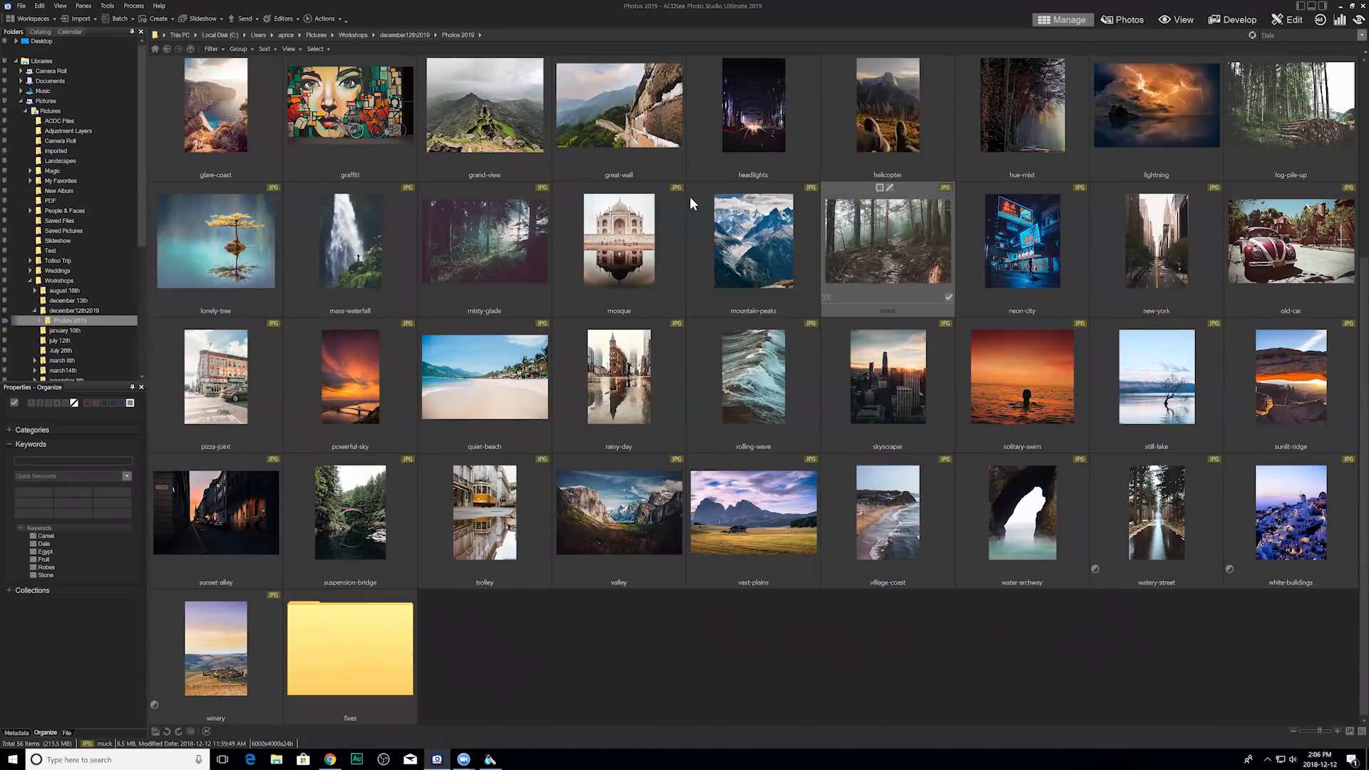
pyautogui.click(324, 19)
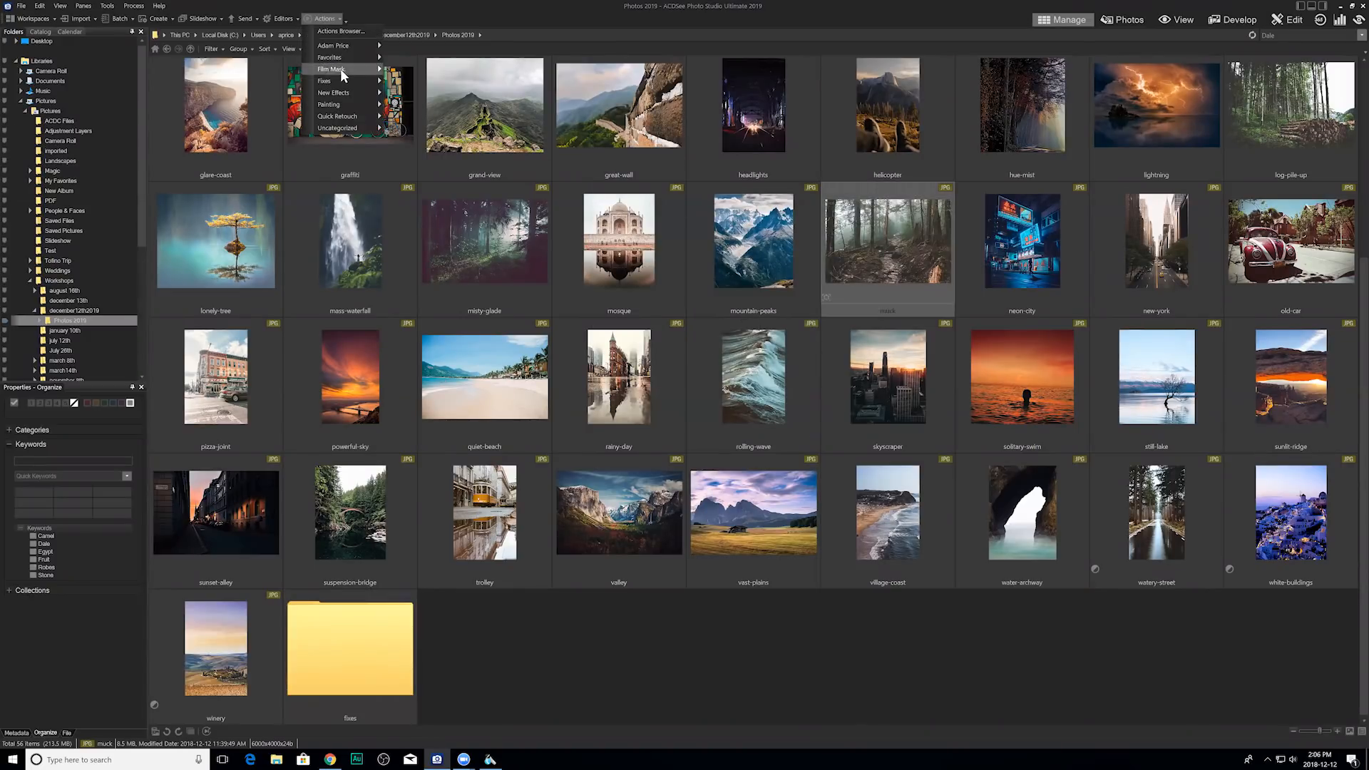
pyautogui.moveTo(344, 80)
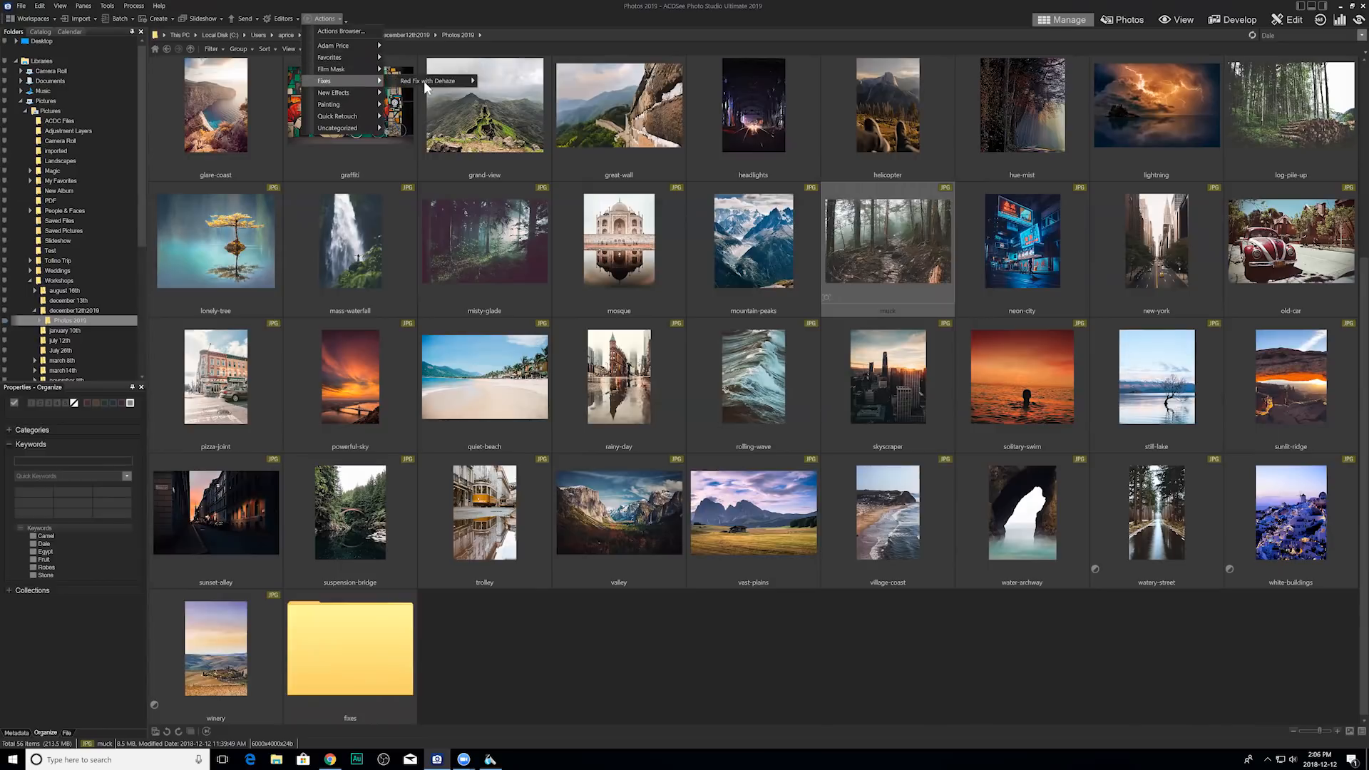
pyautogui.moveTo(480, 80)
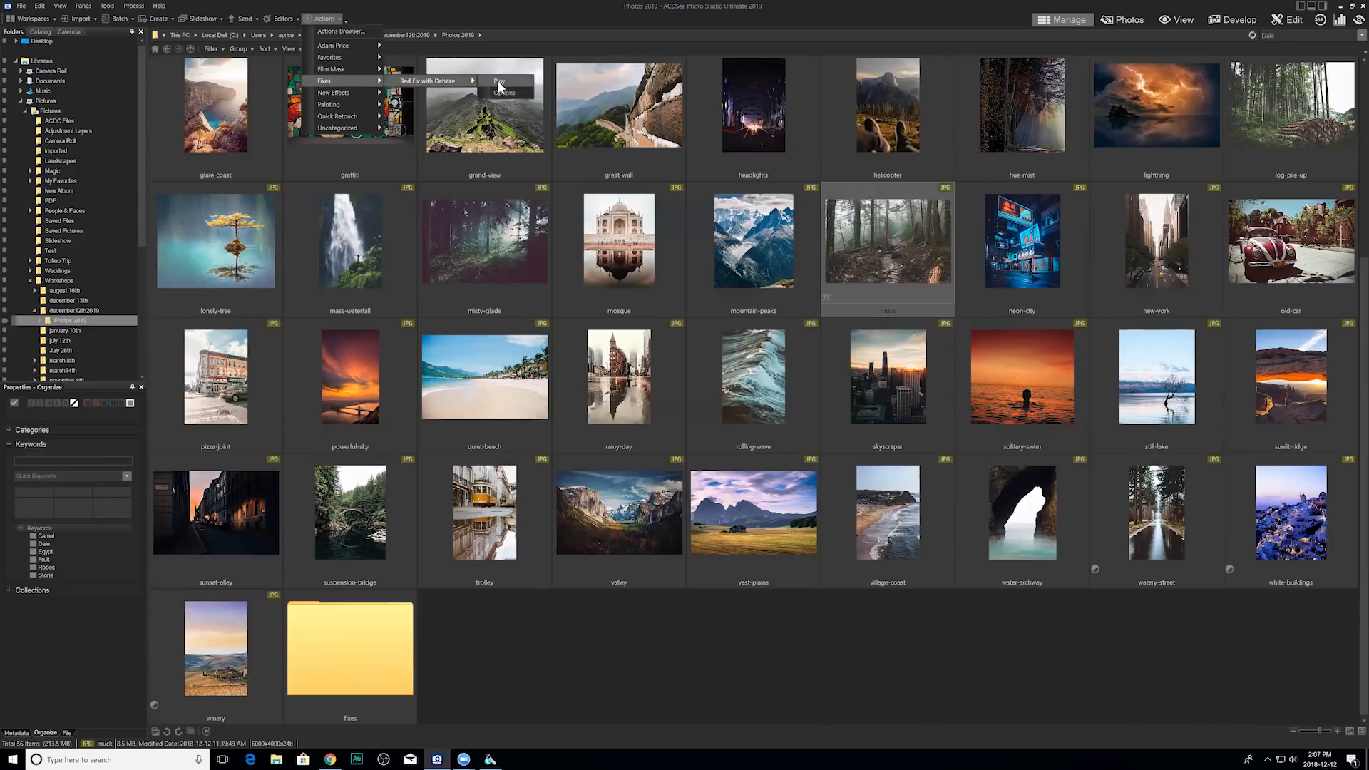
pyautogui.click(500, 82)
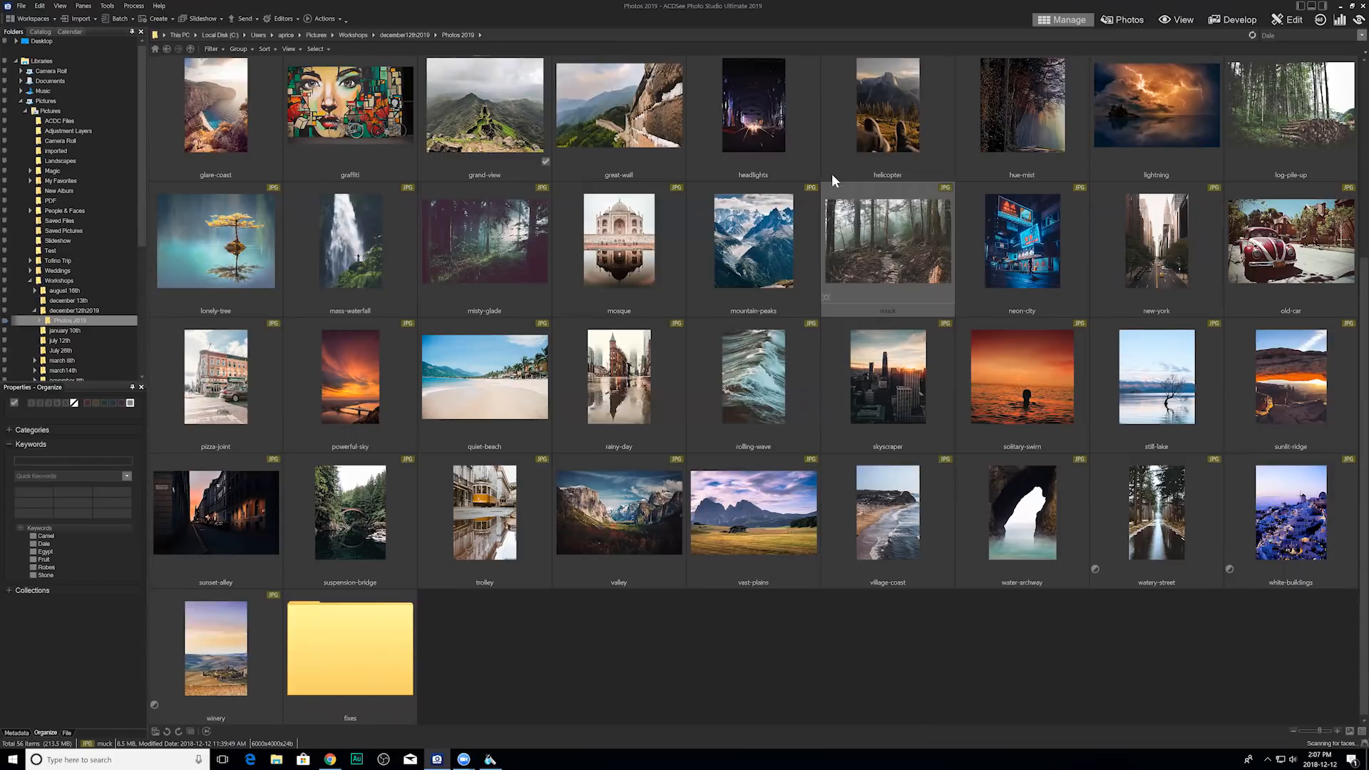
# Check the fixes folder for the processed photo, return to the Photos 2019 folder and select New folder.
pyautogui.click(747, 649)
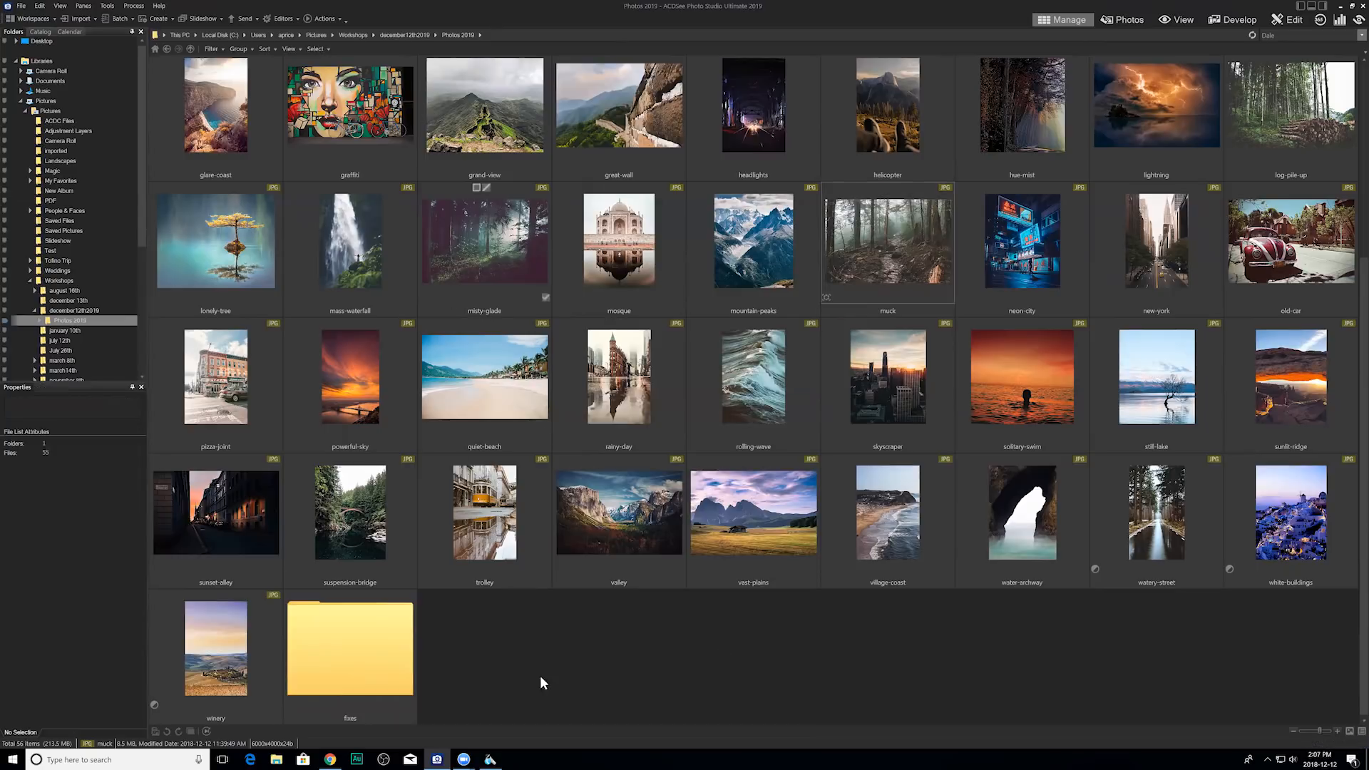
pyautogui.click(378, 668)
pyautogui.doubleClick(378, 667)
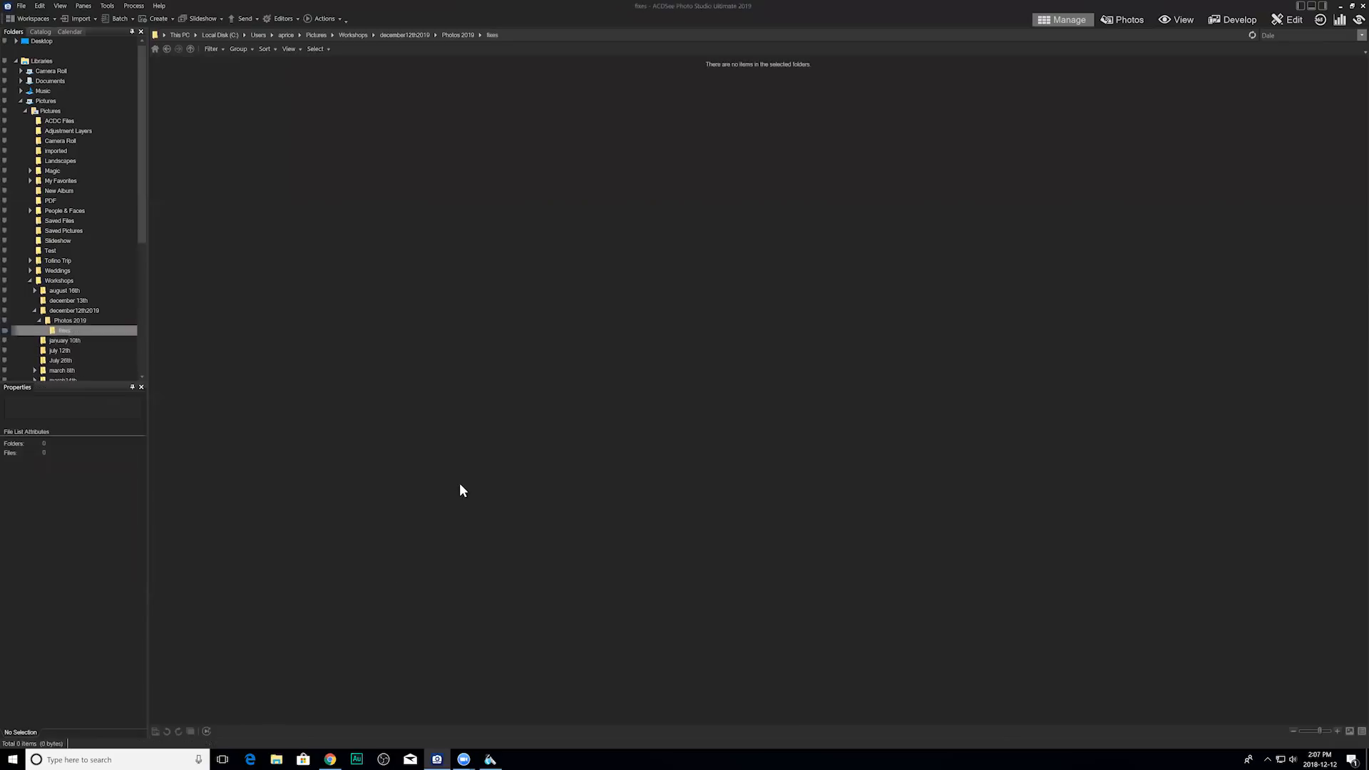
pyautogui.click(167, 49)
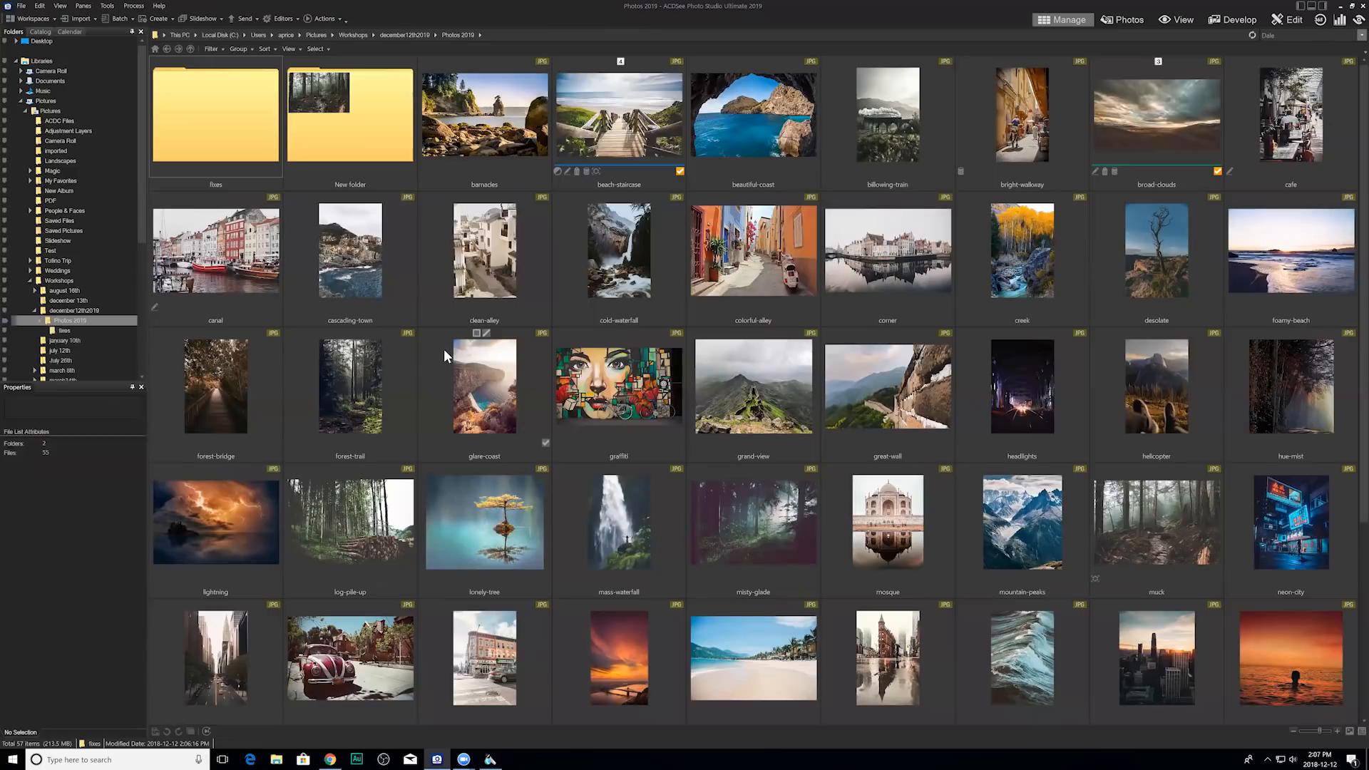
pyautogui.click(373, 116)
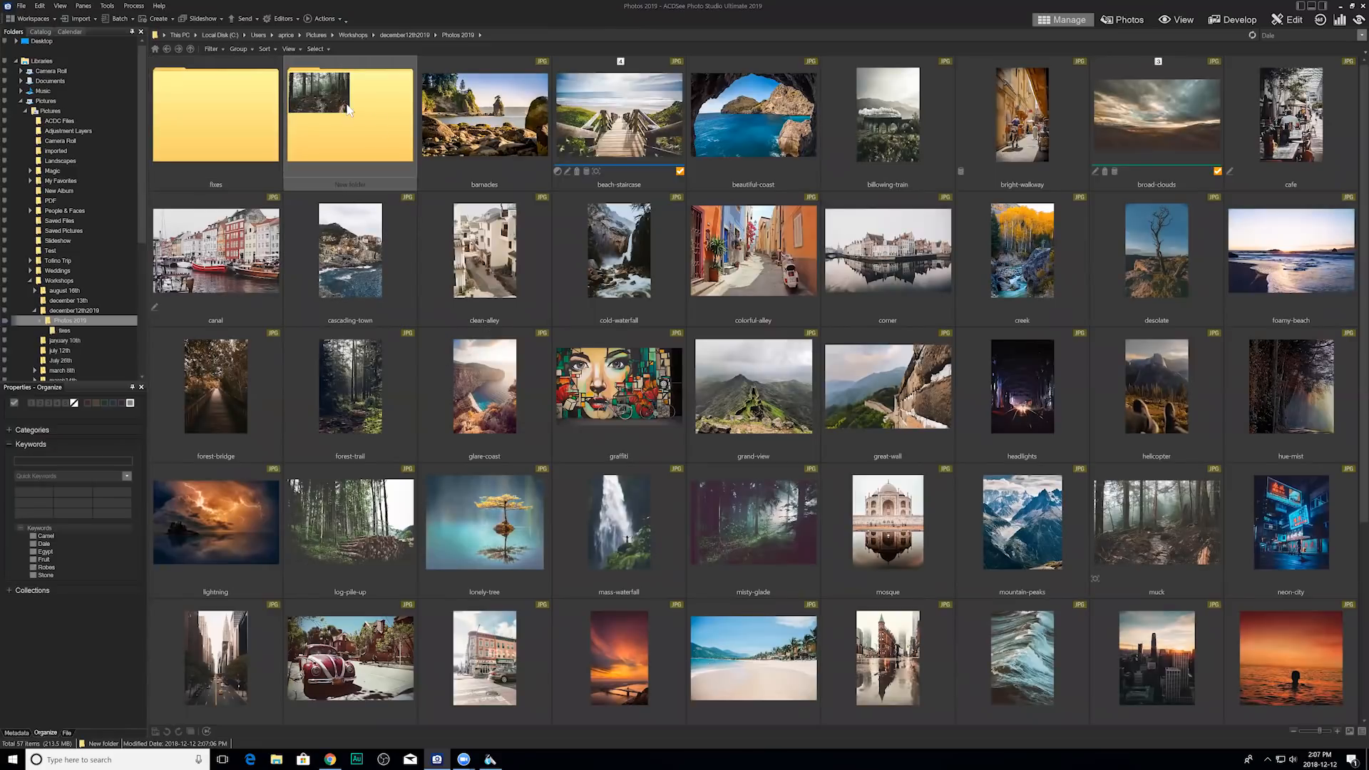
# Set the Red Fix with Dehaze action's output folder to fixes inside december12th2019 > Photos 2019 and accept the output options.
pyautogui.scroll(-3, 408, 242)
pyautogui.scroll(3, 372, 156)
pyautogui.click(325, 18)
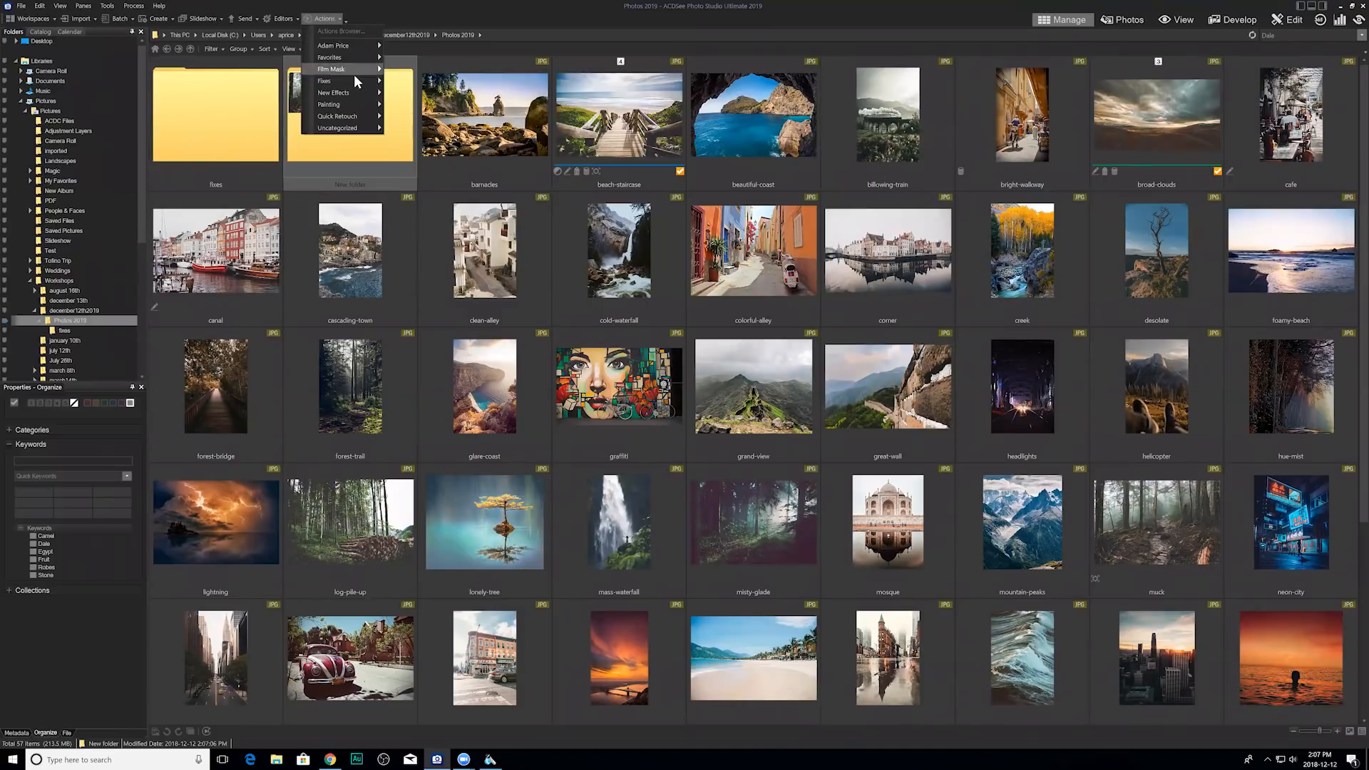
pyautogui.moveTo(351, 83)
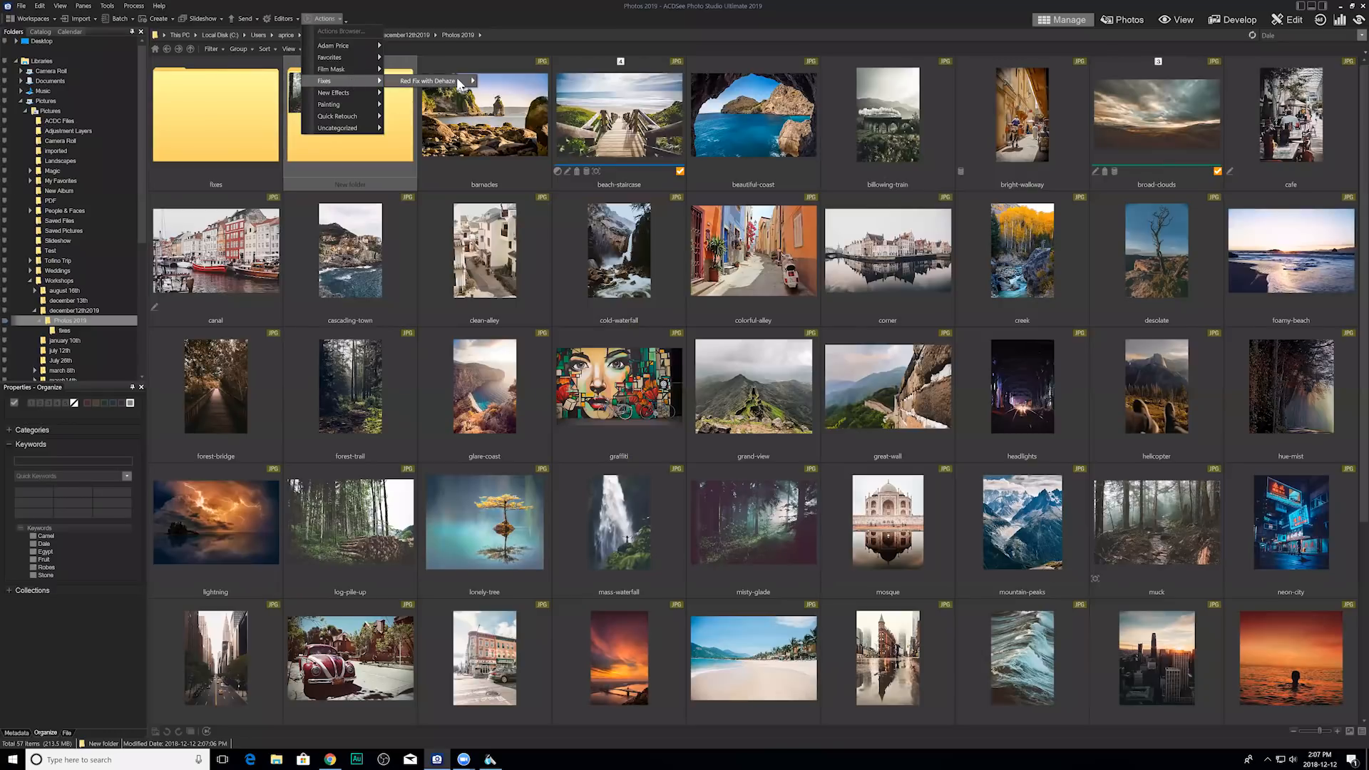
pyautogui.moveTo(460, 81)
pyautogui.click(504, 93)
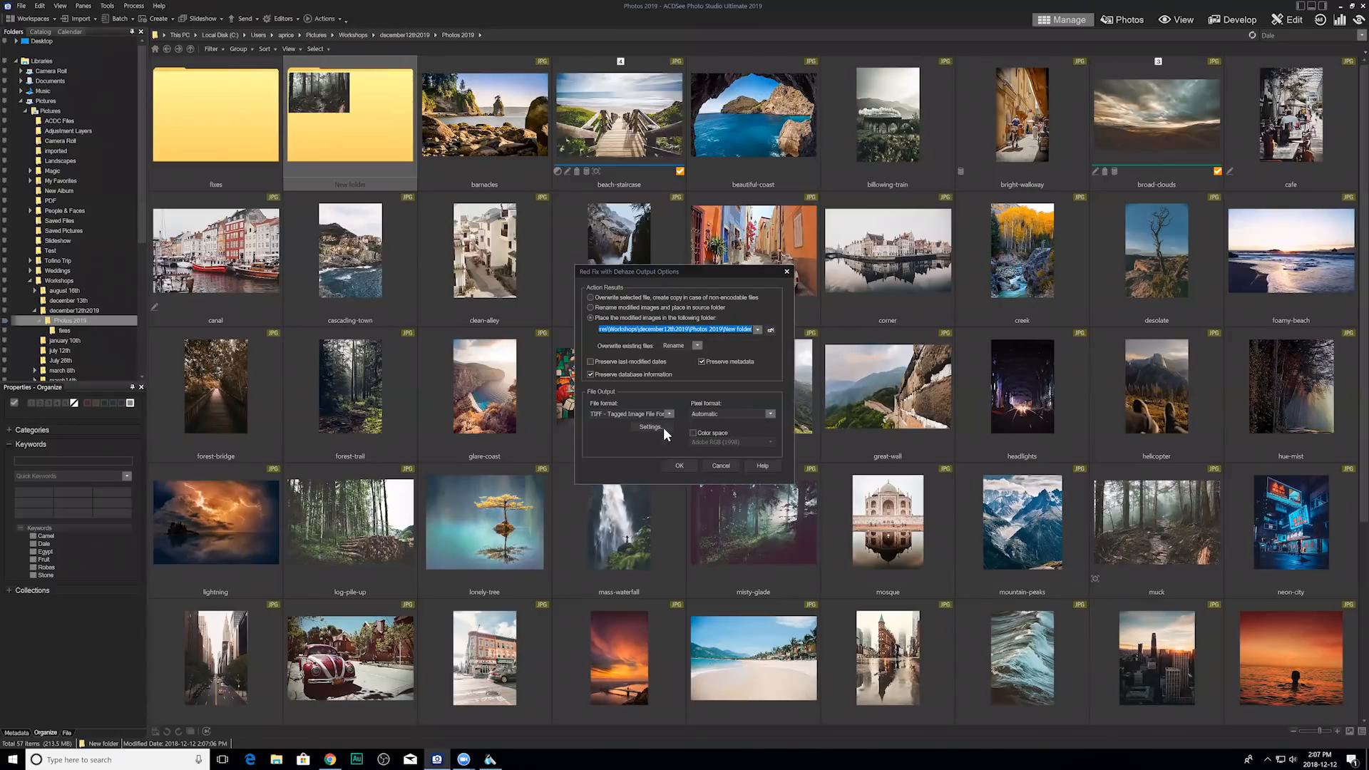
pyautogui.click(758, 331)
pyautogui.click(770, 331)
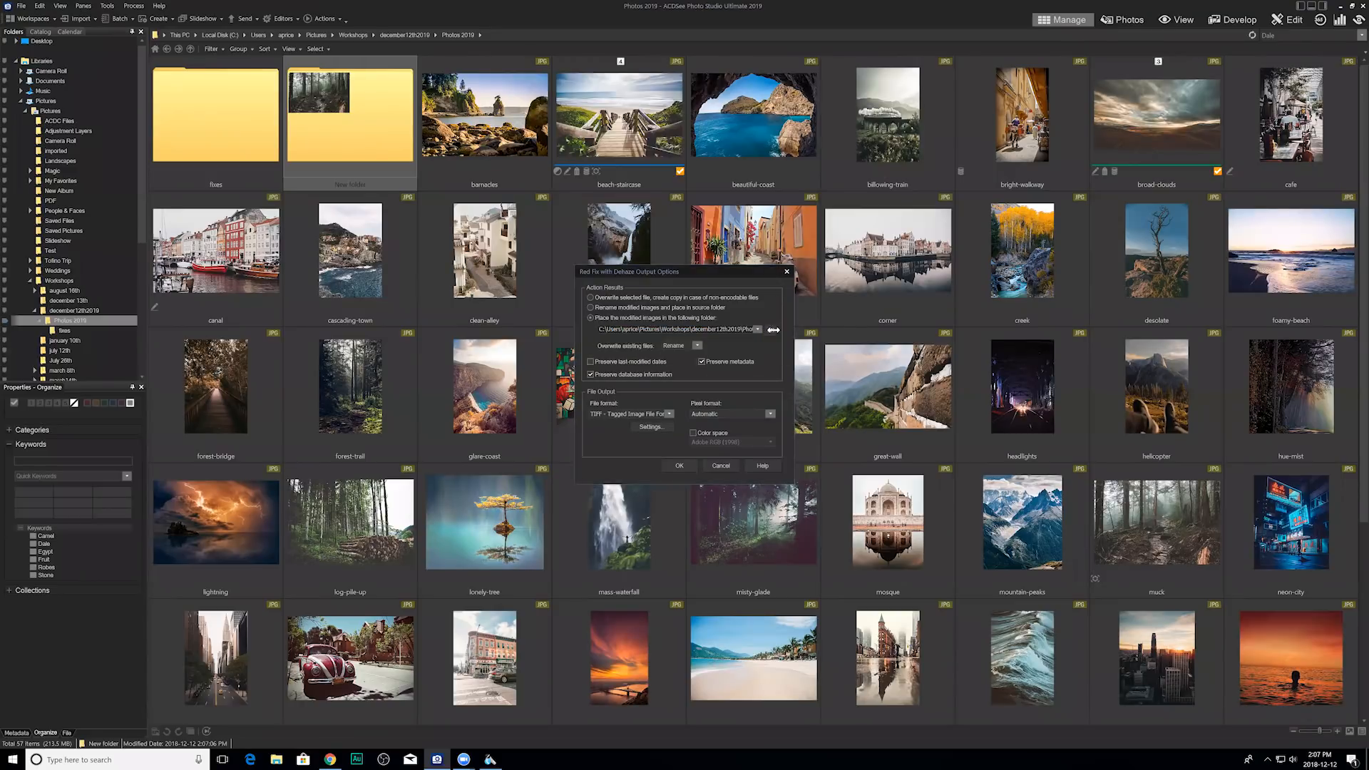
pyautogui.click(772, 330)
pyautogui.scroll(-2, 696, 433)
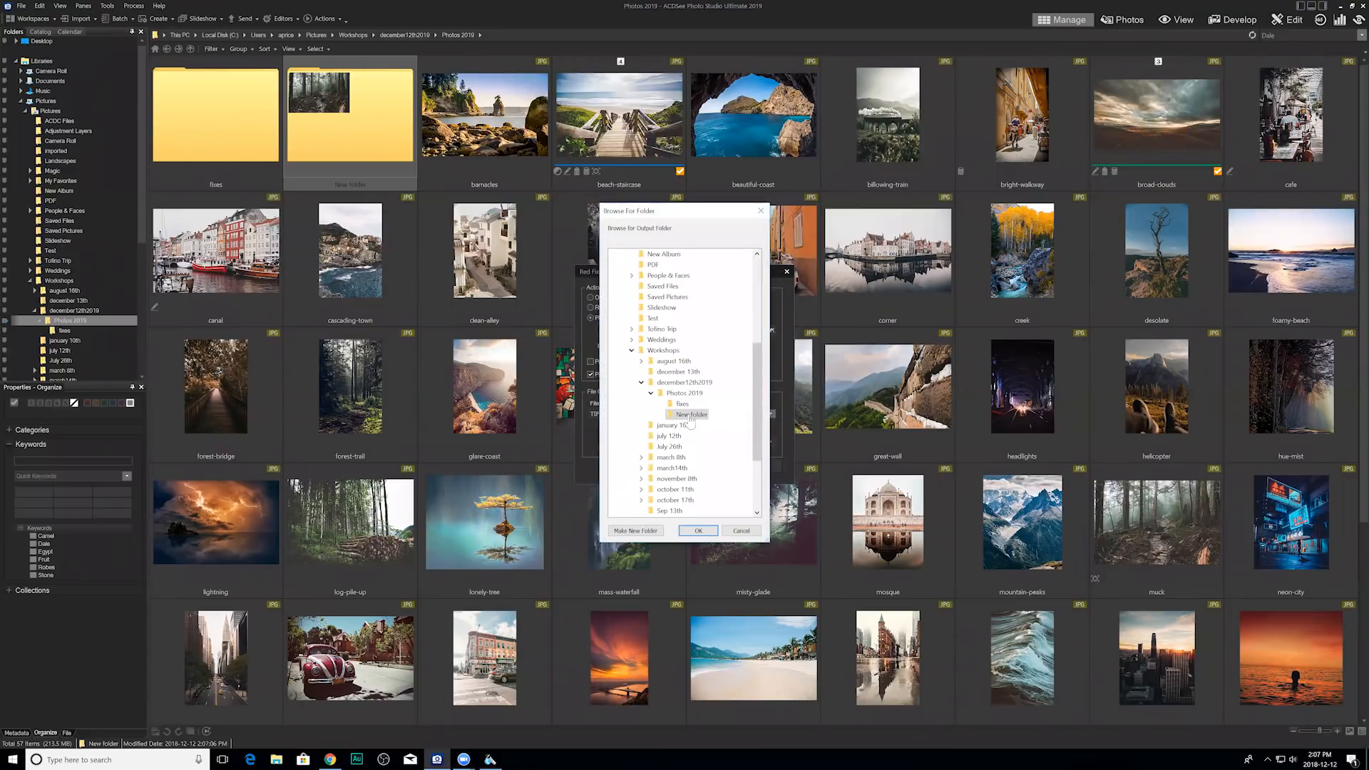
pyautogui.click(683, 403)
pyautogui.click(698, 530)
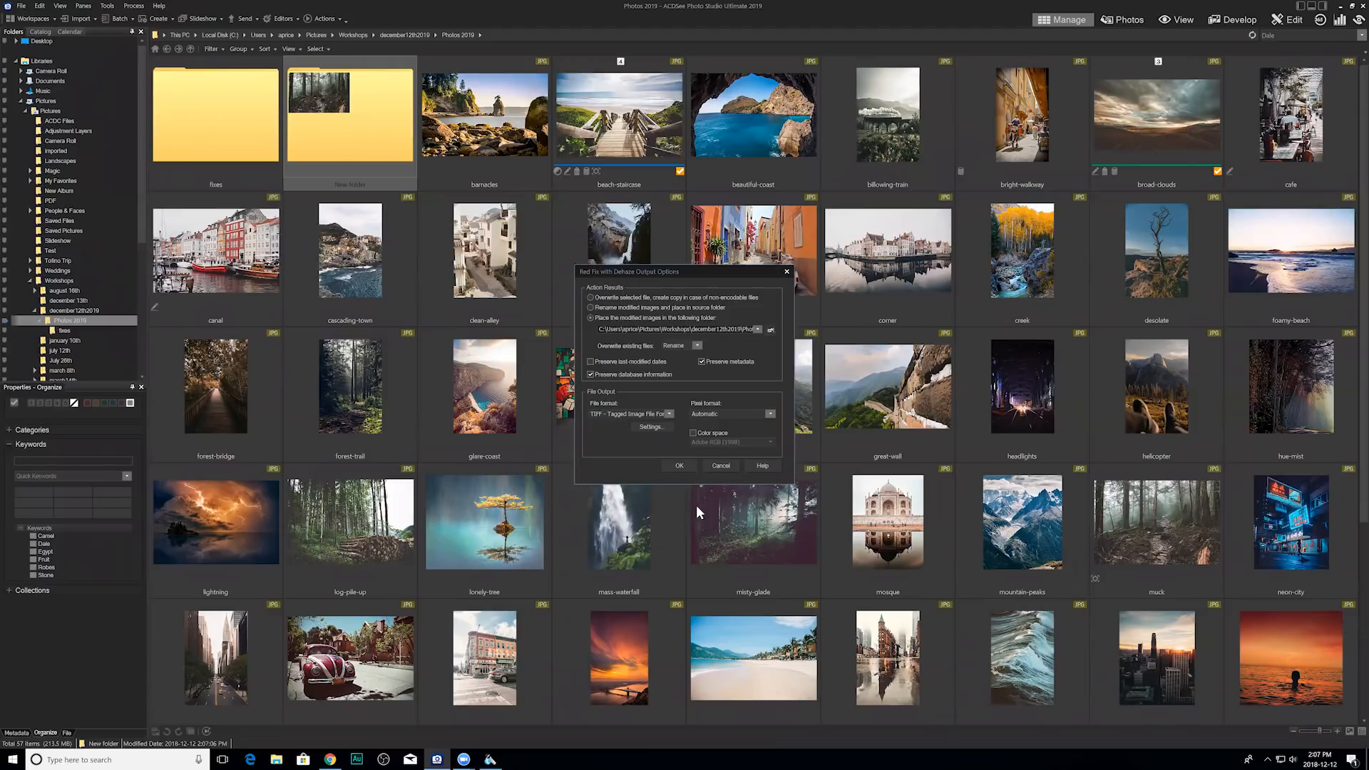
pyautogui.click(681, 468)
# Play the Red Fix with Dehaze action on the muck photo in Photos 2019 again.
pyautogui.scroll(-3, 758, 309)
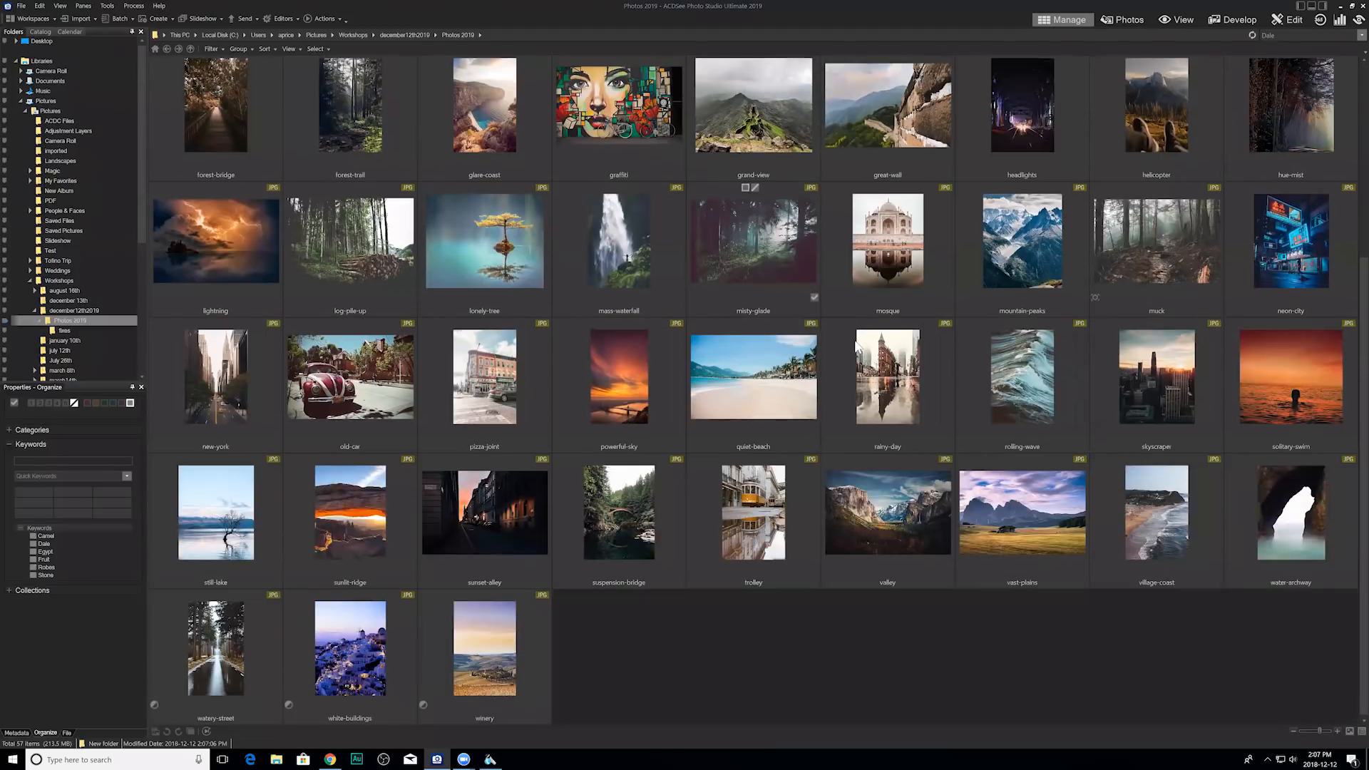
pyautogui.click(1170, 226)
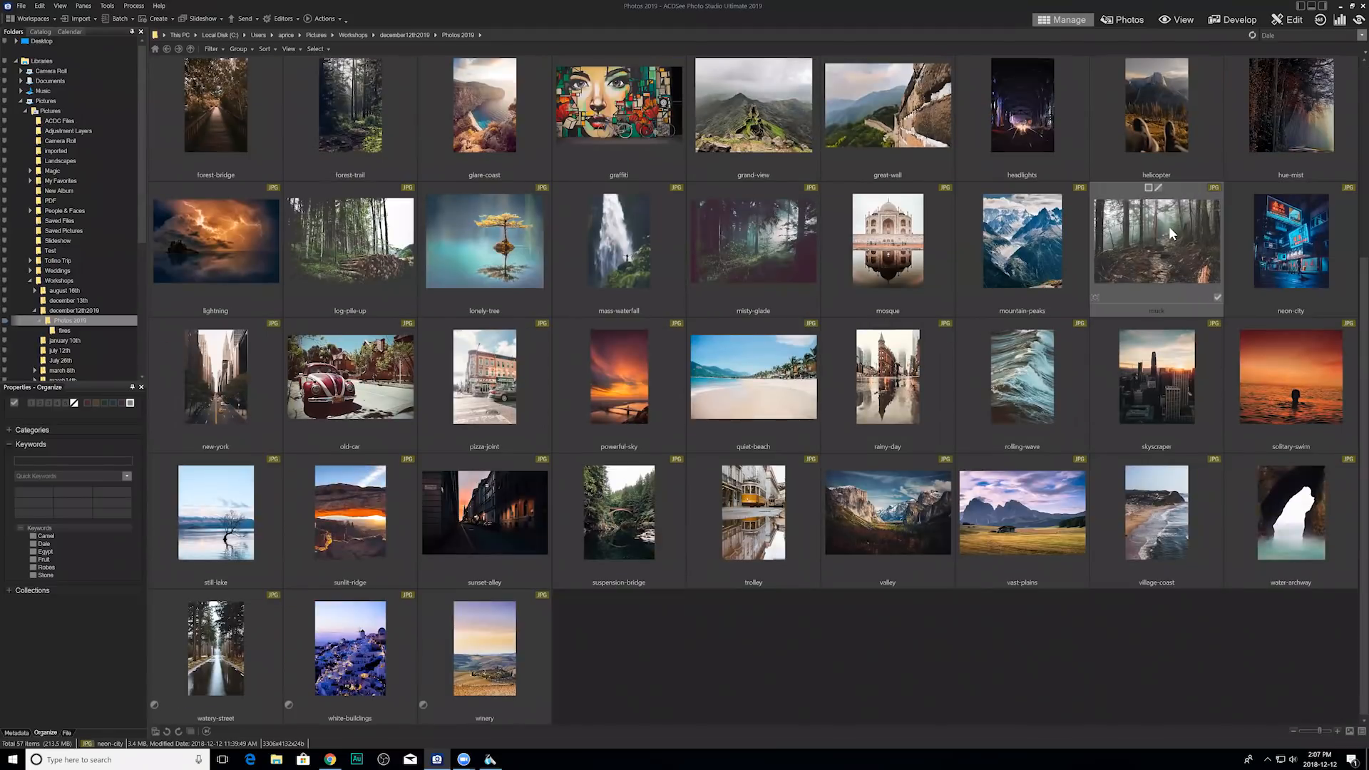
pyautogui.click(322, 18)
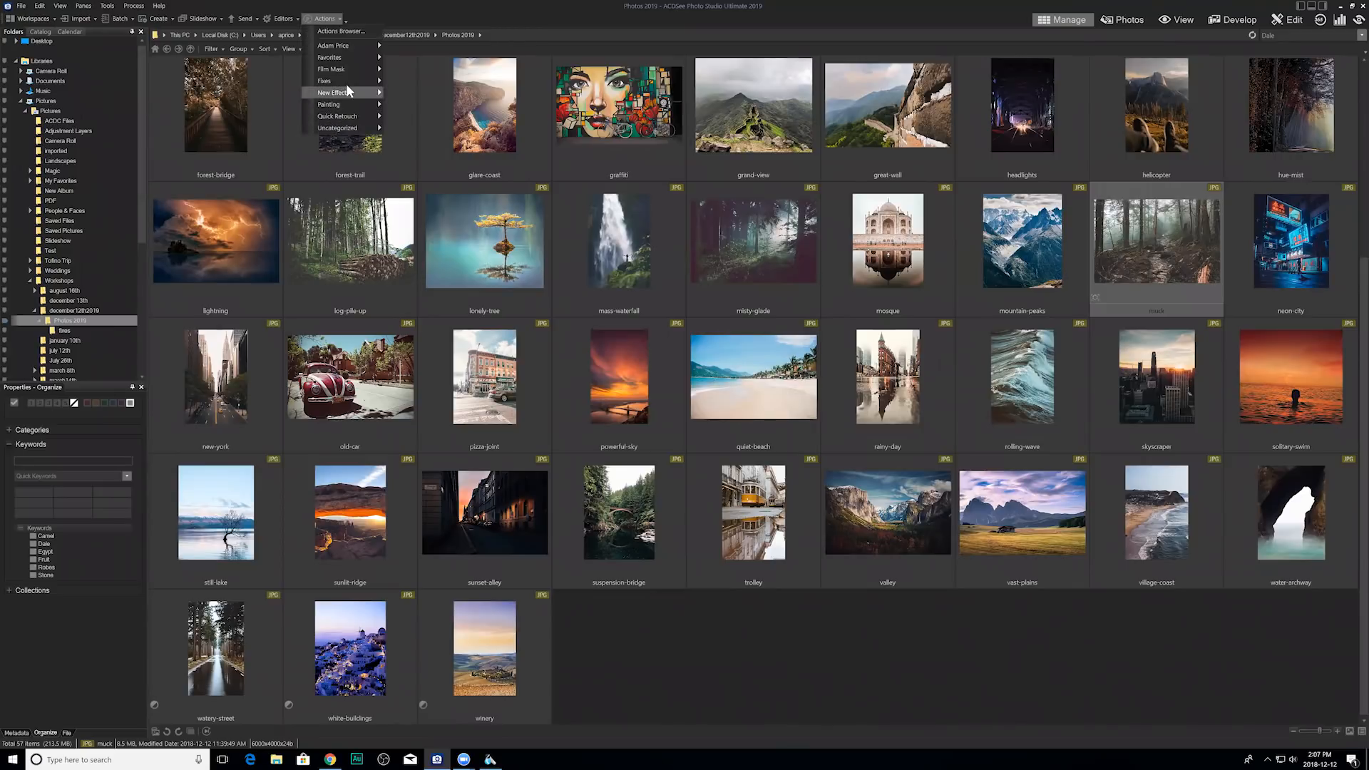
pyautogui.moveTo(347, 83)
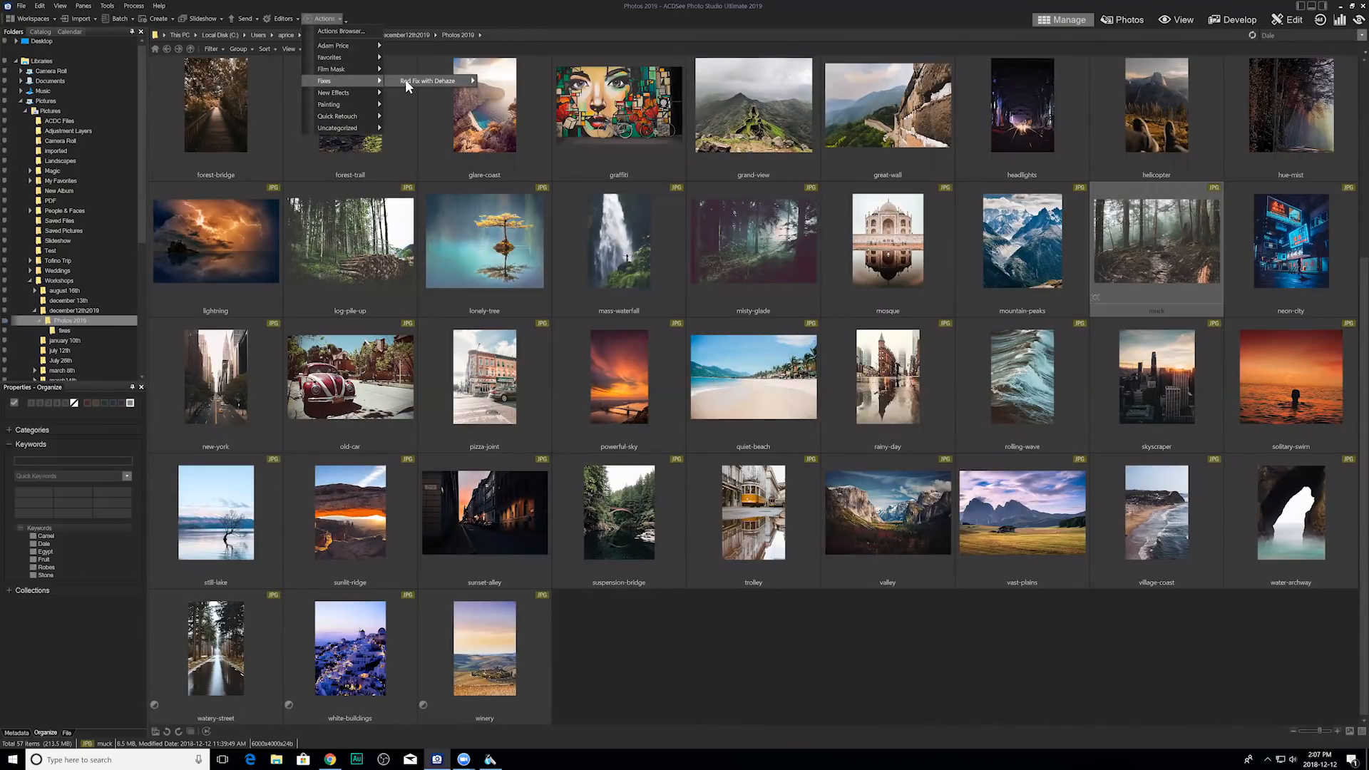
pyautogui.click(510, 86)
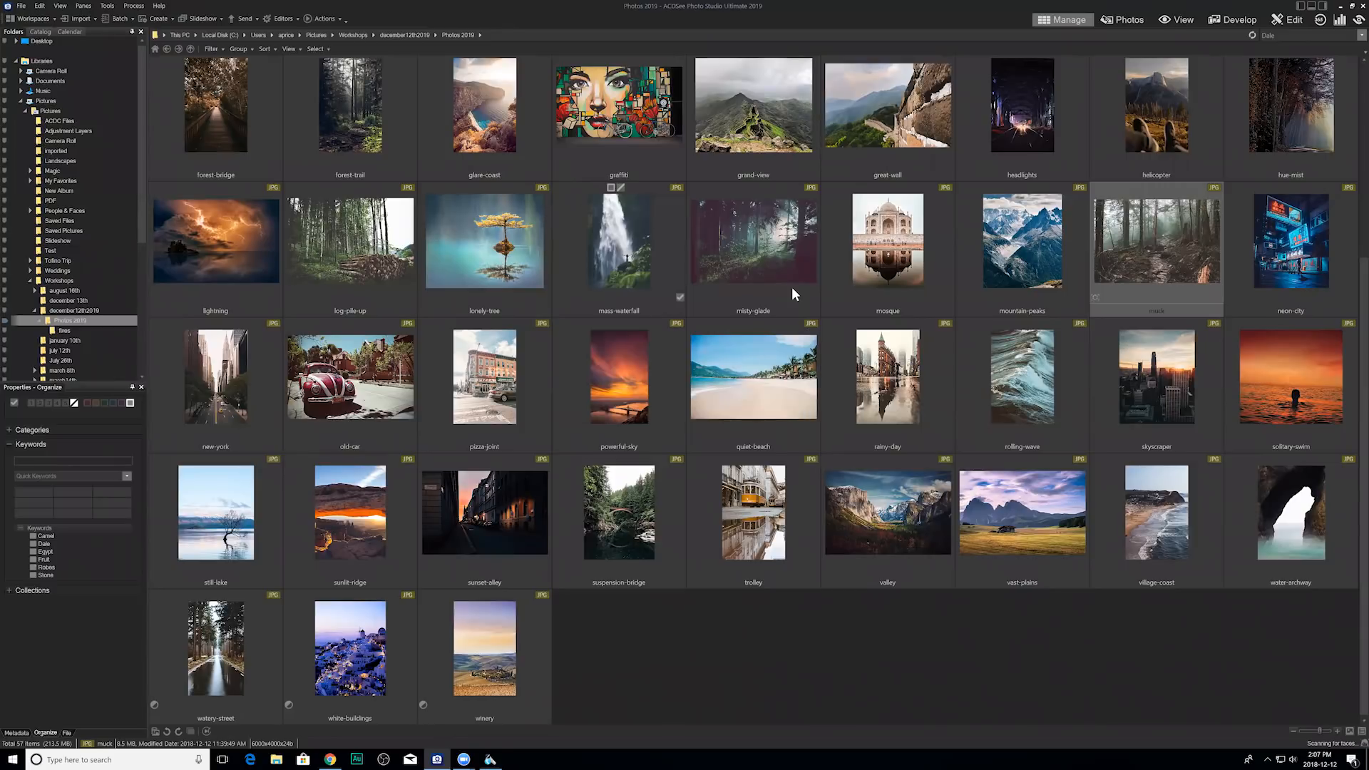
# Check the processed muck photo in the fixes folder and go back to the Photos 2019 folder.
pyautogui.scroll(2, 1145, 286)
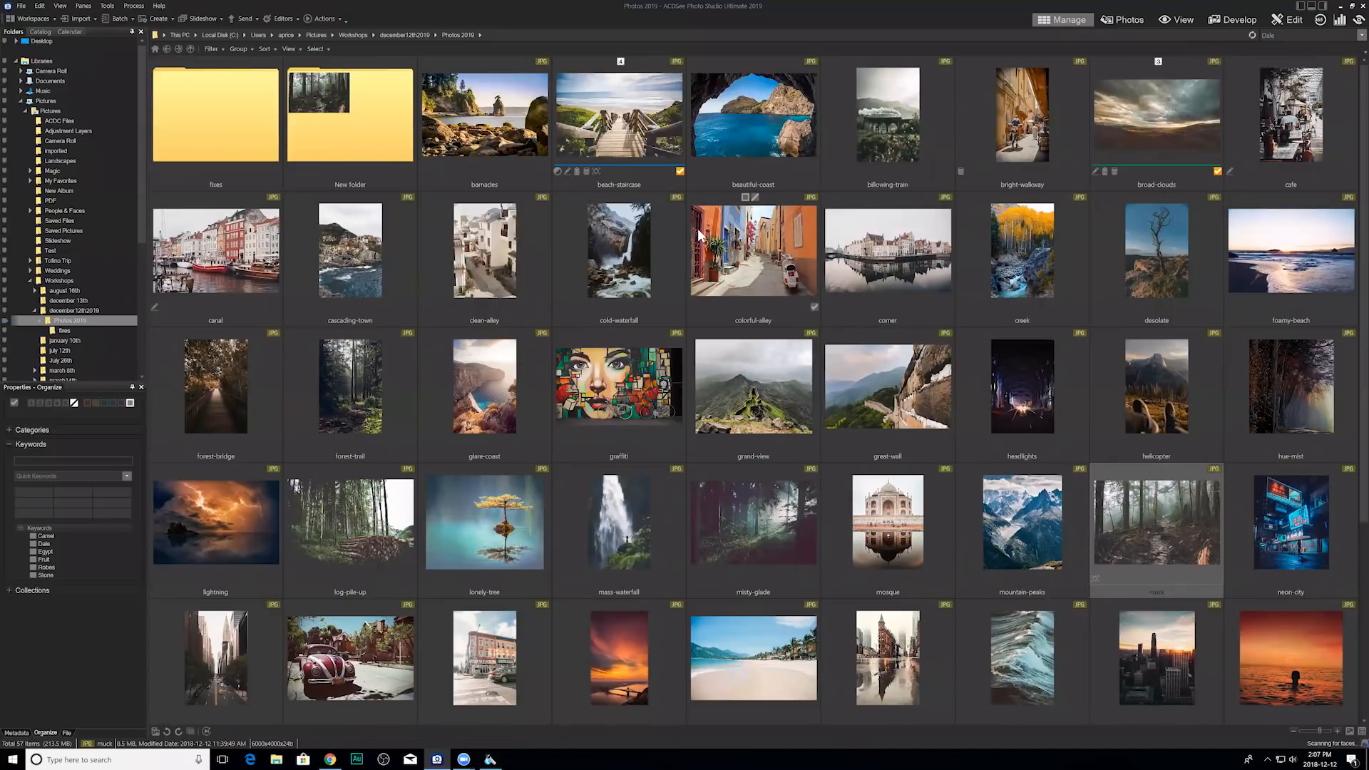
pyautogui.click(177, 49)
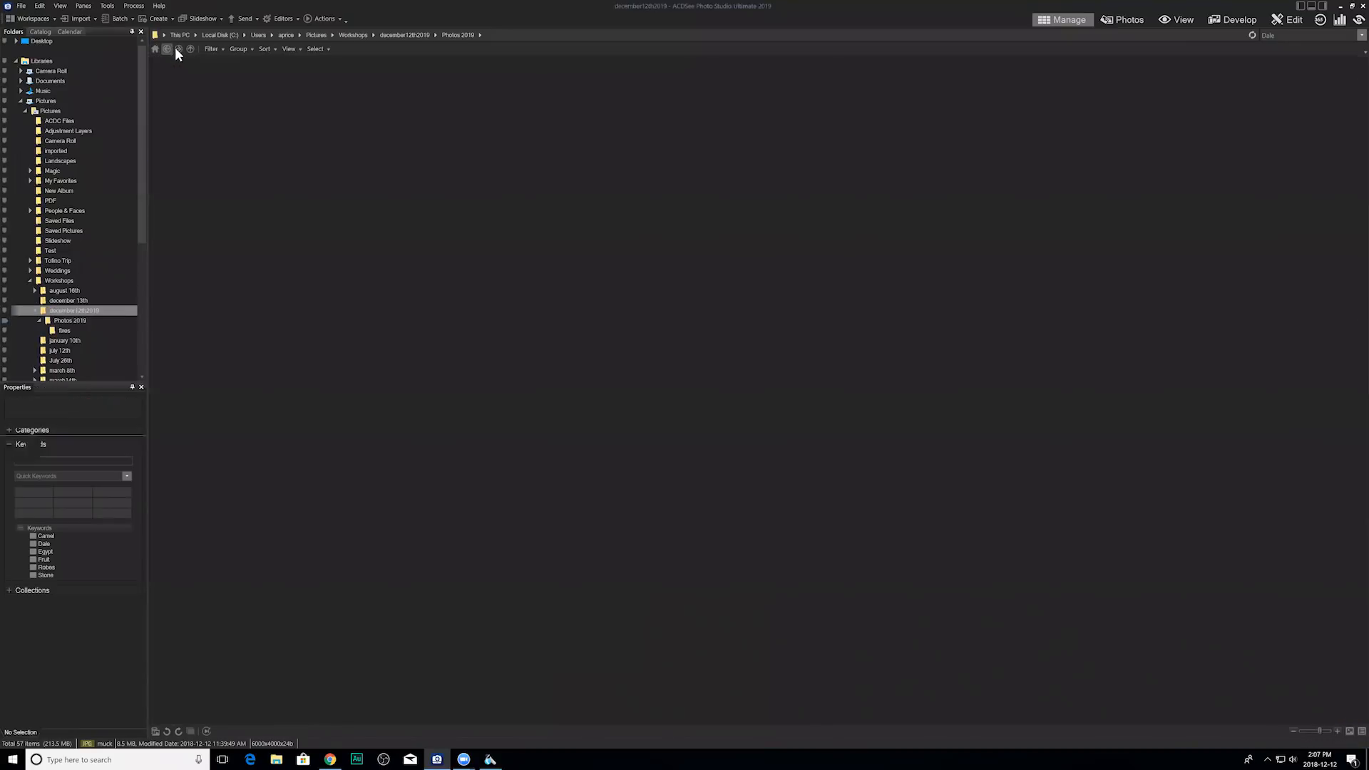
pyautogui.click(178, 49)
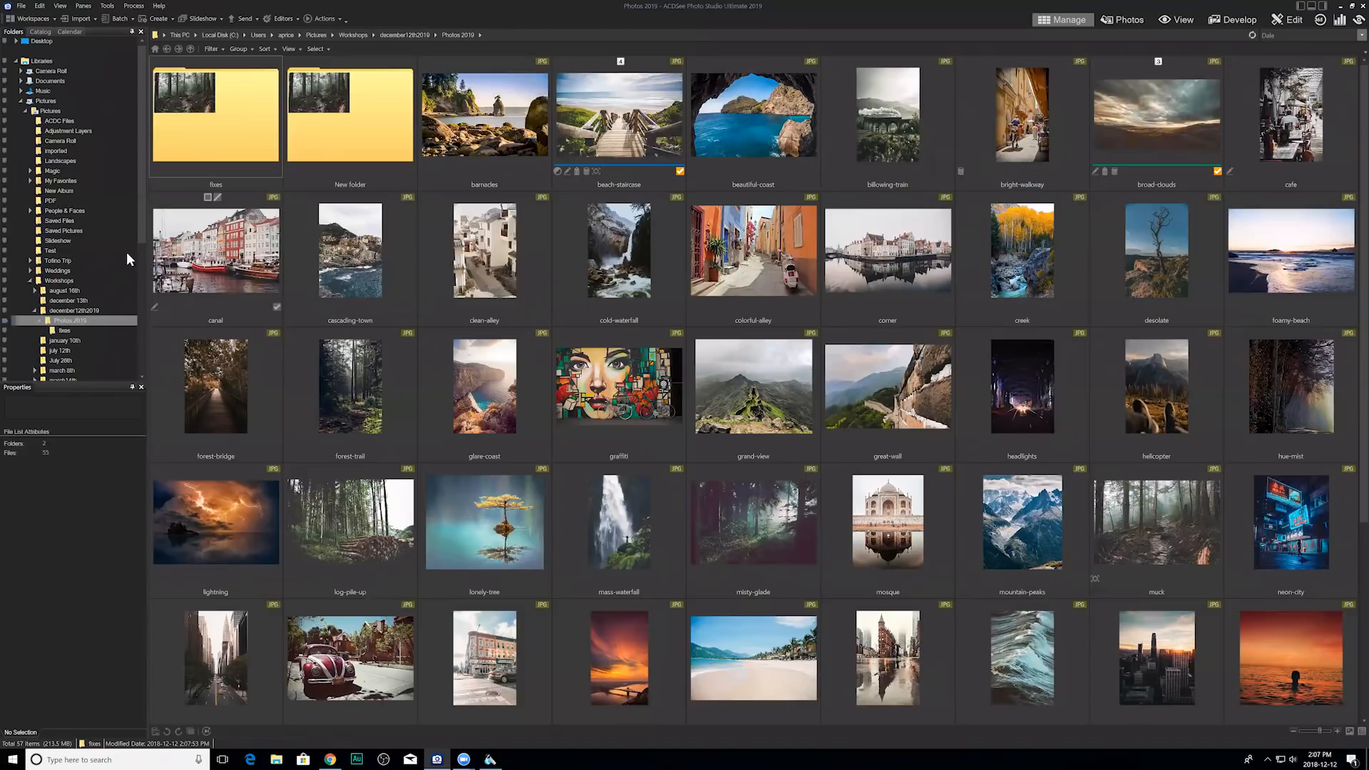
pyautogui.doubleClick(221, 114)
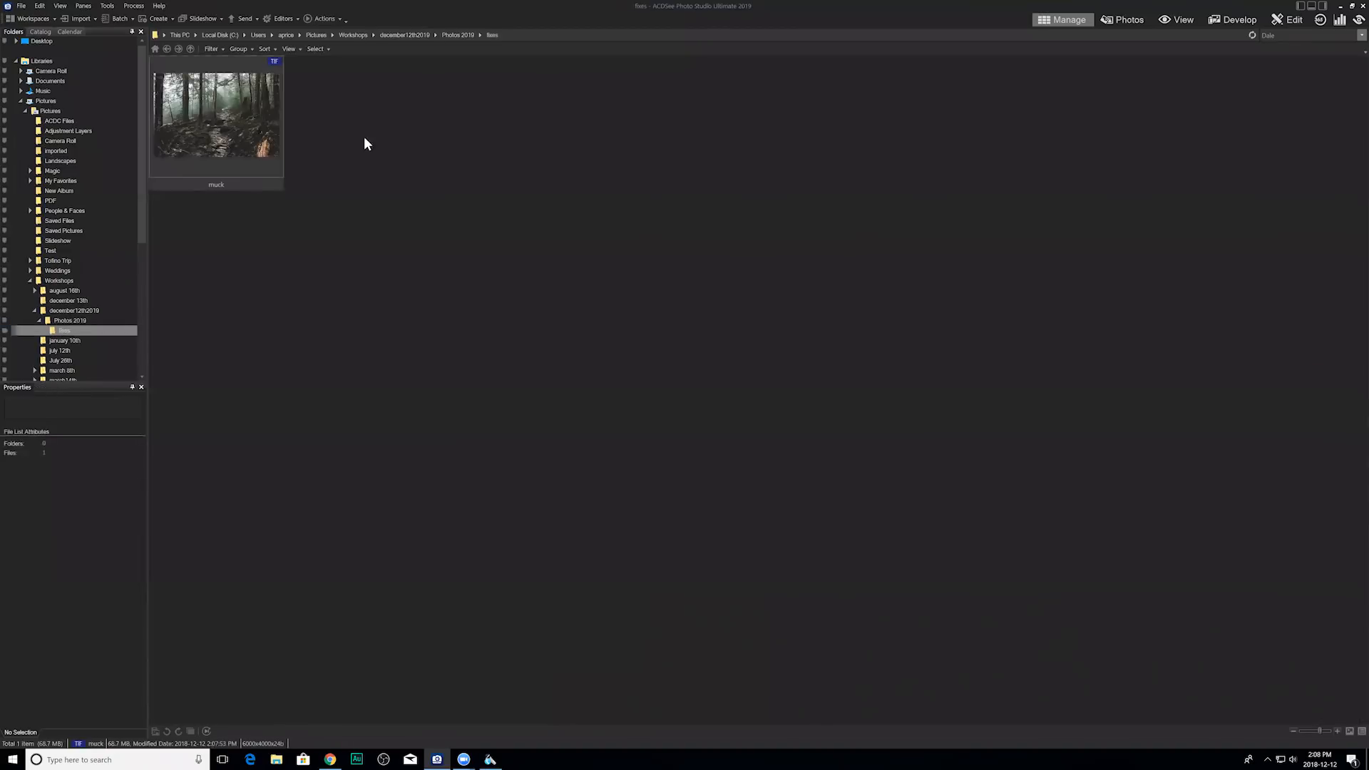
pyautogui.click(277, 169)
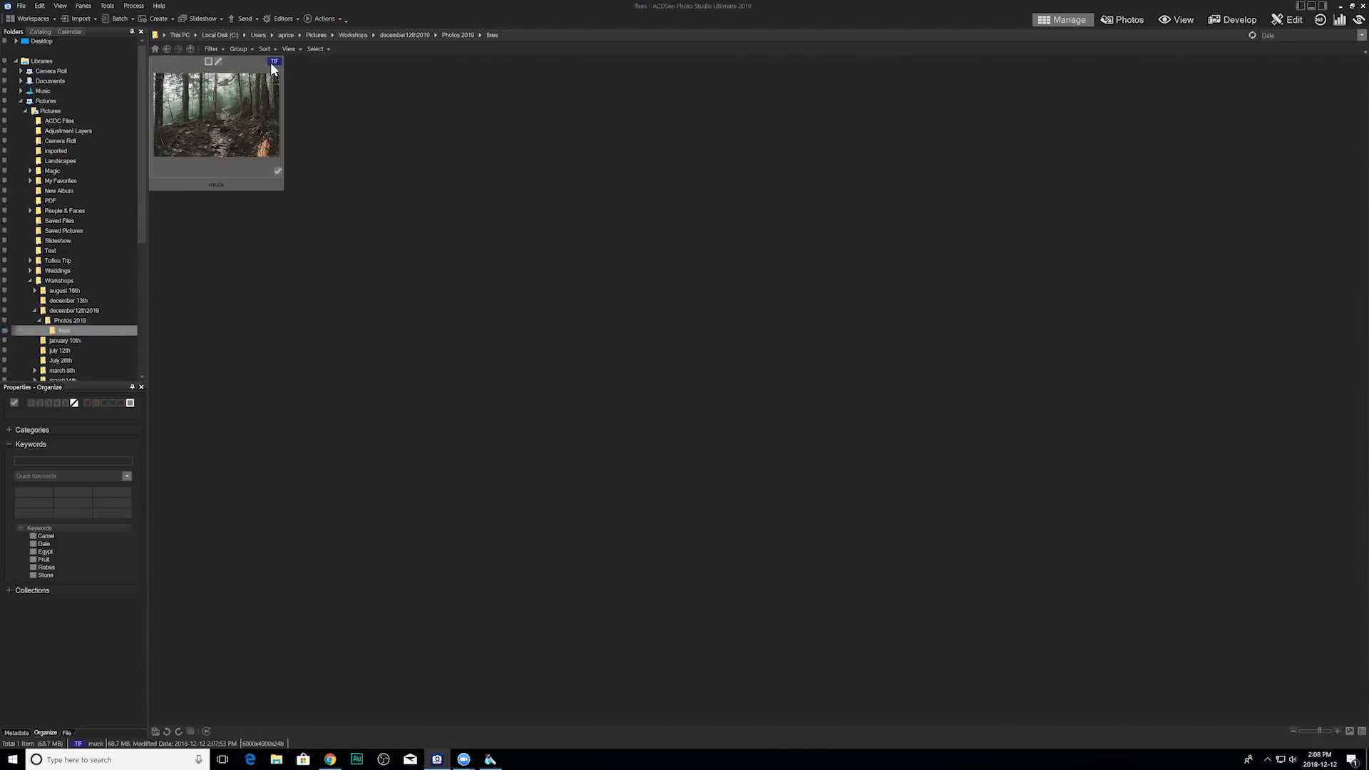
pyautogui.click(73, 320)
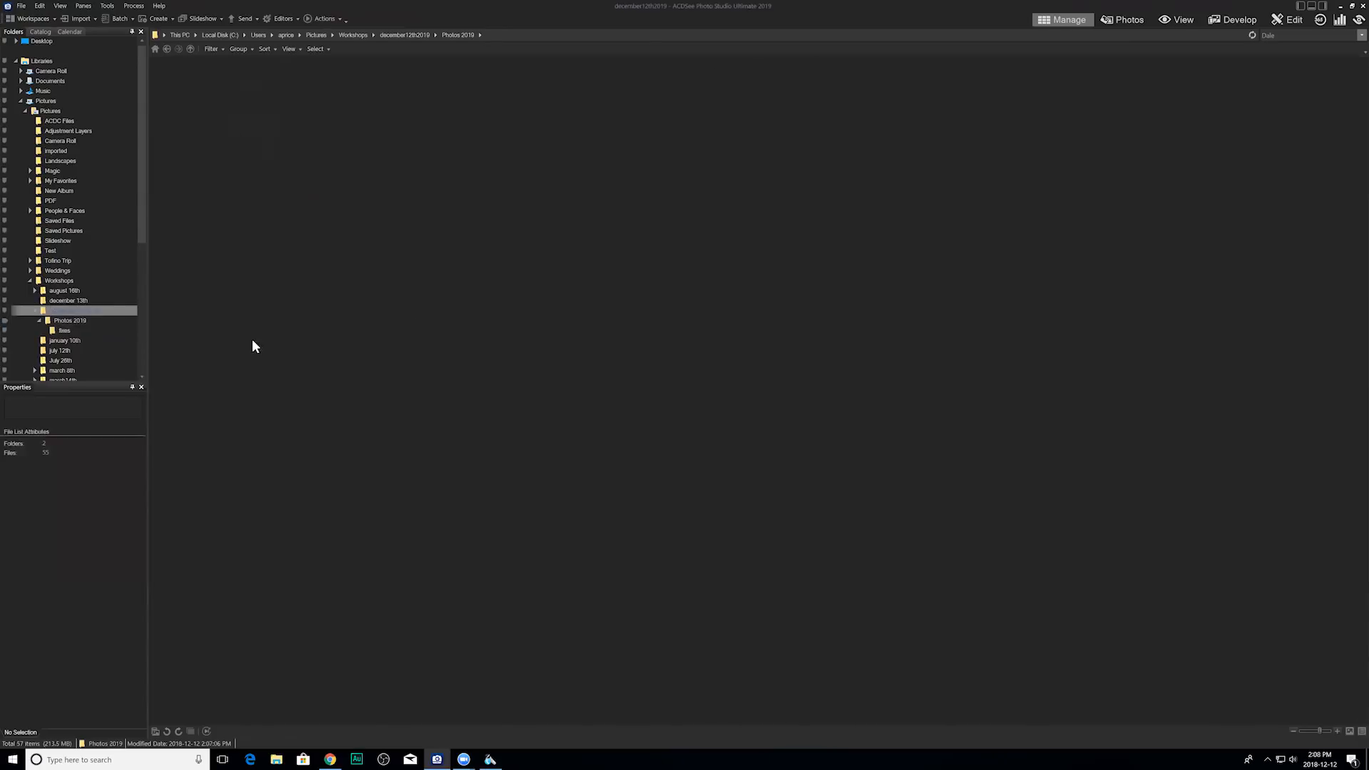
pyautogui.doubleClick(205, 94)
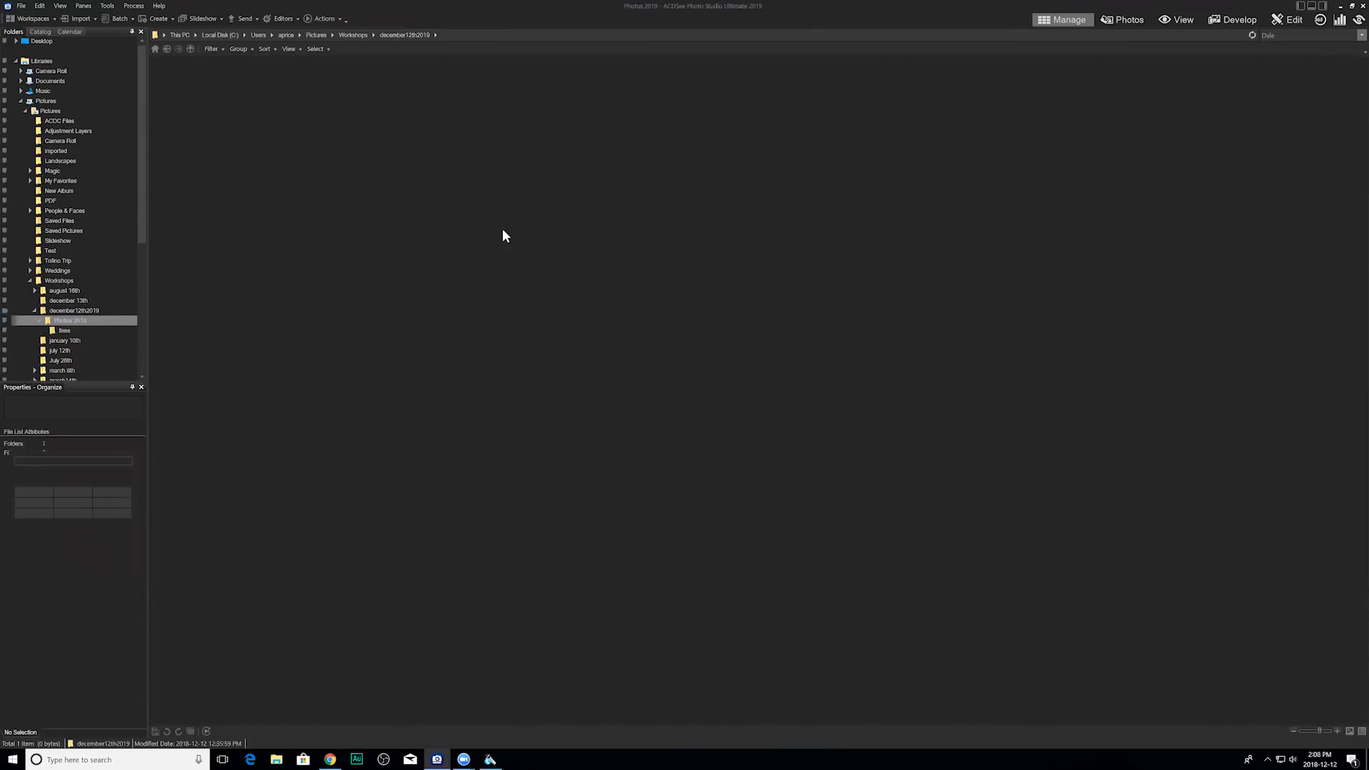
# Select pizza-joint through sunset-alley plus trolley, mosque, great-wall, graffiti and glare-coast, show the available action categories, and clear the selection.
pyautogui.scroll(-3, 773, 425)
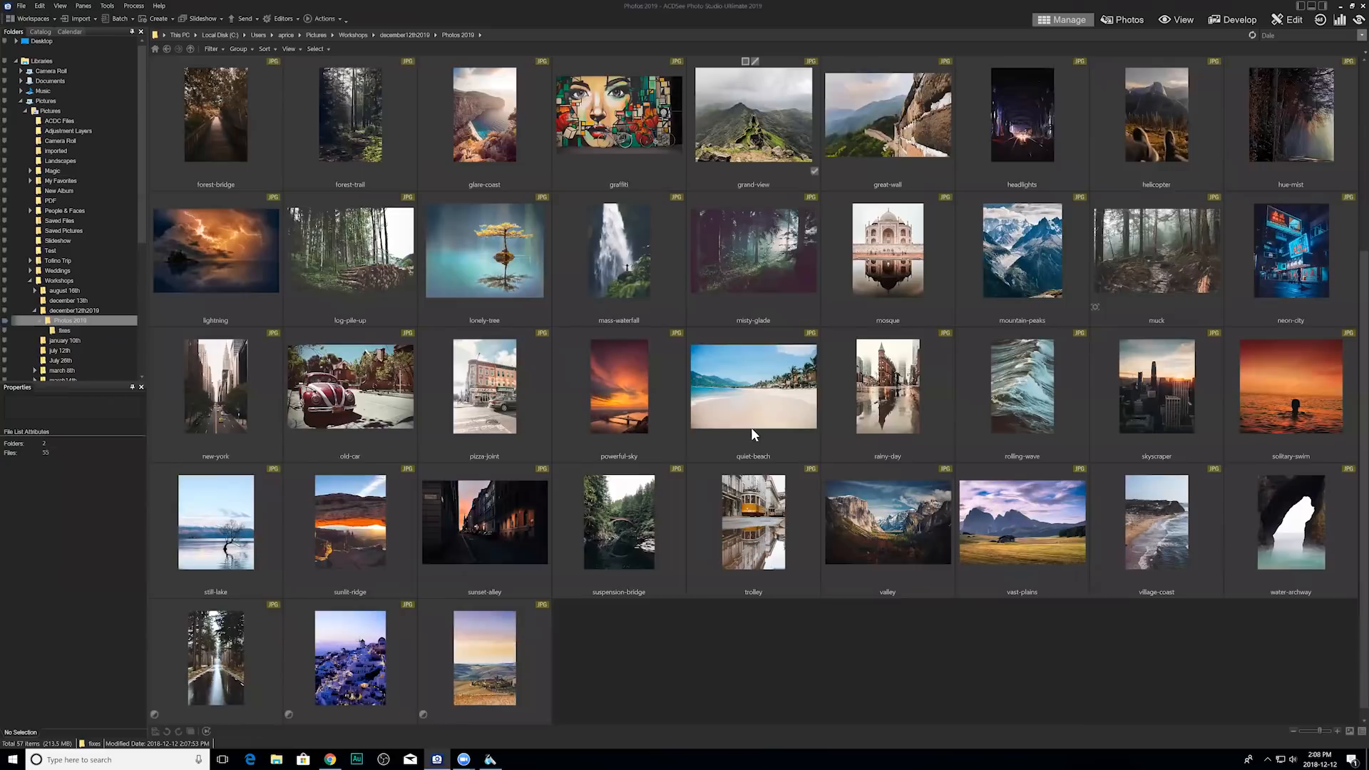
pyautogui.click(472, 364)
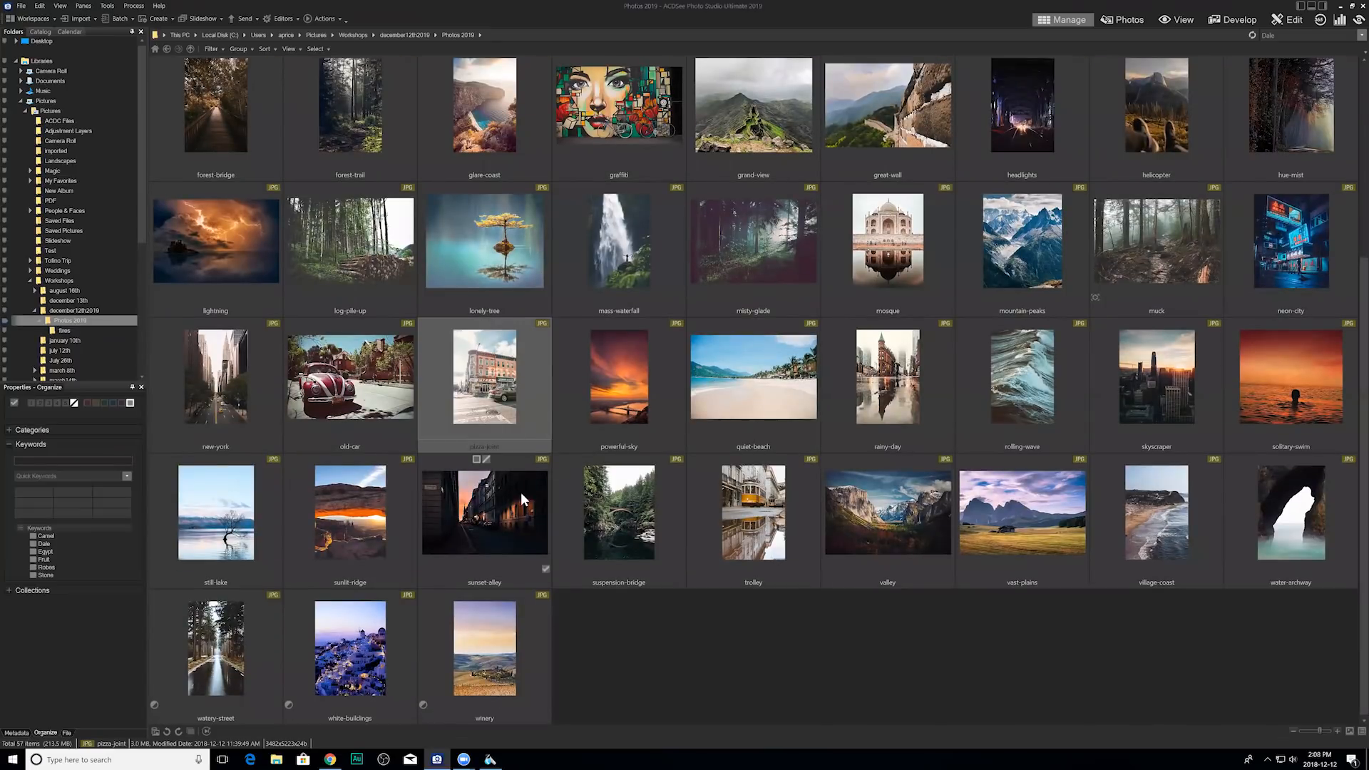
pyautogui.keyDown('shift'); pyautogui.click(520, 499); pyautogui.keyUp('shift')
pyautogui.keyDown('ctrl'); pyautogui.click(753, 515); pyautogui.keyUp('ctrl')
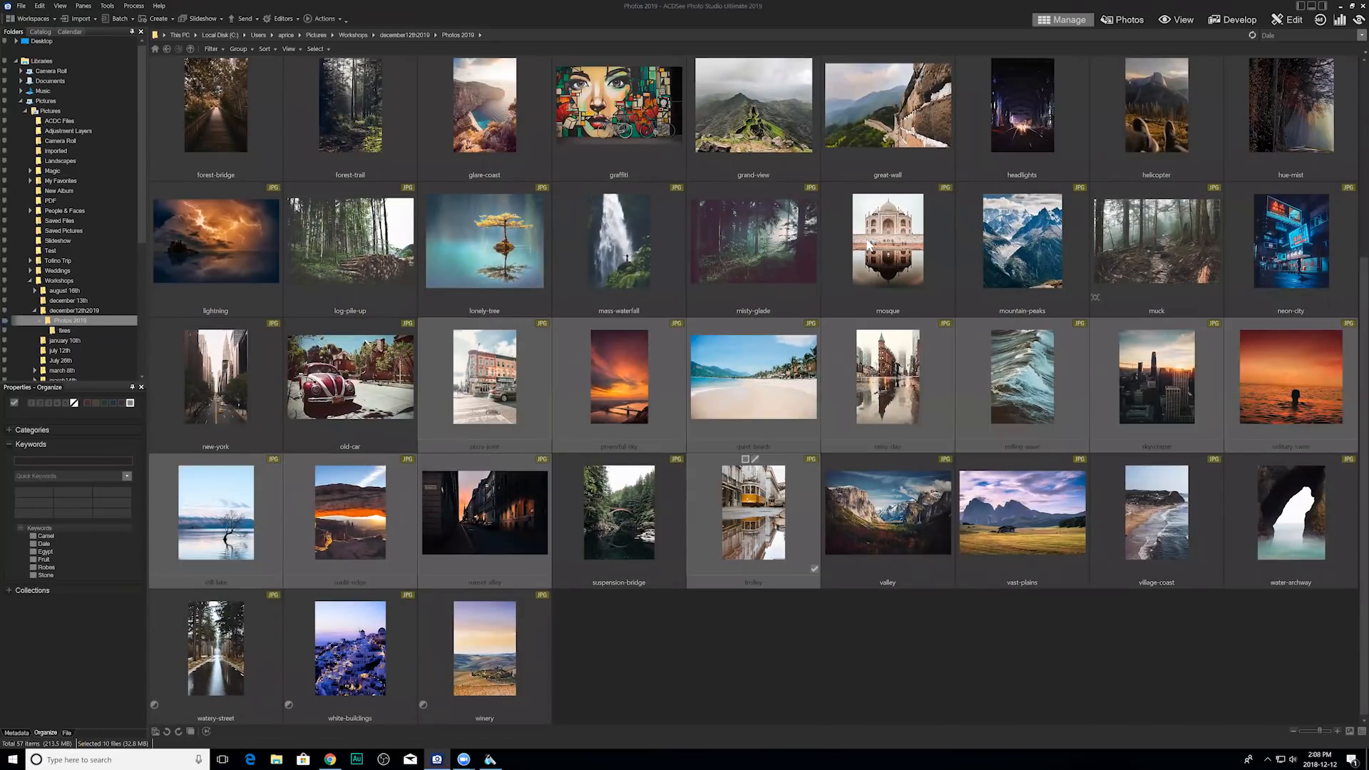
pyautogui.keyDown('ctrl'); pyautogui.click(866, 246); pyautogui.keyUp('ctrl')
pyautogui.keyDown('ctrl'); pyautogui.click(888, 145); pyautogui.keyUp('ctrl')
pyautogui.keyDown('ctrl'); pyautogui.click(578, 115); pyautogui.keyUp('ctrl')
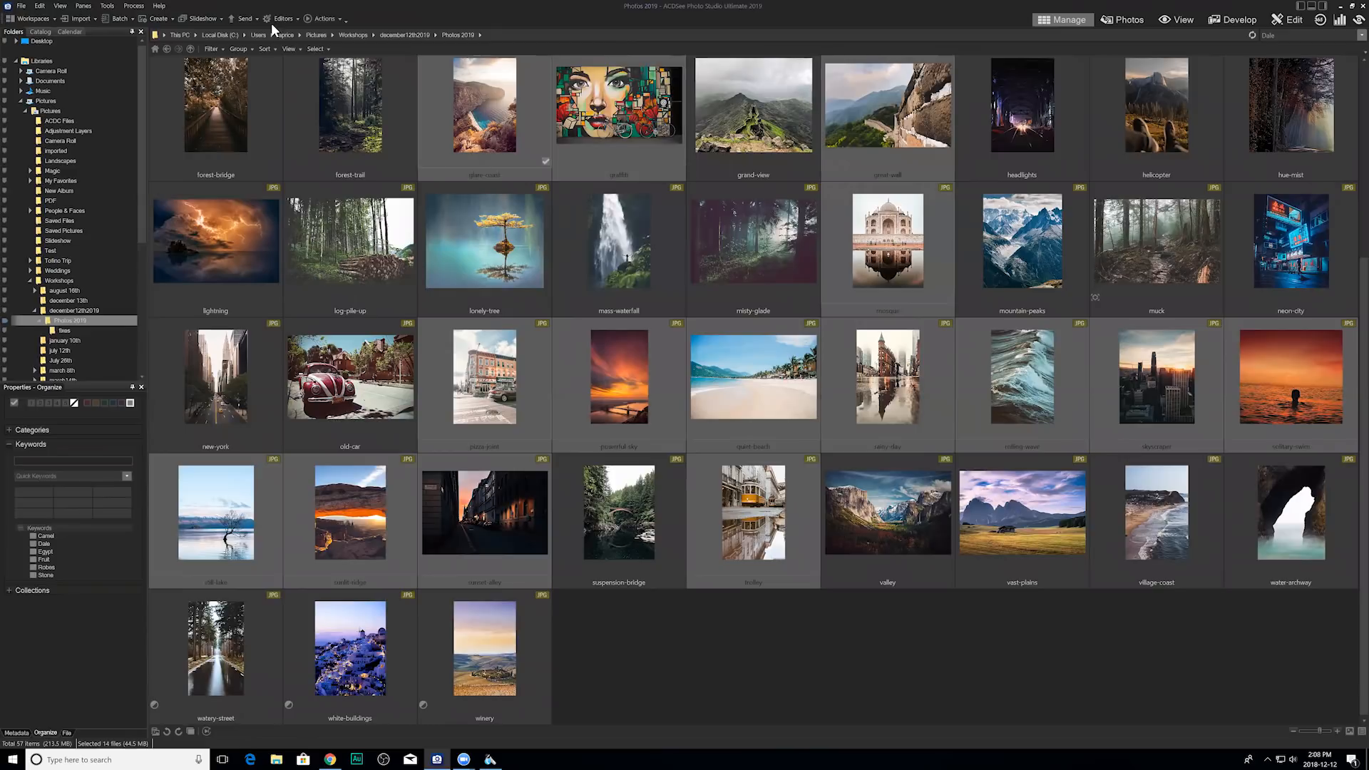
pyautogui.keyDown('ctrl'); pyautogui.click(471, 115); pyautogui.keyUp('ctrl')
pyautogui.click(322, 19)
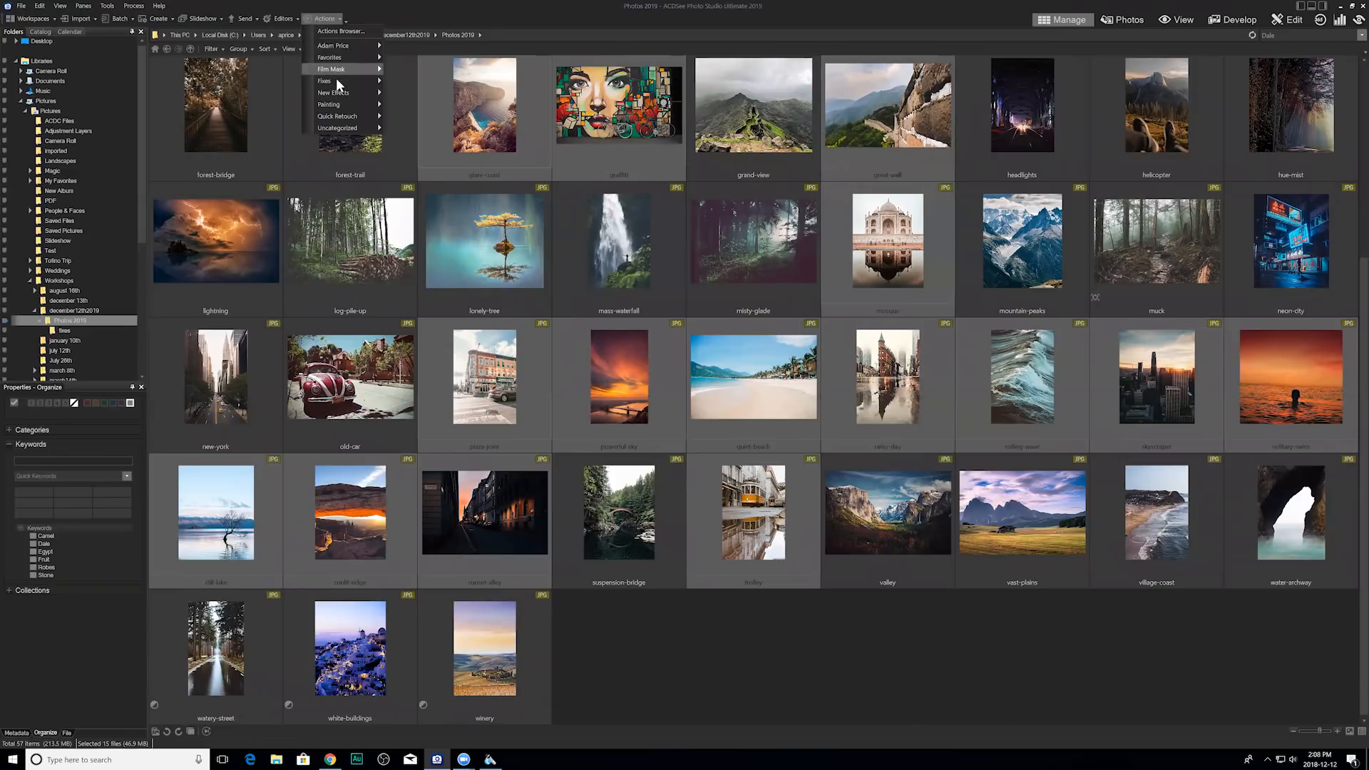
pyautogui.click(875, 688)
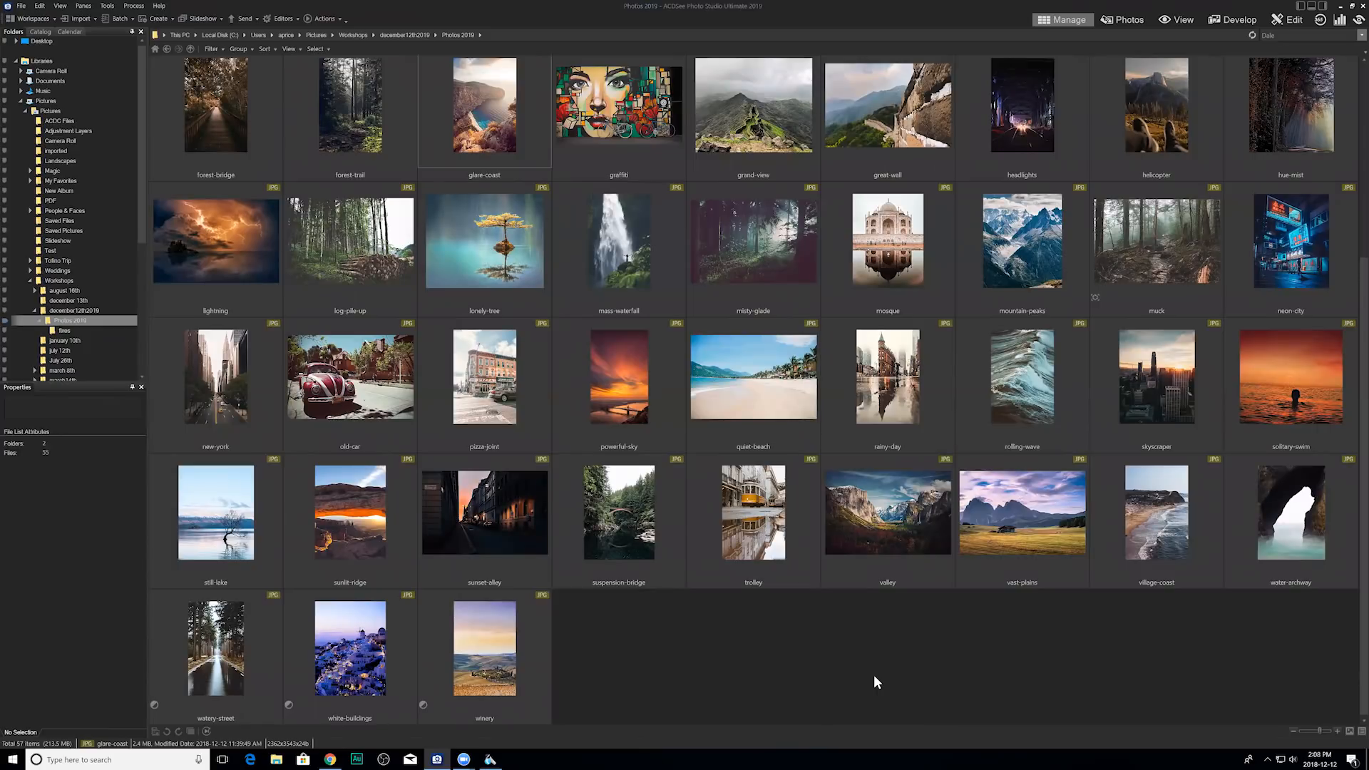
pyautogui.scroll(1, 913, 545)
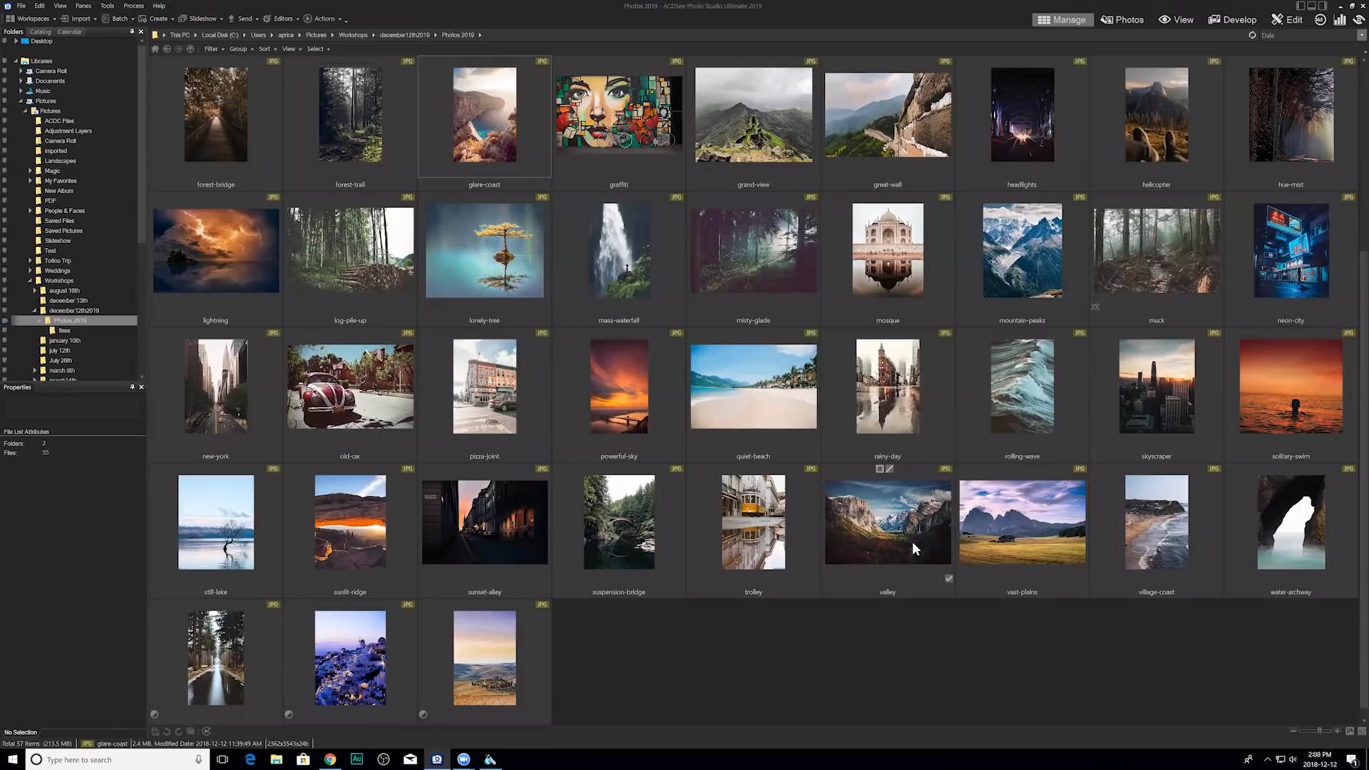
pyautogui.scroll(3, 888, 511)
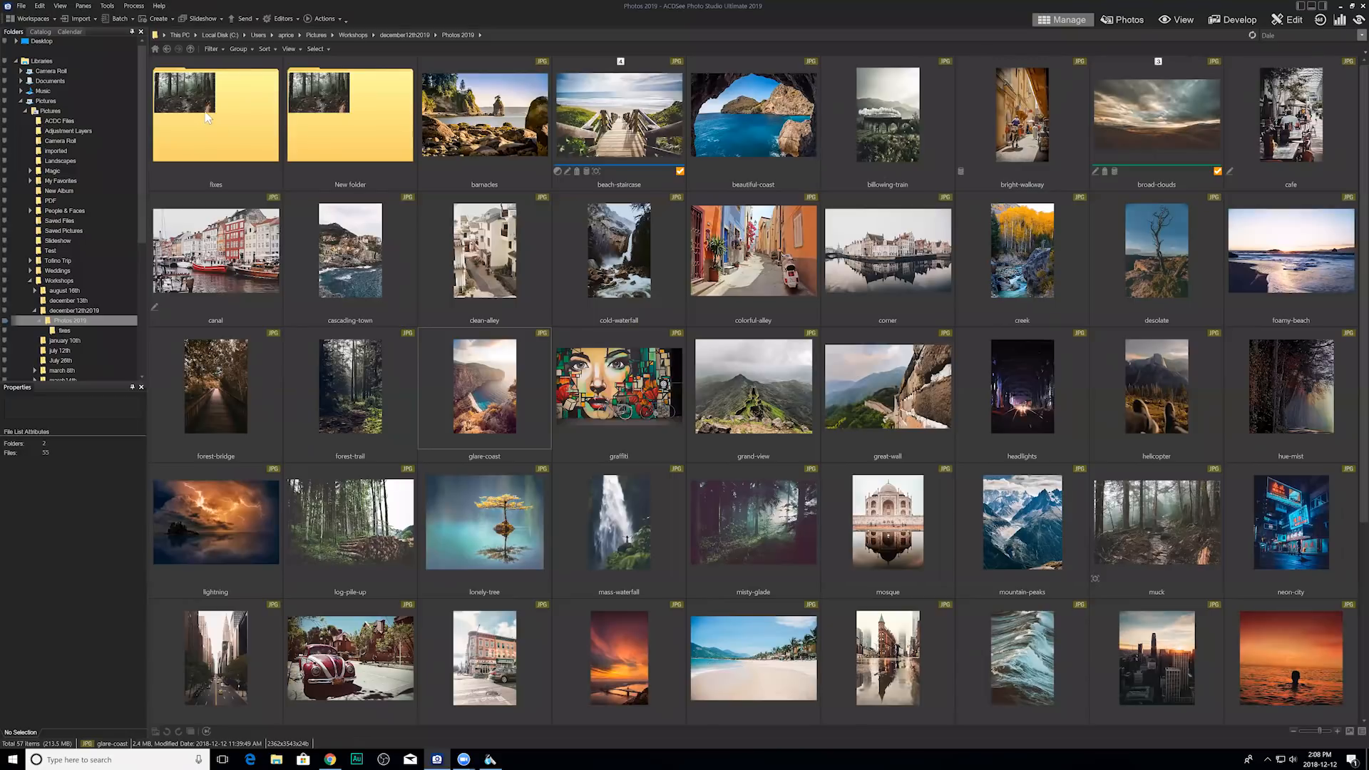
pyautogui.scroll(-2, 968, 421)
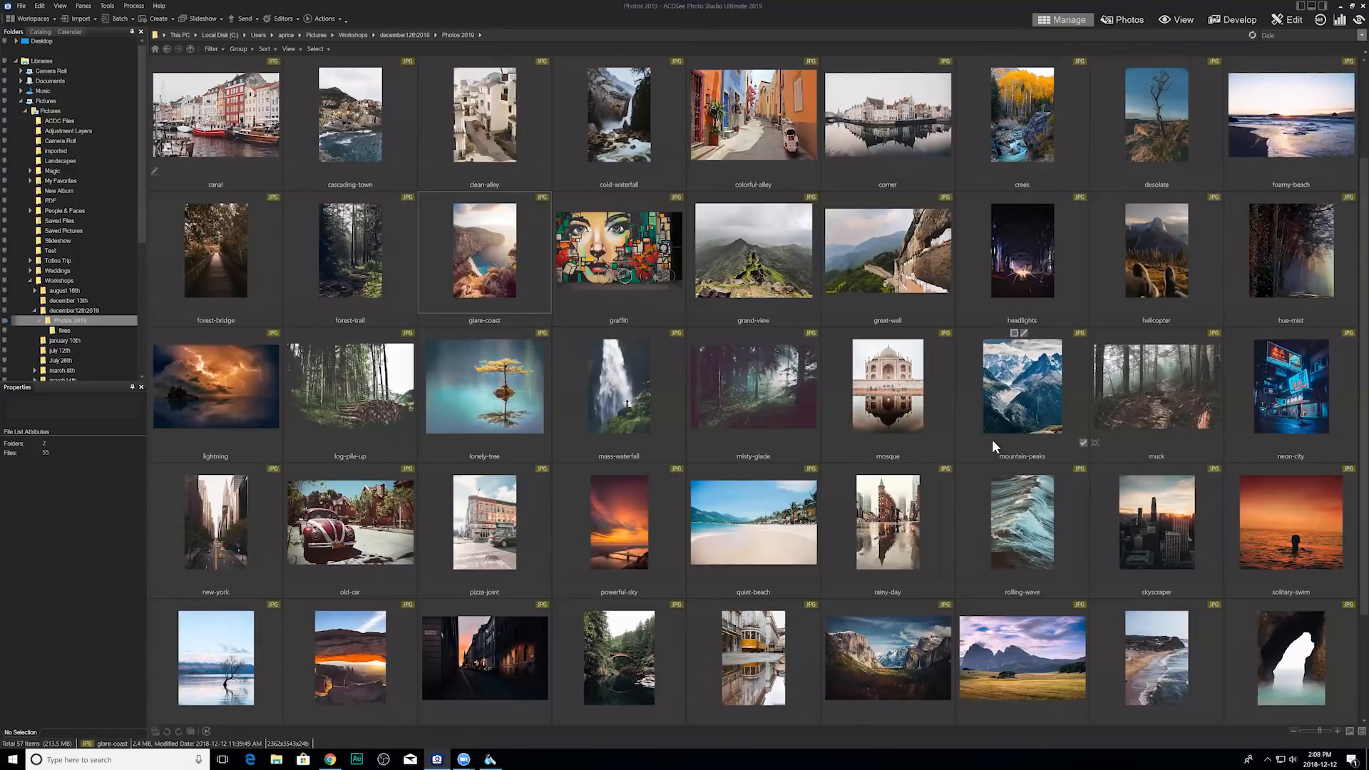
pyautogui.scroll(-2, 992, 440)
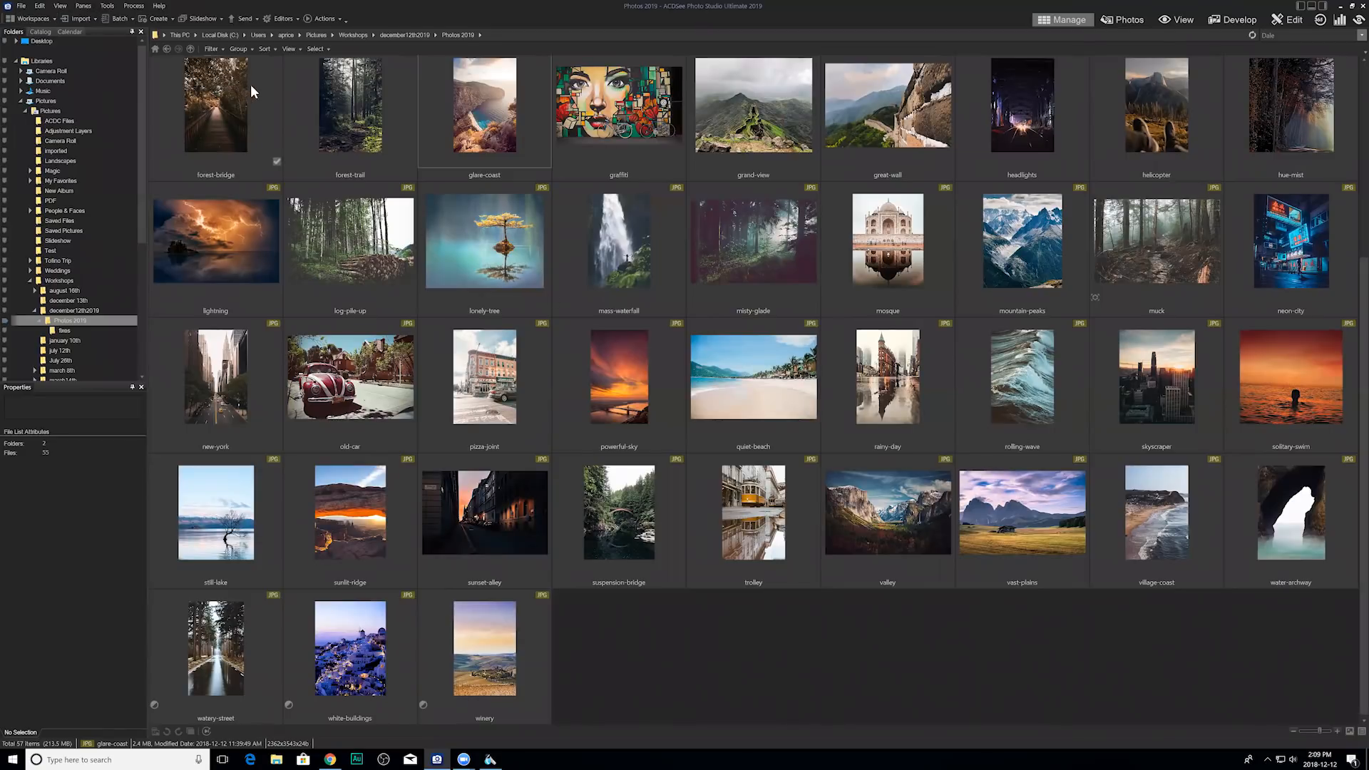
# Delete the fixes folder and New folder from Photos 2019.
pyautogui.scroll(3, 771, 450)
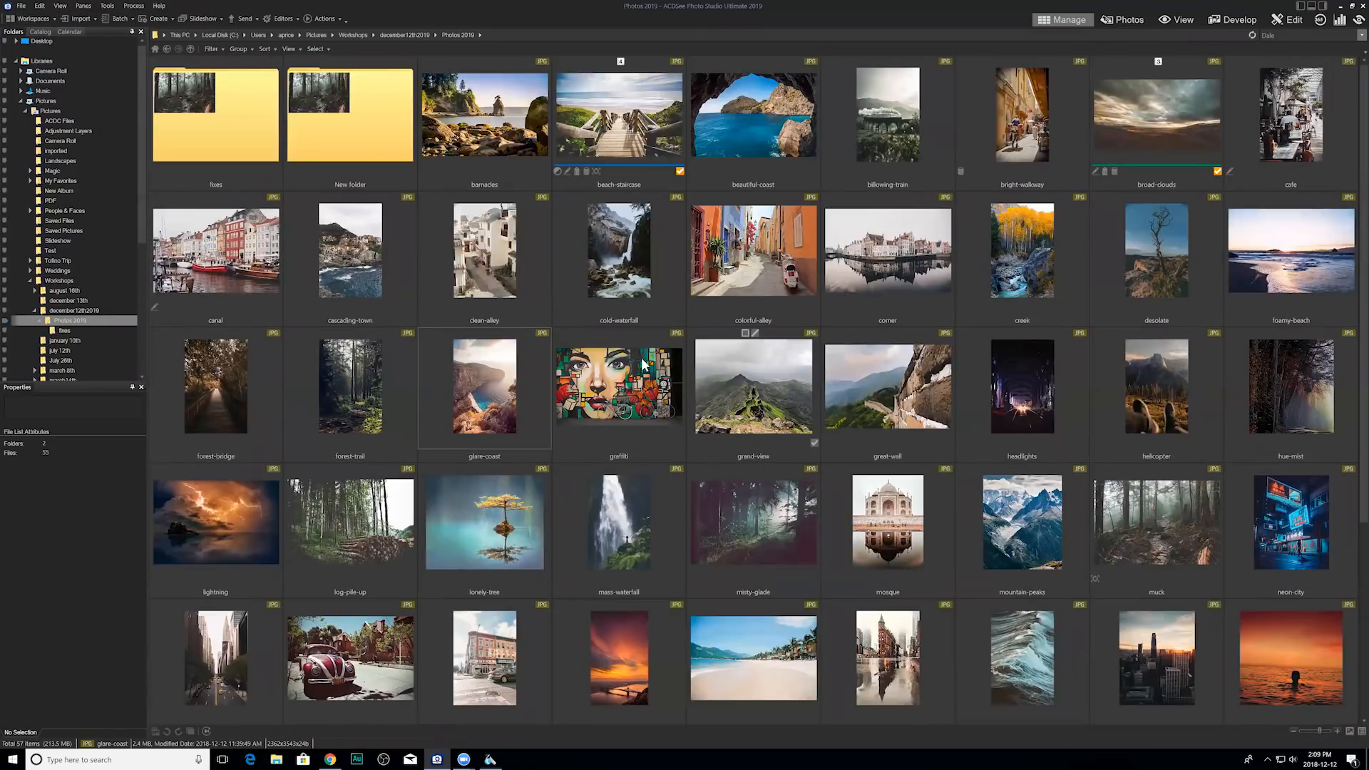
pyautogui.click(323, 94)
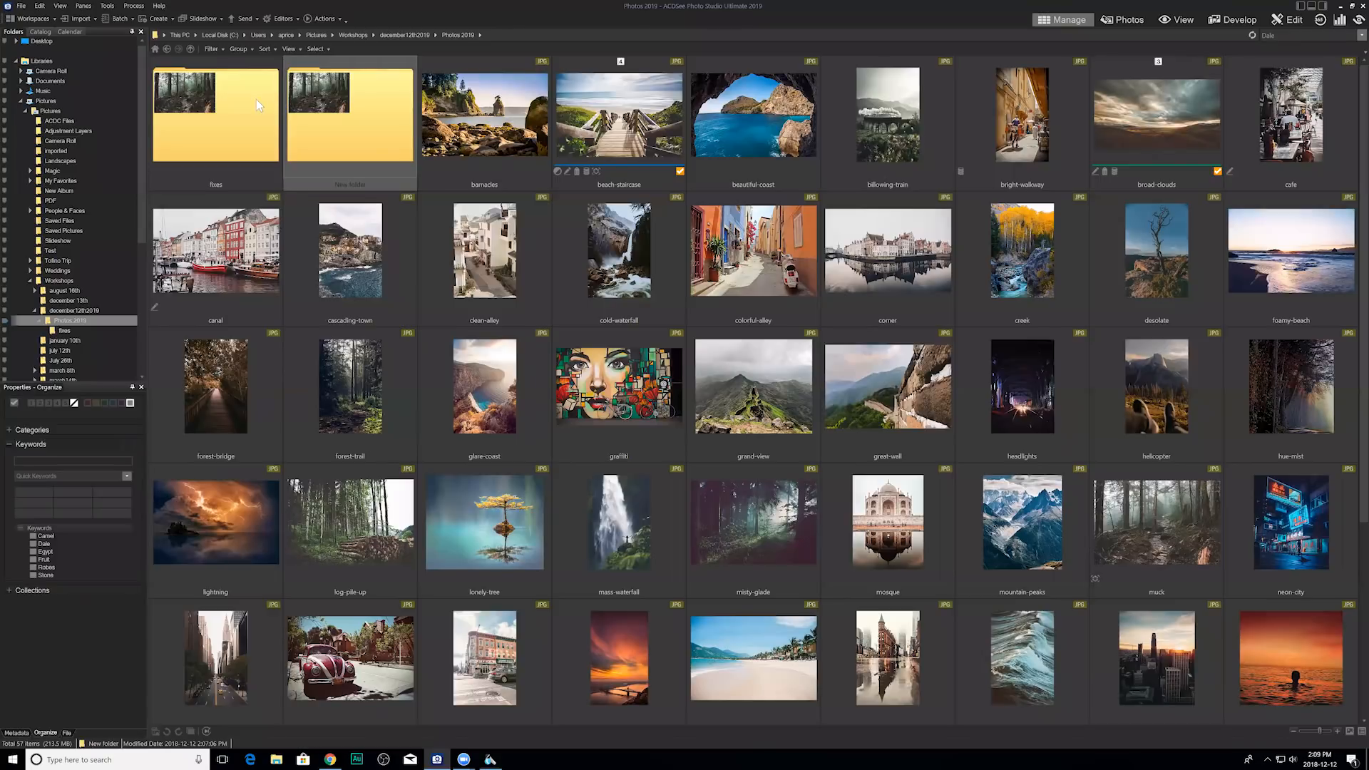
pyautogui.keyDown('ctrl'); pyautogui.click(255, 100); pyautogui.keyUp('ctrl')
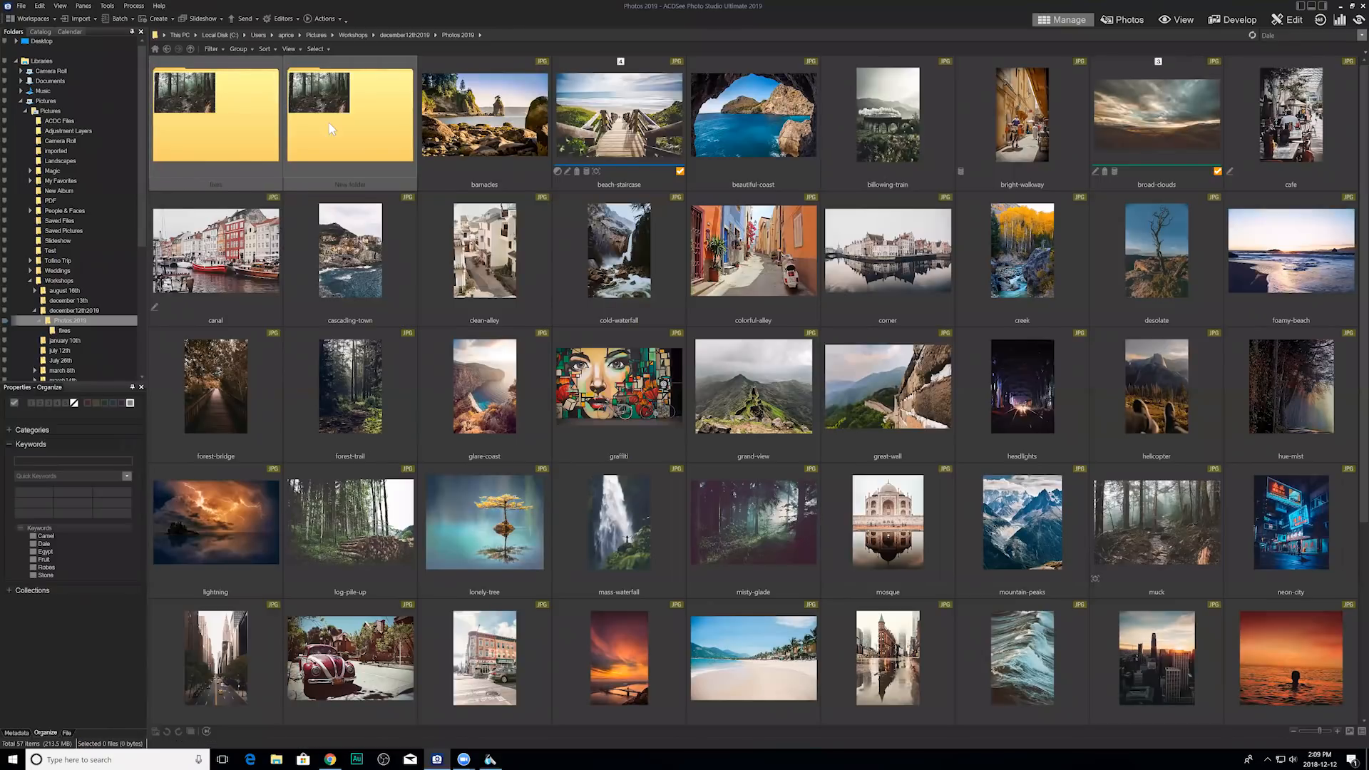
pyautogui.press('Delete')
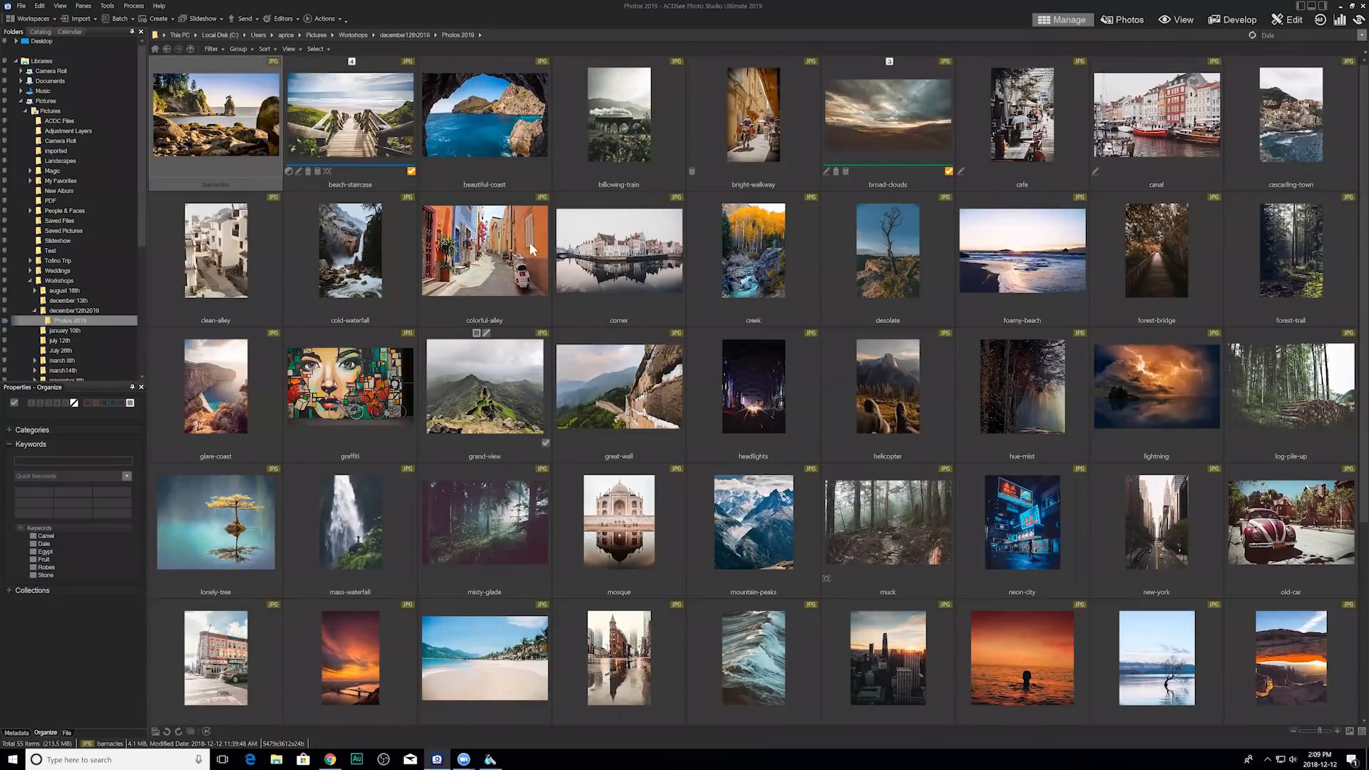
# Select the broad-clouds photo and collapse the Keywords section of its organize properties.
pyautogui.press('Right')
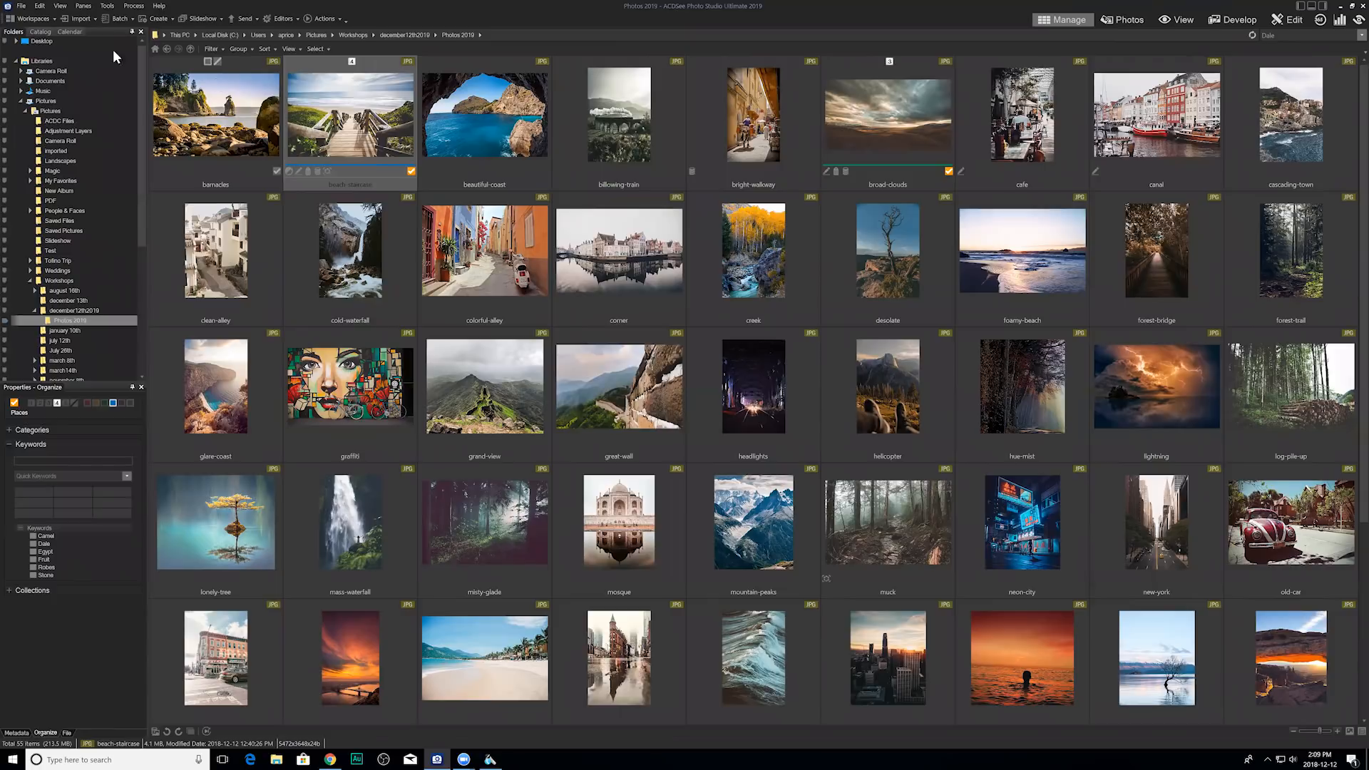
pyautogui.click(831, 151)
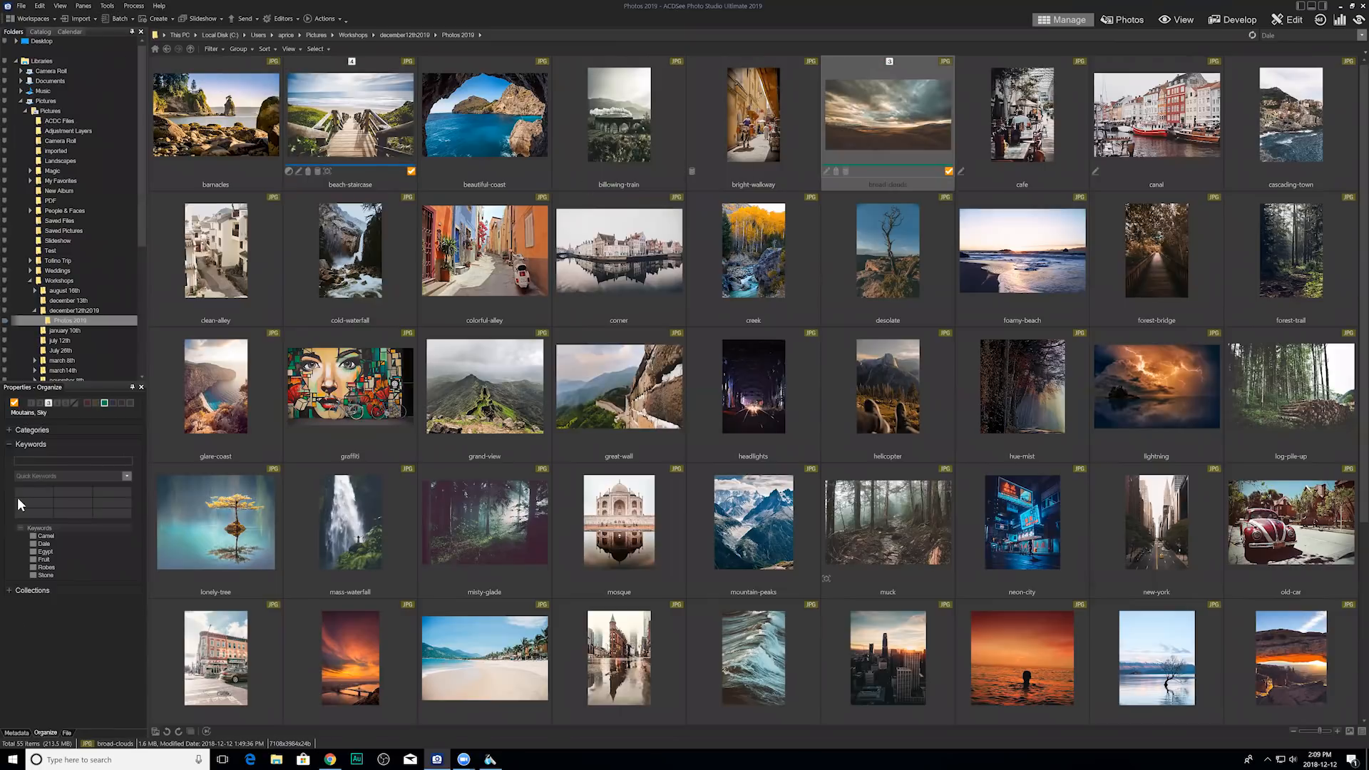
pyautogui.click(9, 443)
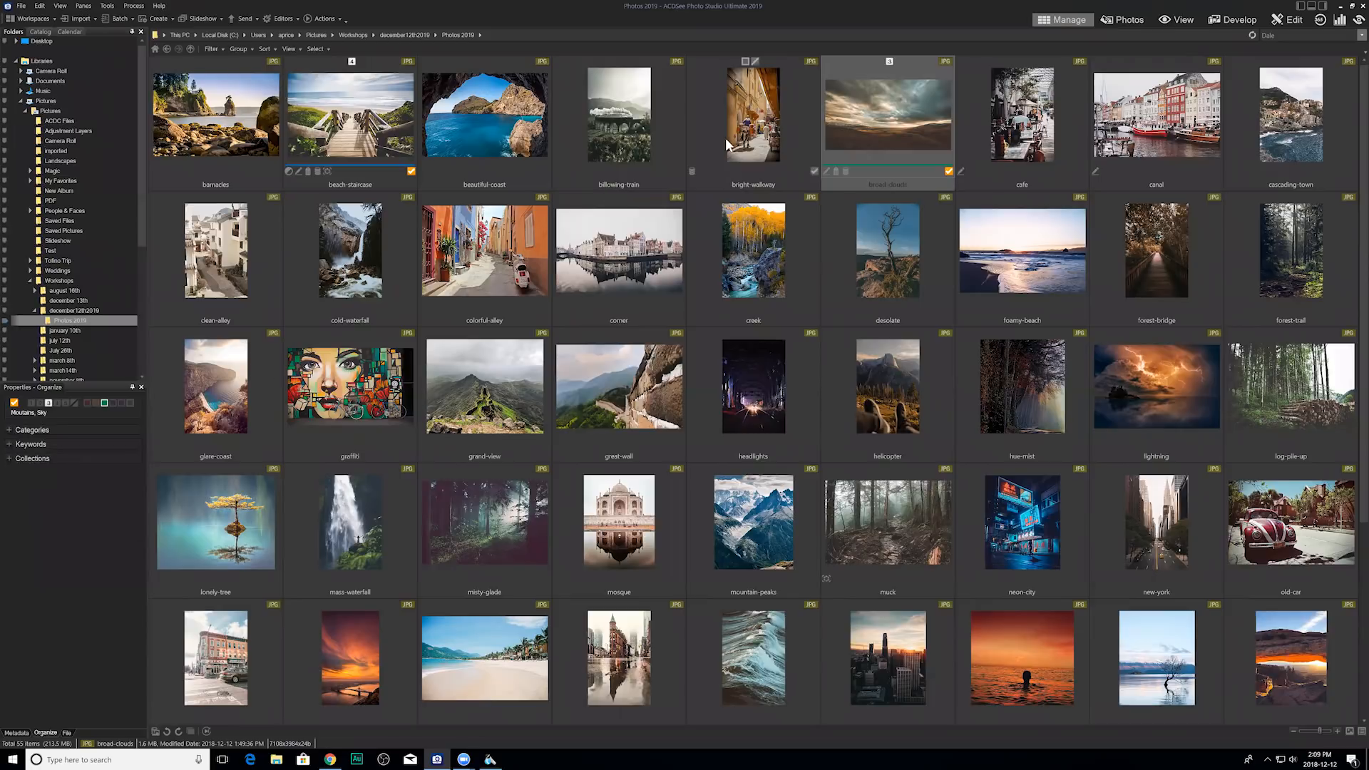
# Show the bright-walkway photo's keywords and embed its ACDSee metadata in the selected file, keeping sidecar files for formats without embedded XMP.
pyautogui.click(726, 130)
pyautogui.click(10, 444)
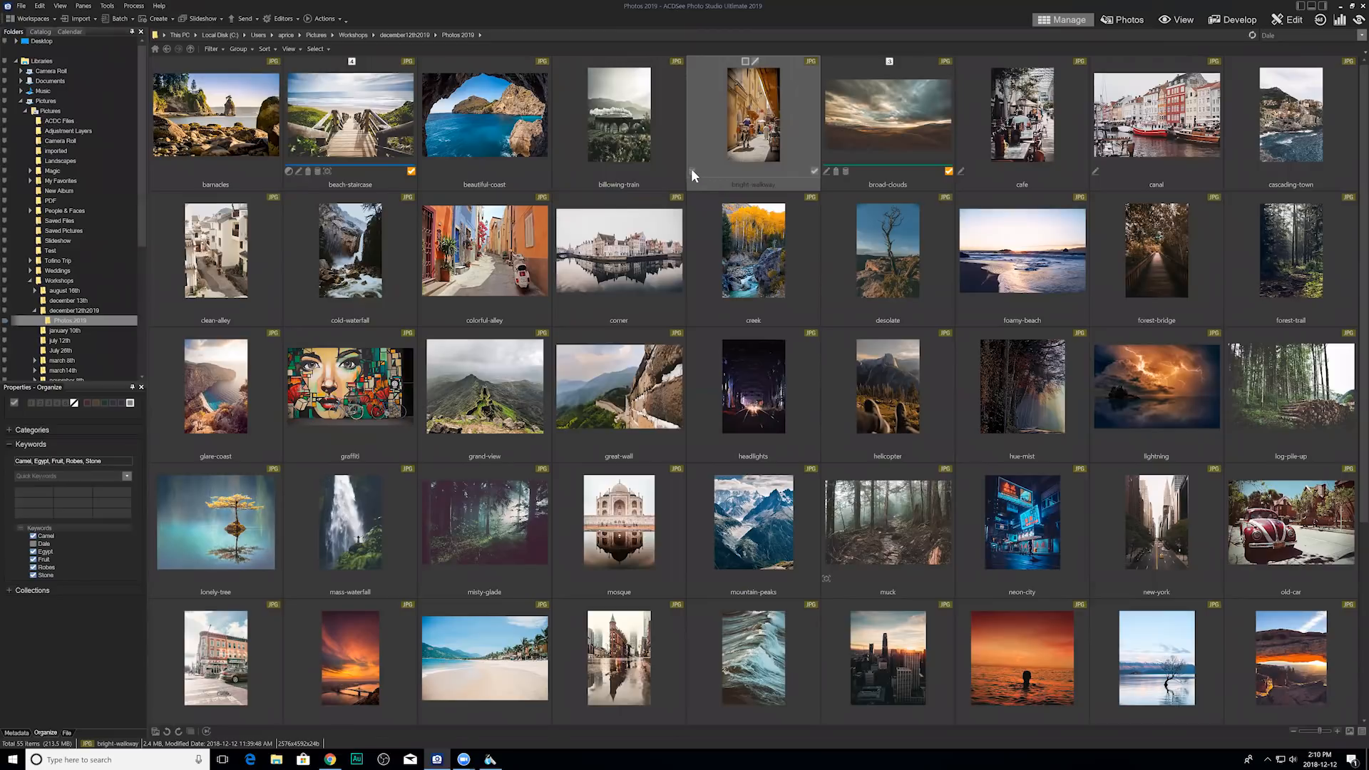
pyautogui.click(107, 6)
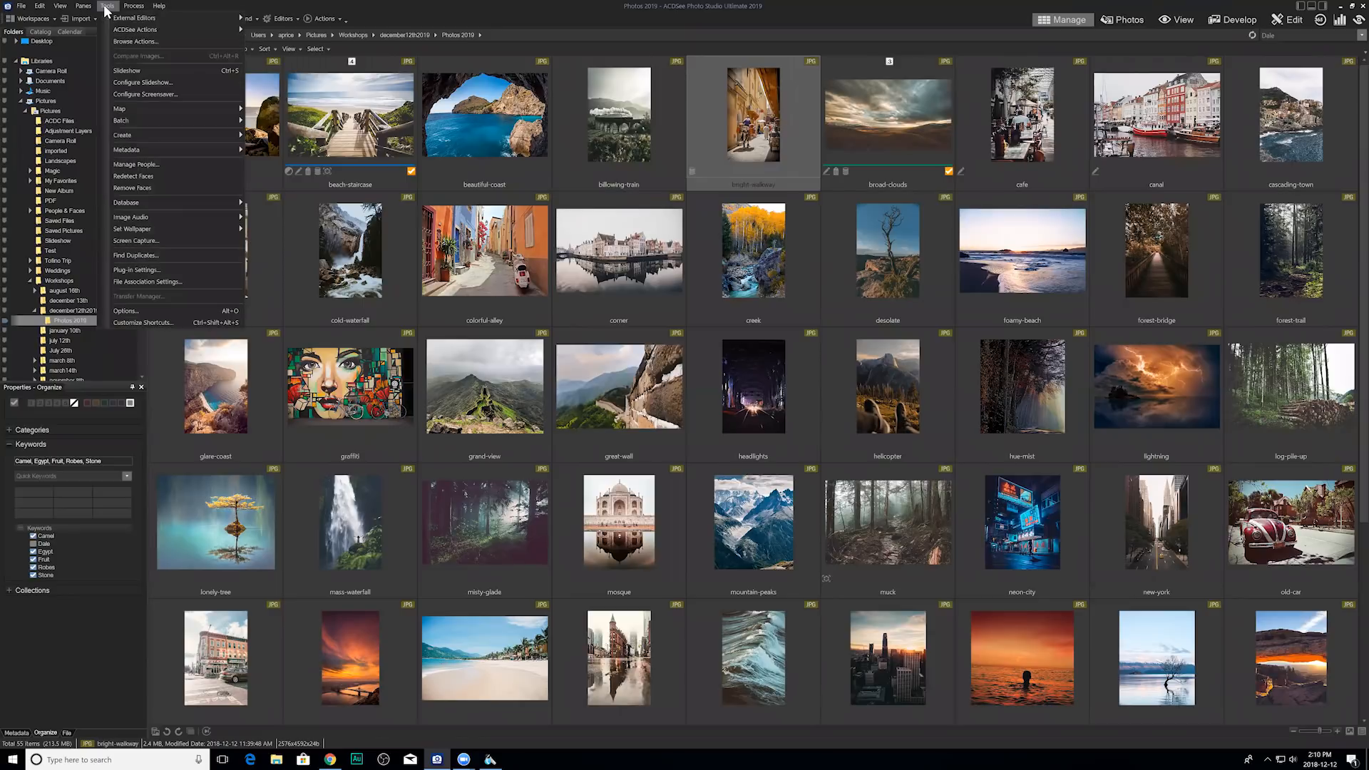
pyautogui.moveTo(210, 151)
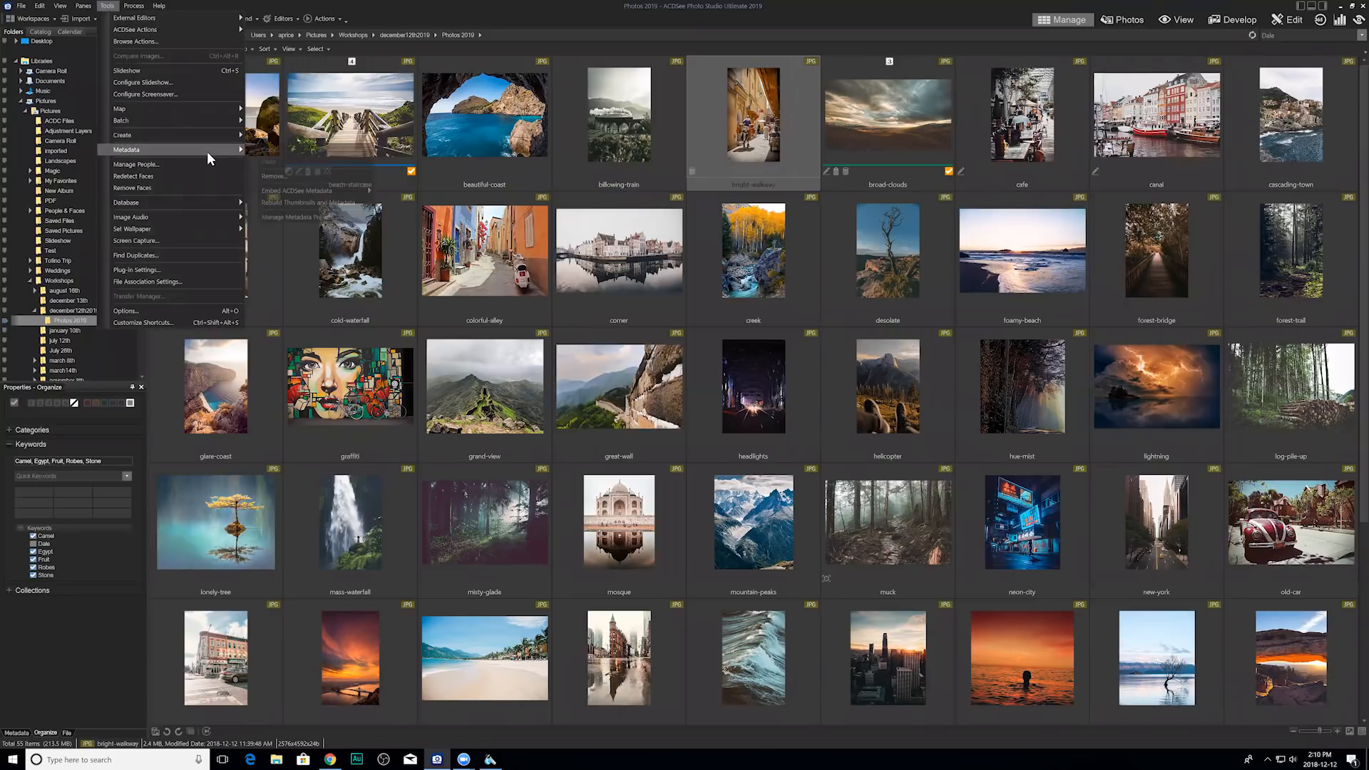
pyautogui.moveTo(321, 191)
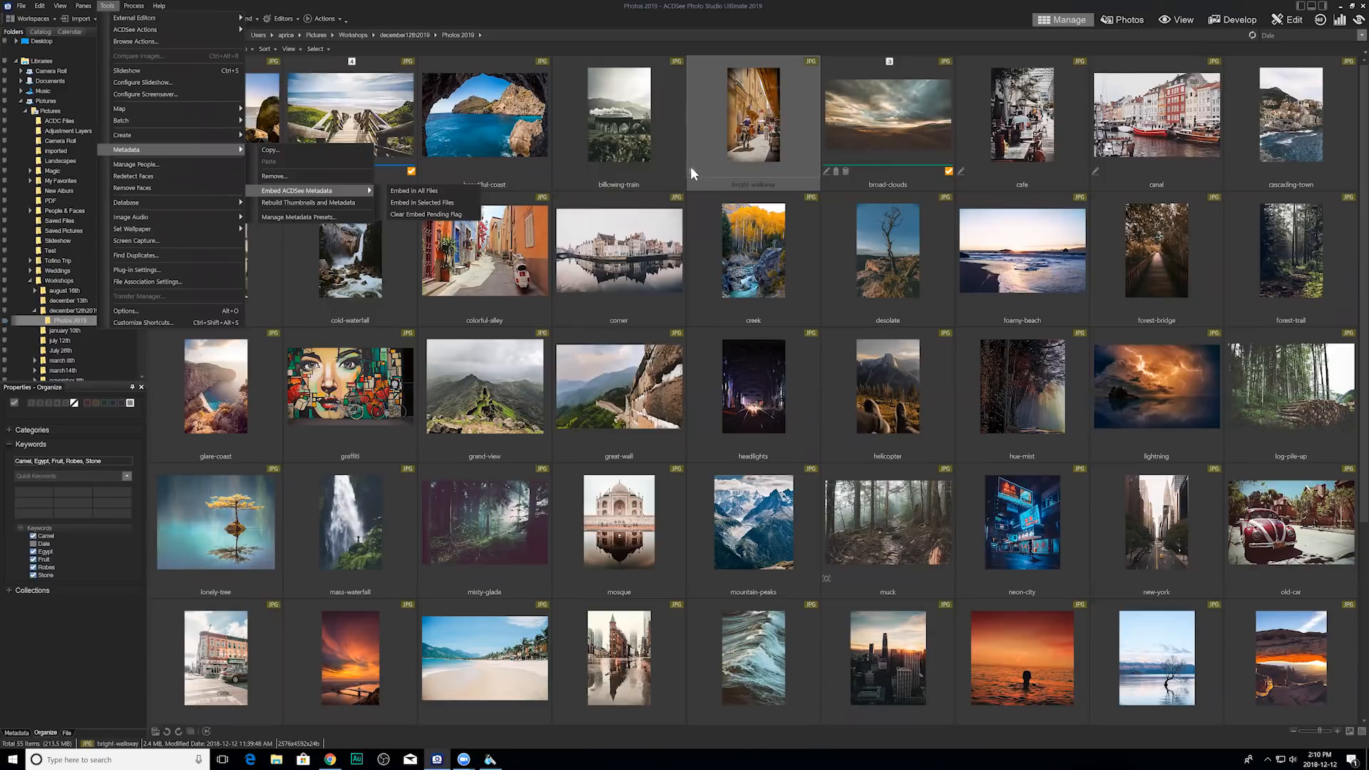
pyautogui.click(417, 204)
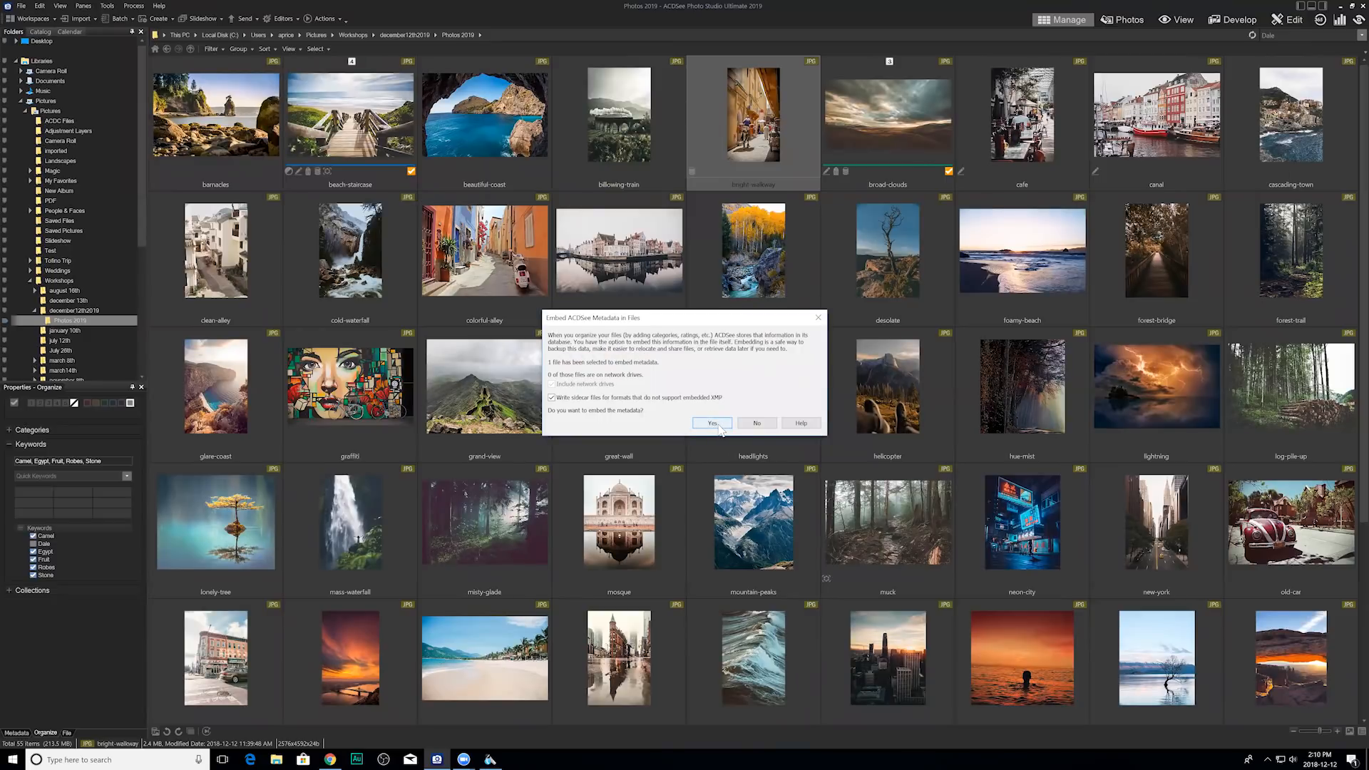
pyautogui.click(717, 423)
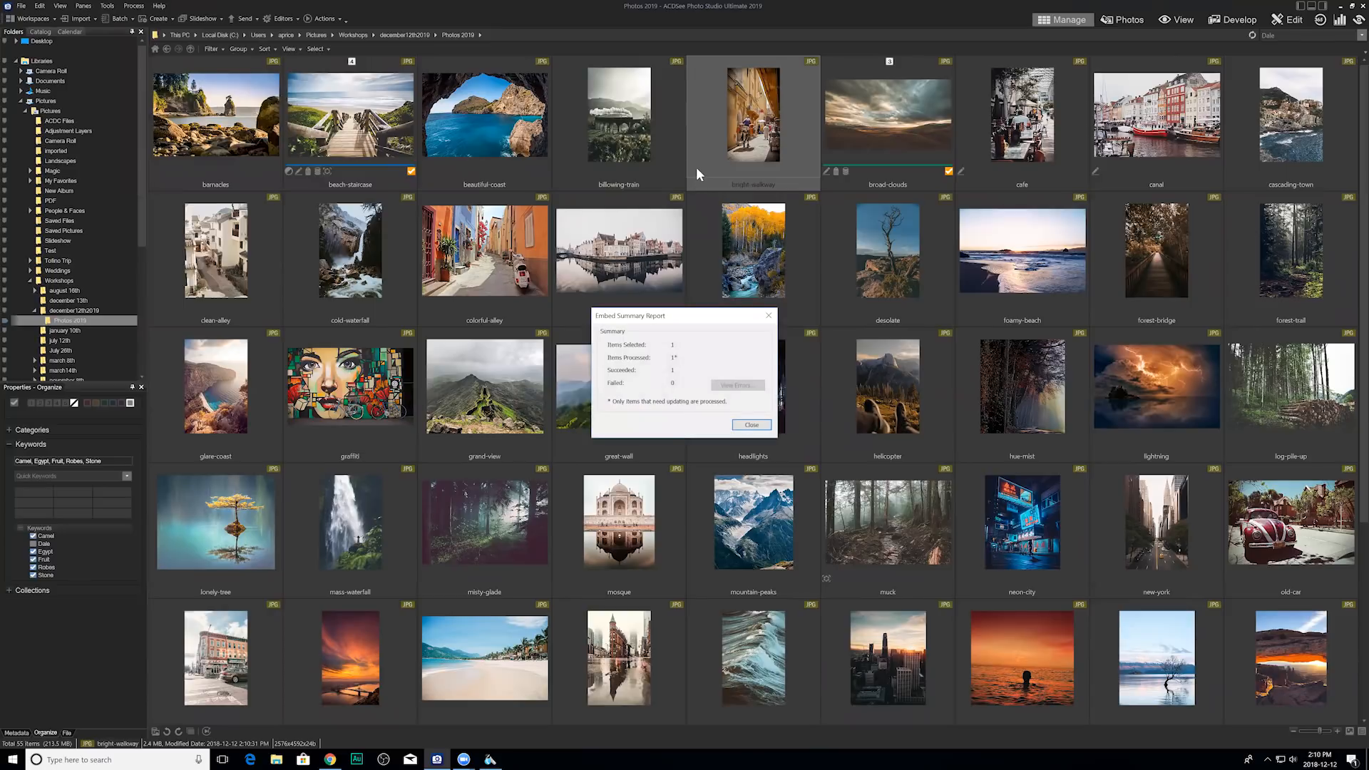
pyautogui.click(752, 425)
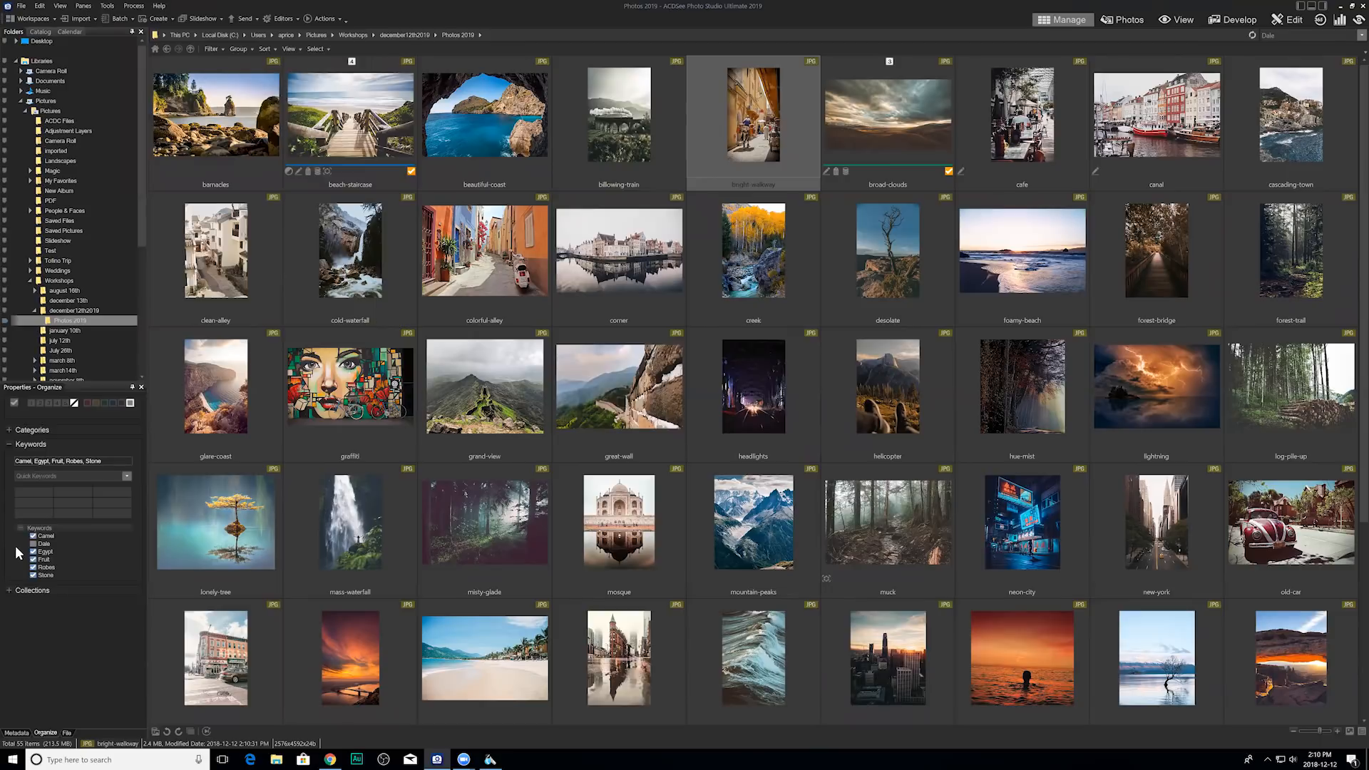
# Collapse the Keywords section and view the ACDSee Metadata fields of the bright-walkway photo.
pyautogui.click(10, 445)
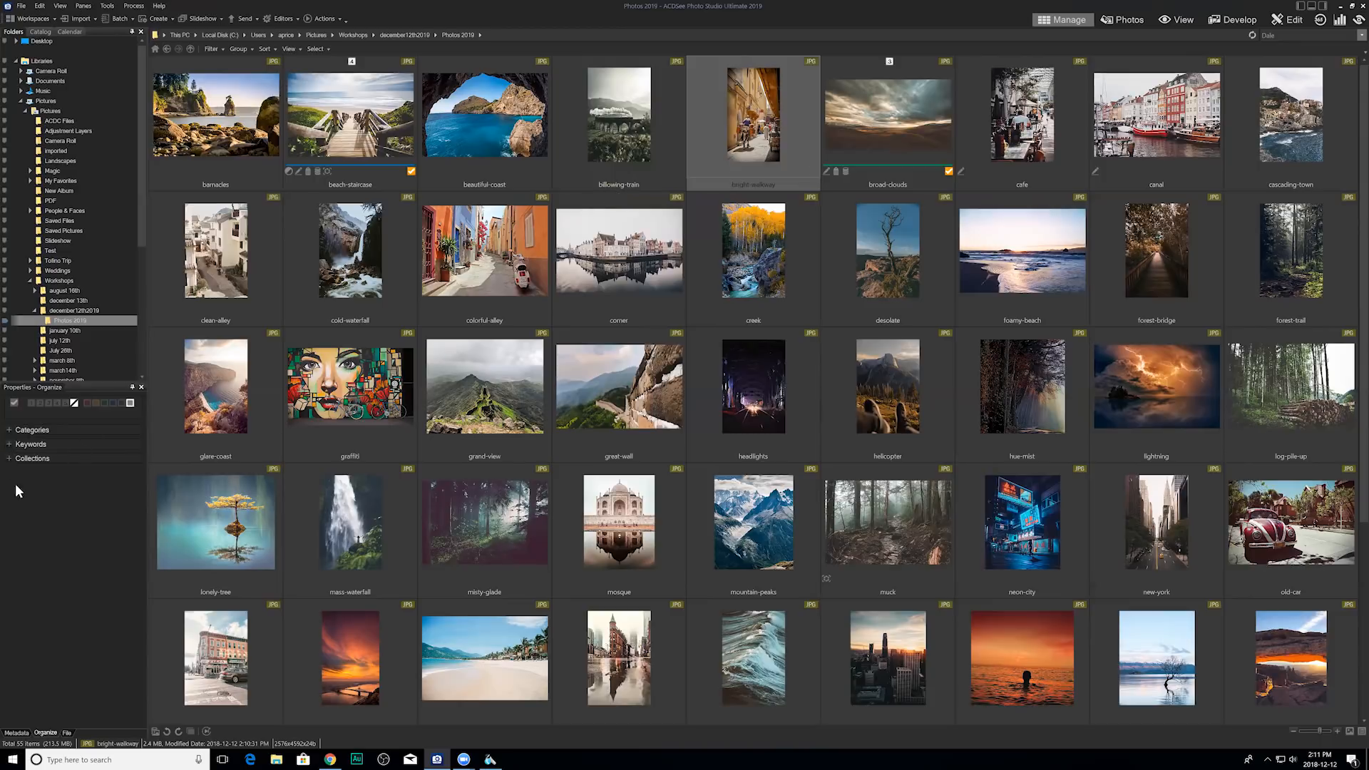
pyautogui.click(26, 732)
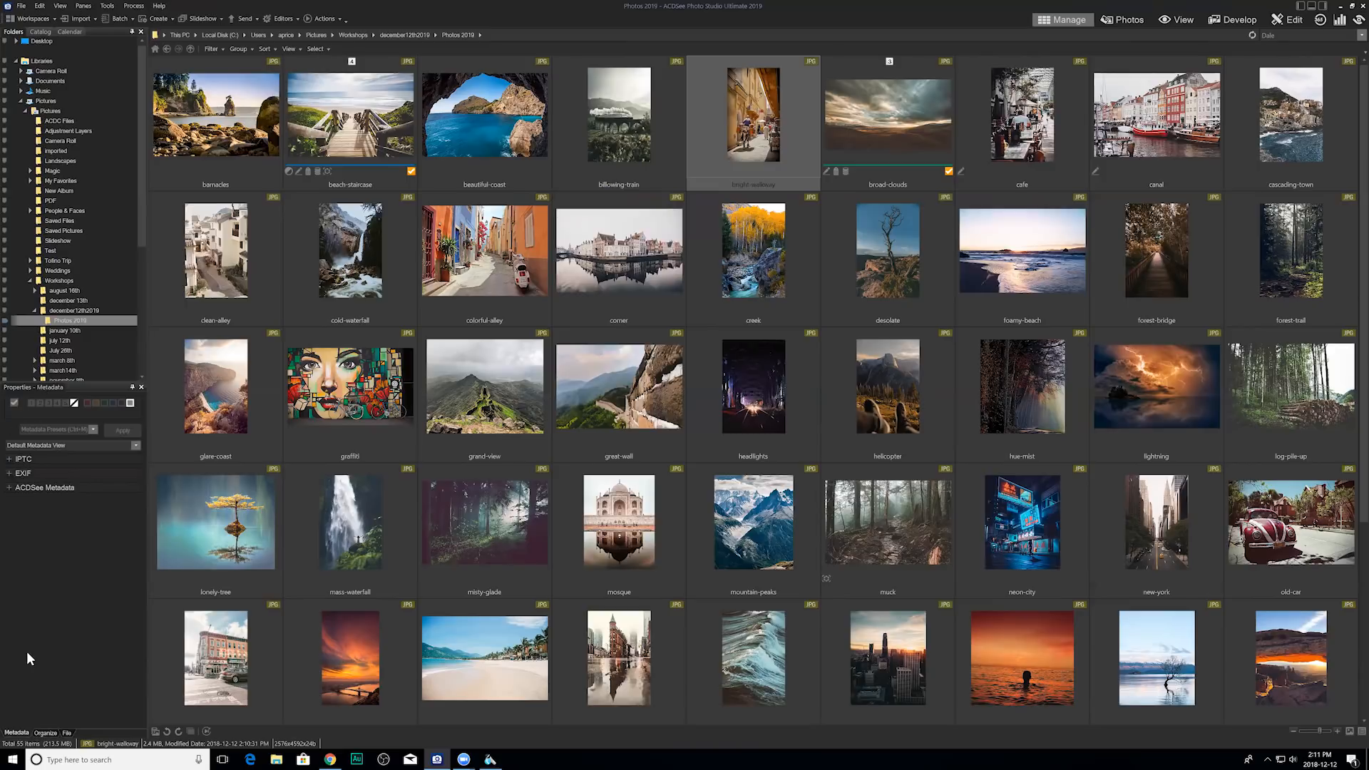
pyautogui.click(9, 488)
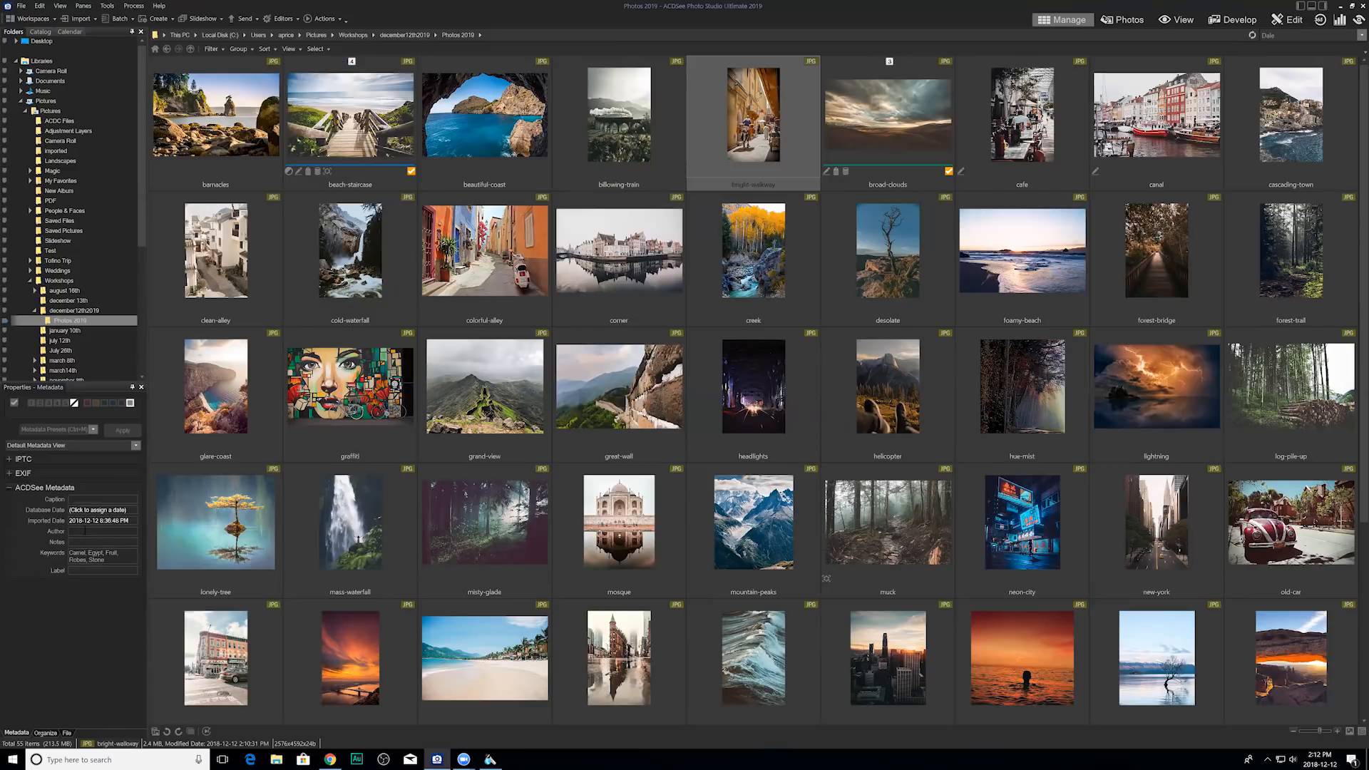
pyautogui.click(83, 522)
# Review the available database commands, including the database export options.
pyautogui.click(24, 9)
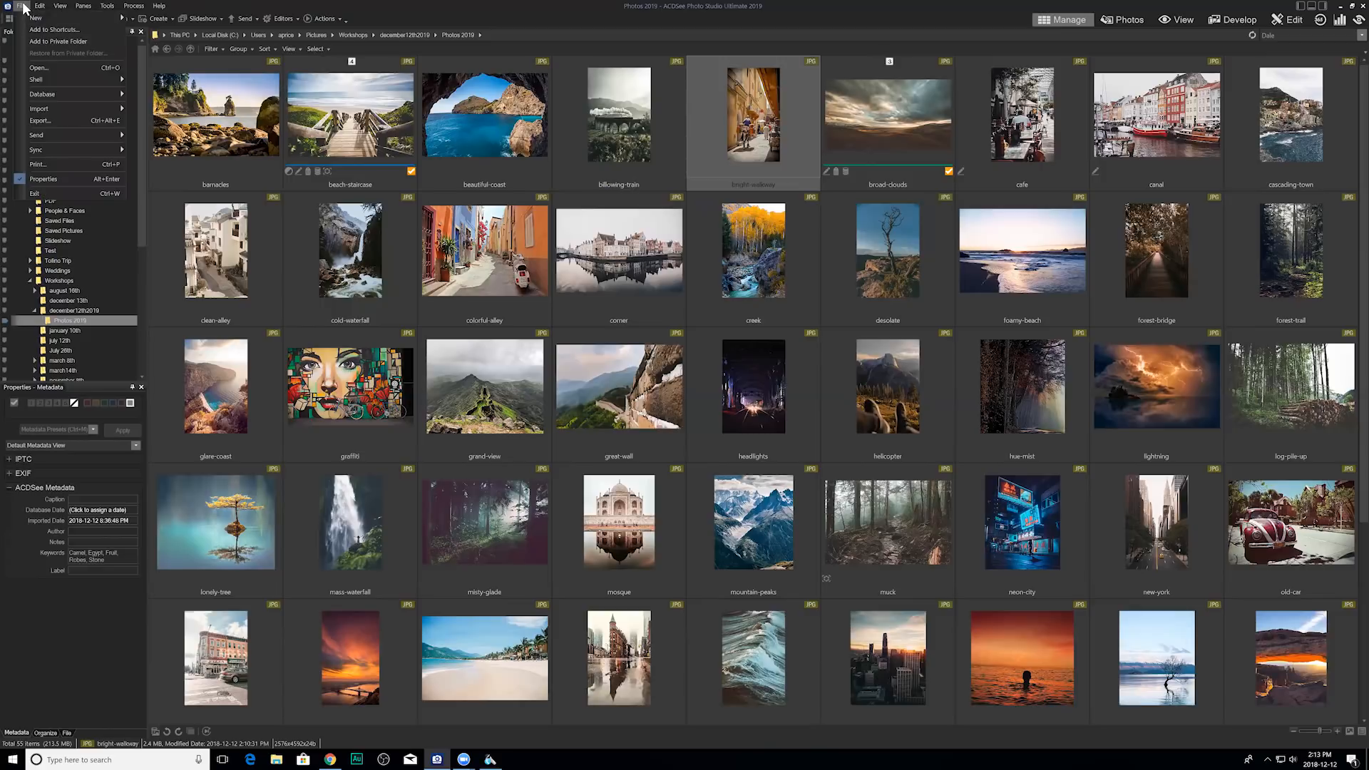
pyautogui.moveTo(74, 92)
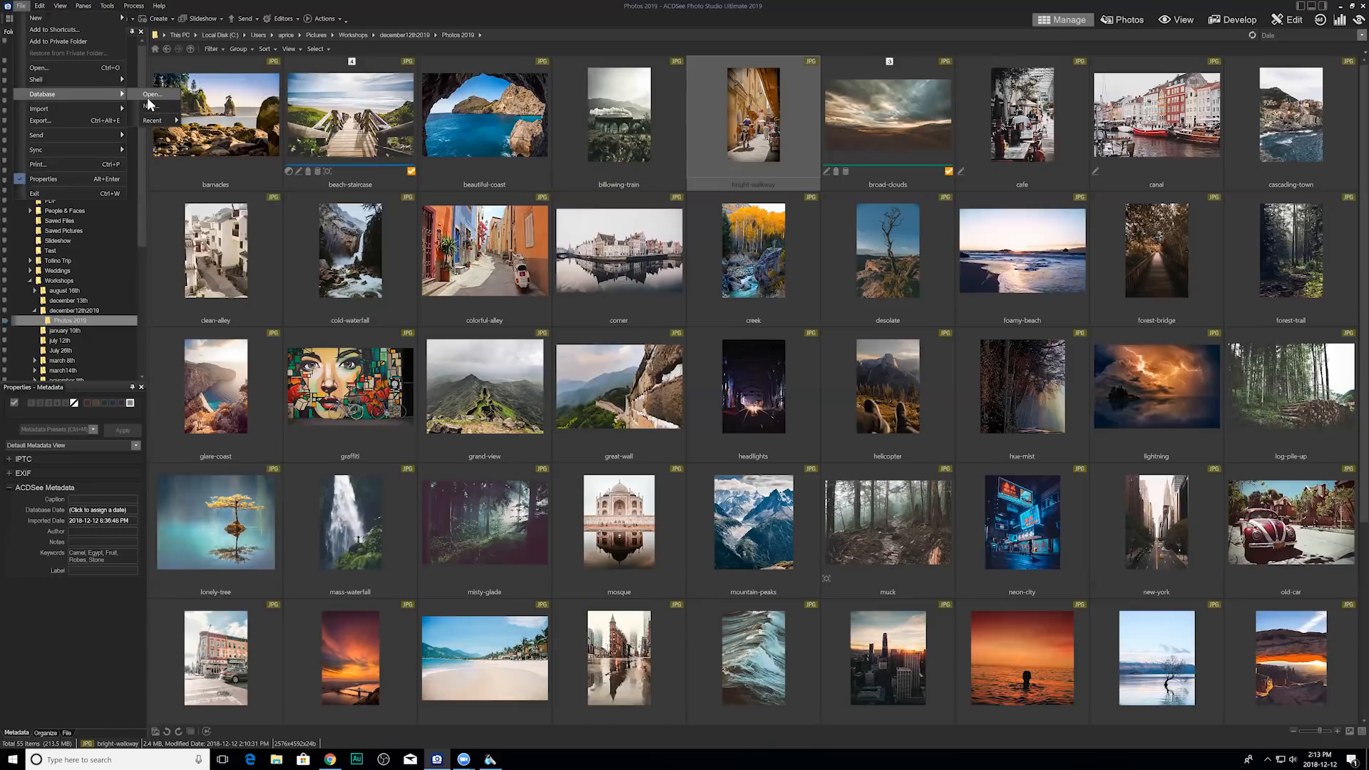
pyautogui.click(112, 7)
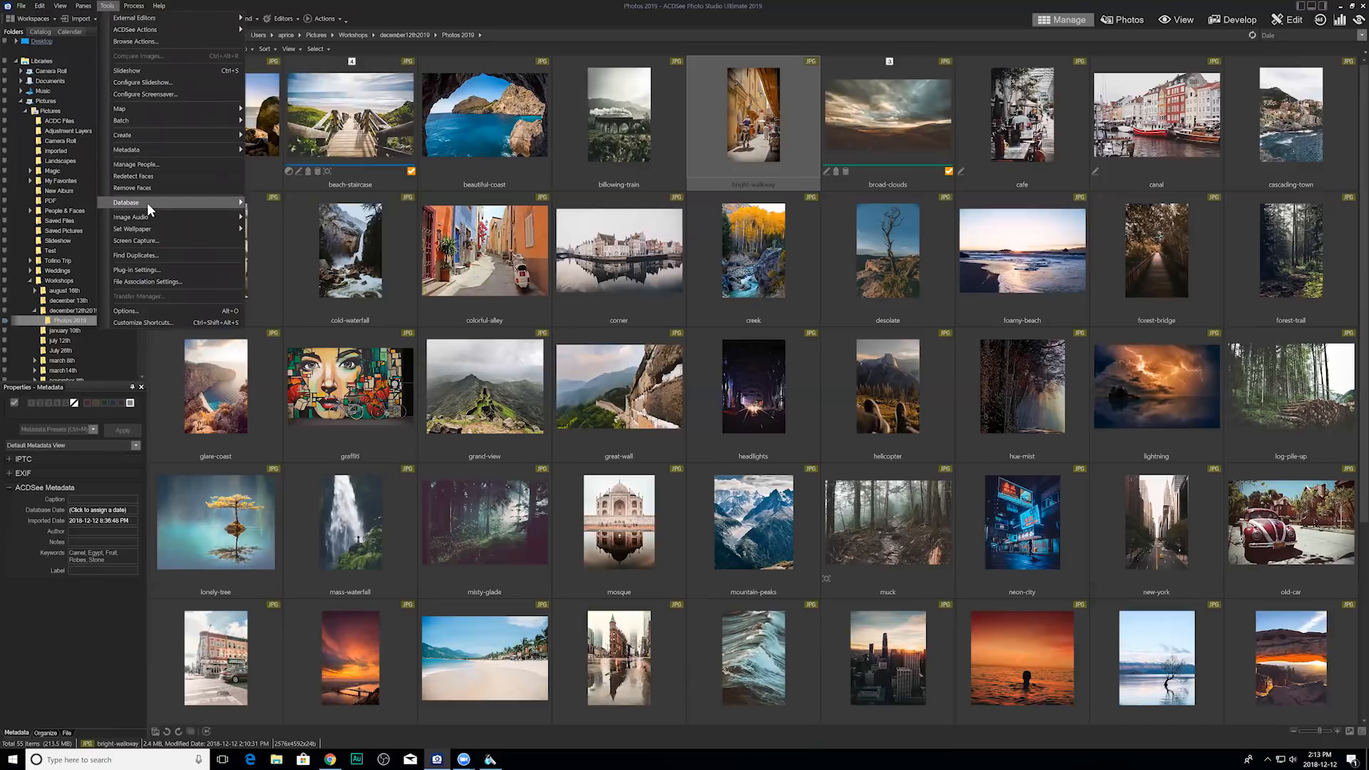
pyautogui.moveTo(148, 203)
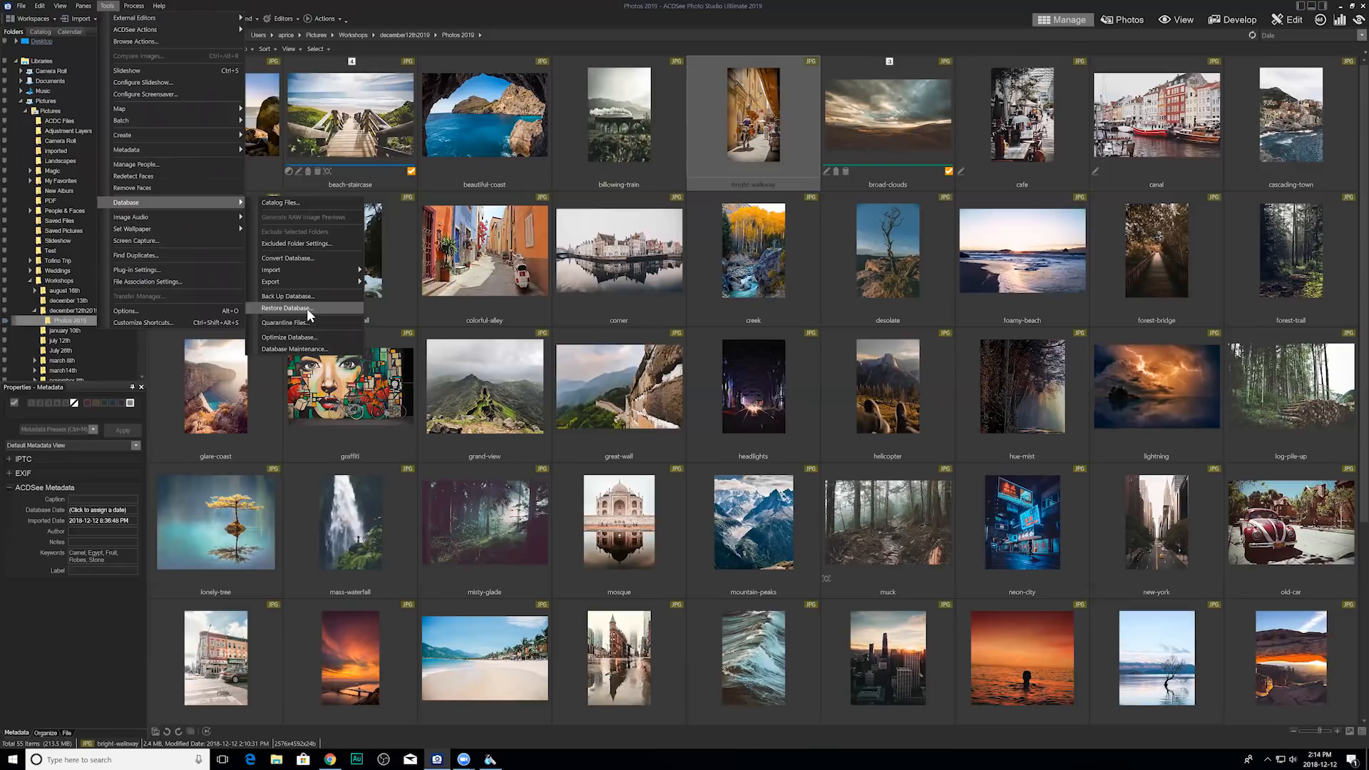
pyautogui.moveTo(302, 284)
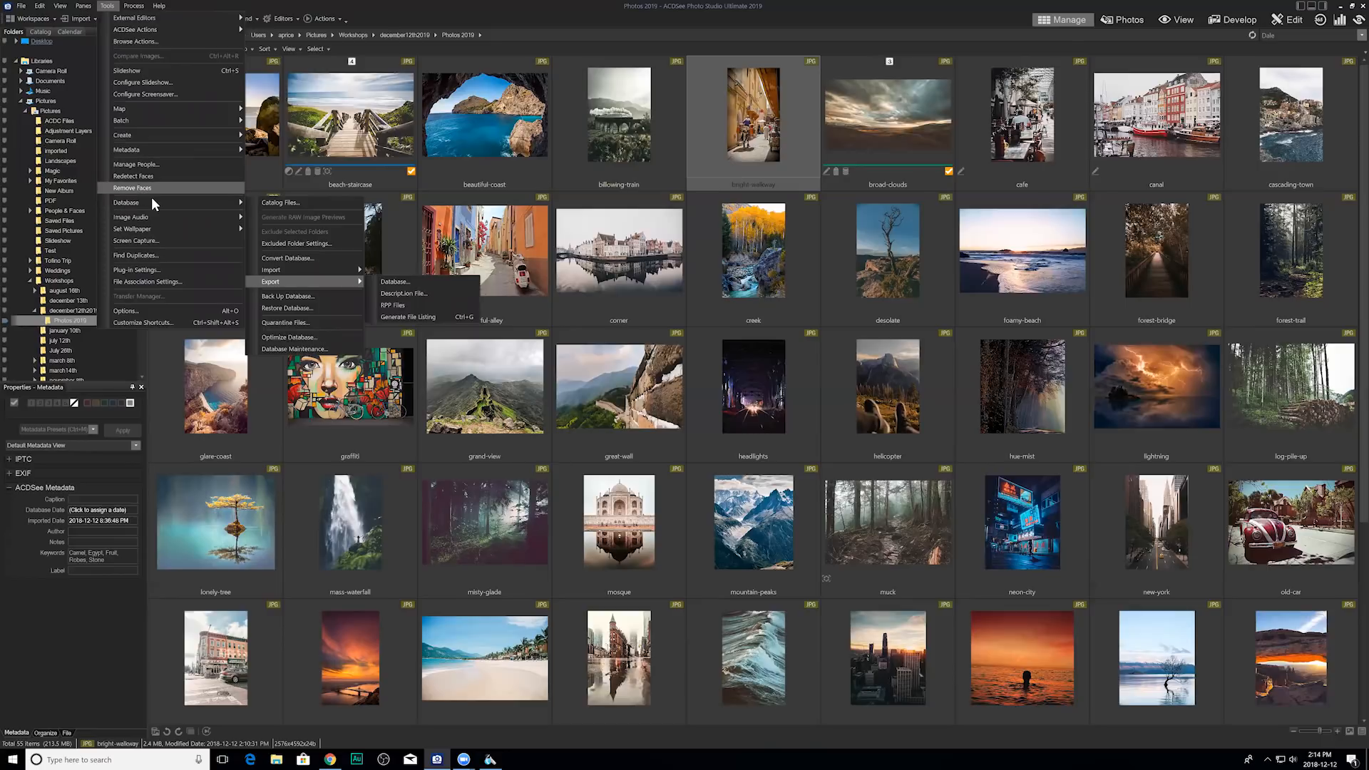
pyautogui.click(92, 626)
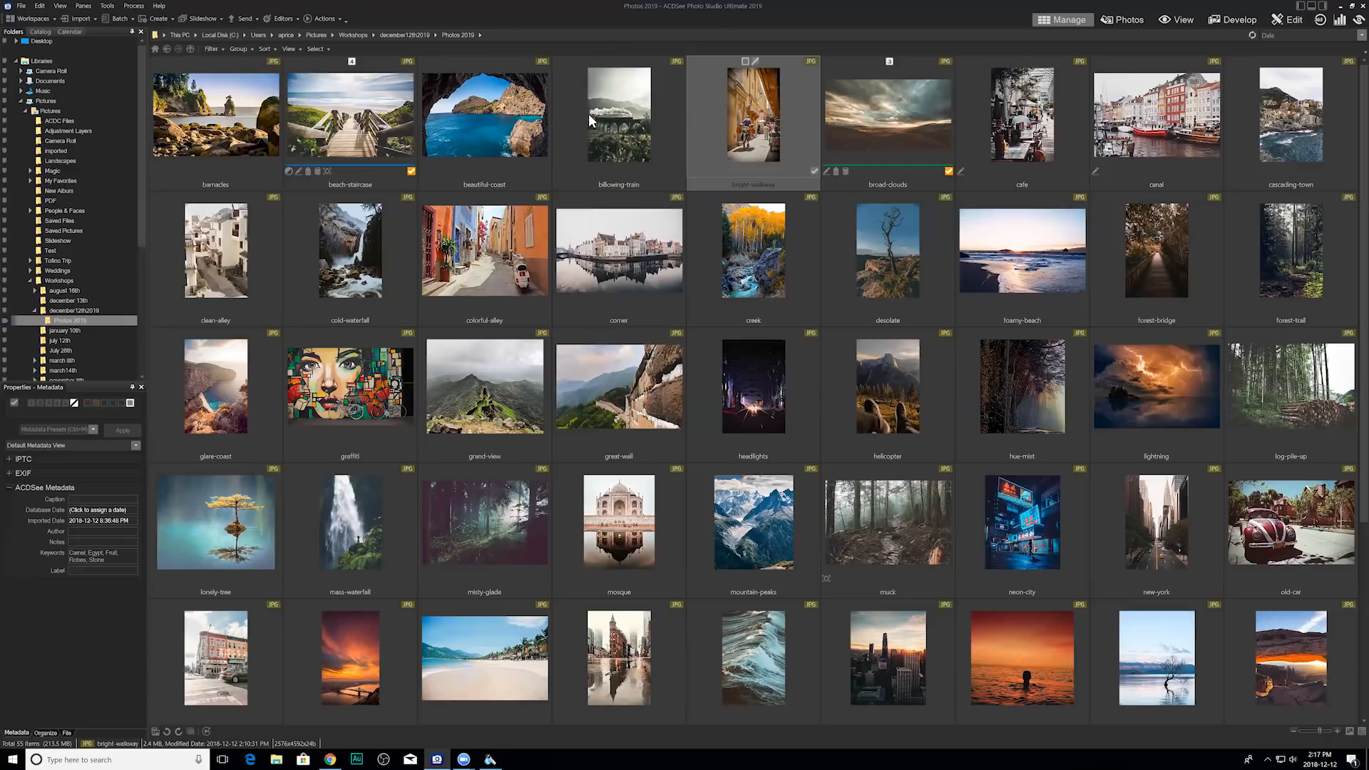
# Start a database backup and choose to create a new backup.
pyautogui.click(107, 5)
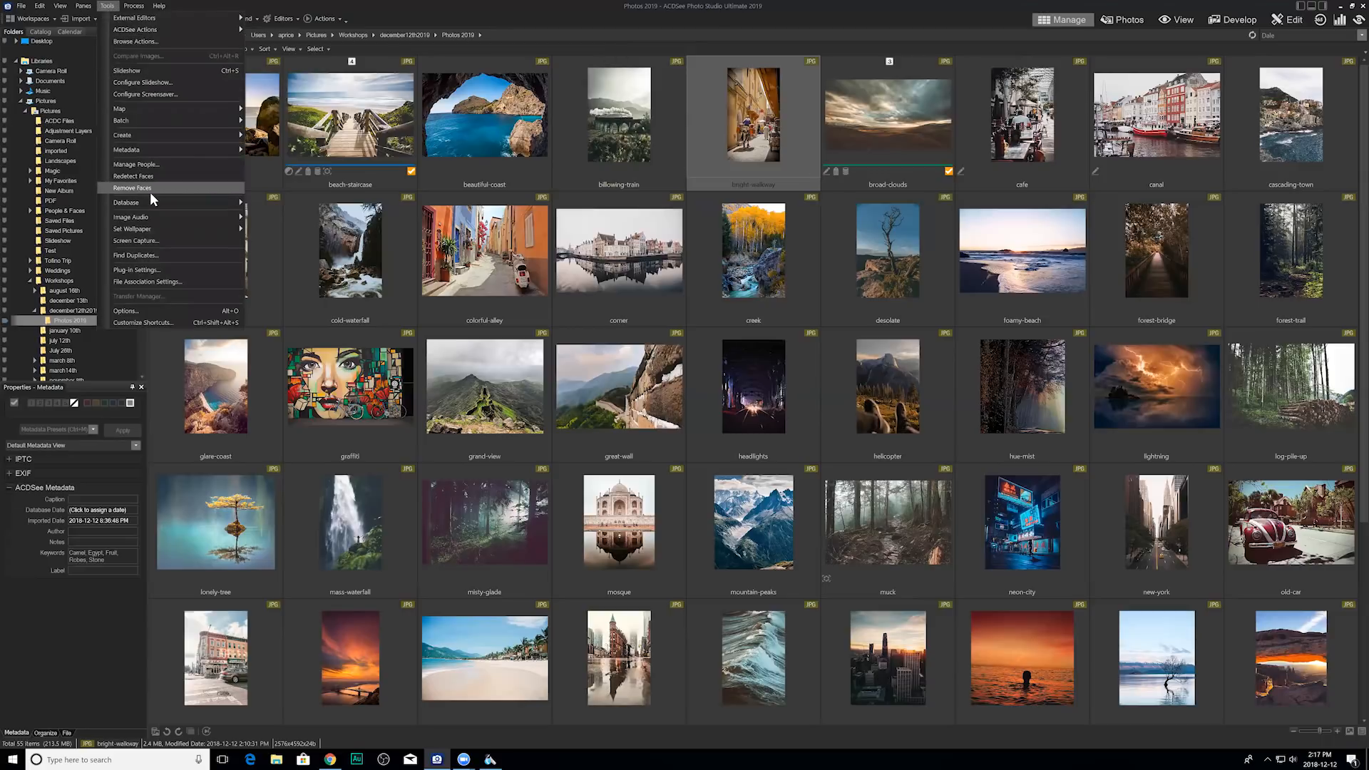
pyautogui.moveTo(157, 204)
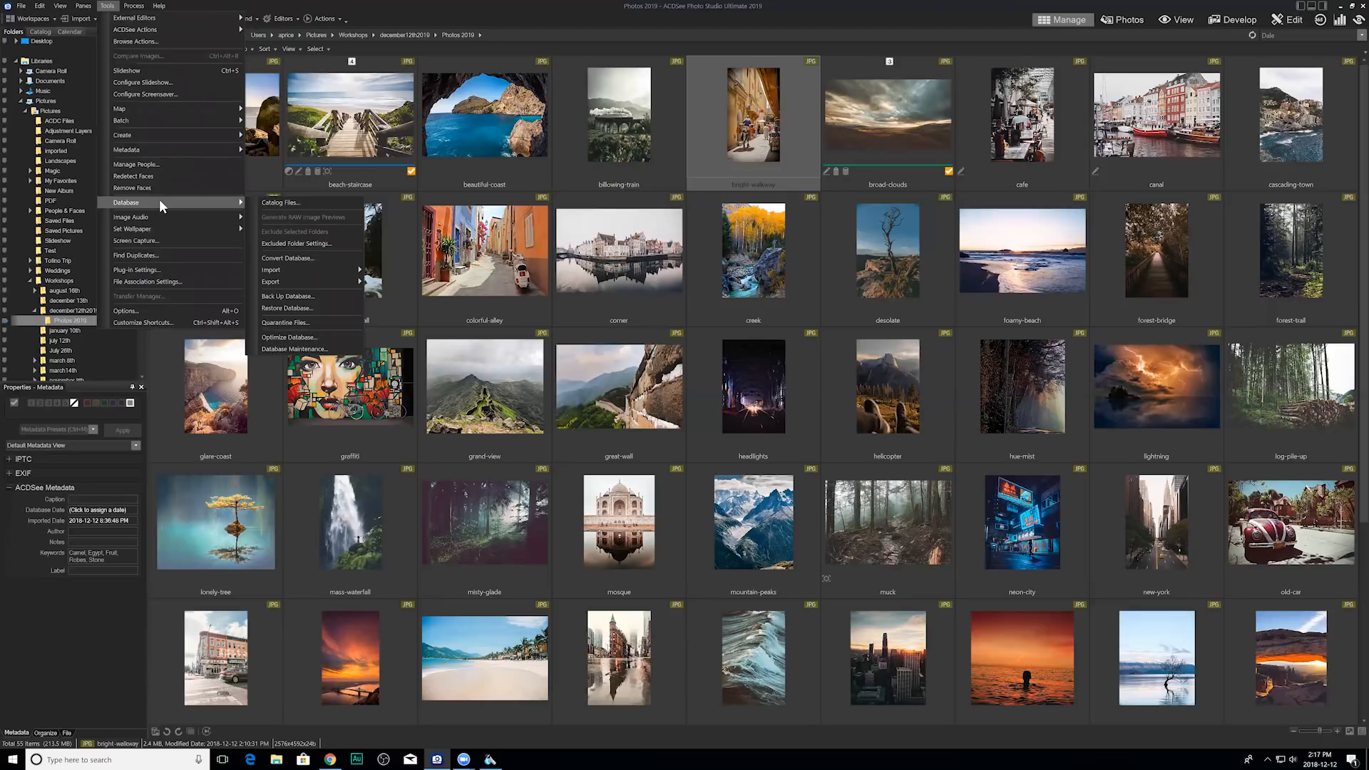
pyautogui.click(312, 298)
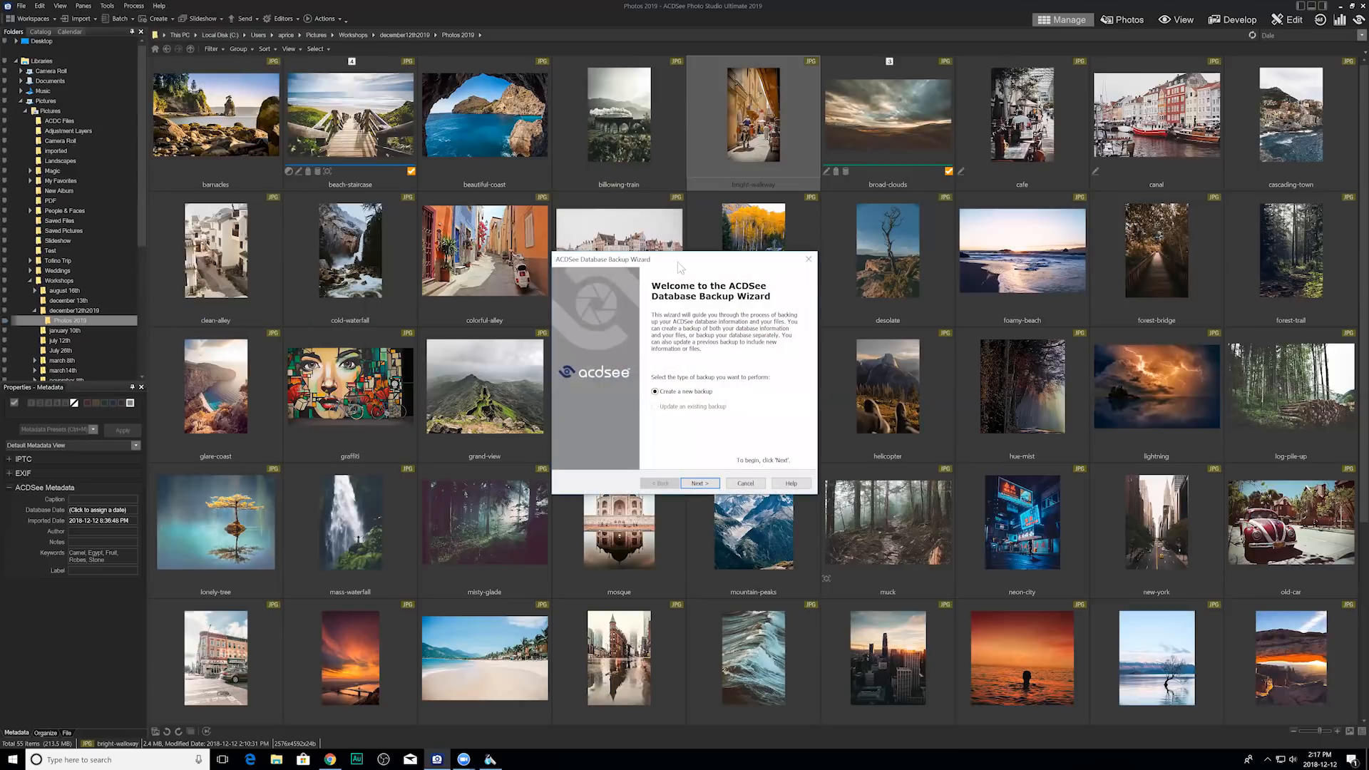
pyautogui.moveTo(679, 258); pyautogui.dragTo(721, 253)
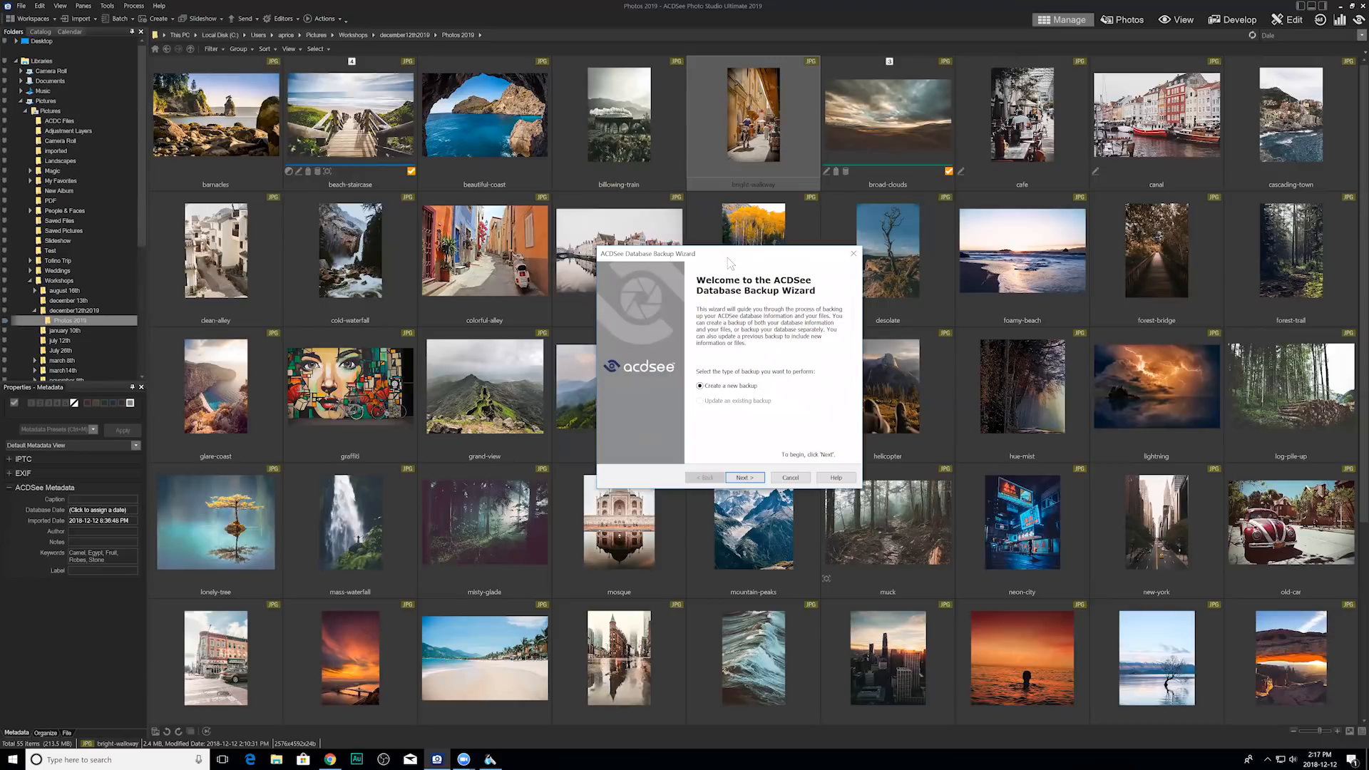
pyautogui.moveTo(727, 255); pyautogui.dragTo(729, 251)
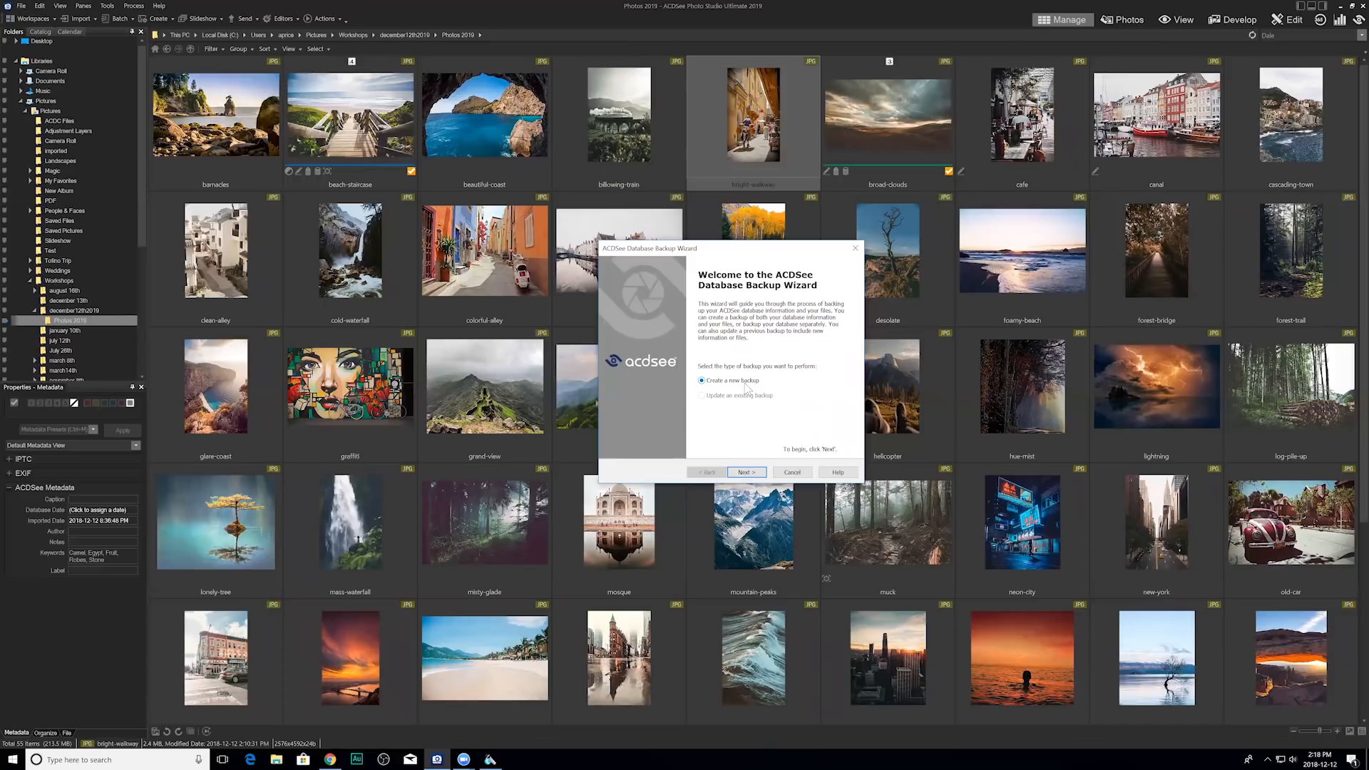
pyautogui.click(745, 473)
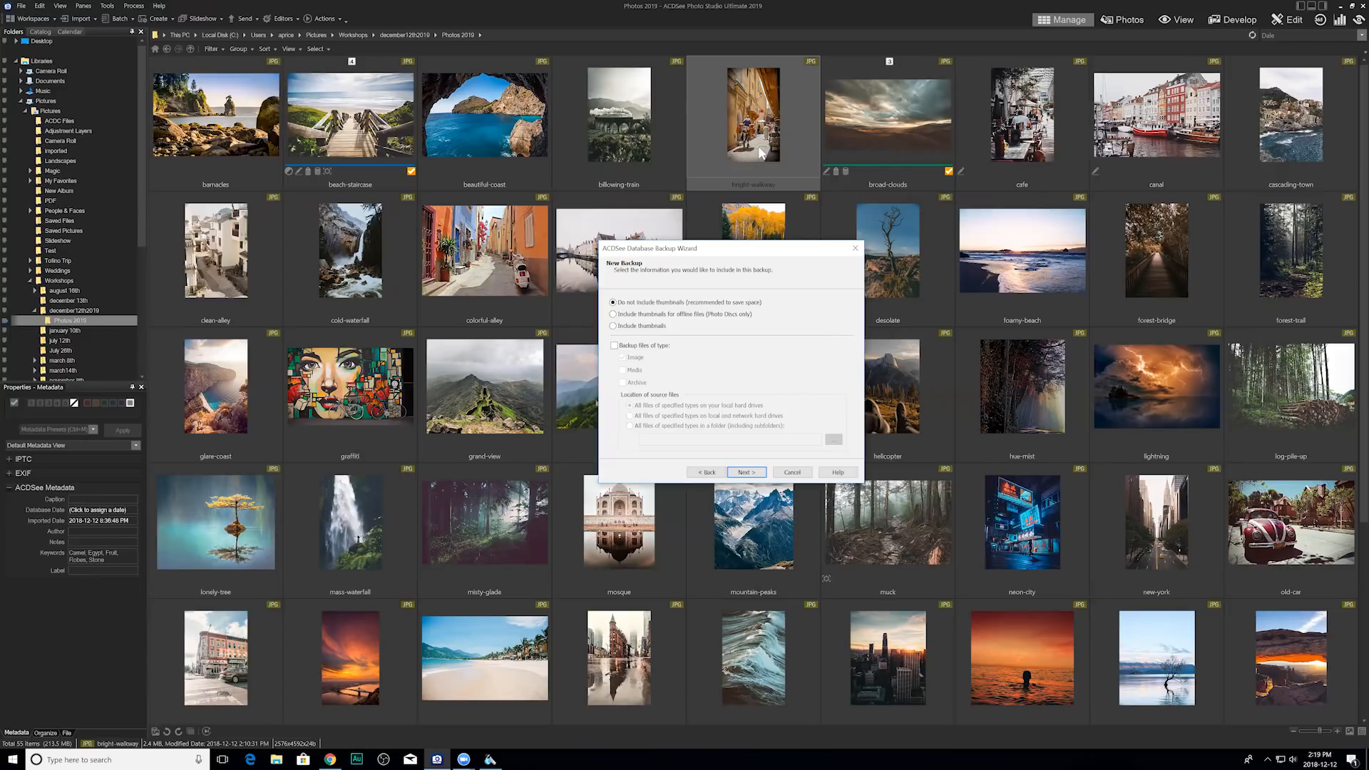
# Include thumbnails but no files by type, name the backup ACDSee_Backup-2019, keep the suggested destination folder, and complete the backup.
pyautogui.click(642, 325)
pyautogui.click(649, 346)
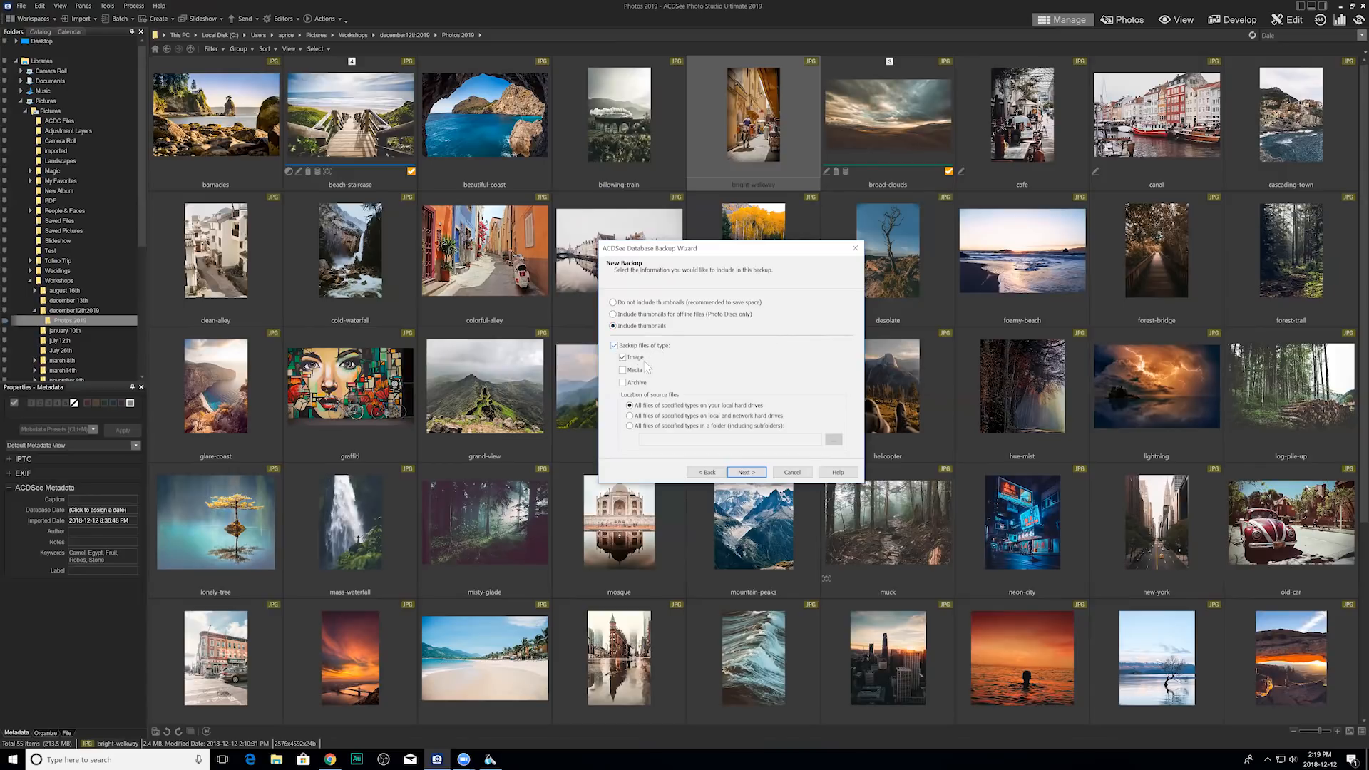
pyautogui.click(634, 348)
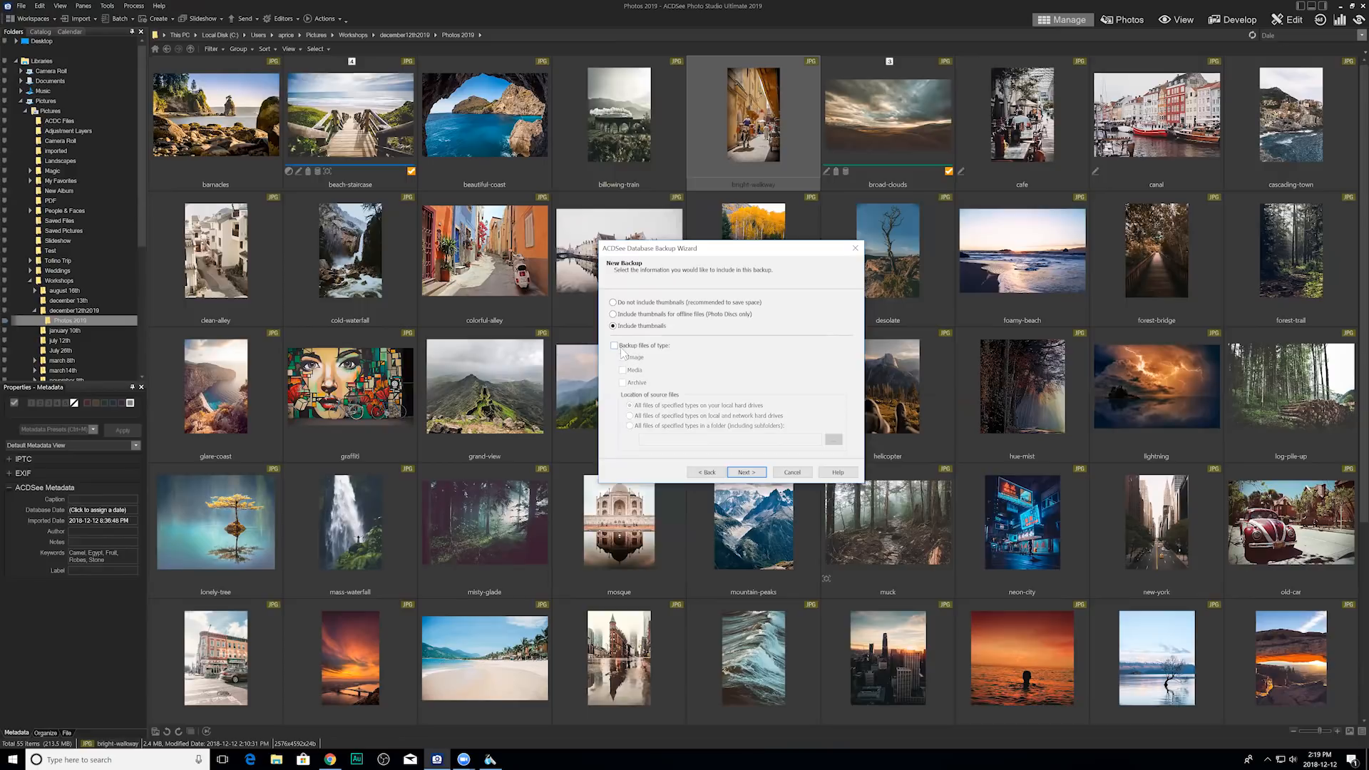
pyautogui.click(755, 478)
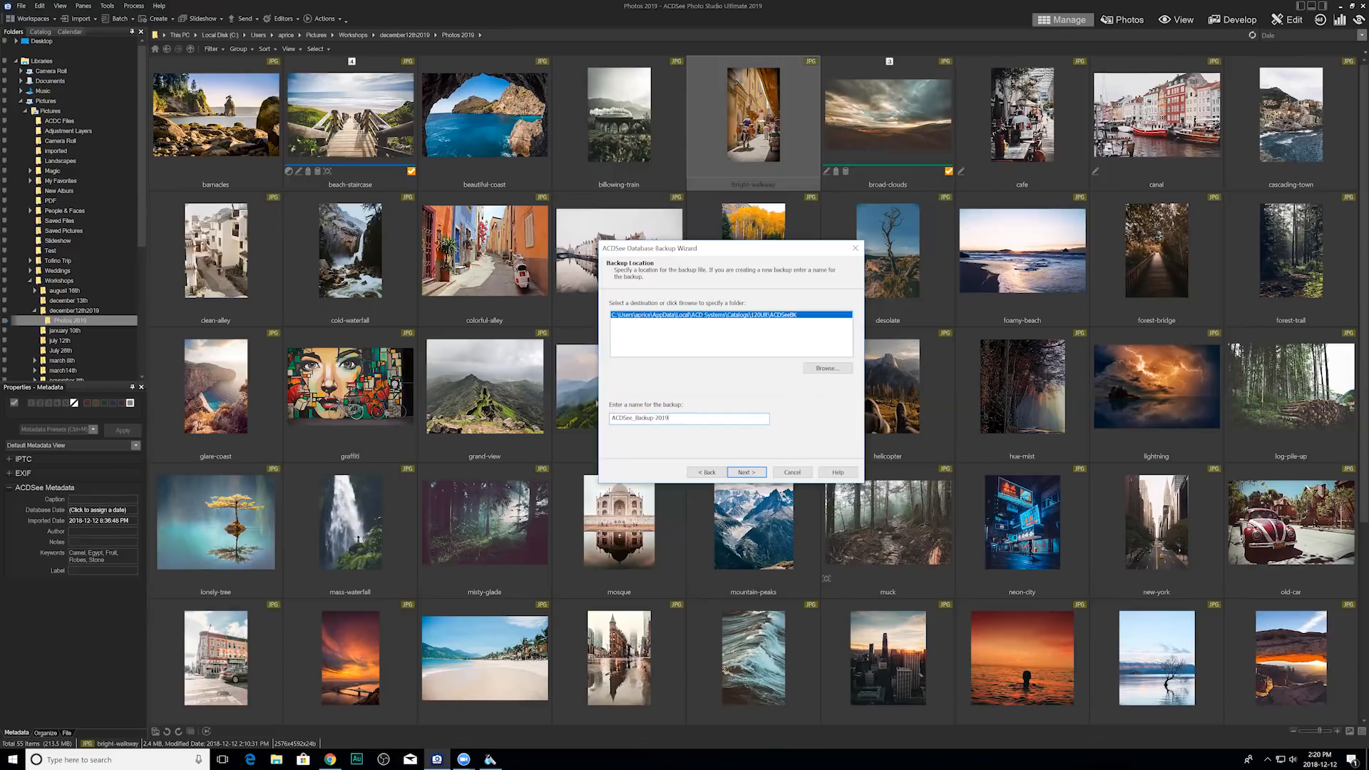
pyautogui.click(753, 473)
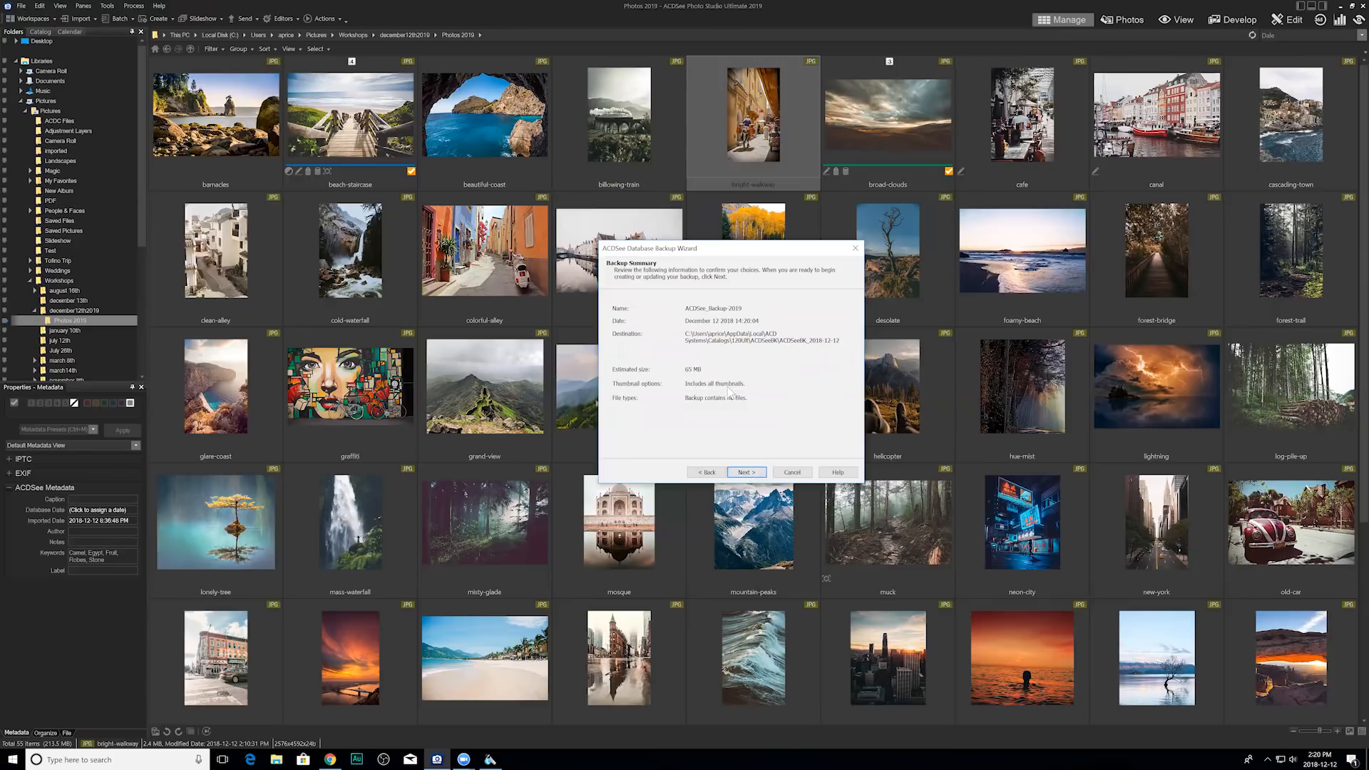
pyautogui.click(742, 472)
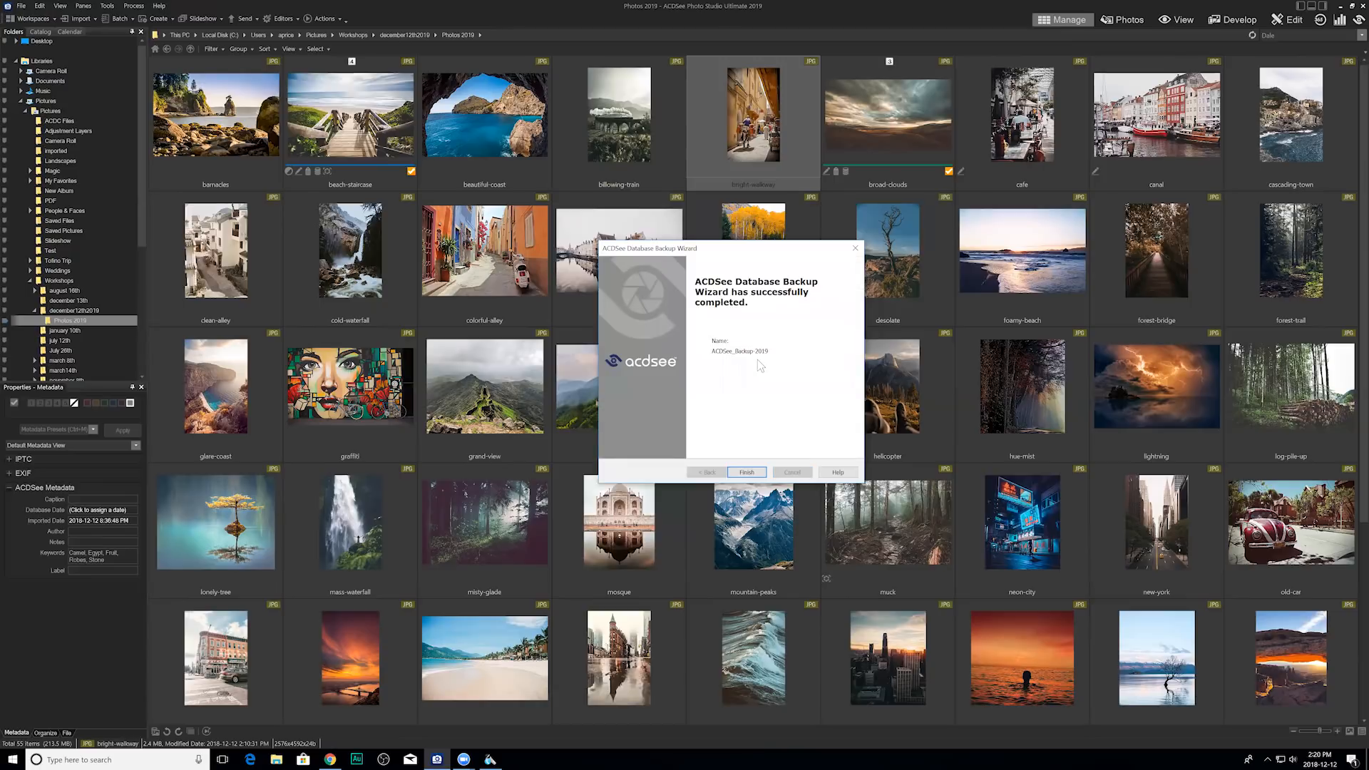
pyautogui.click(746, 472)
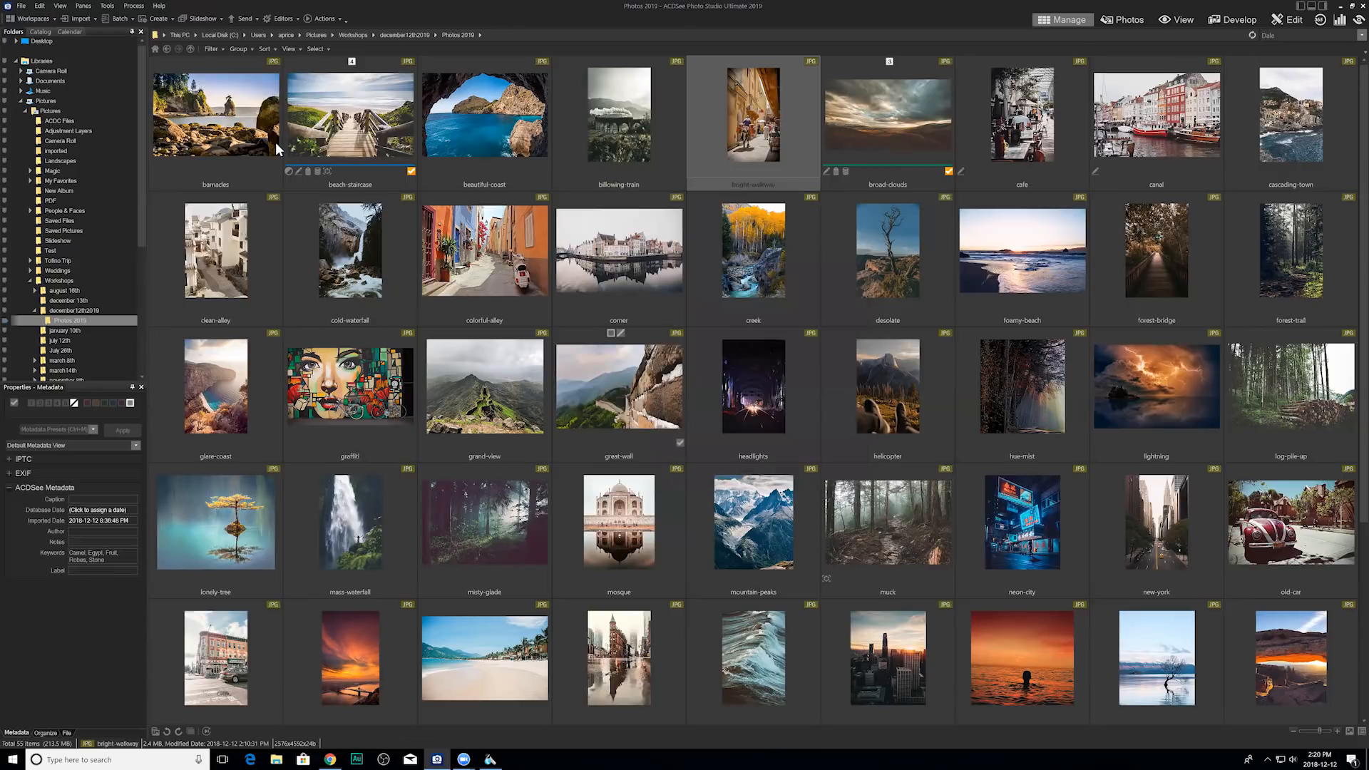
# Check the option for updating an existing backup in the database backup wizard and cancel the wizard.
pyautogui.click(108, 6)
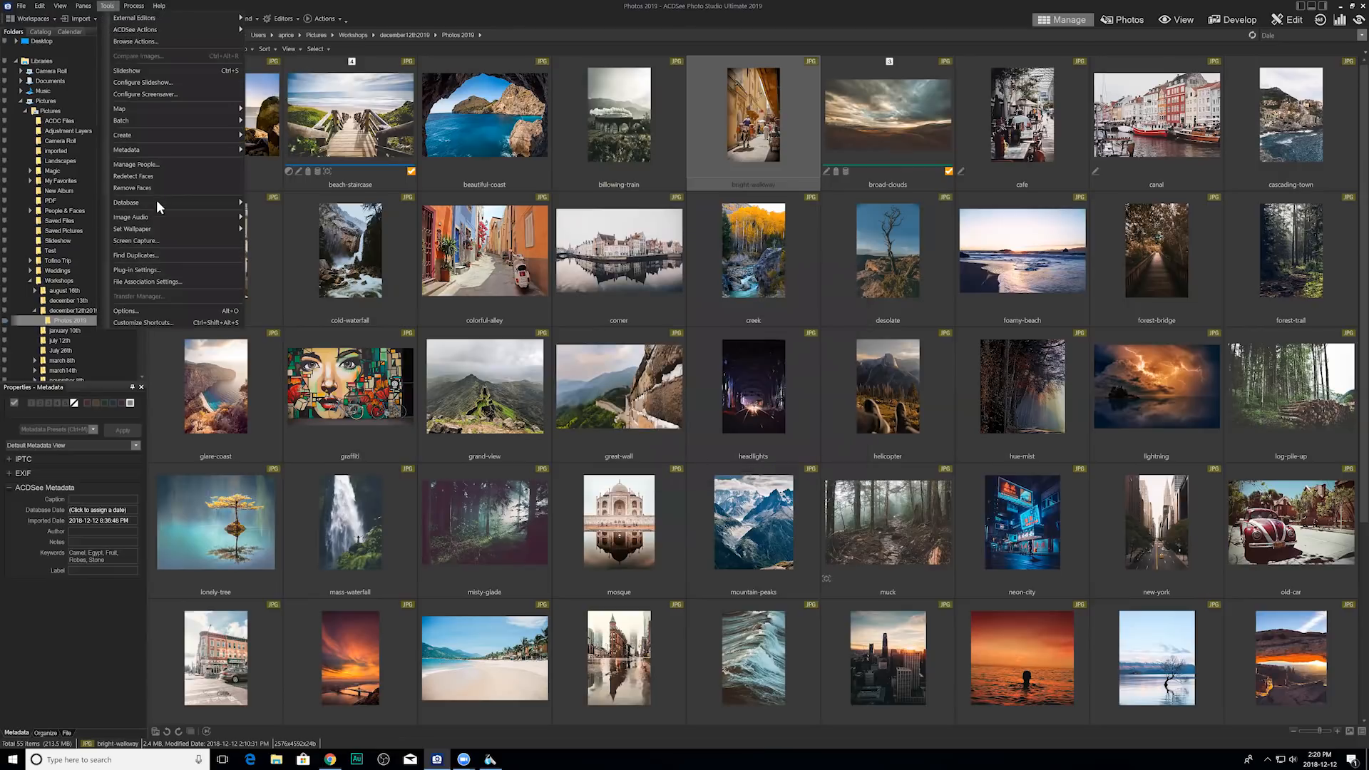
pyautogui.moveTo(157, 201)
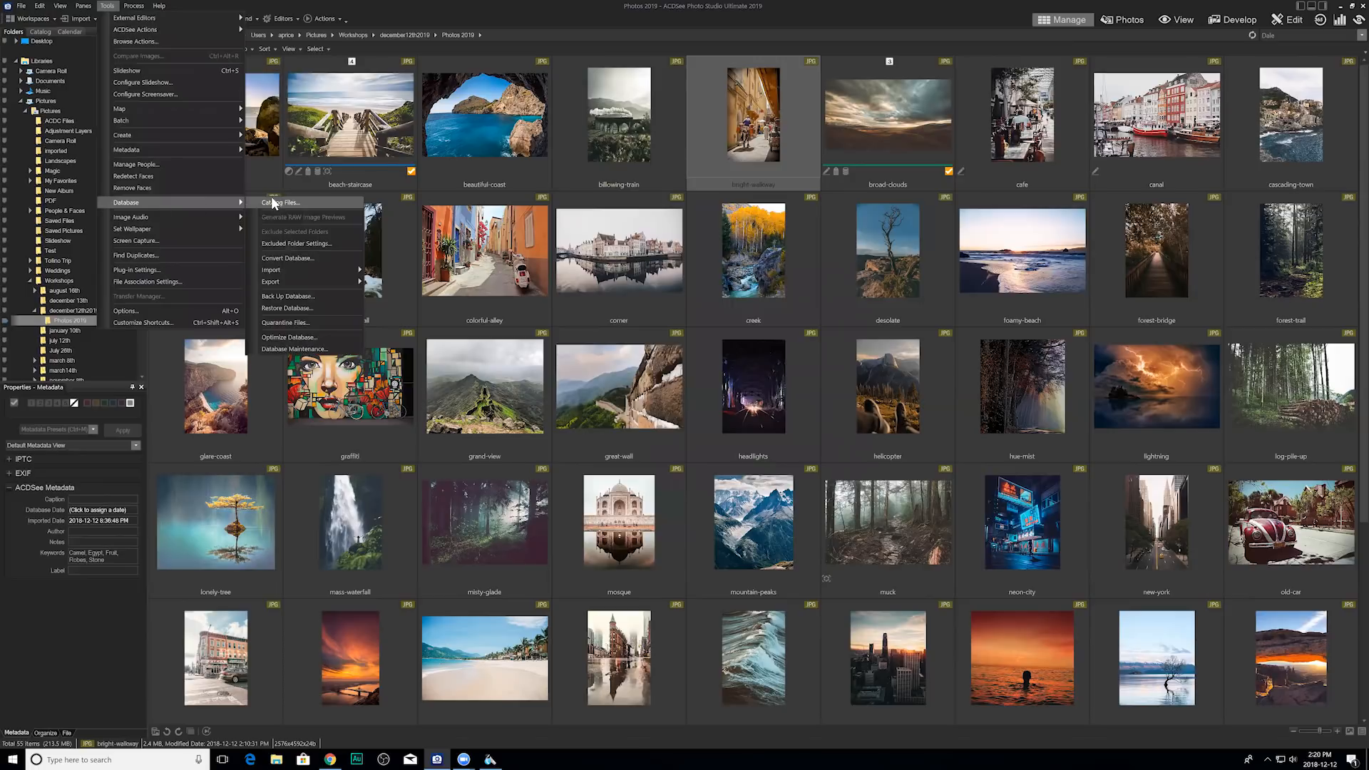
pyautogui.click(318, 298)
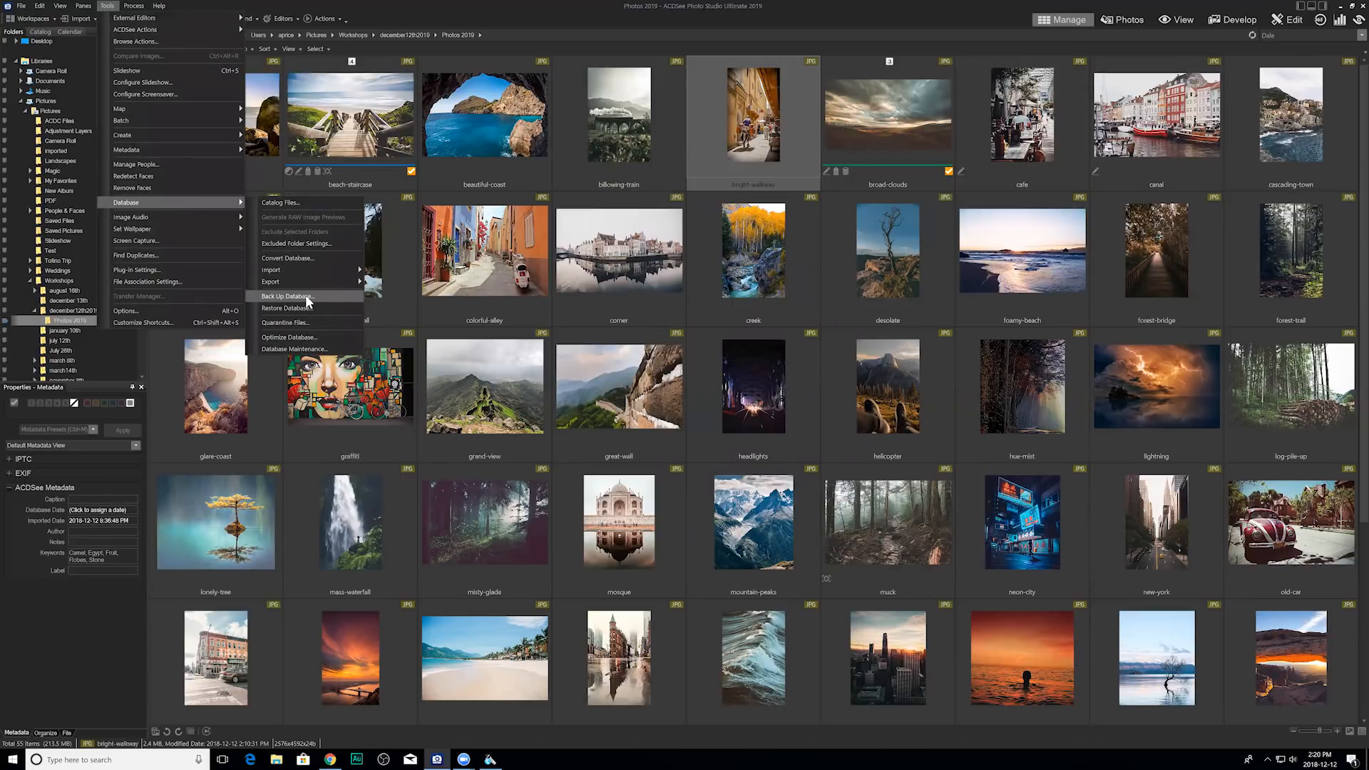
pyautogui.click(695, 407)
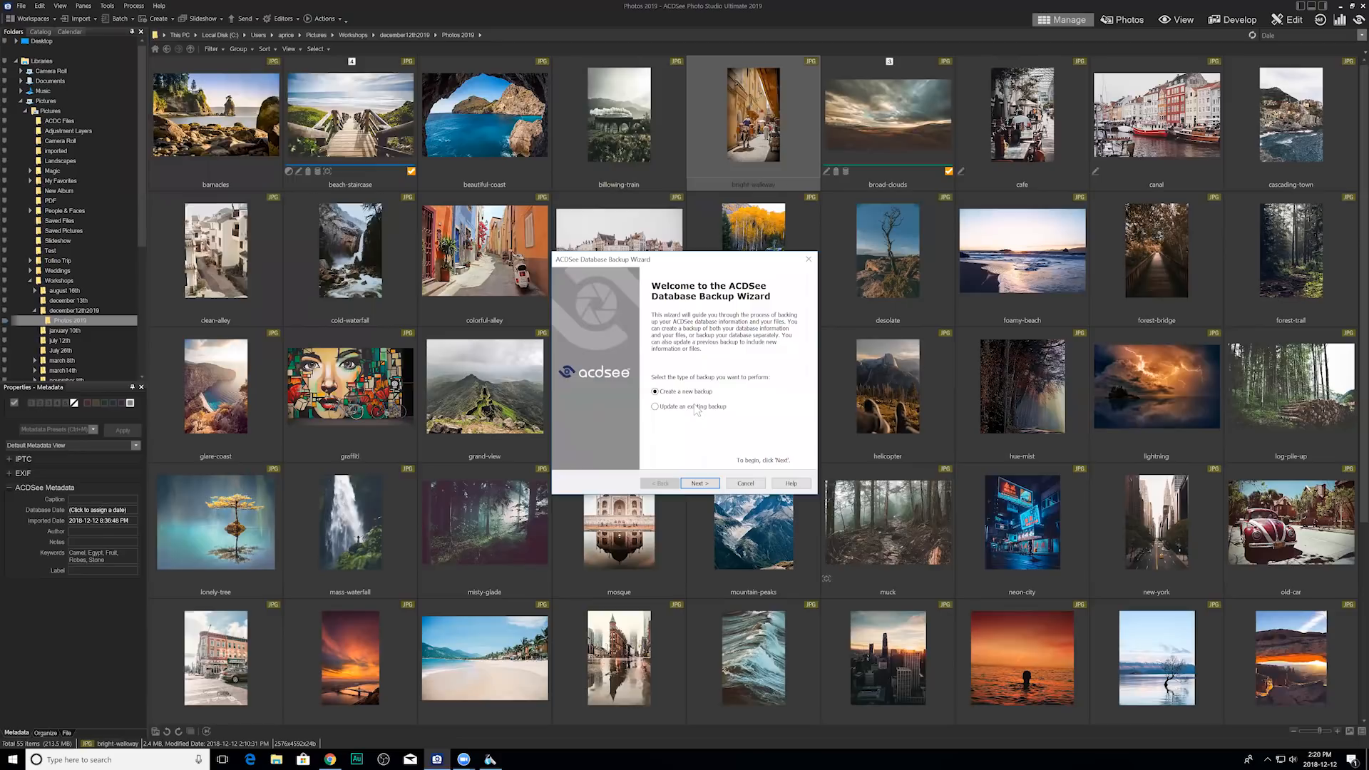
pyautogui.click(757, 484)
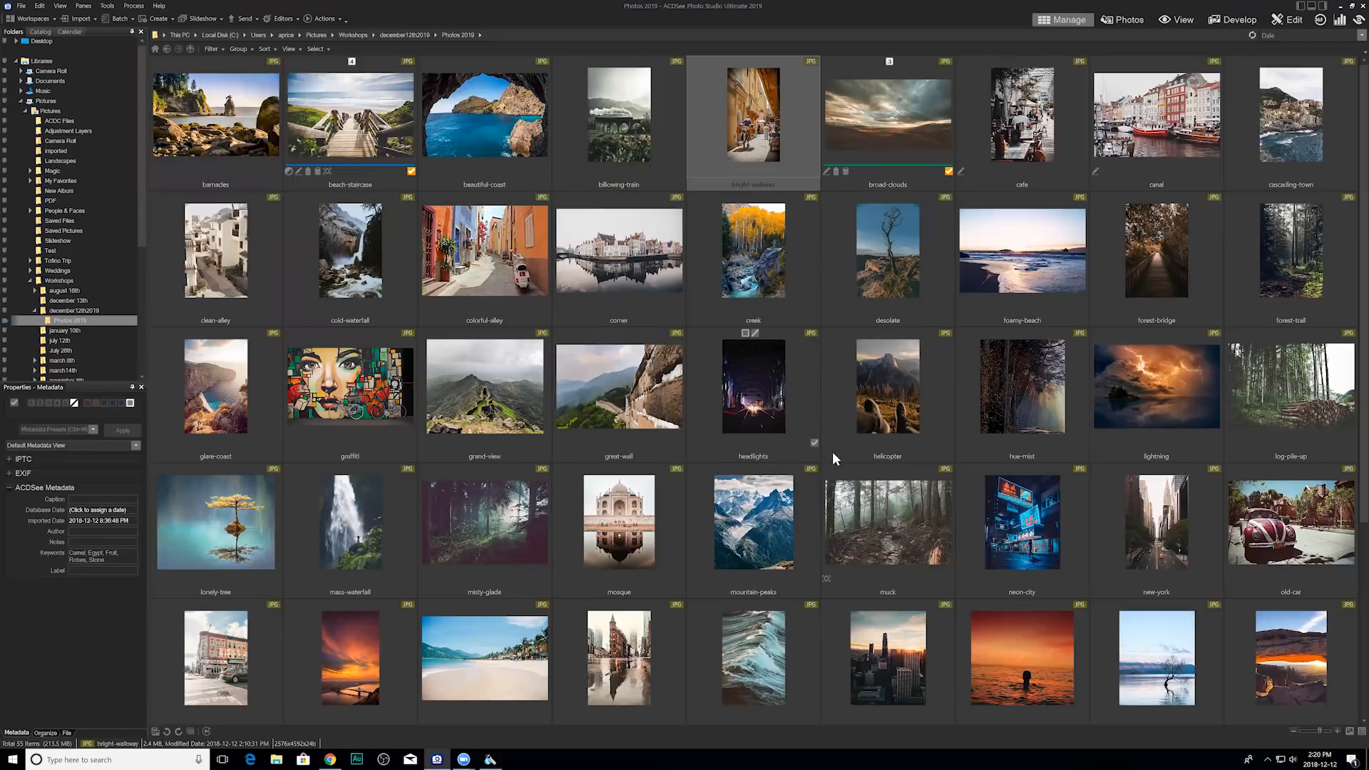